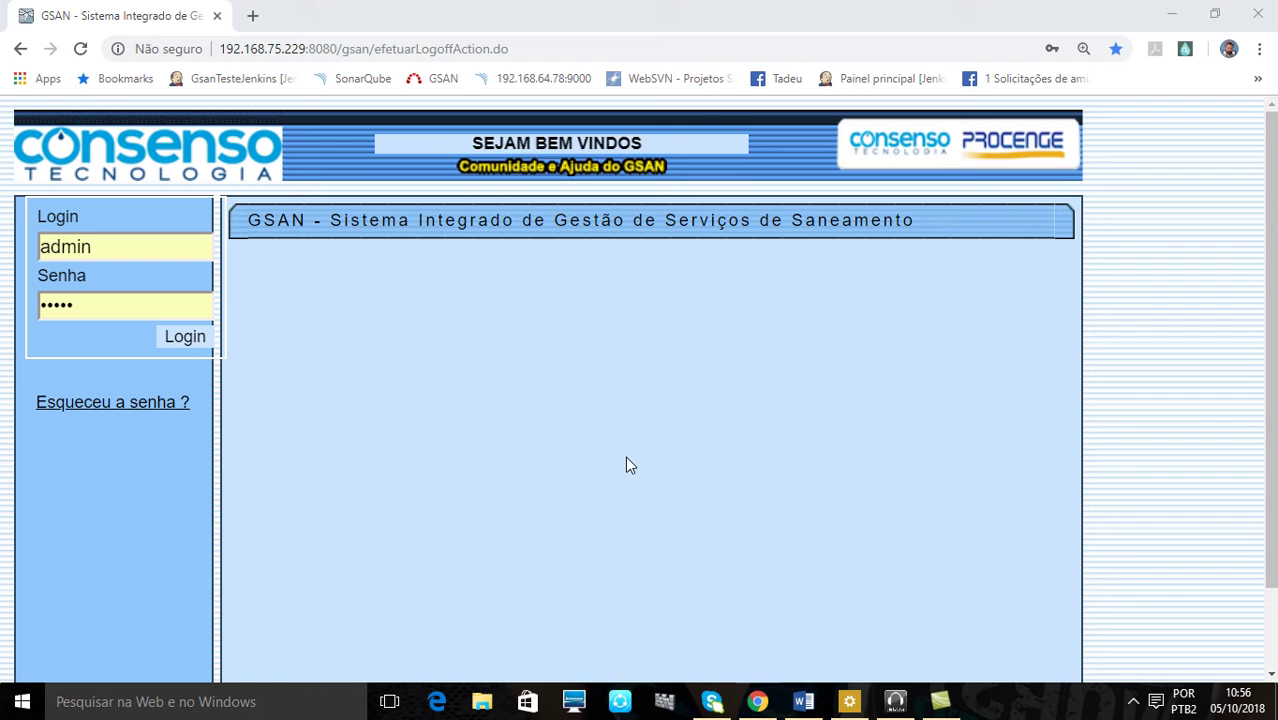
# Step: Log in with the prefilled credentials and open the Filtrar Processo Juridico function within Divida Ativa's Processo Juridico group
pyautogui.click(195, 340)
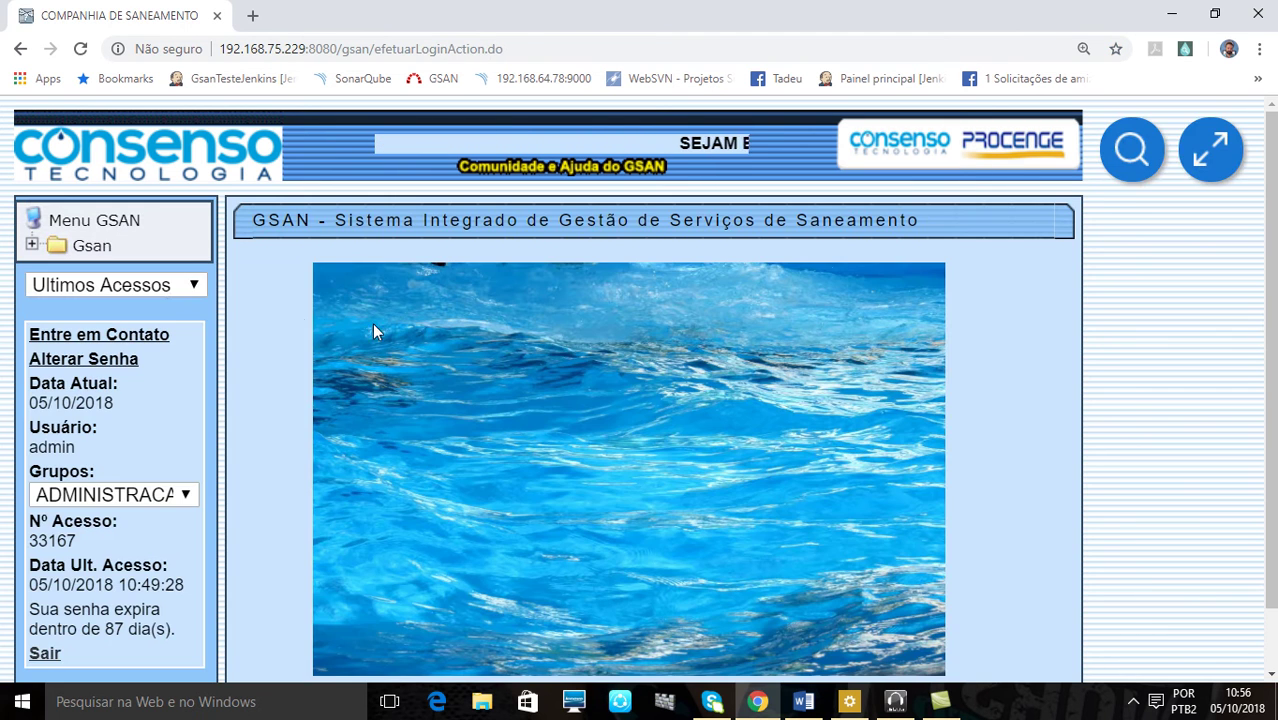
pyautogui.click(91, 245)
pyautogui.scroll(-1, 171, 437)
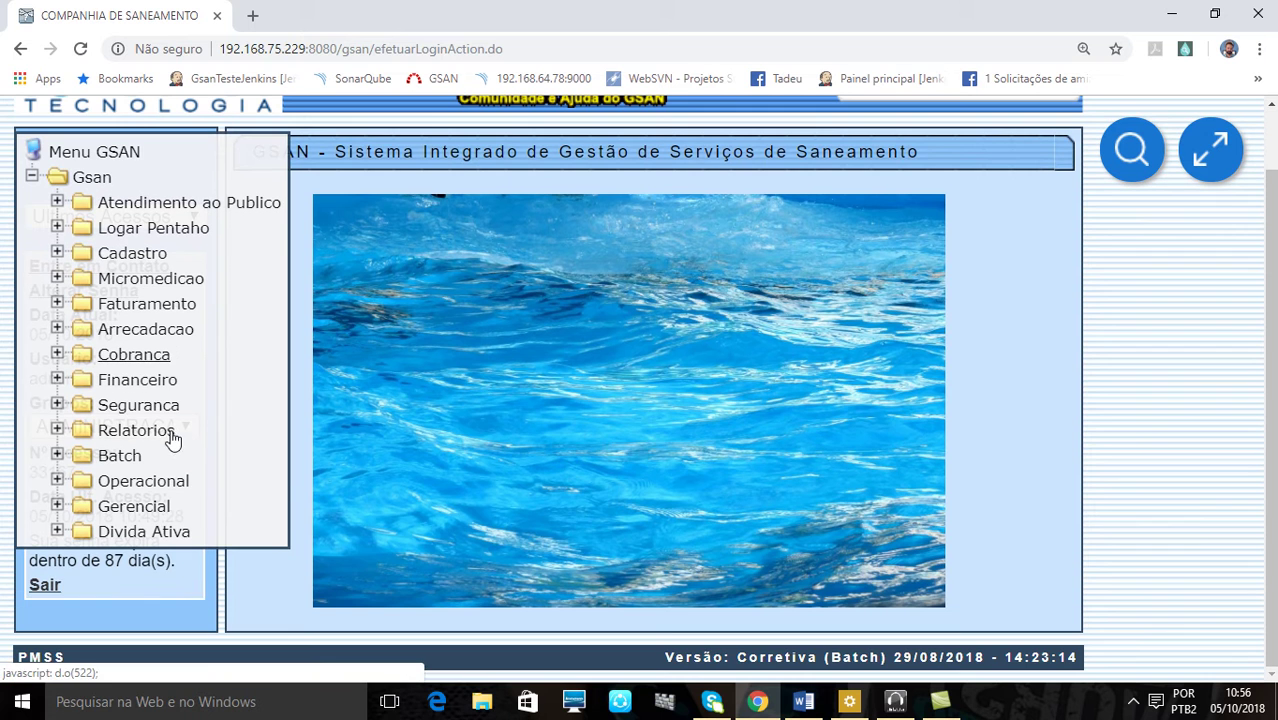
pyautogui.click(186, 533)
pyautogui.scroll(-1, 206, 530)
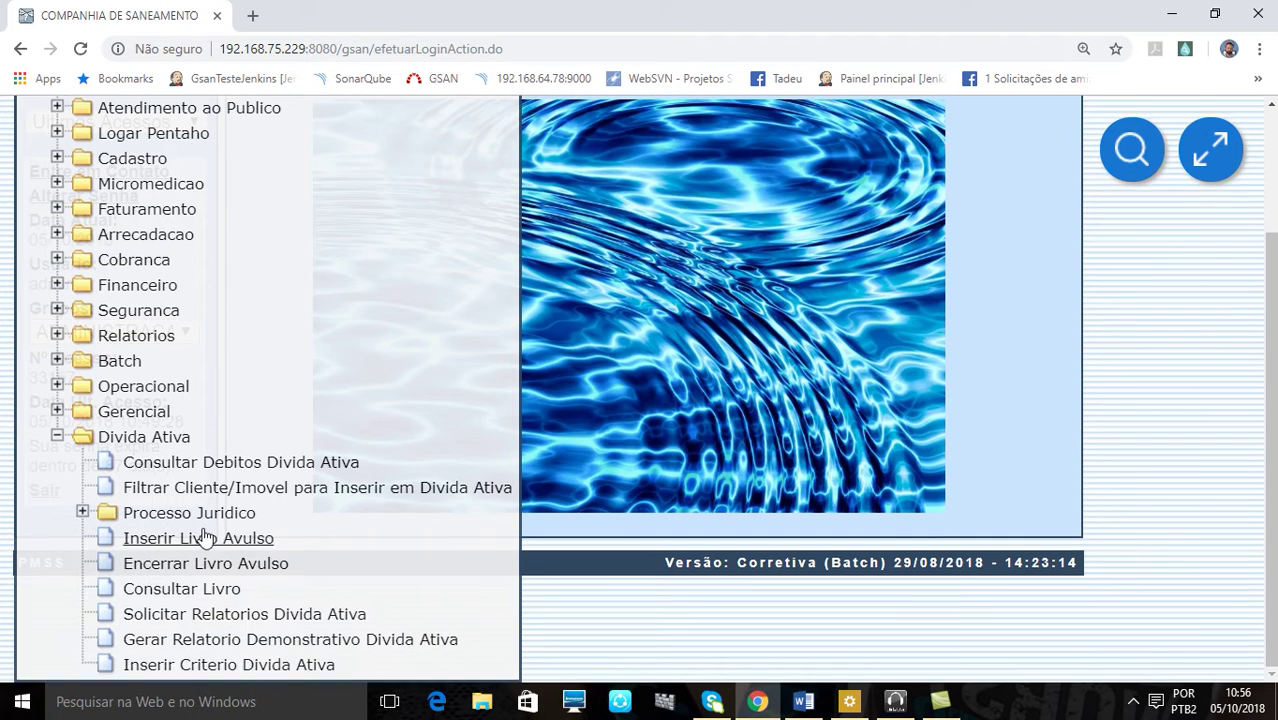
pyautogui.click(197, 517)
pyautogui.scroll(-2, 340, 533)
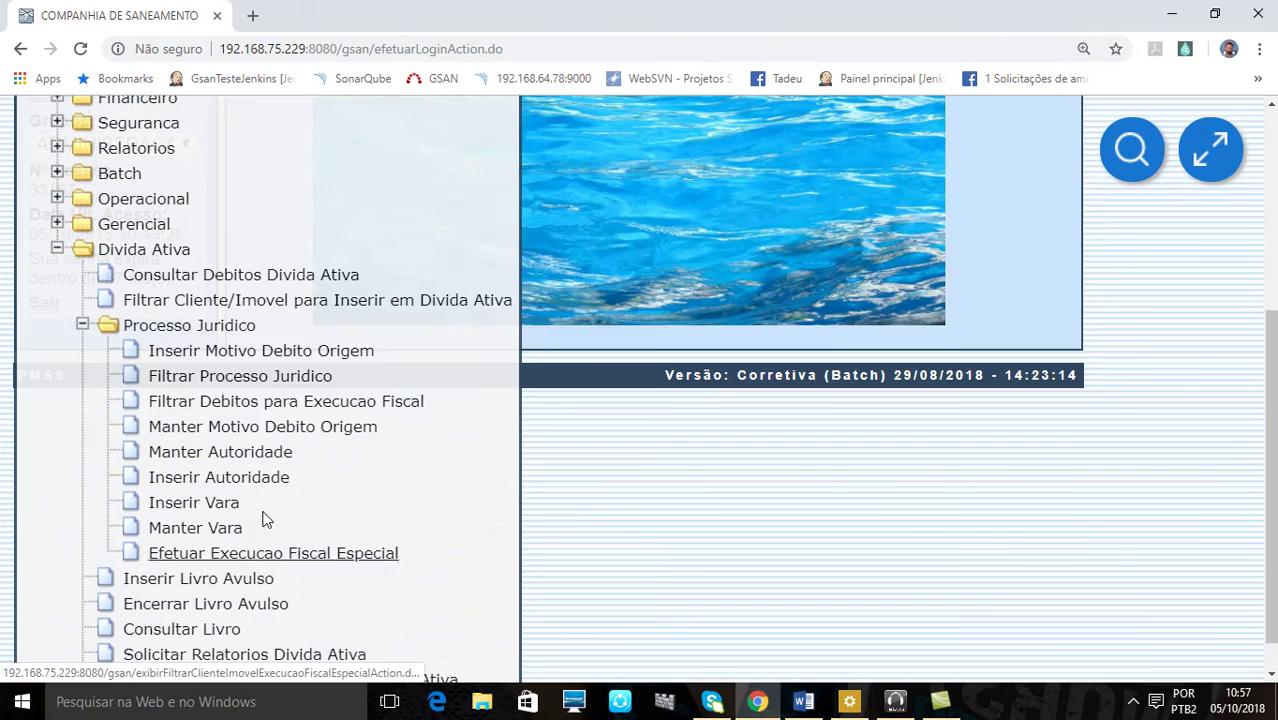
pyautogui.click(218, 378)
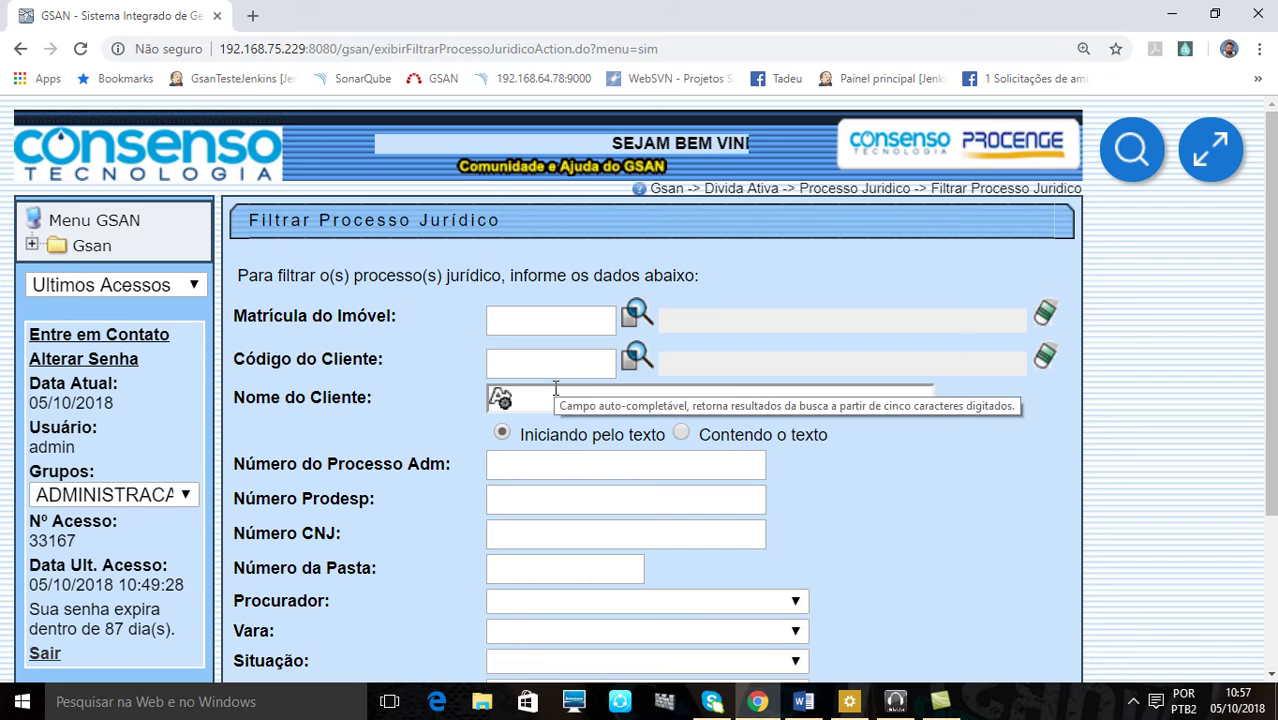
# Step: Examine the legal-process filter criteria, from Matrícula do Imóvel and Código do Cliente through Período de Geração da Execução
pyautogui.scroll(-1, 556, 392)
pyautogui.scroll(1, 736, 376)
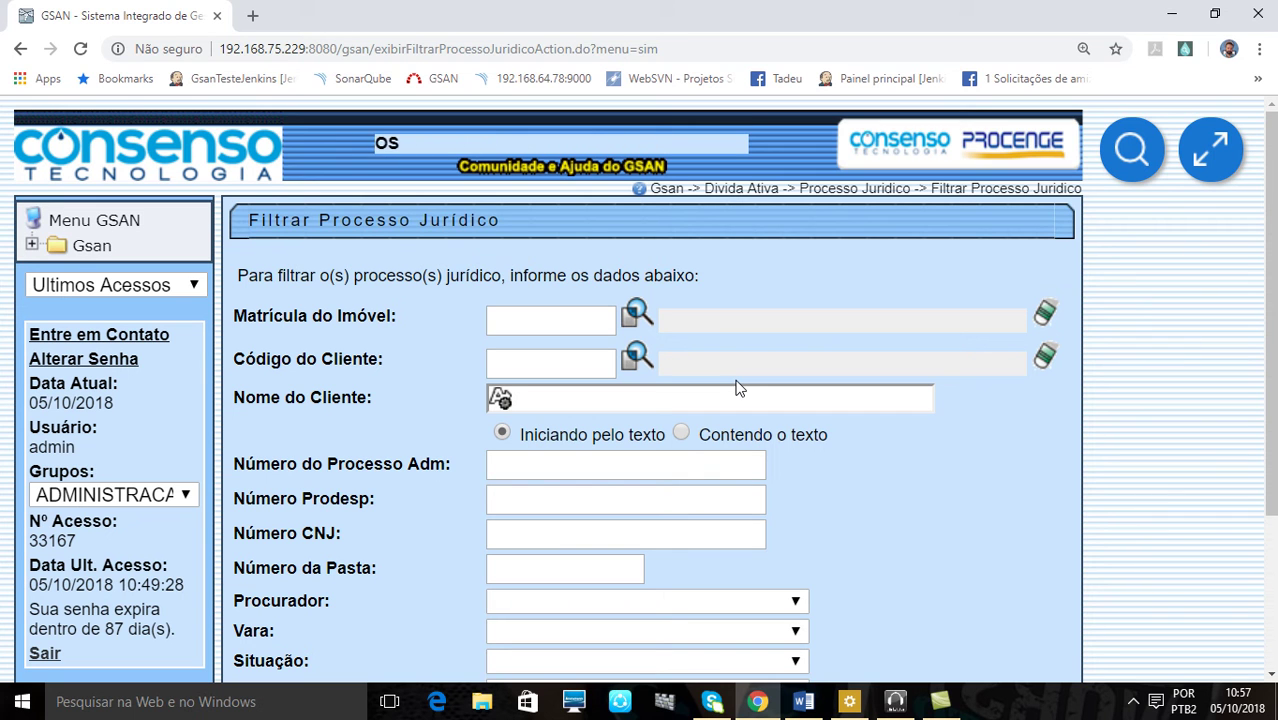
pyautogui.scroll(-3, 780, 456)
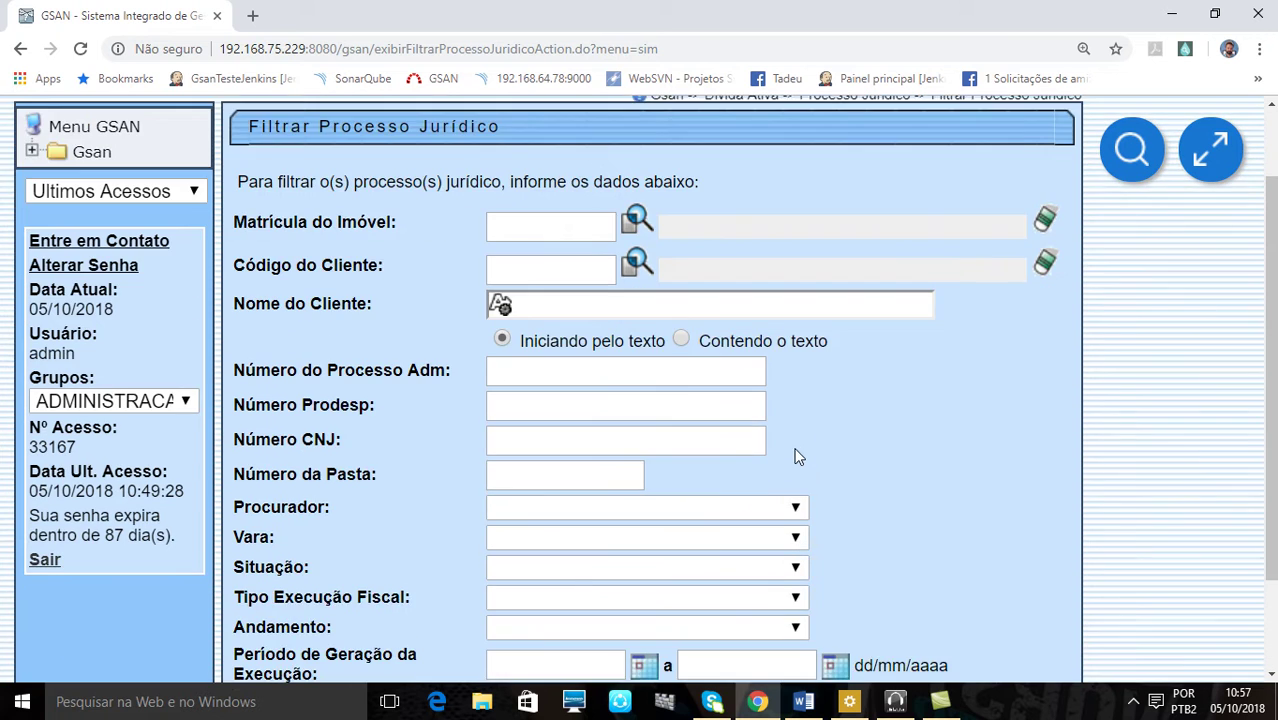
pyautogui.scroll(3, 845, 481)
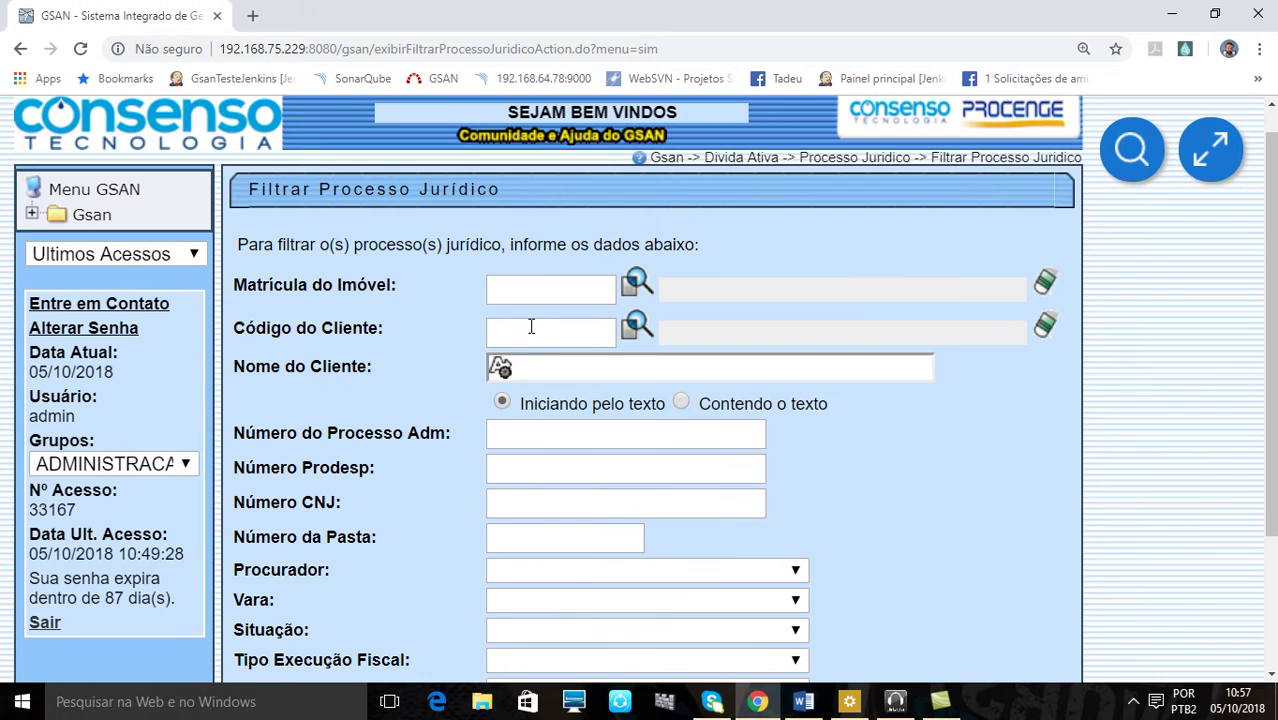
pyautogui.click(531, 288)
pyautogui.click(722, 276)
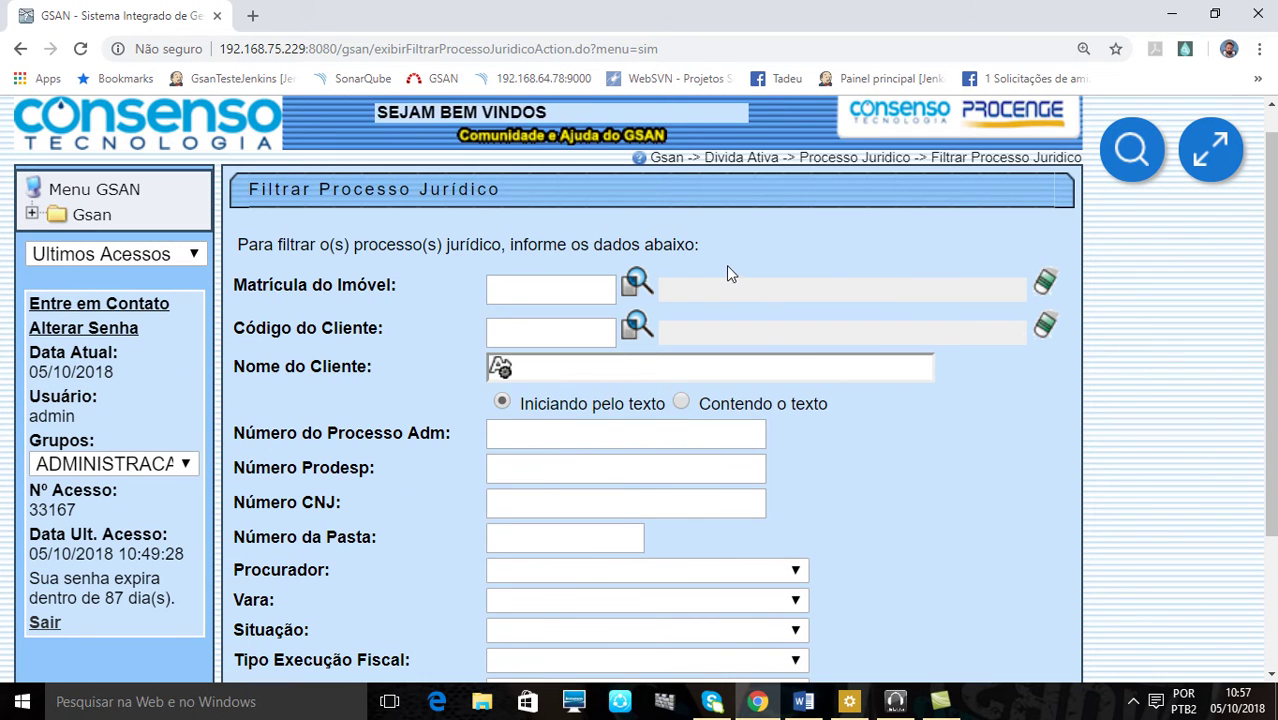
pyautogui.click(579, 334)
pyautogui.click(673, 373)
pyautogui.scroll(-1, 928, 481)
pyautogui.click(567, 342)
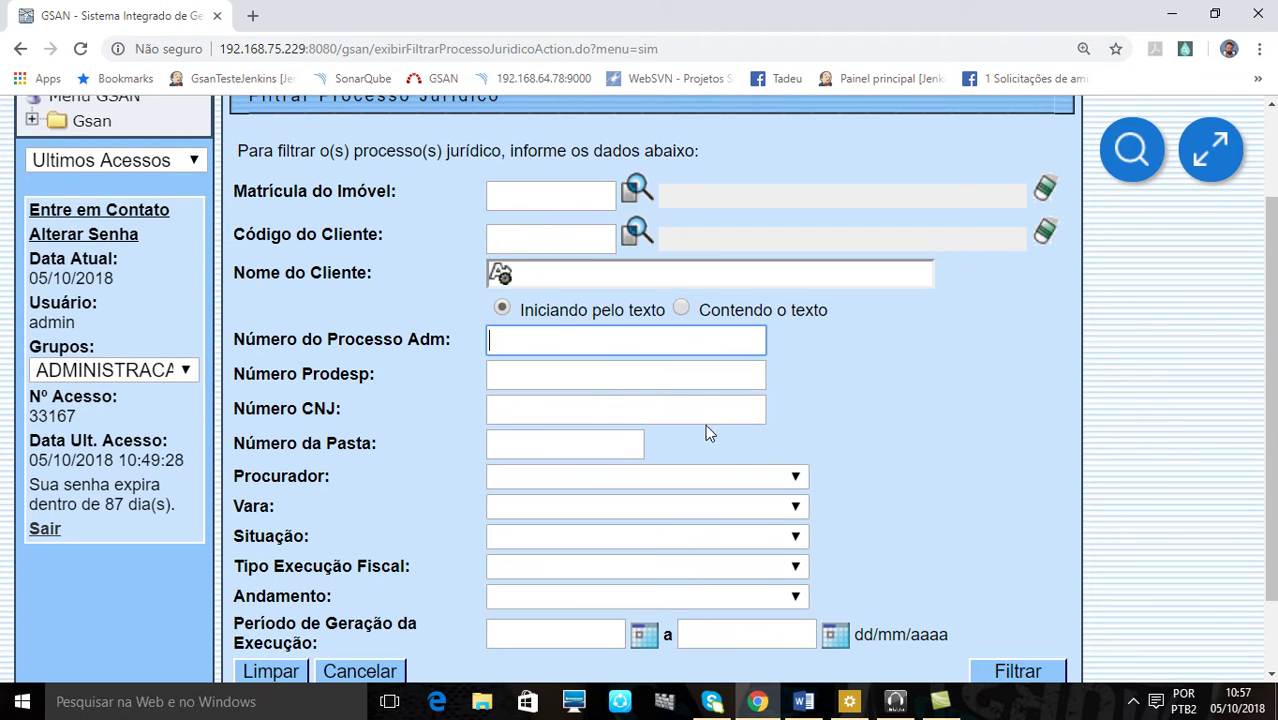
pyautogui.scroll(-1, 705, 428)
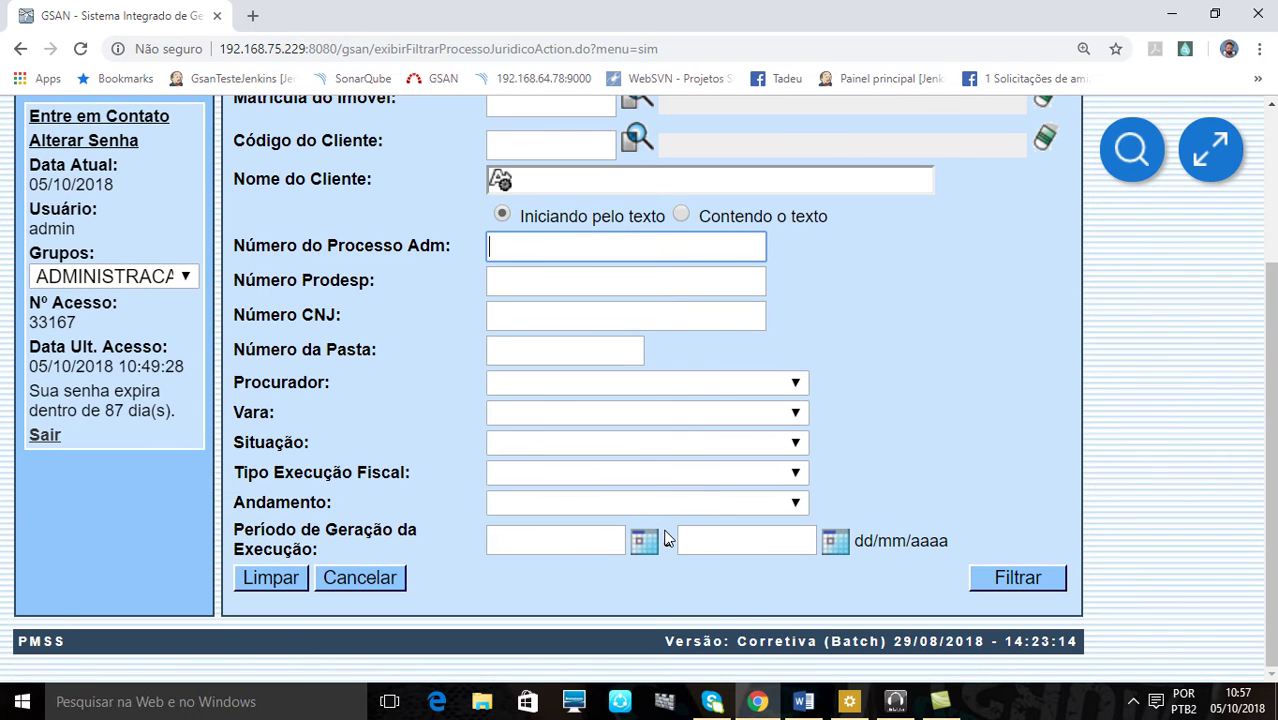
pyautogui.scroll(1, 546, 361)
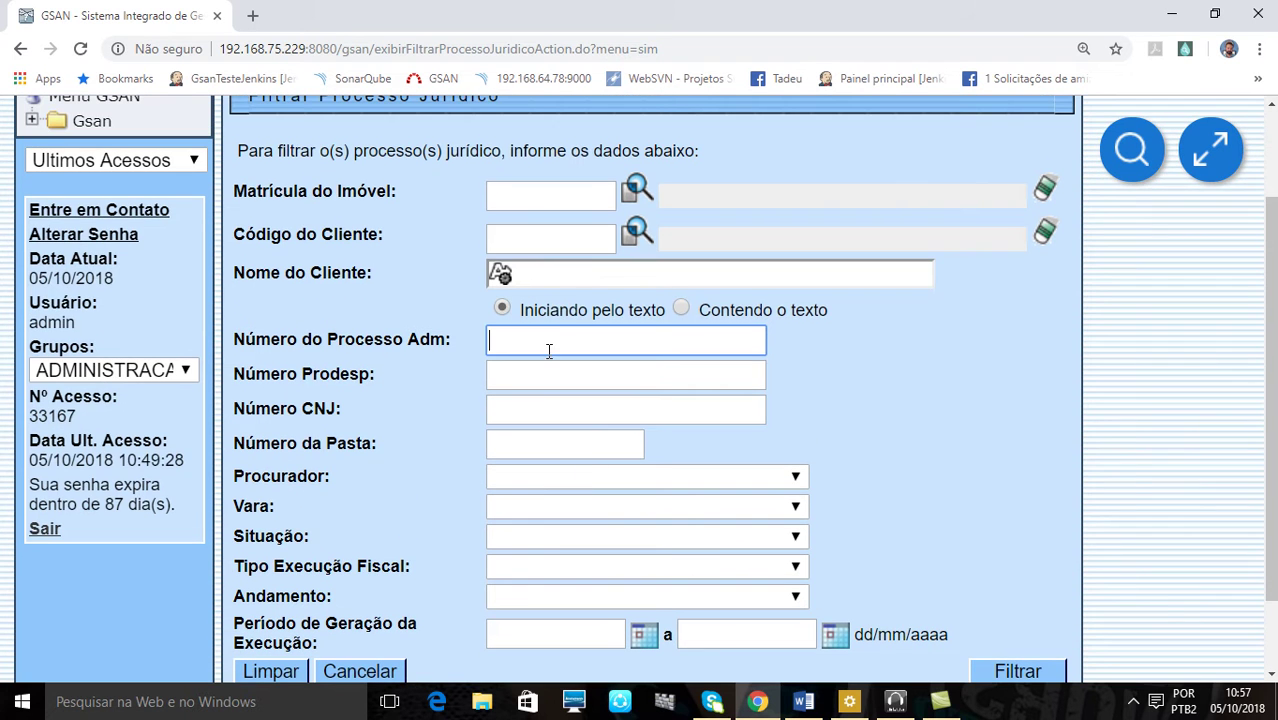
# Step: Filter the legal processes by a client name starting with "CLIENTE"
pyautogui.click(540, 282)
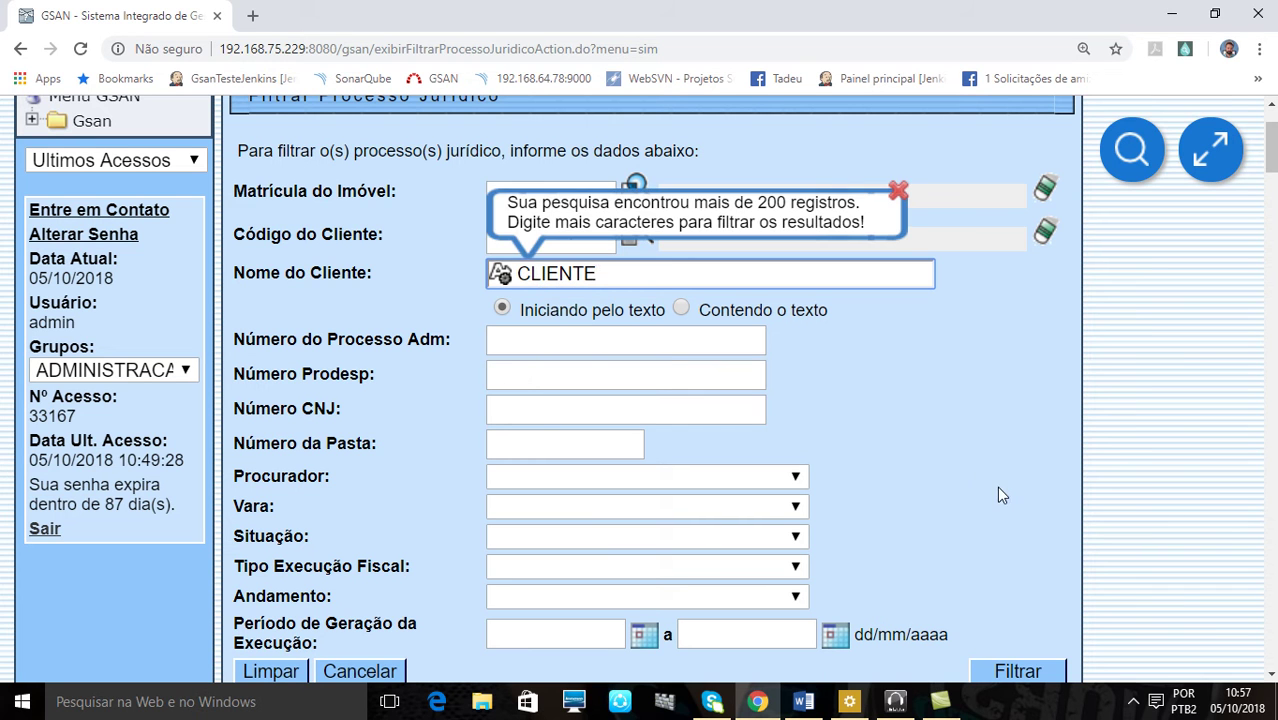
pyautogui.scroll(2, 894, 410)
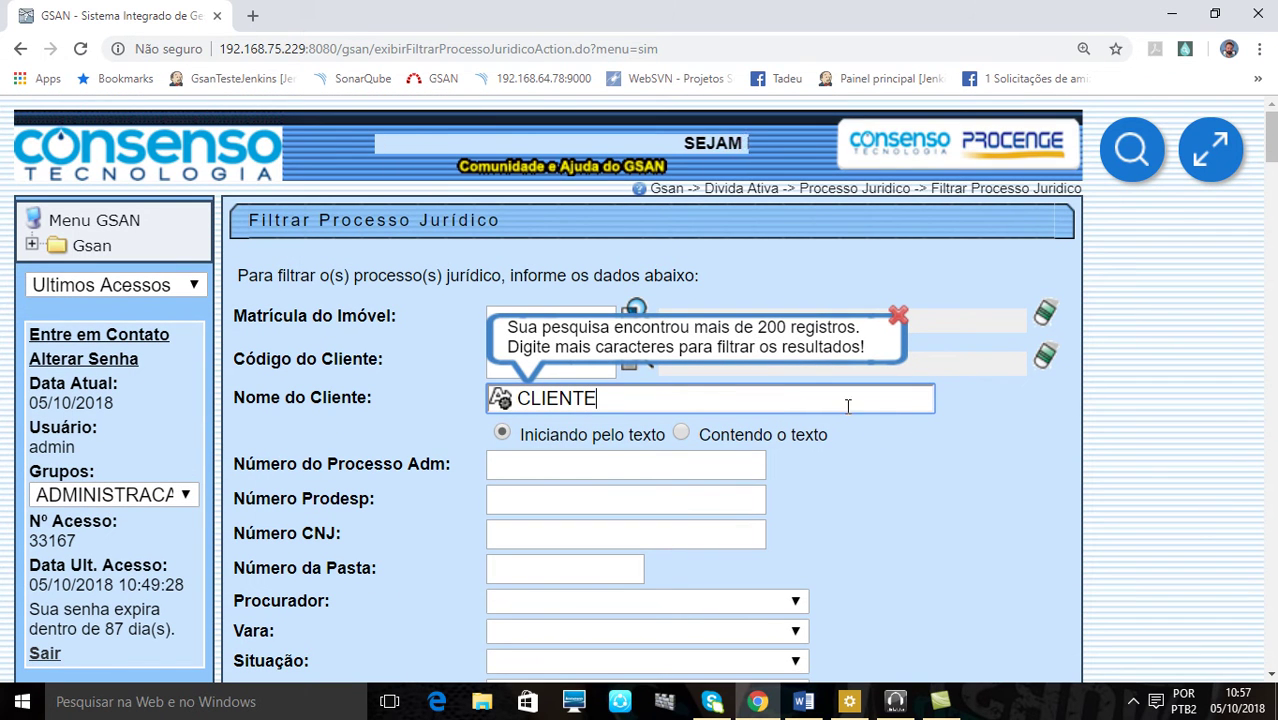
pyautogui.scroll(-3, 882, 432)
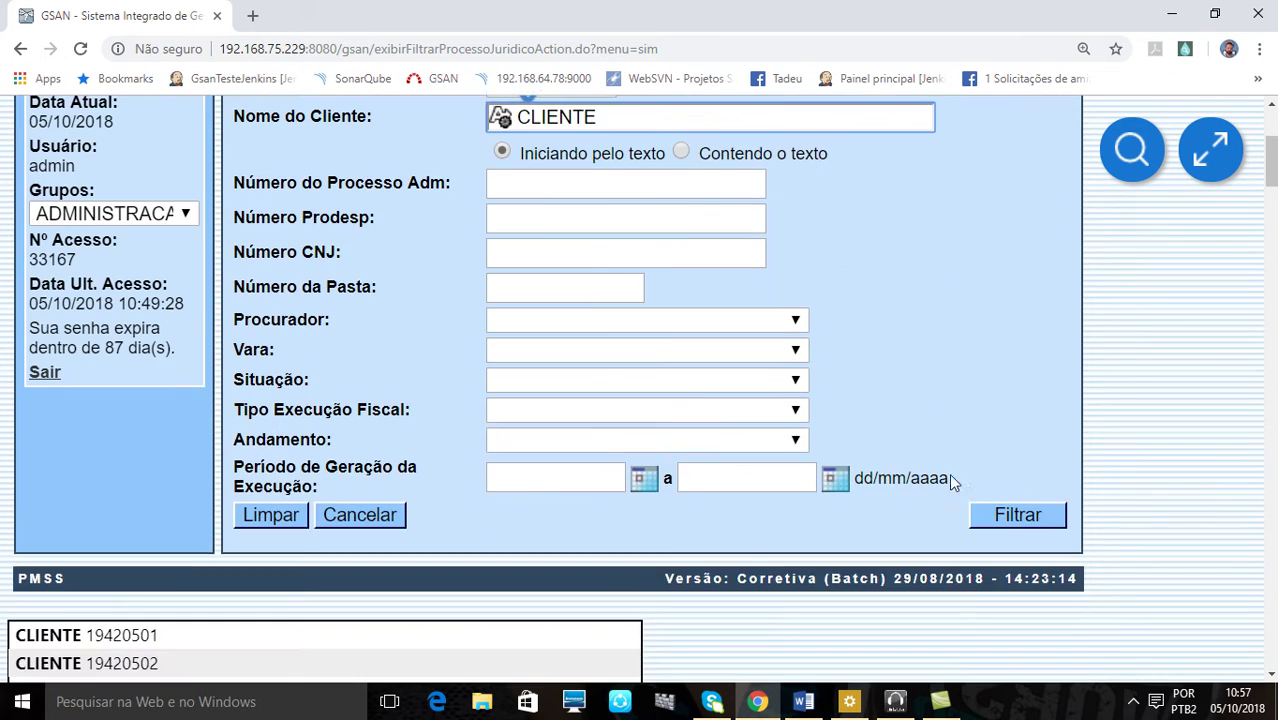
pyautogui.click(1003, 508)
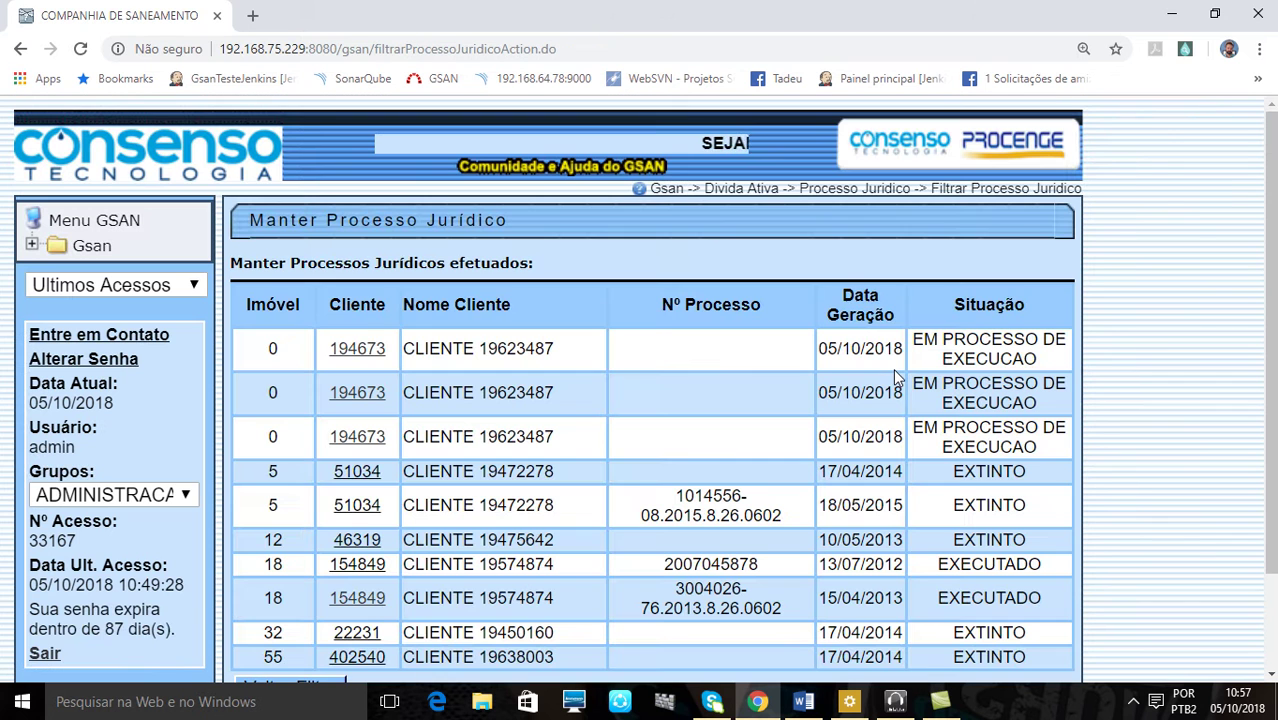
# Step: Look over the filtered legal processes and open the third one in the list for updating
pyautogui.scroll(-1, 1093, 444)
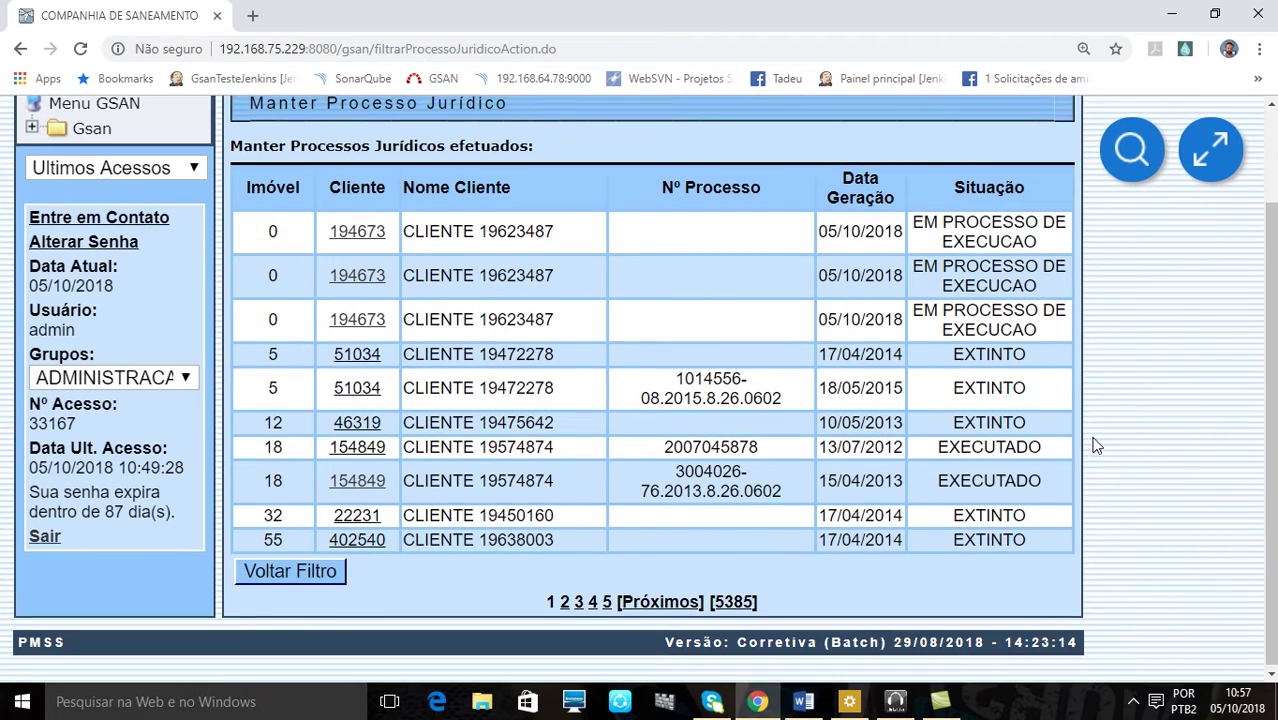
pyautogui.scroll(1, 1093, 446)
pyautogui.scroll(-1, 1096, 436)
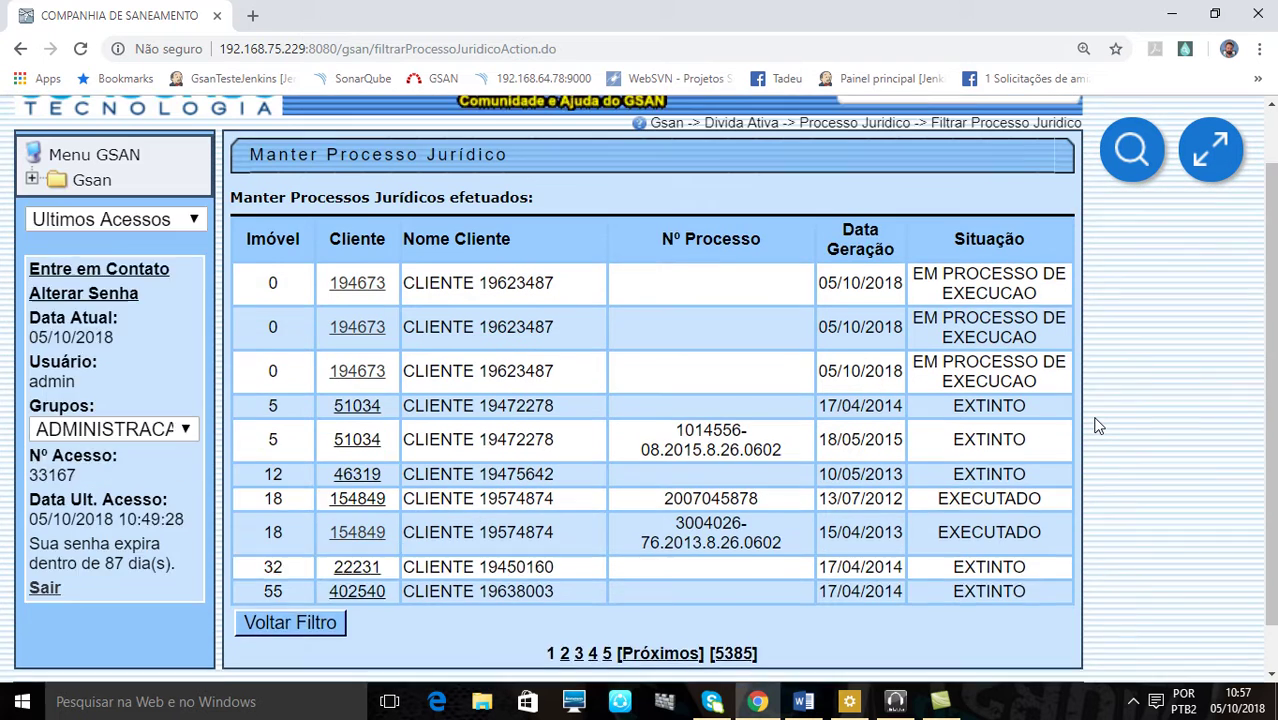
pyautogui.scroll(1, 1099, 426)
pyautogui.scroll(-1, 1099, 426)
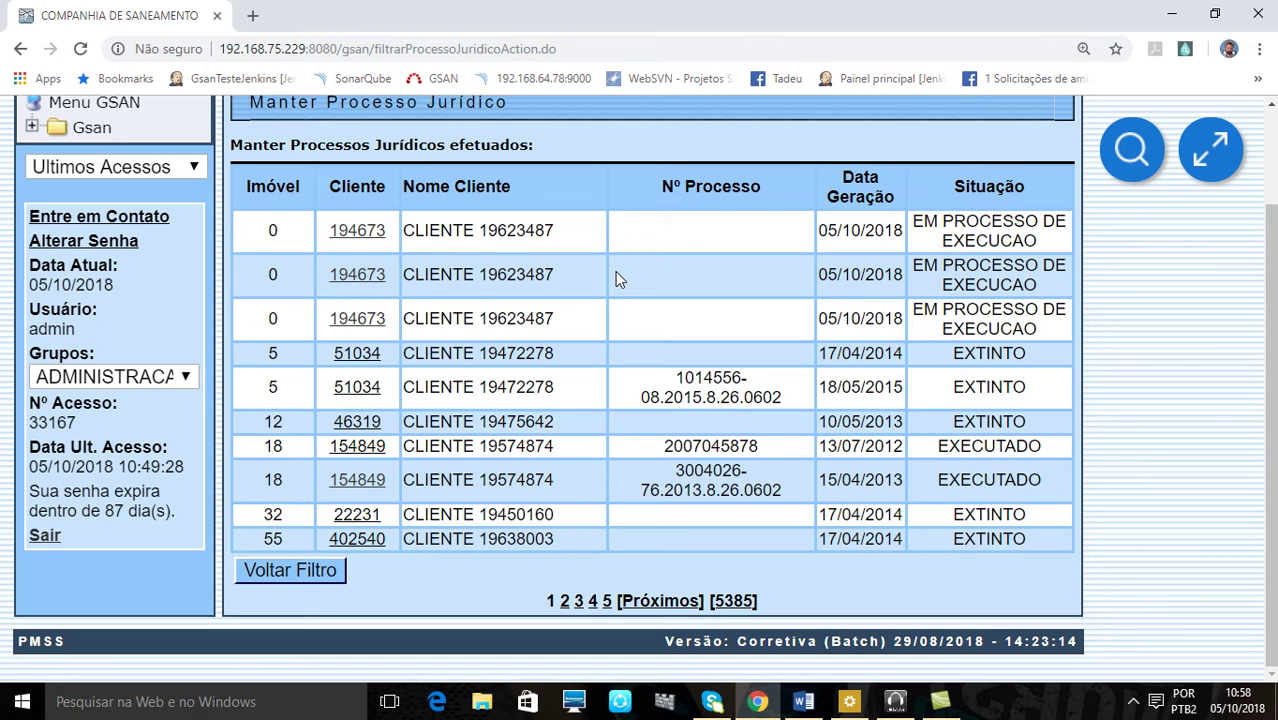
pyautogui.click(356, 320)
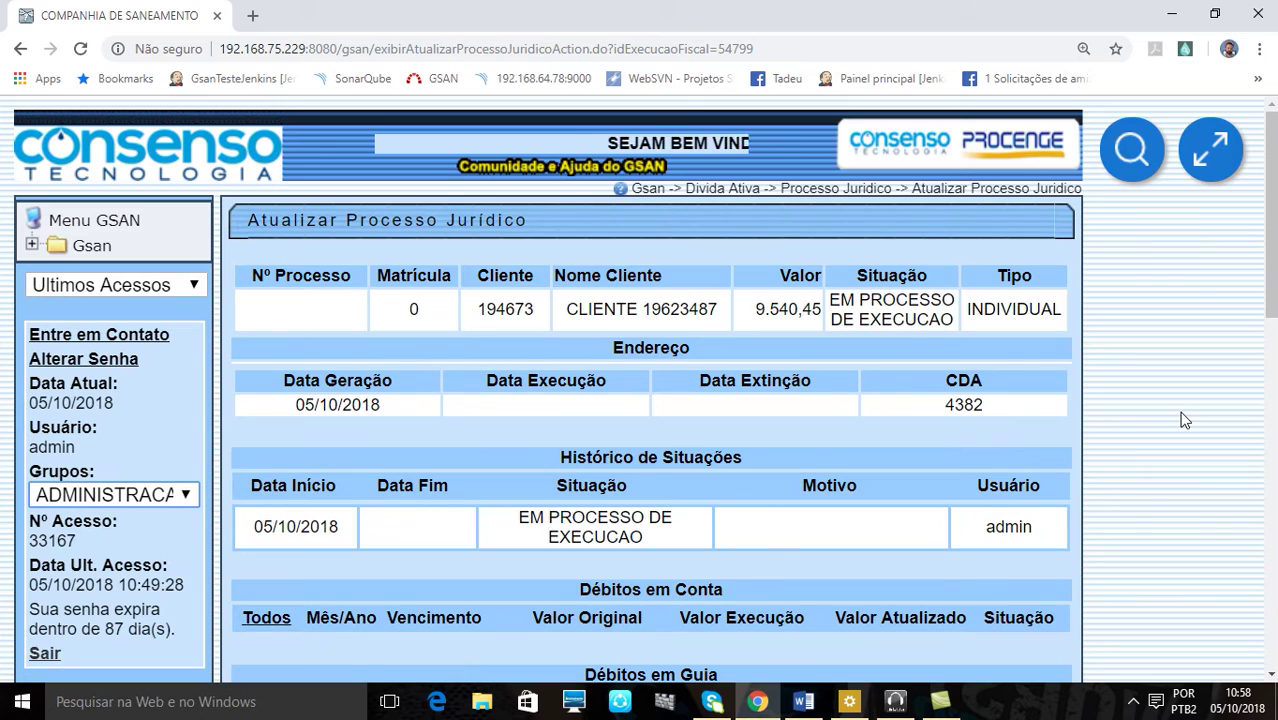
# Step: Examine the legal process's summary, status history, account and guide debts, Certidão Dívida Ativa, petitions and Andamentos
pyautogui.scroll(-1, 1183, 420)
pyautogui.scroll(-7, 1178, 420)
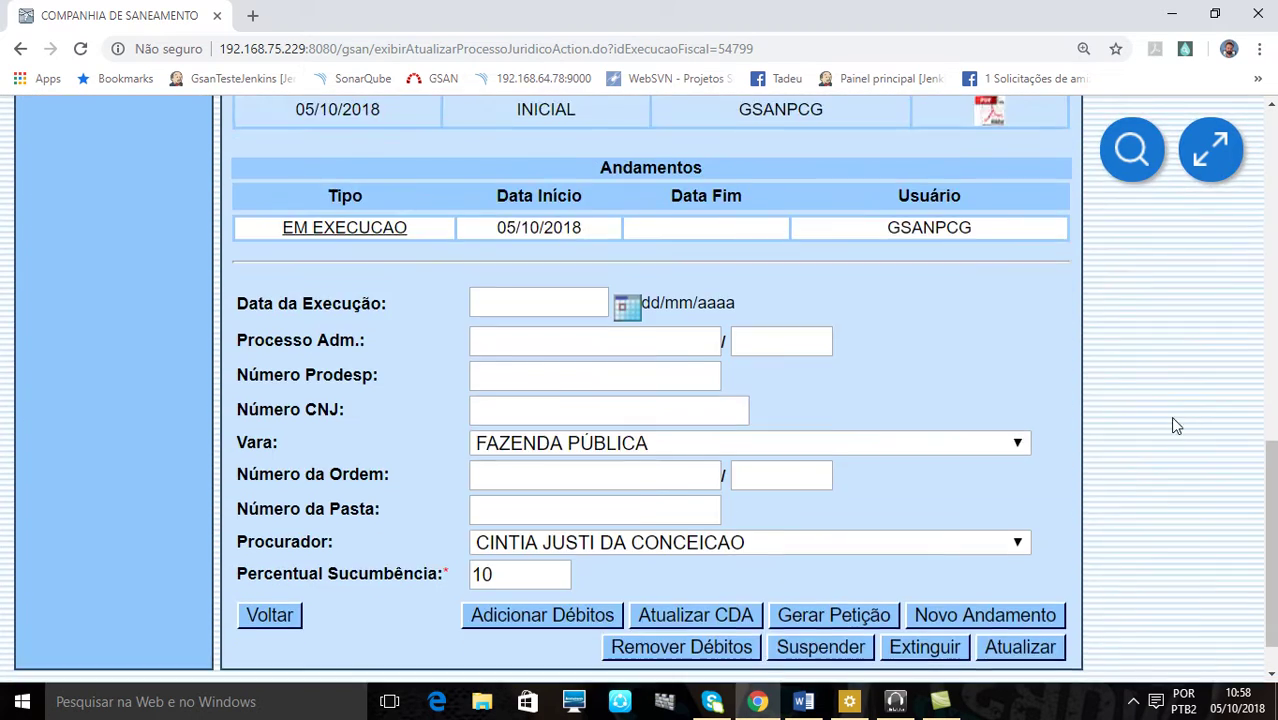
pyautogui.scroll(4, 1172, 425)
pyautogui.scroll(5, 1166, 425)
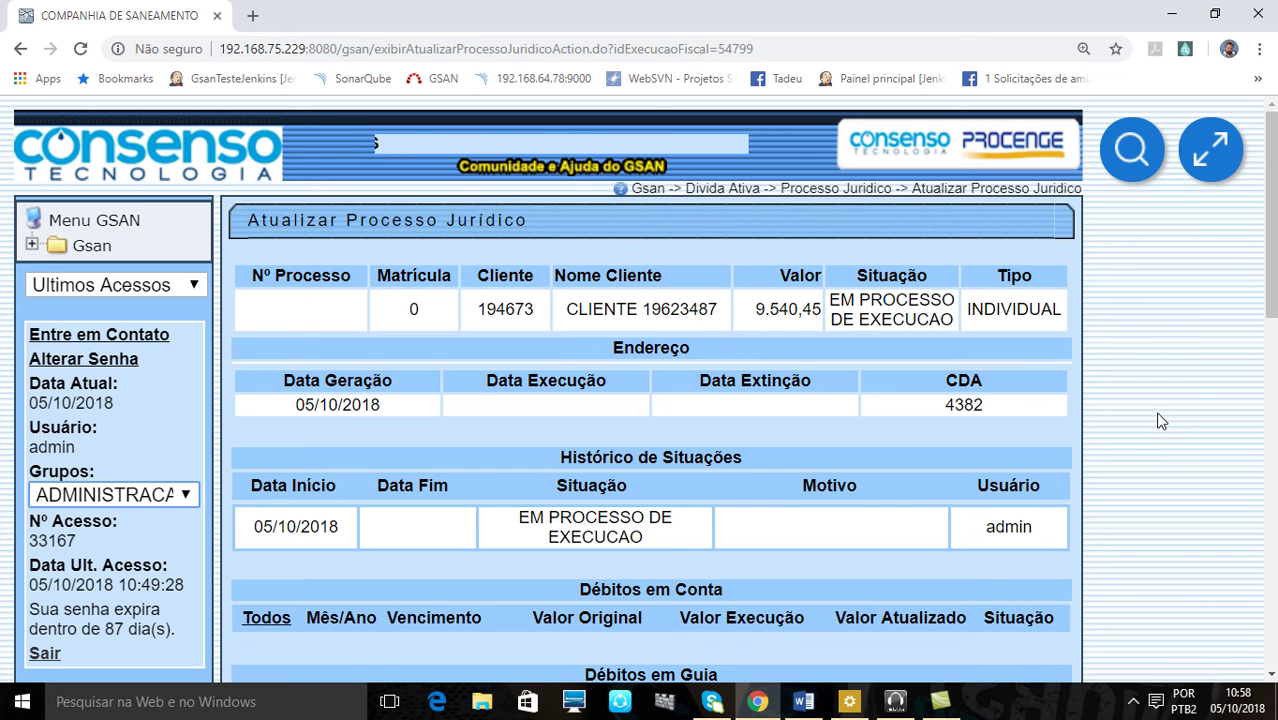
pyautogui.scroll(-1, 1157, 420)
pyautogui.scroll(1, 1150, 418)
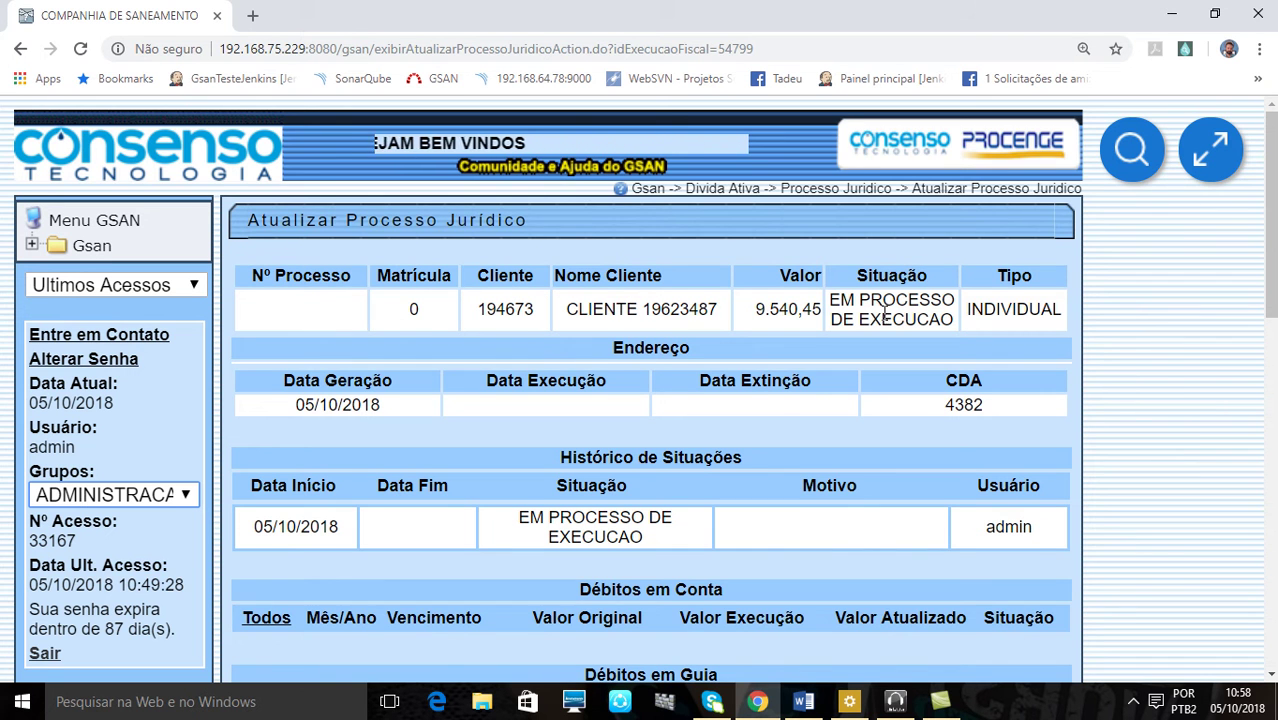
pyautogui.scroll(-1, 810, 298)
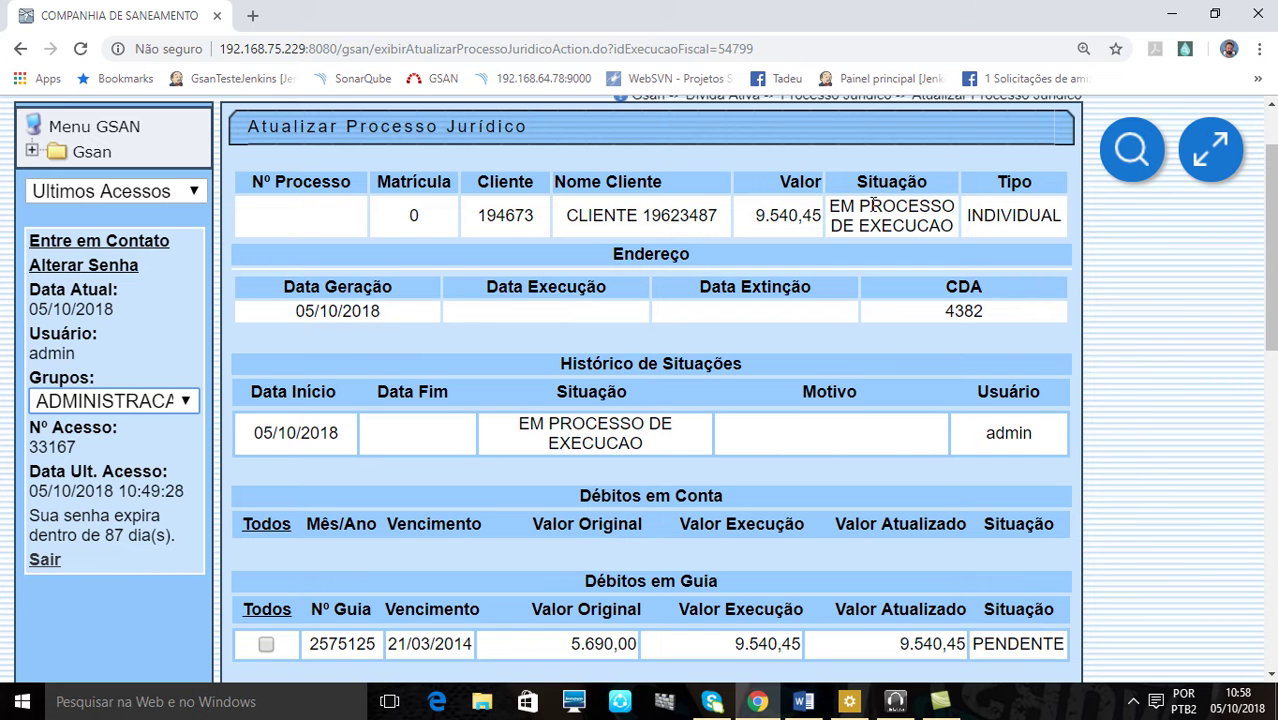
pyautogui.scroll(-2, 869, 203)
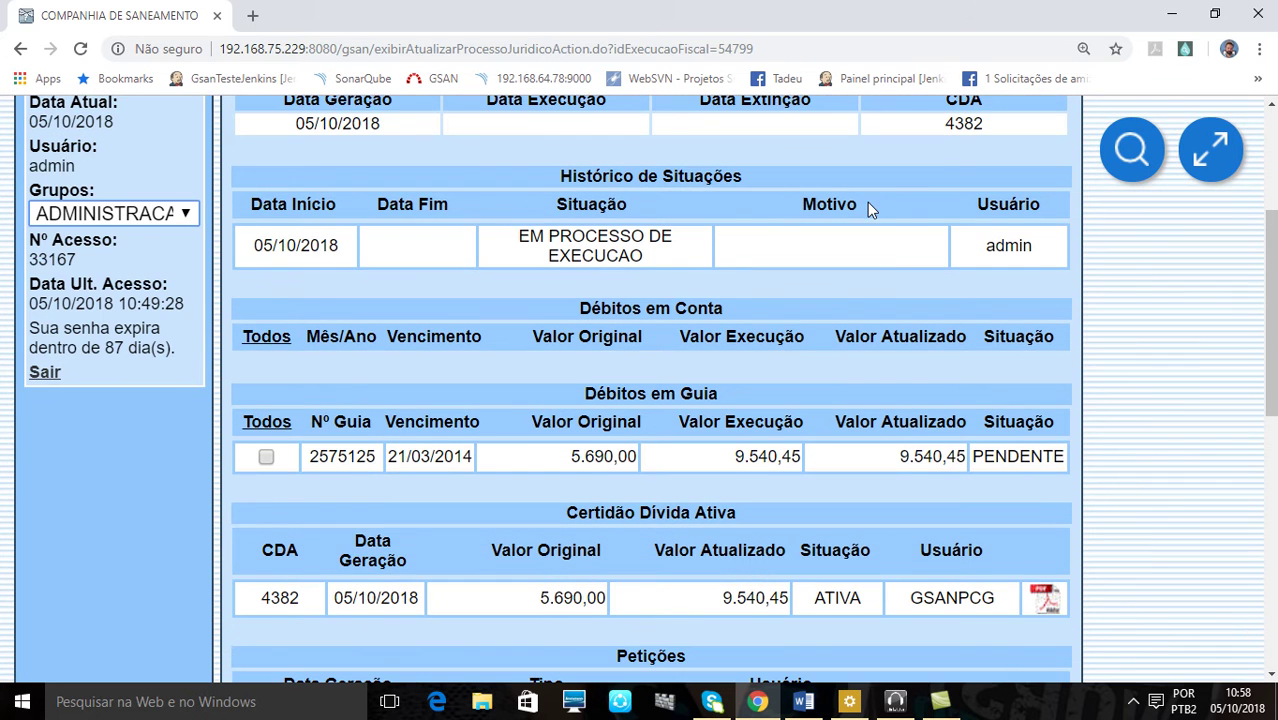
pyautogui.scroll(-2, 750, 217)
pyautogui.scroll(2, 719, 194)
pyautogui.scroll(-1, 716, 187)
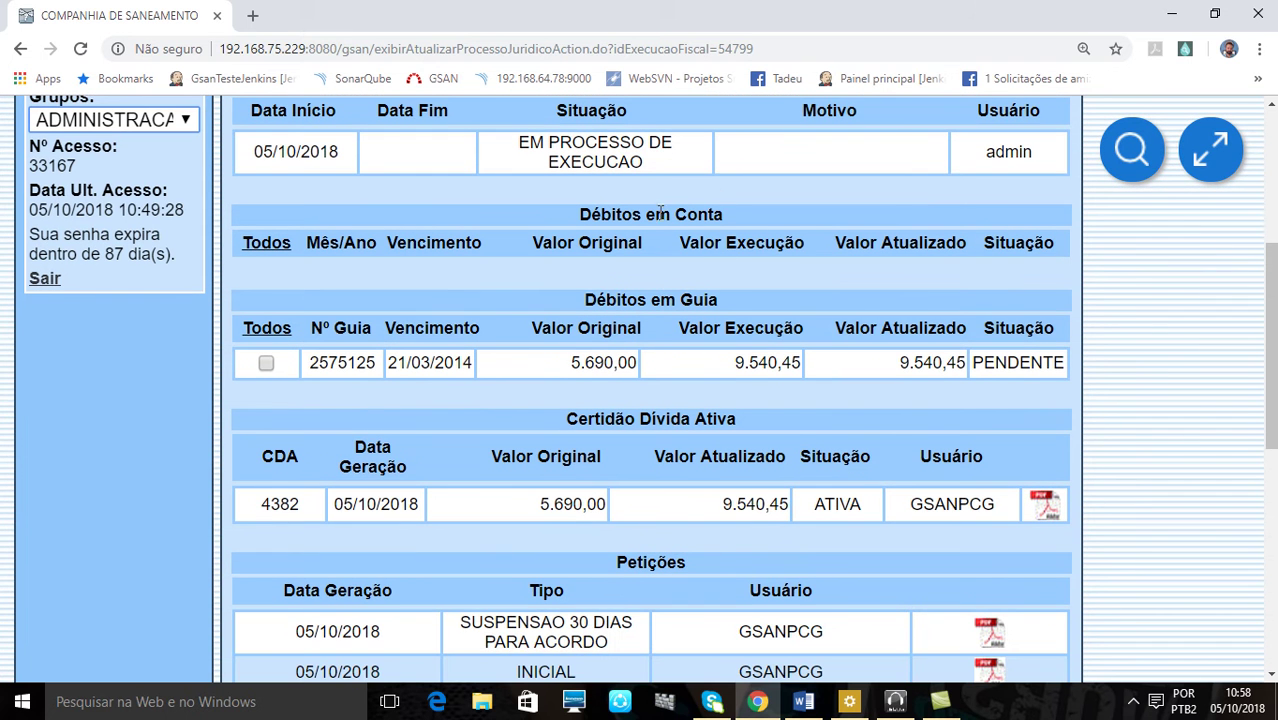
pyautogui.scroll(-1, 660, 208)
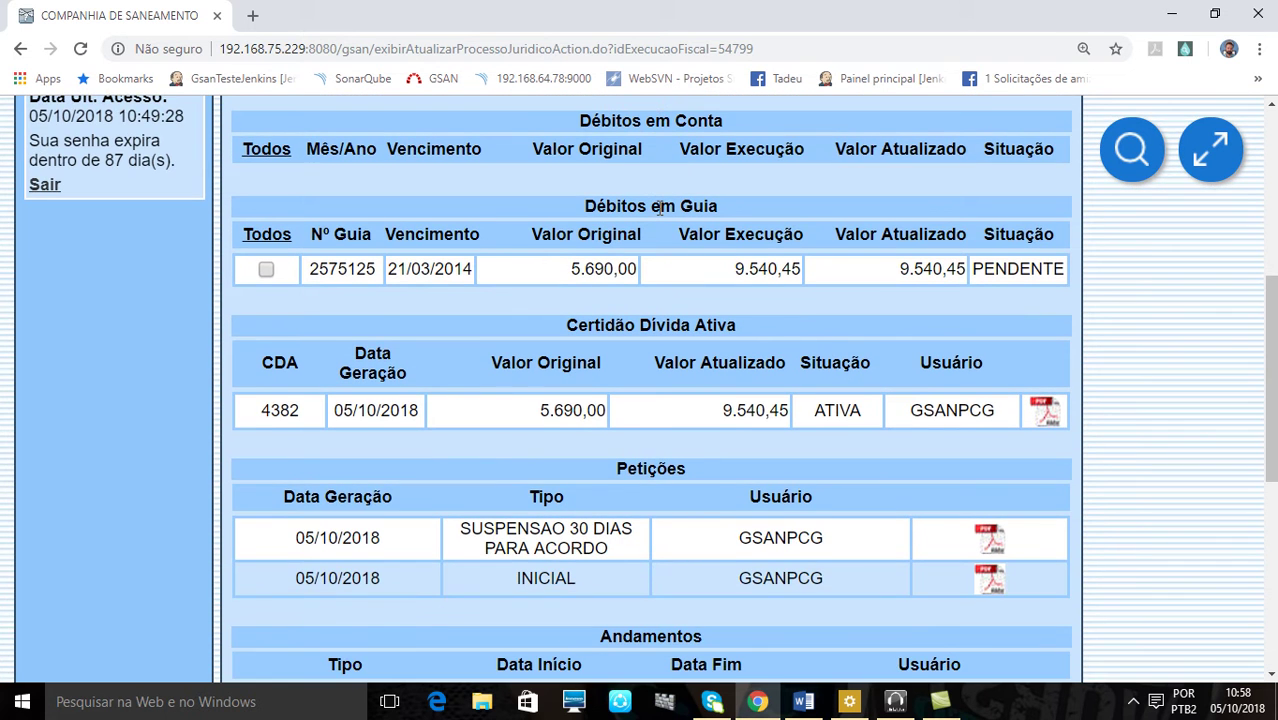
pyautogui.scroll(-1, 660, 208)
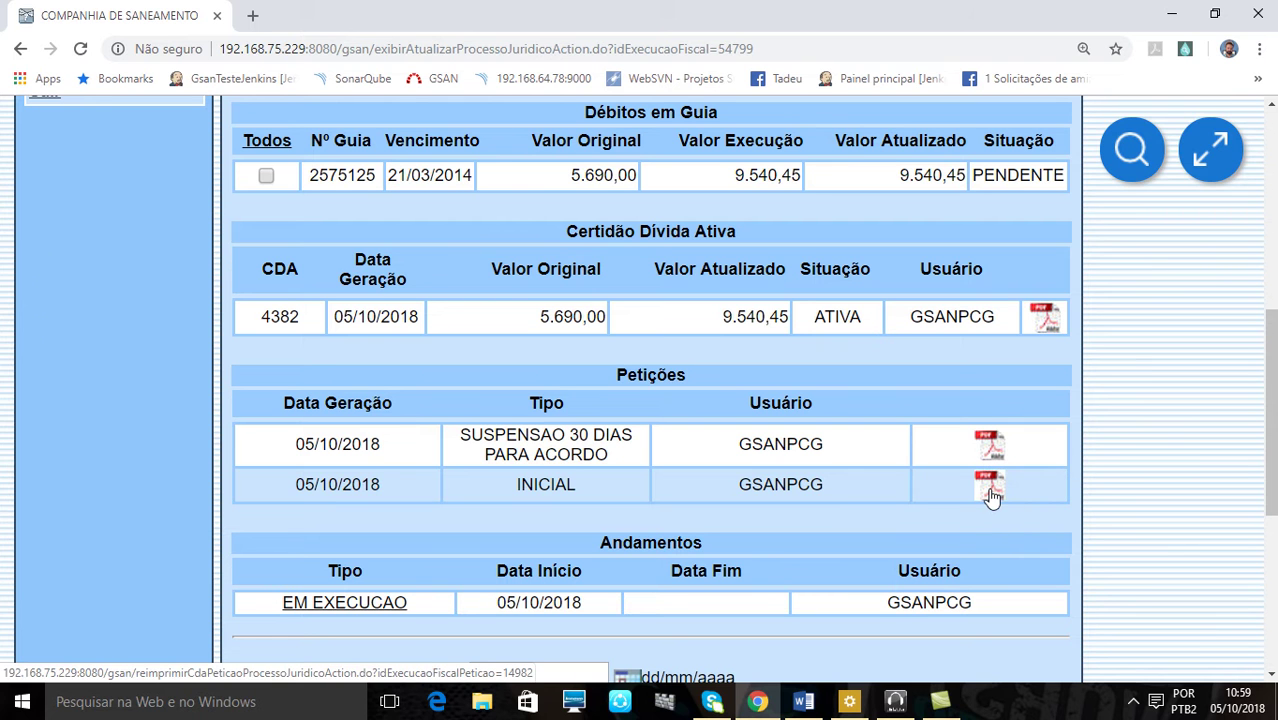
pyautogui.scroll(-3, 1000, 497)
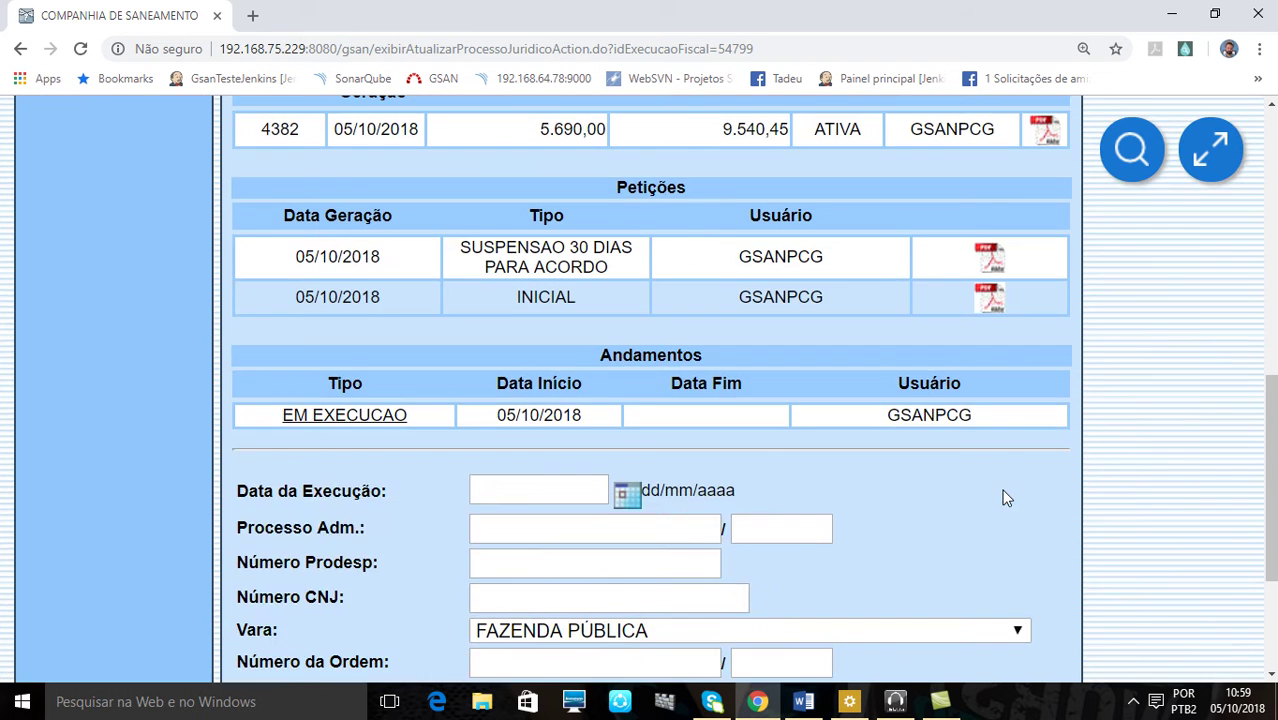
# Step: Go through the process's editable fields, from Data da Execução to Número da Pasta, and the actions offered below them
pyautogui.scroll(-1, 682, 348)
pyautogui.click(556, 311)
pyautogui.click(563, 342)
pyautogui.click(587, 380)
pyautogui.click(596, 411)
pyautogui.click(802, 480)
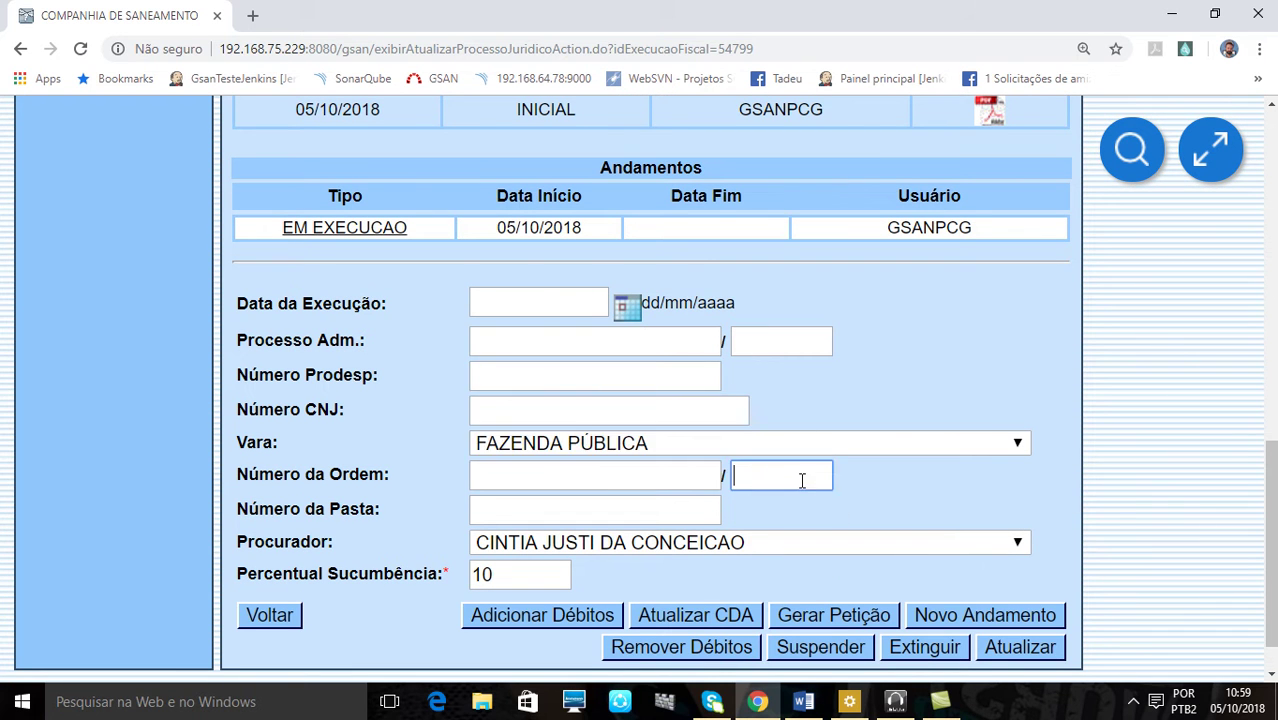
pyautogui.click(703, 510)
pyautogui.scroll(-1, 645, 567)
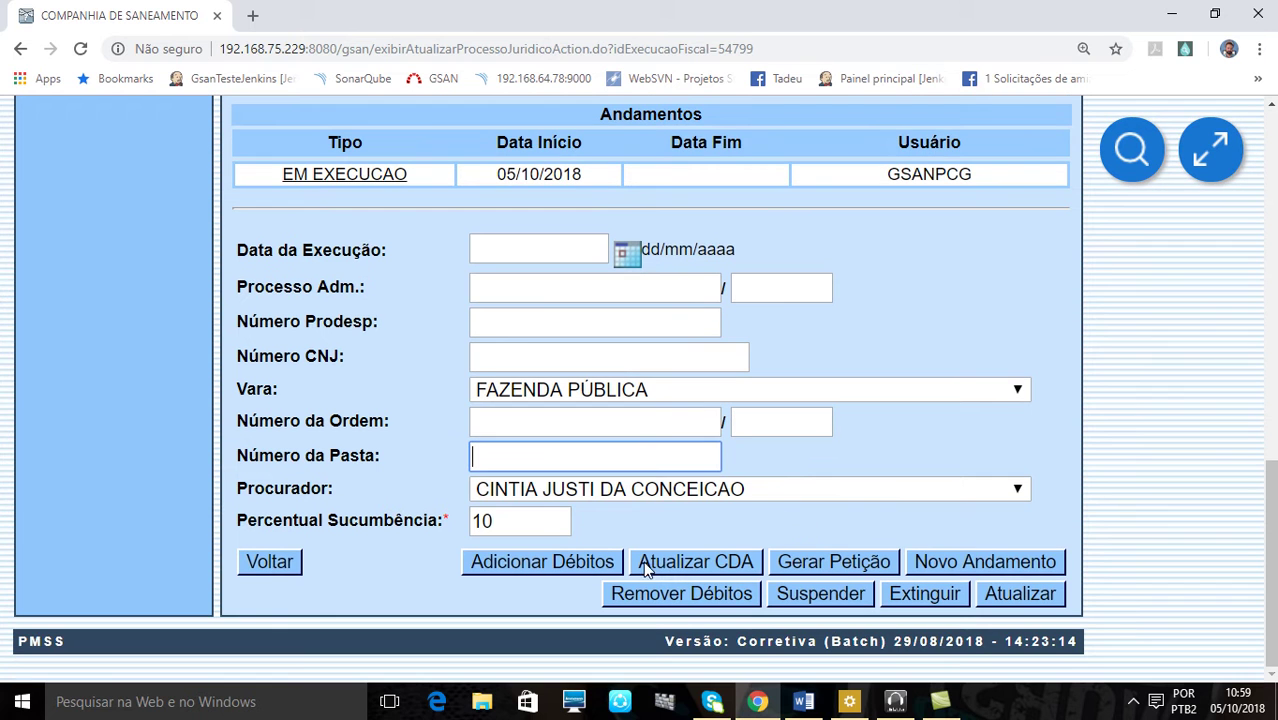
# Step: Review the process record again, comparing its debt, certificate and petition sections with the available update actions
pyautogui.scroll(15, 1096, 512)
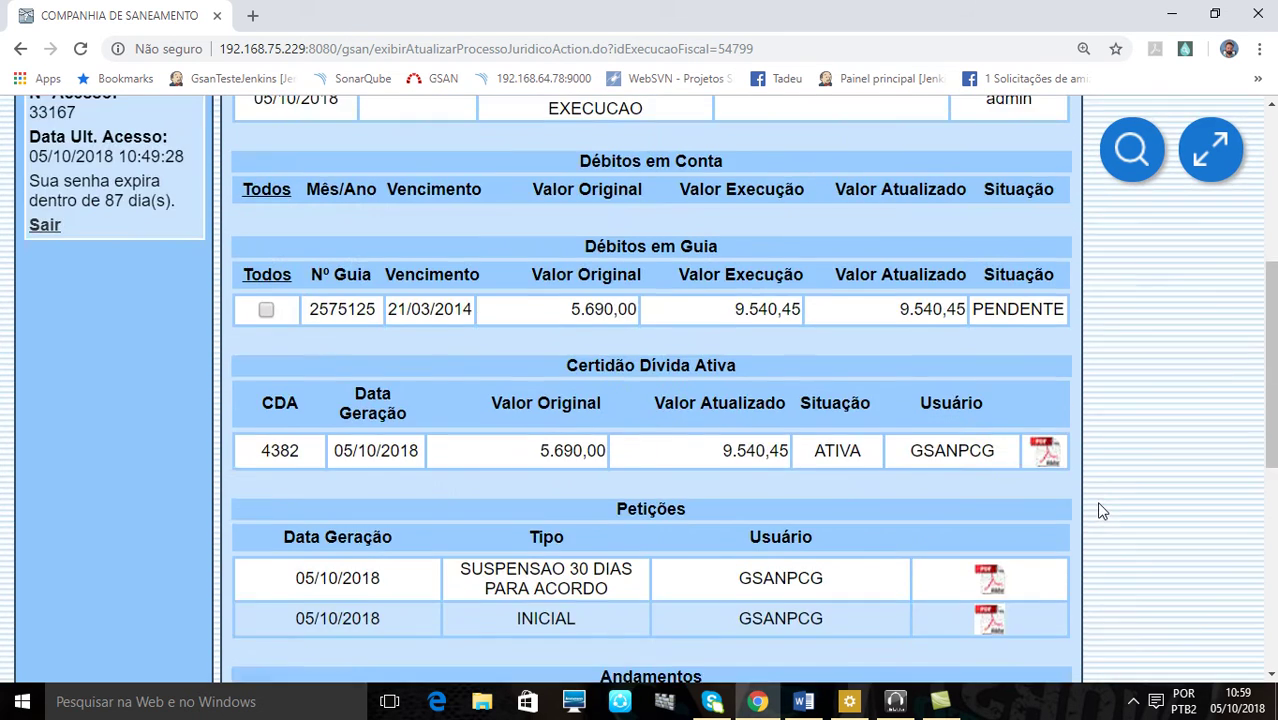
pyautogui.scroll(-6, 586, 408)
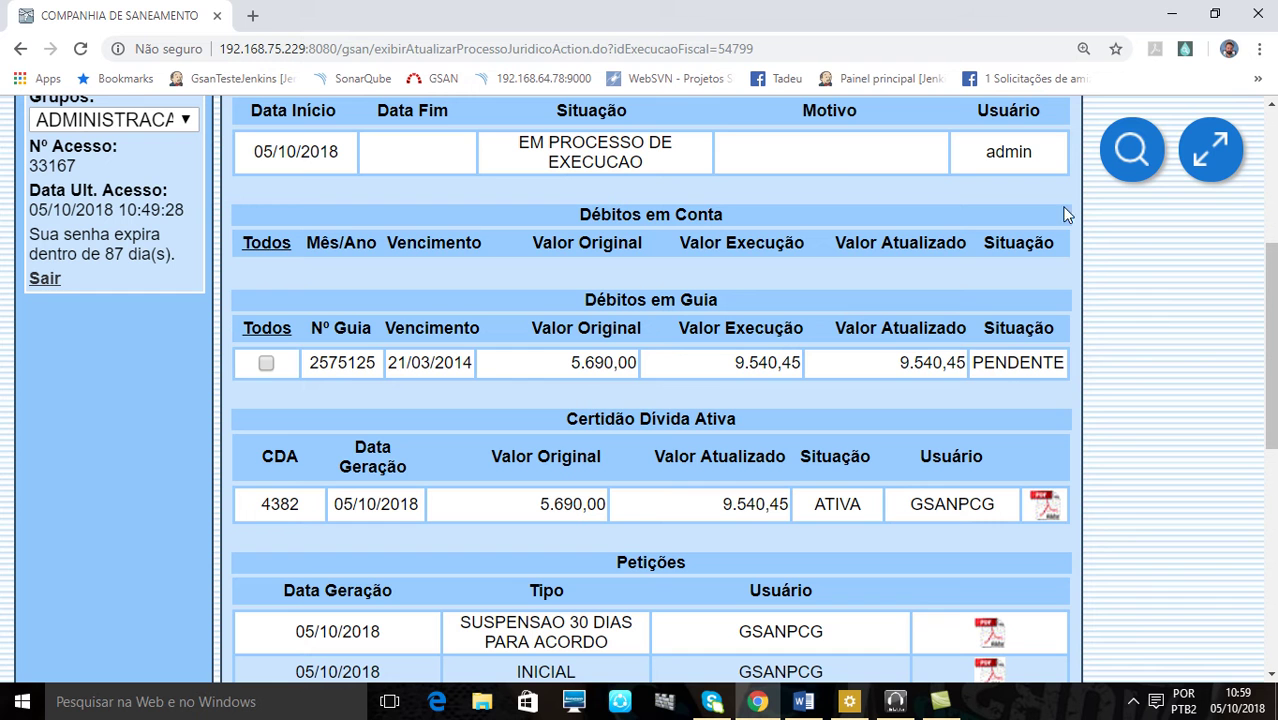
pyautogui.scroll(-9, 769, 285)
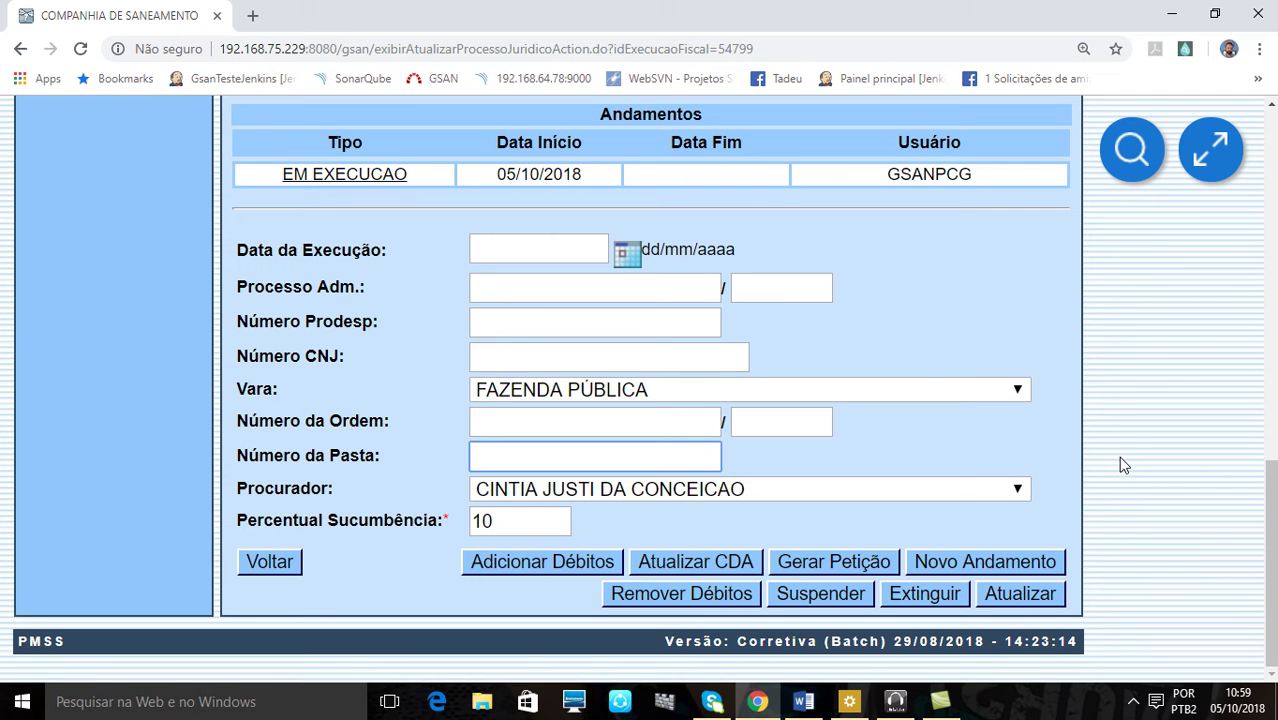
pyautogui.scroll(12, 1116, 455)
pyautogui.scroll(-2, 1100, 455)
pyautogui.scroll(1, 1093, 455)
pyautogui.scroll(-3, 600, 272)
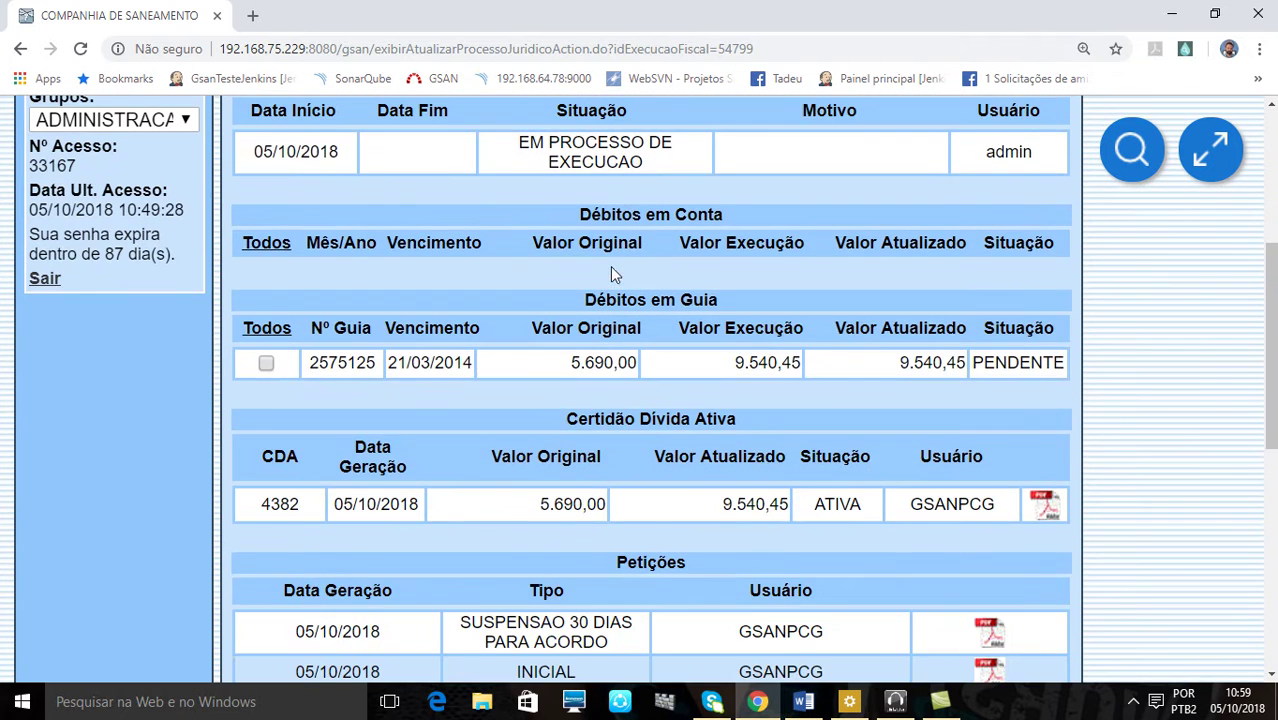
# Step: Open the PDF of the process's Certidão Dívida Ativa, read through it to the signatures, and close it
pyautogui.scroll(-2, 733, 305)
pyautogui.scroll(-2, 737, 313)
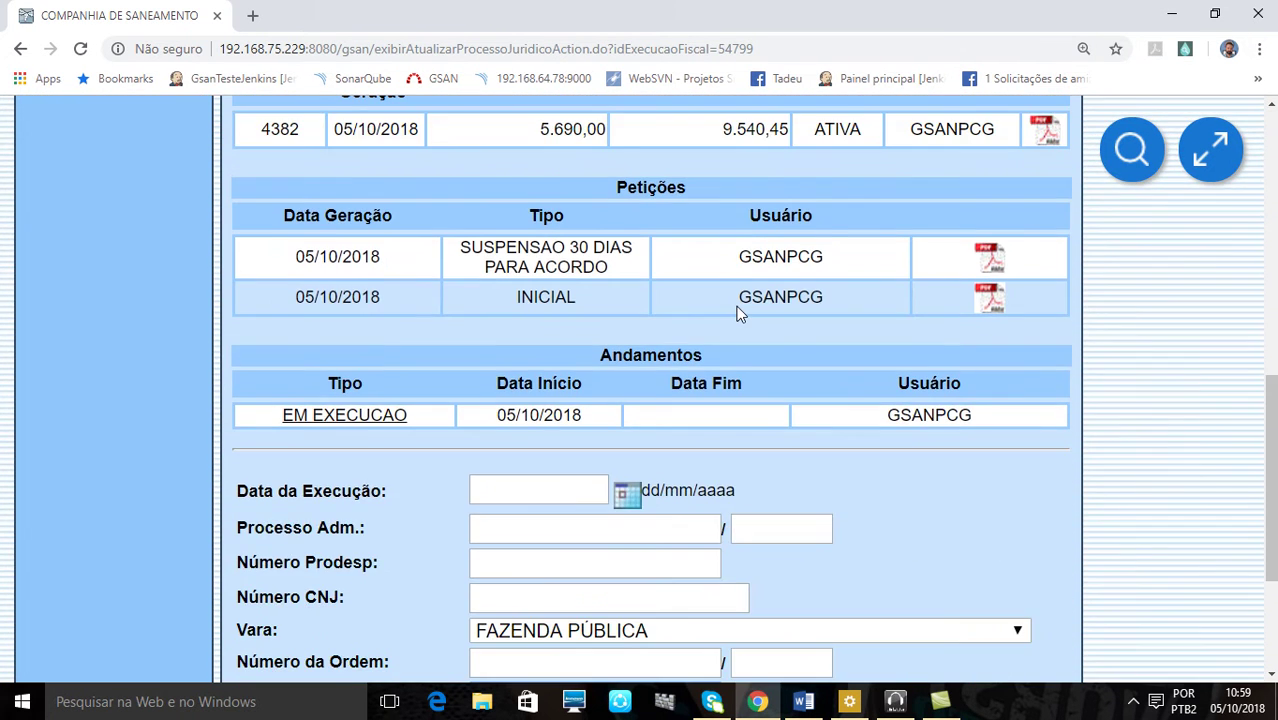
pyautogui.scroll(2, 737, 313)
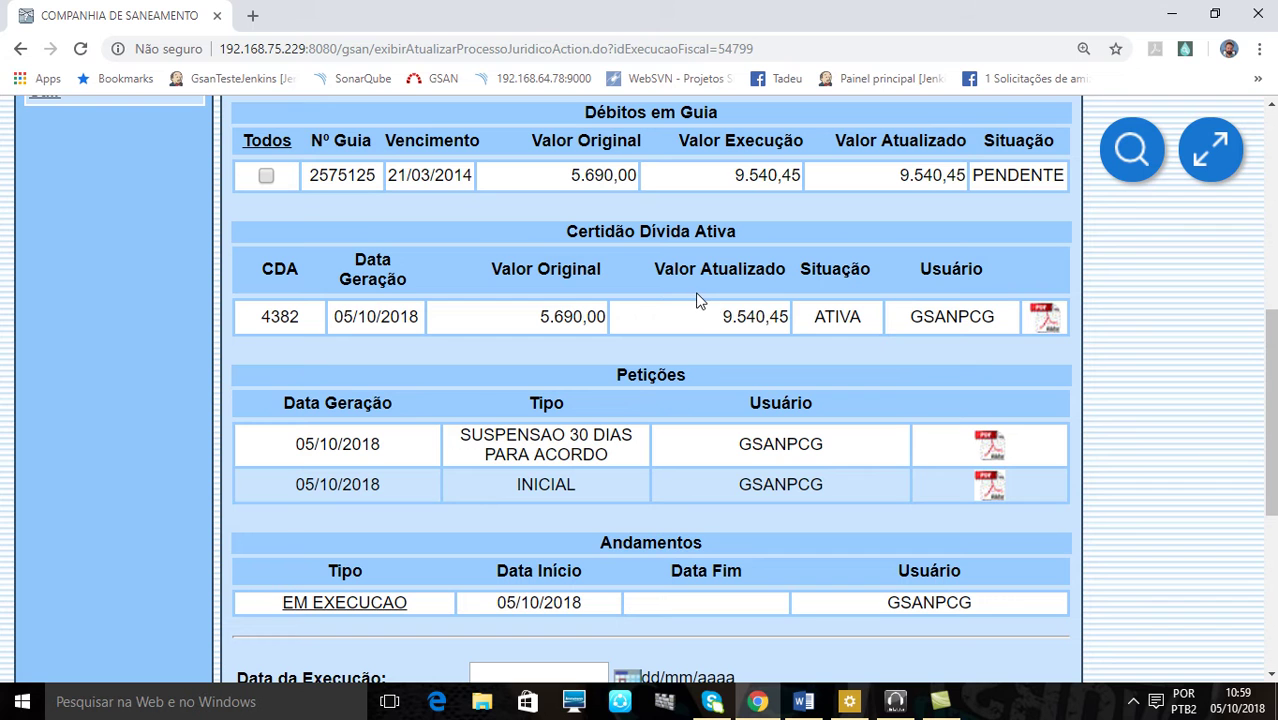
pyautogui.click(1045, 318)
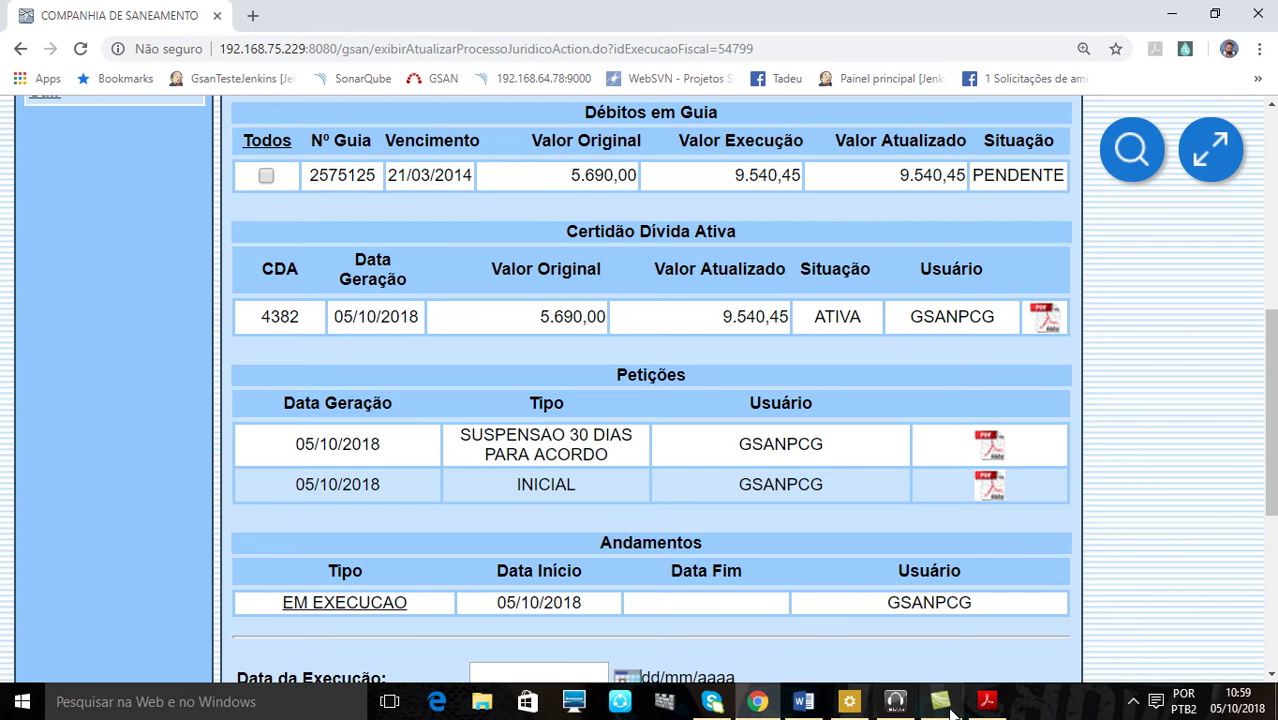
pyautogui.click(987, 701)
pyautogui.click(999, 428)
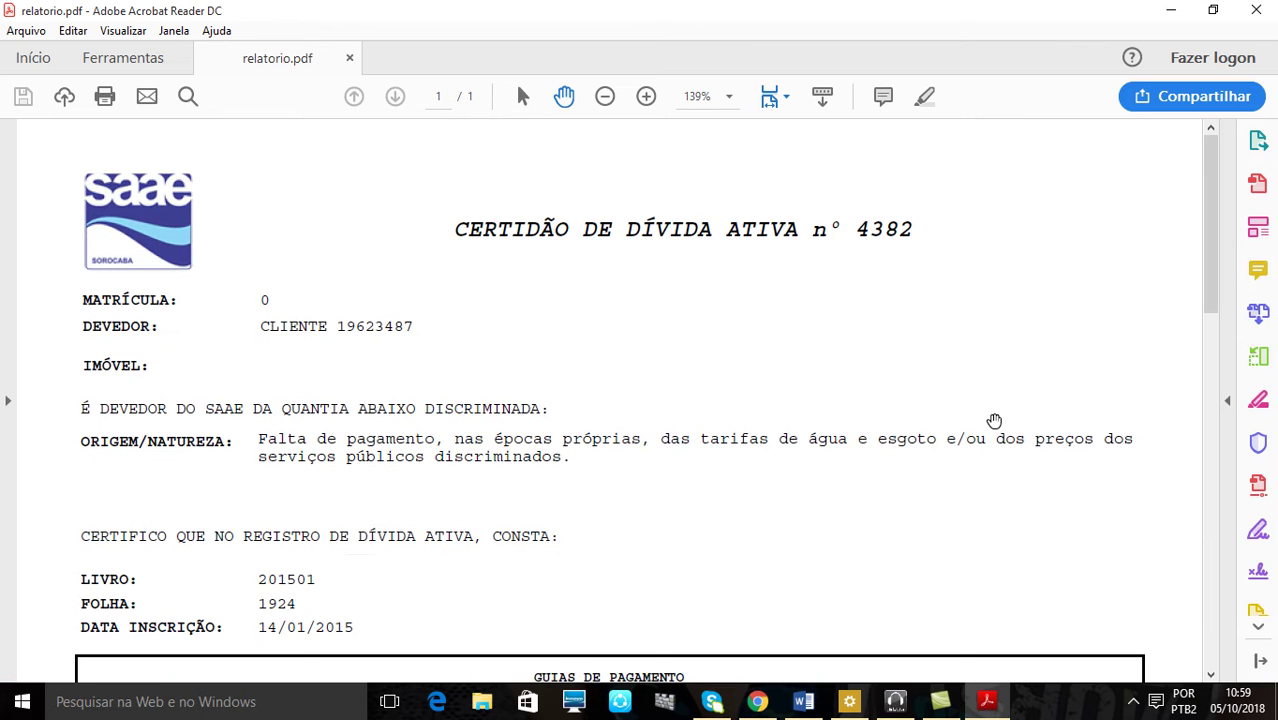
pyautogui.scroll(-5, 964, 405)
pyautogui.scroll(-8, 966, 418)
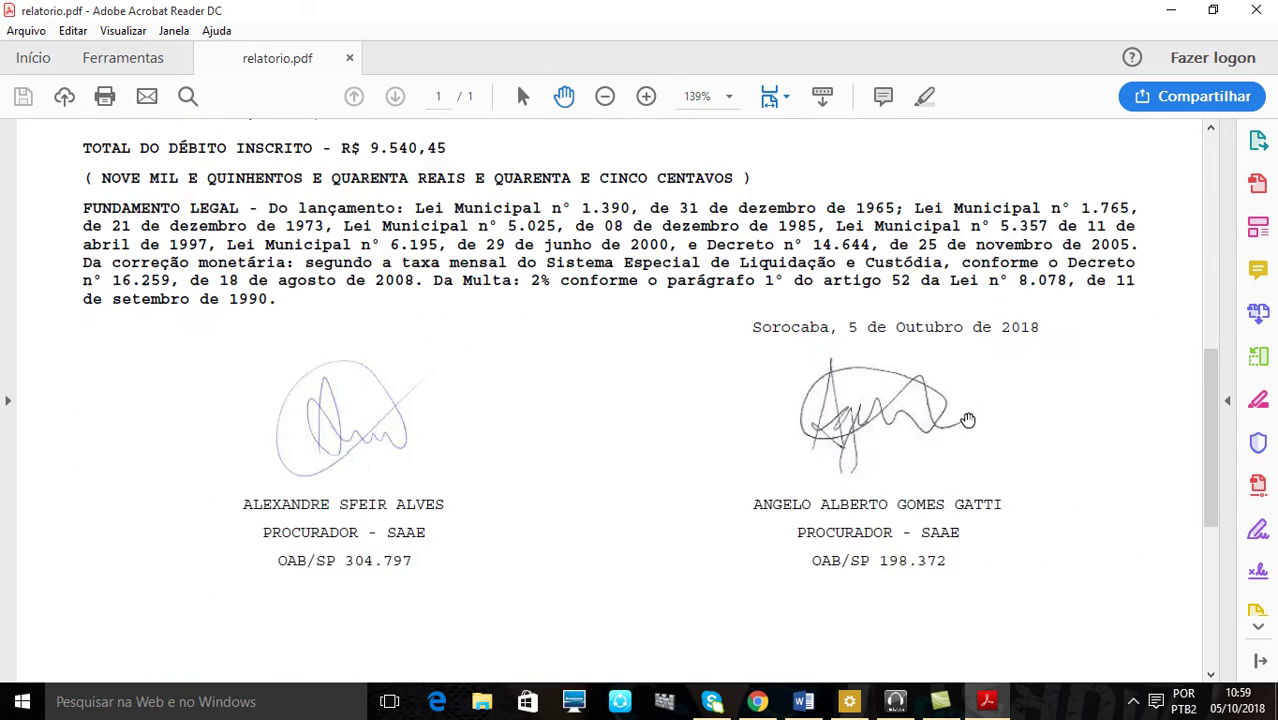
pyautogui.scroll(6, 966, 422)
pyautogui.scroll(5, 964, 423)
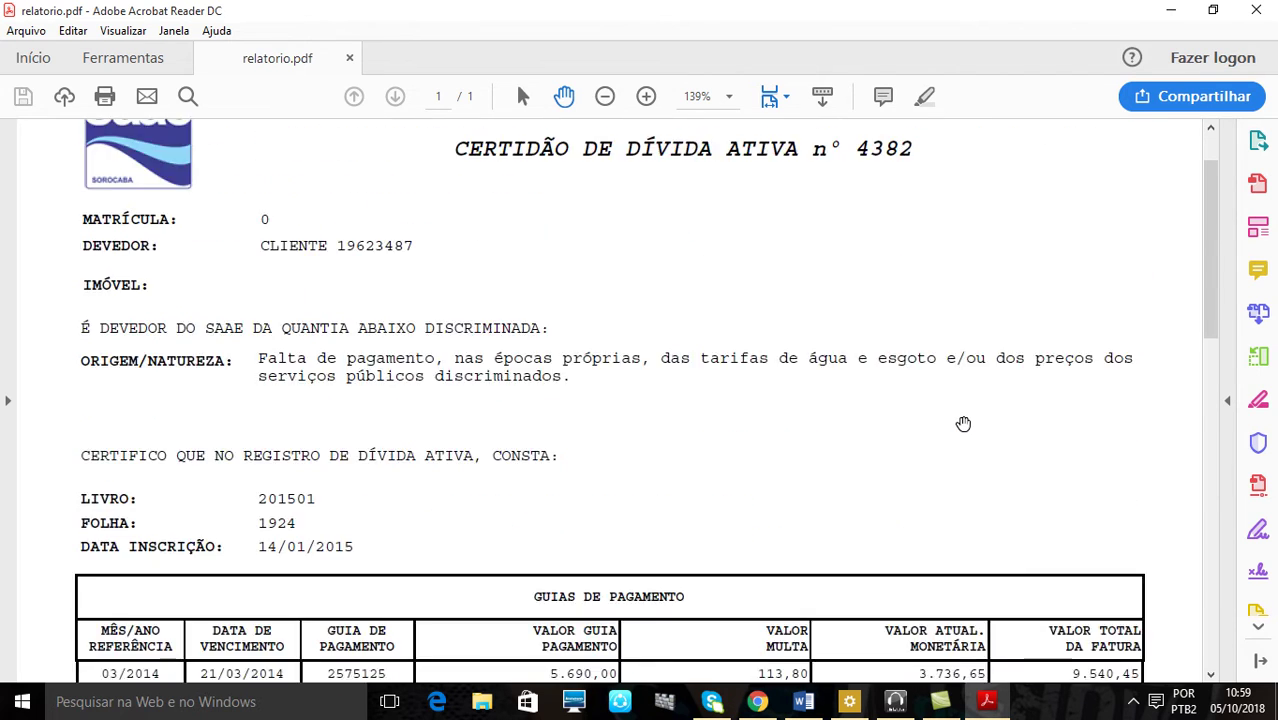
pyautogui.click(1252, 12)
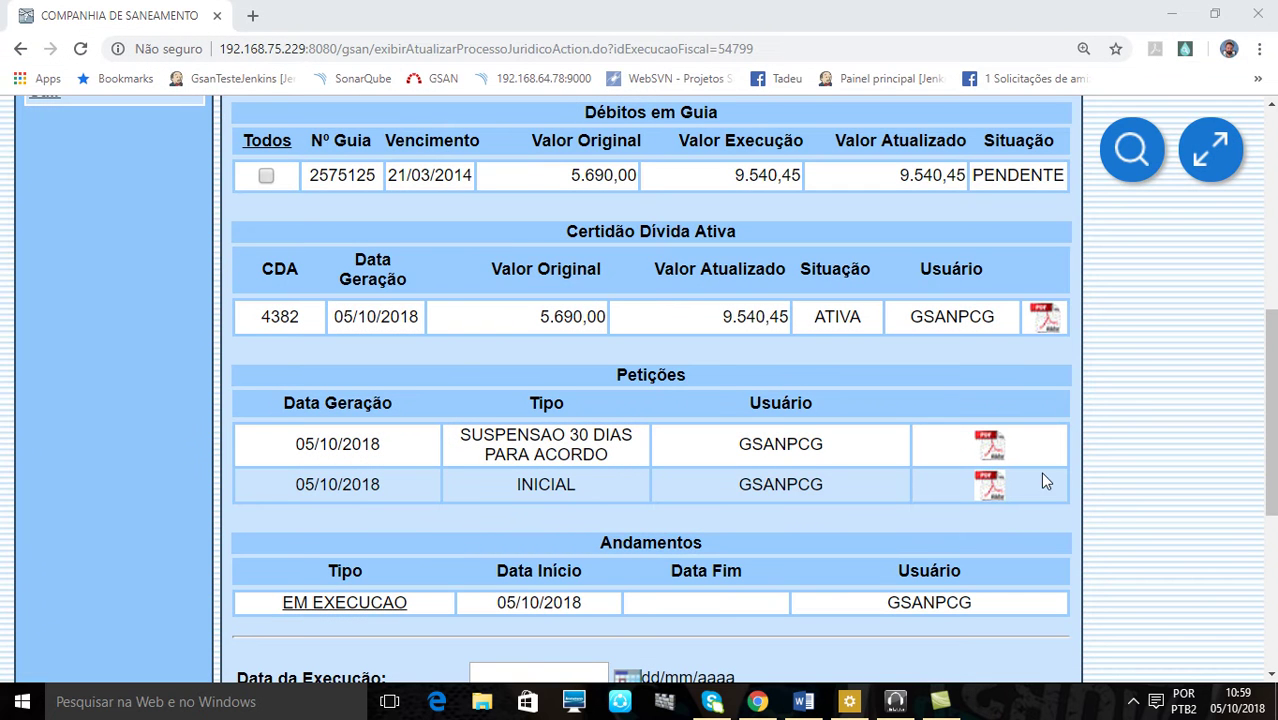
# Step: Open the PDF of the SUSPENSAO 30 DIAS PARA ACORDO petition, read its text, and close it
pyautogui.click(983, 441)
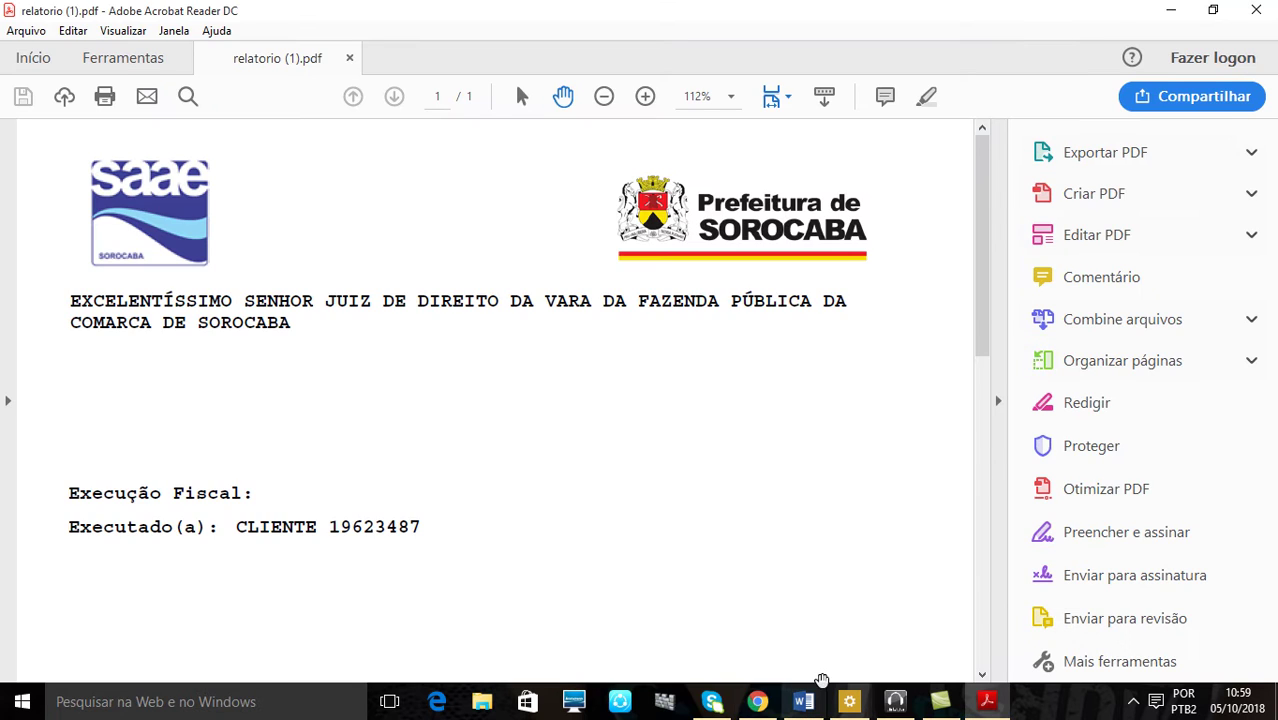
pyautogui.click(757, 701)
pyautogui.click(987, 701)
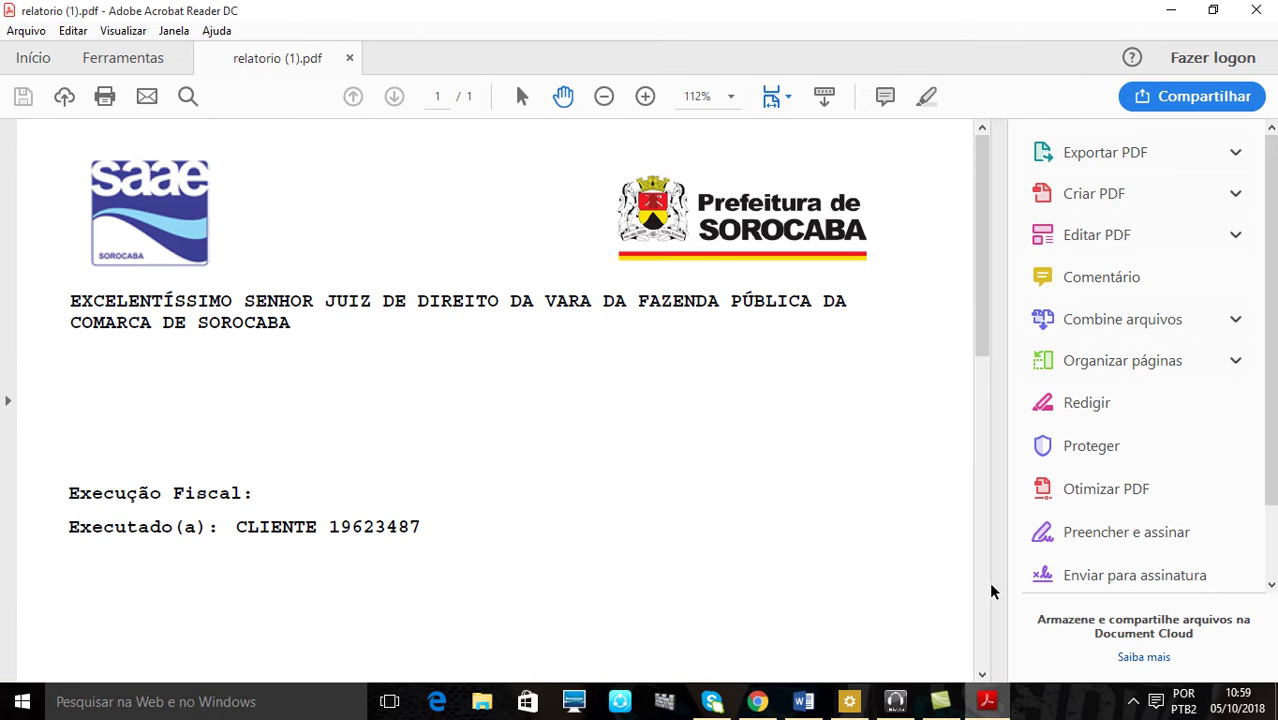
pyautogui.scroll(-3, 964, 471)
pyautogui.scroll(2, 961, 467)
pyautogui.scroll(2, 961, 467)
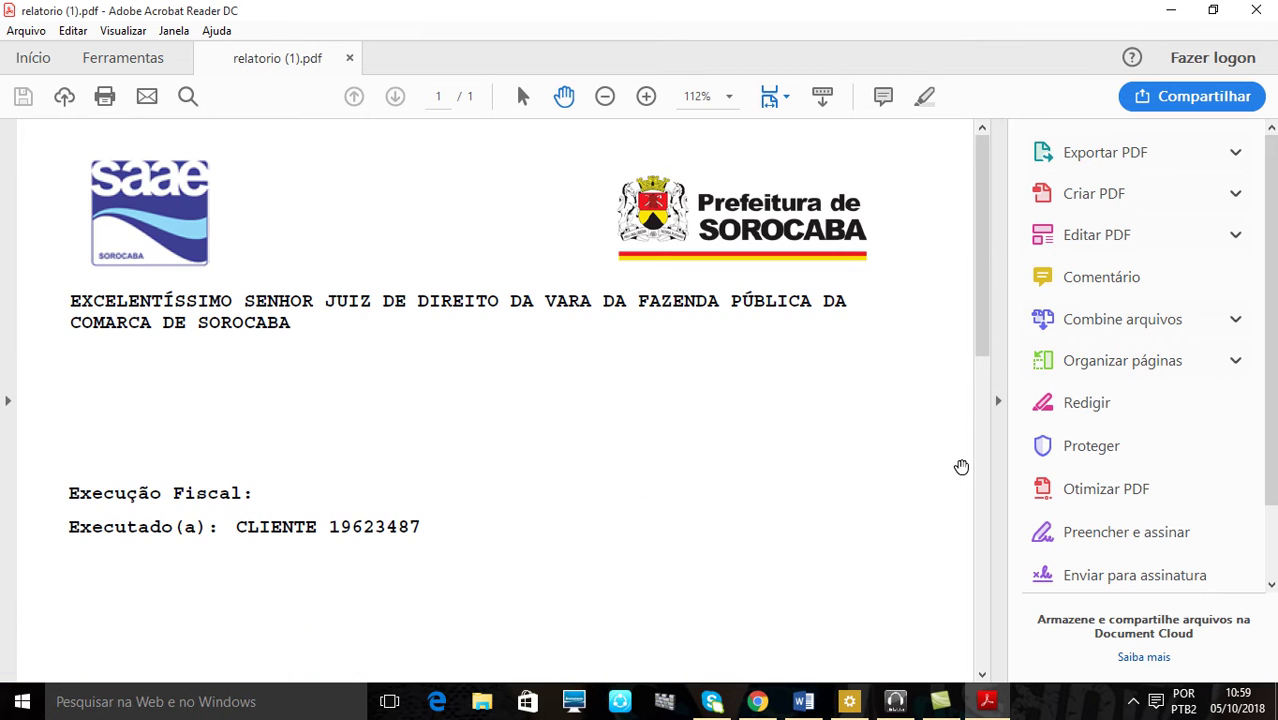
pyautogui.scroll(-3, 928, 404)
pyautogui.scroll(-8, 928, 404)
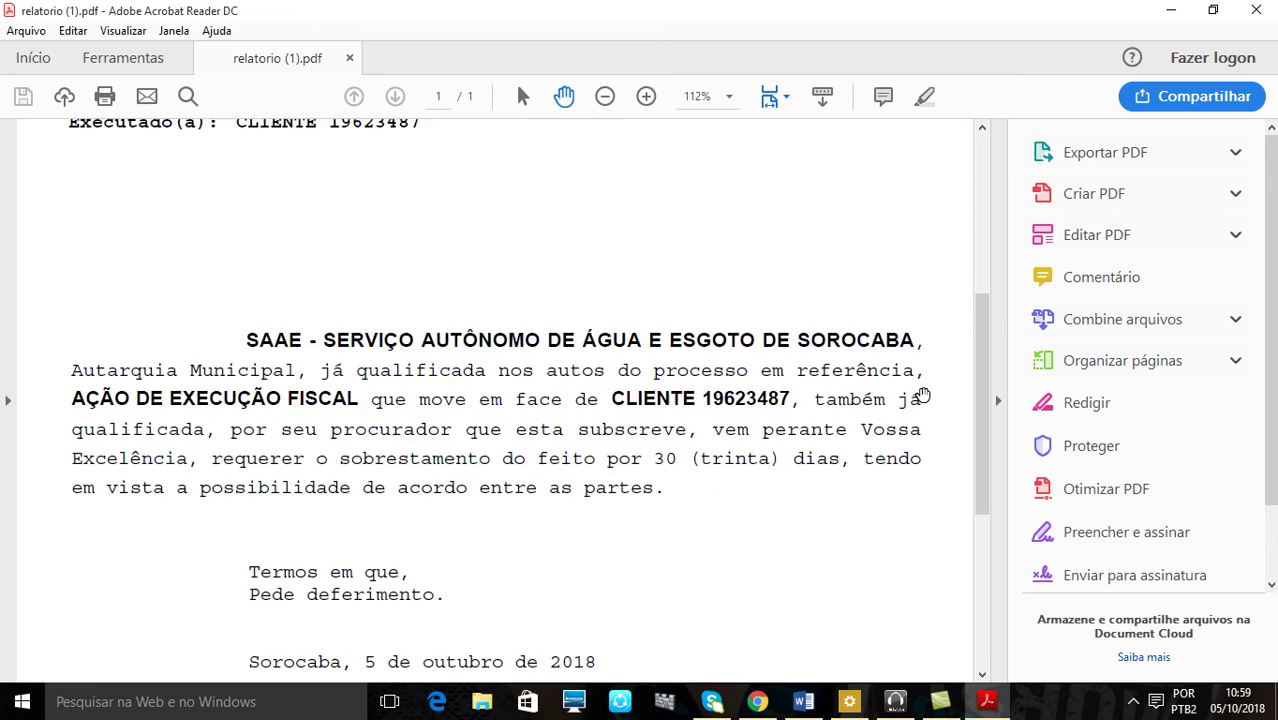
pyautogui.scroll(3, 915, 392)
pyautogui.scroll(3, 910, 385)
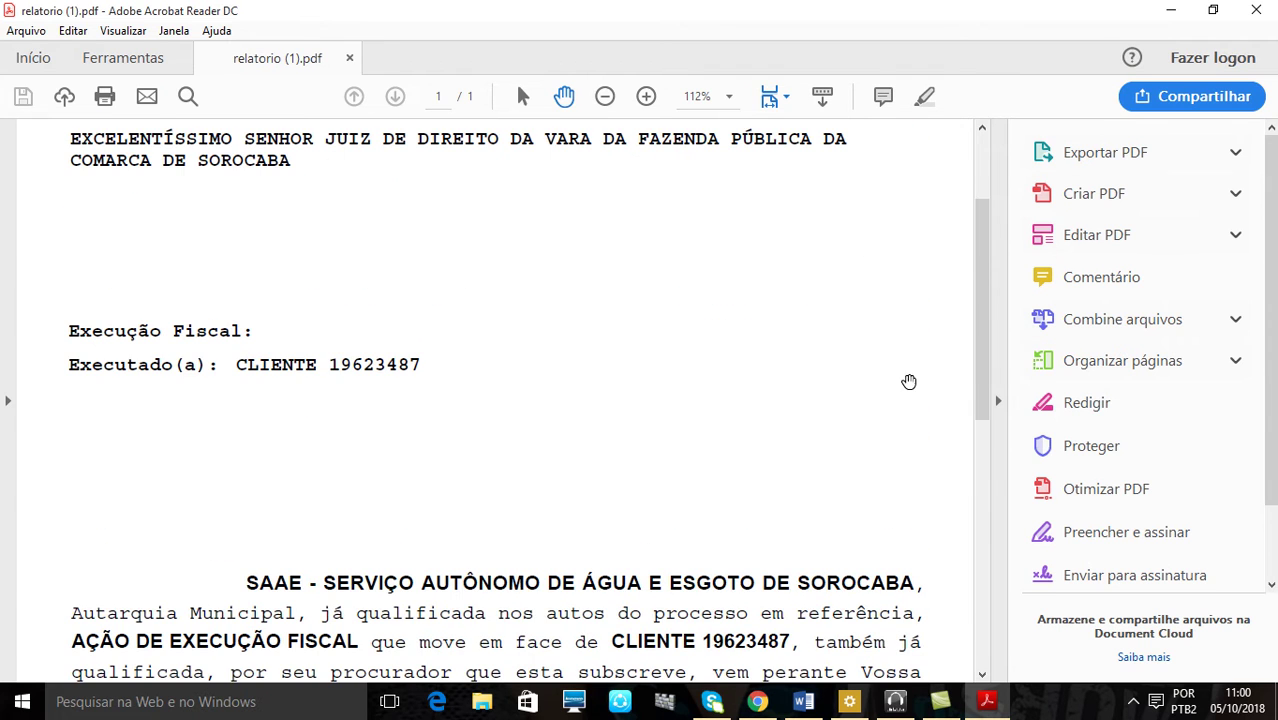
pyautogui.click(1256, 10)
# Step: Open the EM EXECUCAO andamento for updating in a maximized window and check the available Tipo de Andamento options
pyautogui.scroll(-4, 1084, 510)
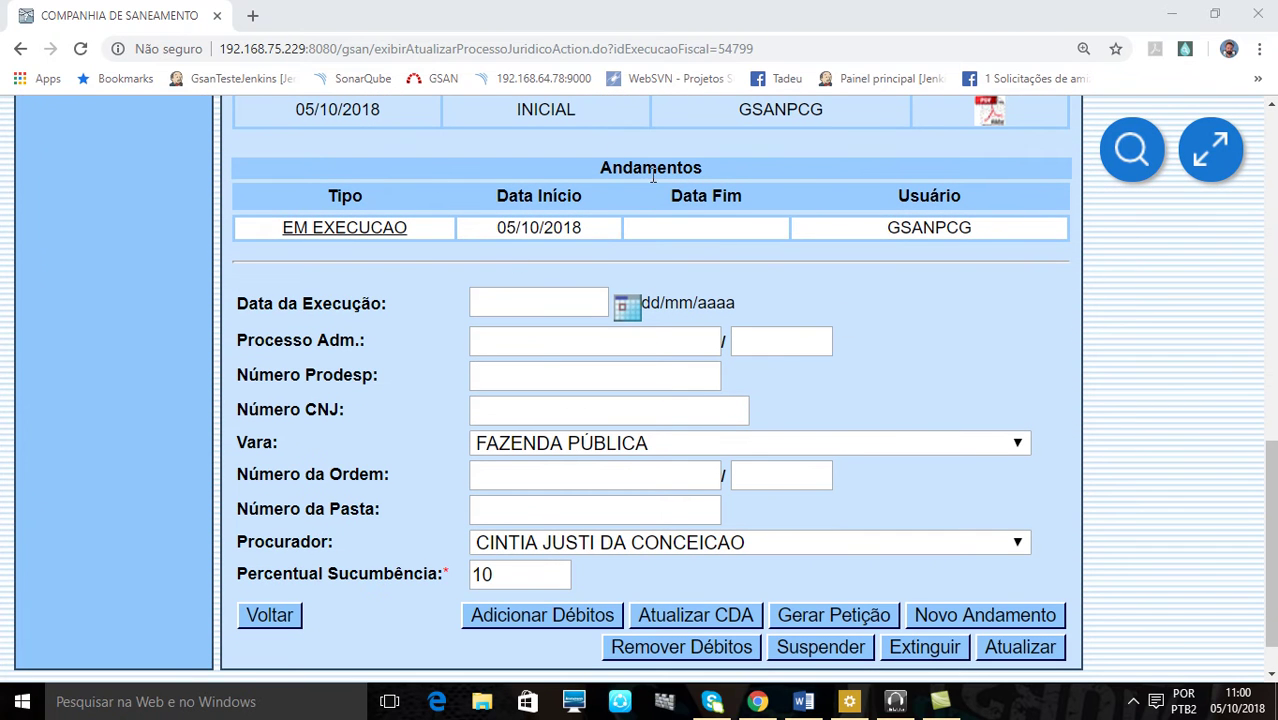
pyautogui.click(344, 228)
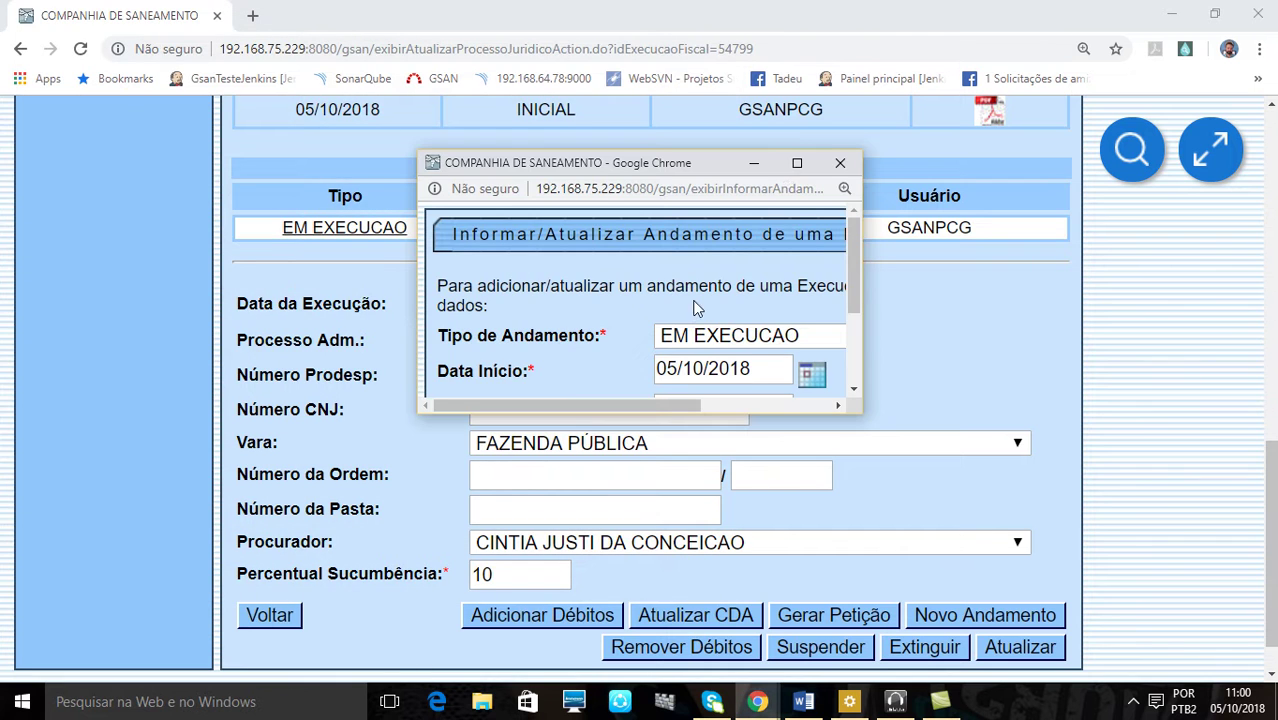
pyautogui.click(797, 163)
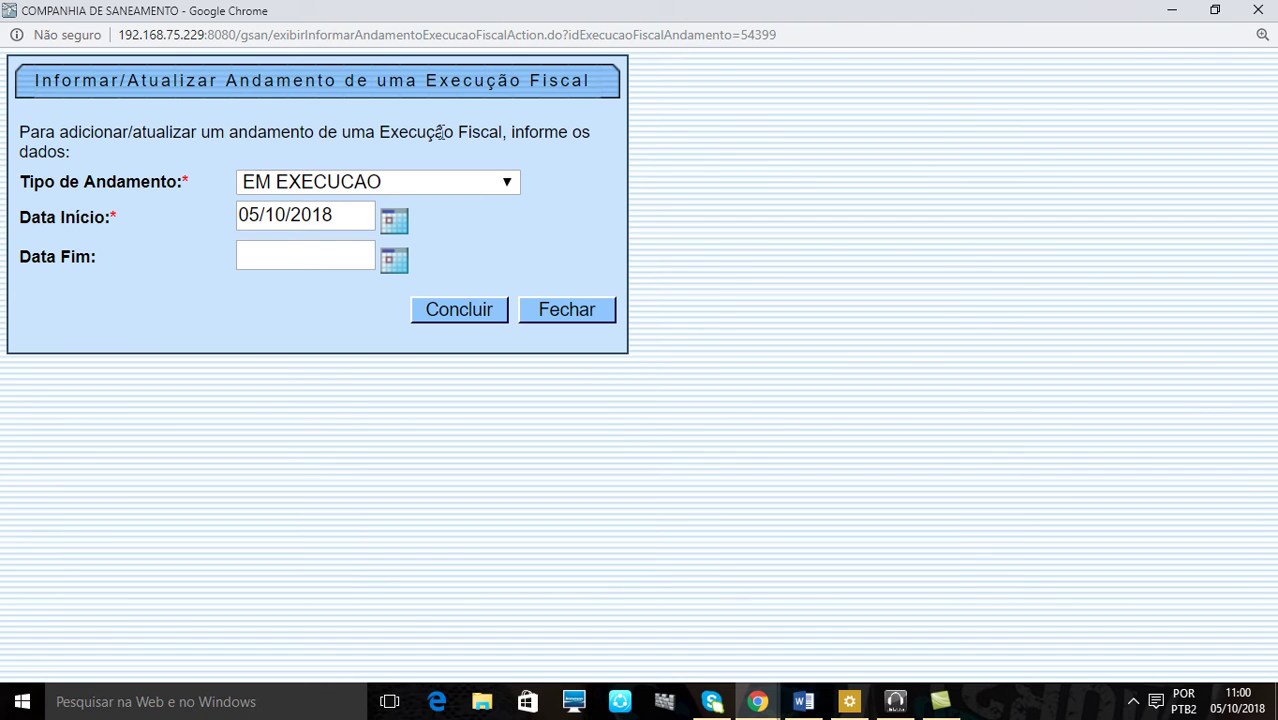
pyautogui.click(349, 188)
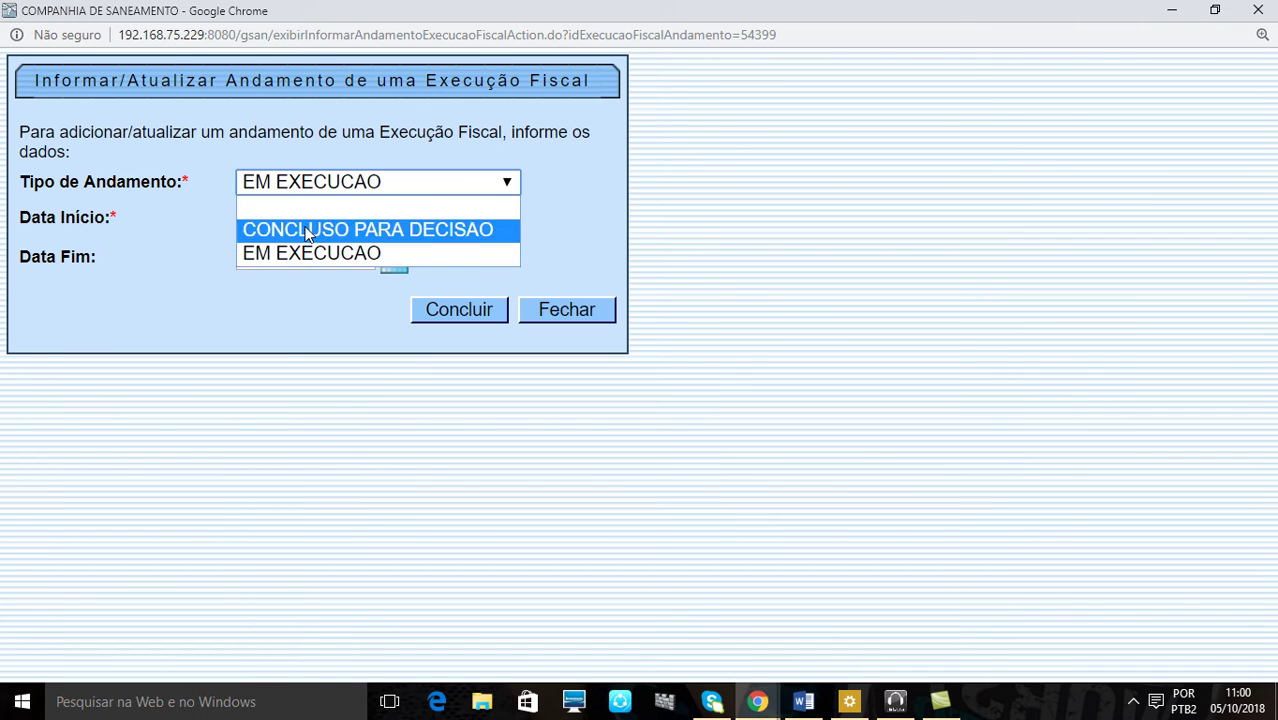
pyautogui.click(206, 286)
pyautogui.click(340, 222)
pyautogui.click(331, 258)
# Step: Set the andamento's Data Fim to 31/10/2018 using the calendar and keep EM EXECUCAO as its type
pyautogui.click(393, 265)
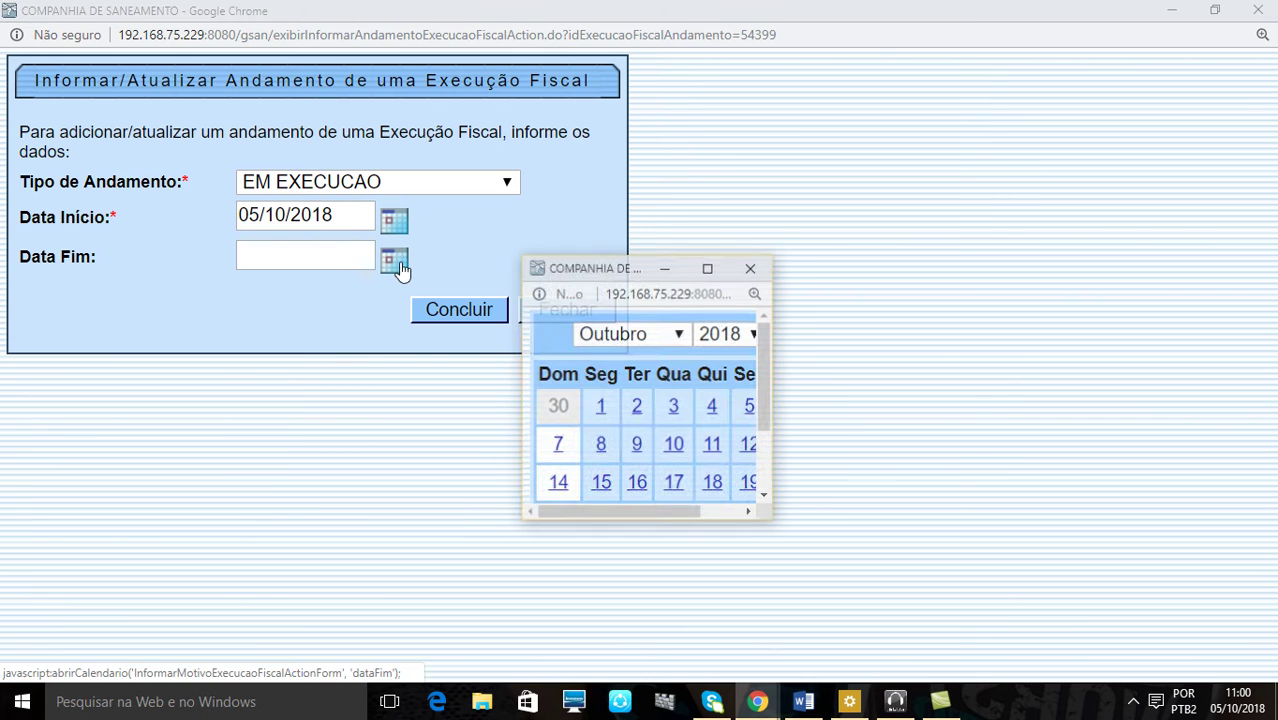
pyautogui.click(708, 268)
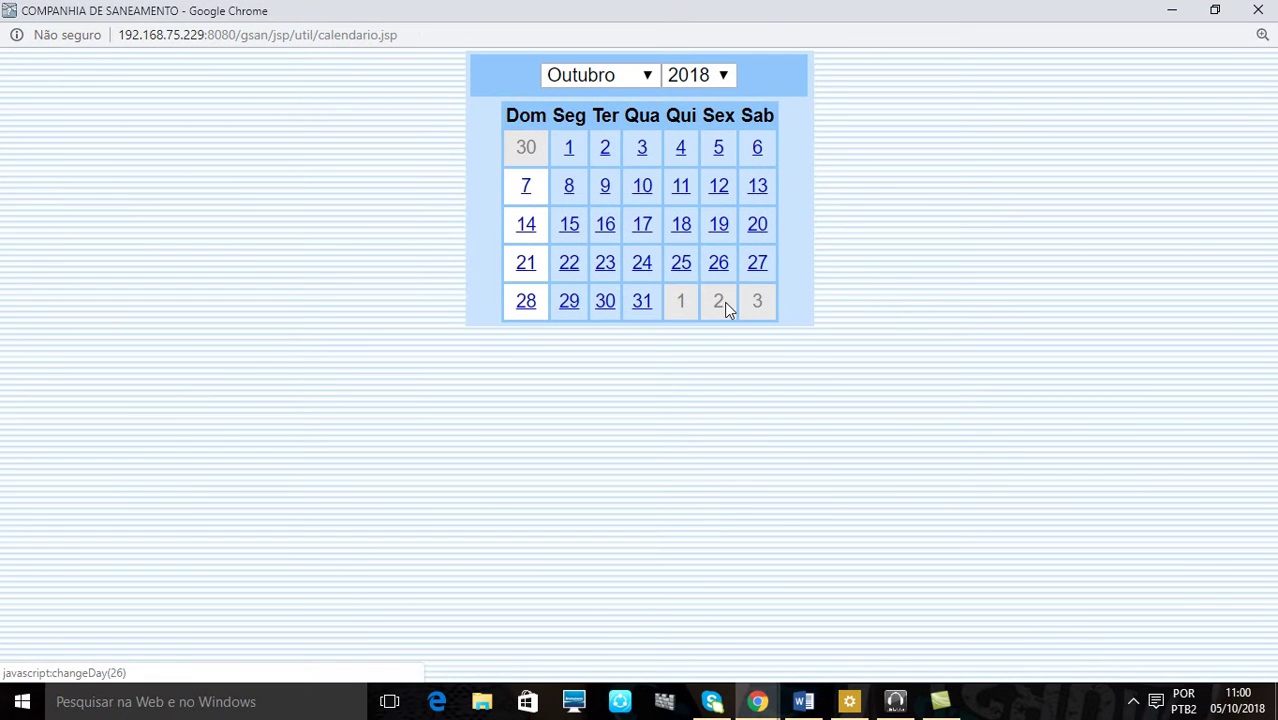
pyautogui.click(642, 302)
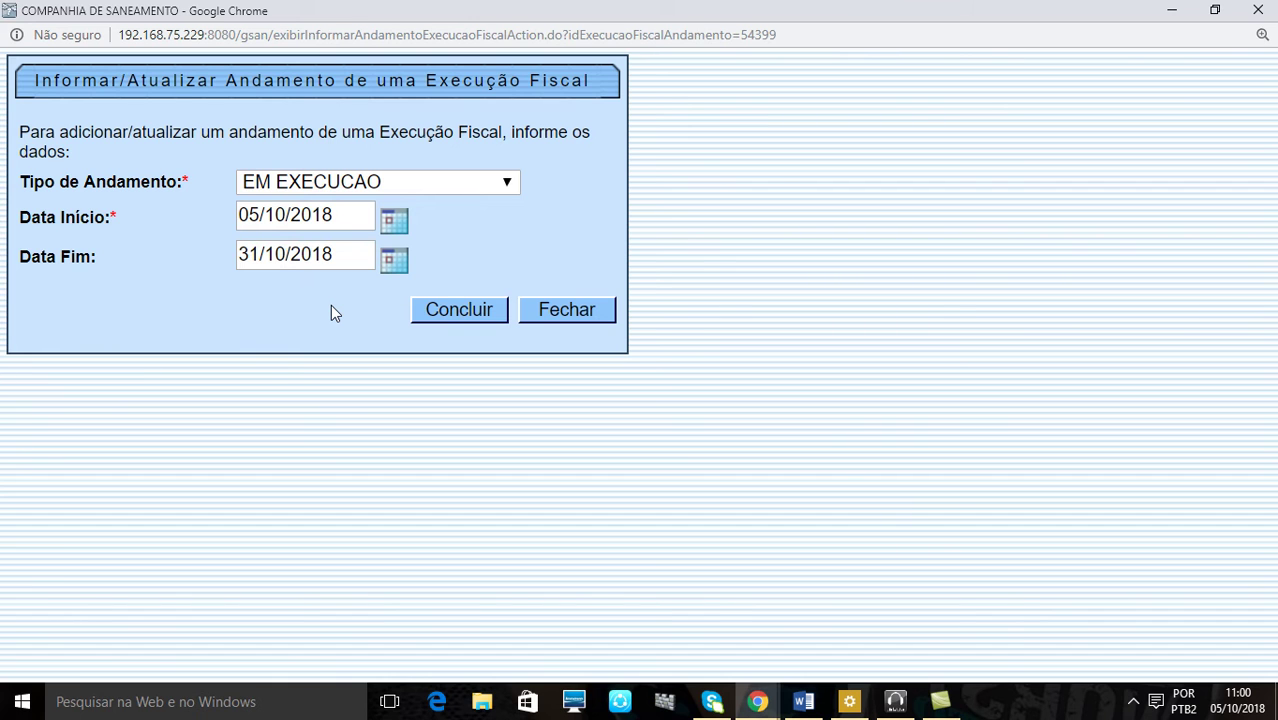
pyautogui.click(262, 190)
pyautogui.click(255, 182)
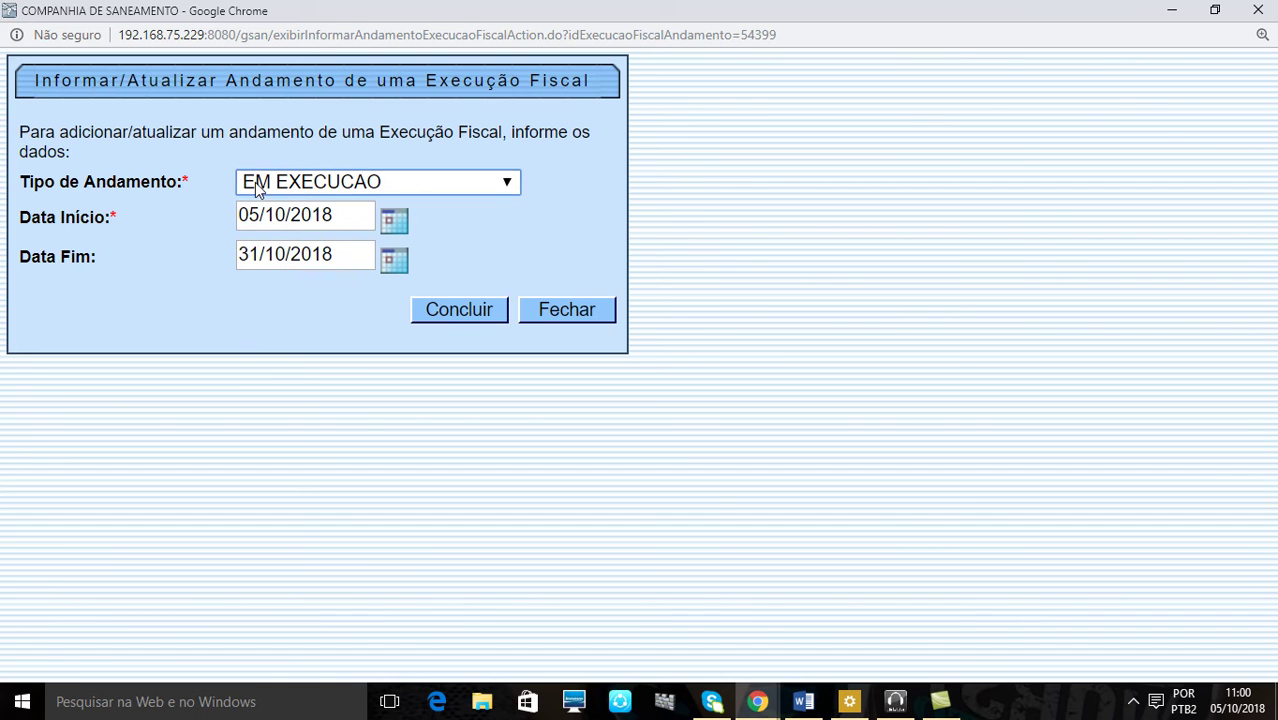
# Step: Set the andamento's Data Início to 15/10/2018 using the calendar, and close the form without saving
pyautogui.click(391, 224)
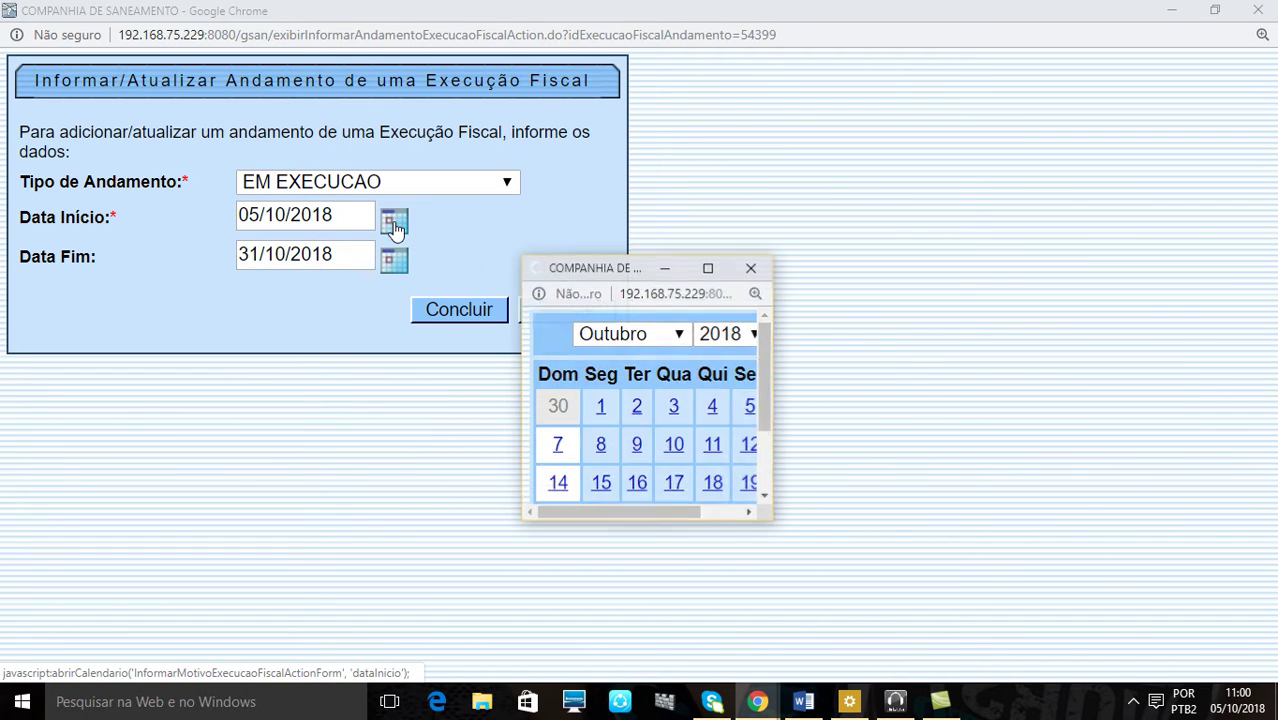
pyautogui.click(750, 268)
pyautogui.click(302, 216)
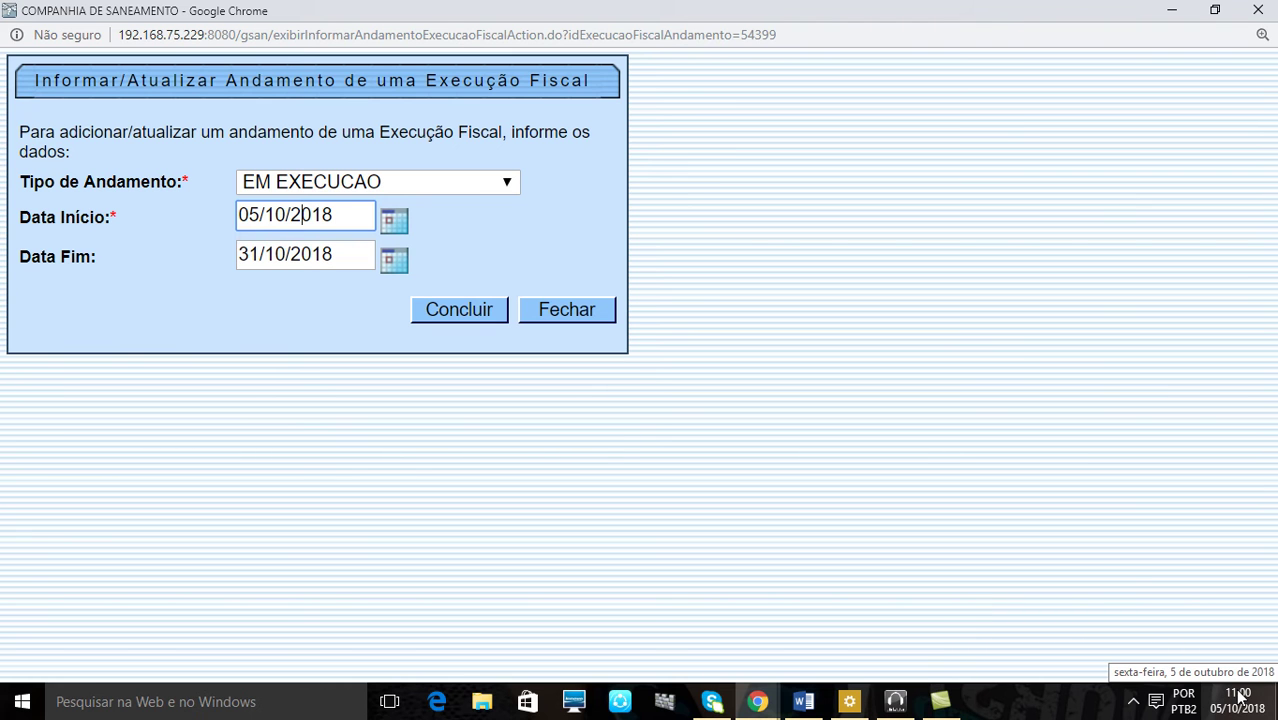
pyautogui.click(395, 228)
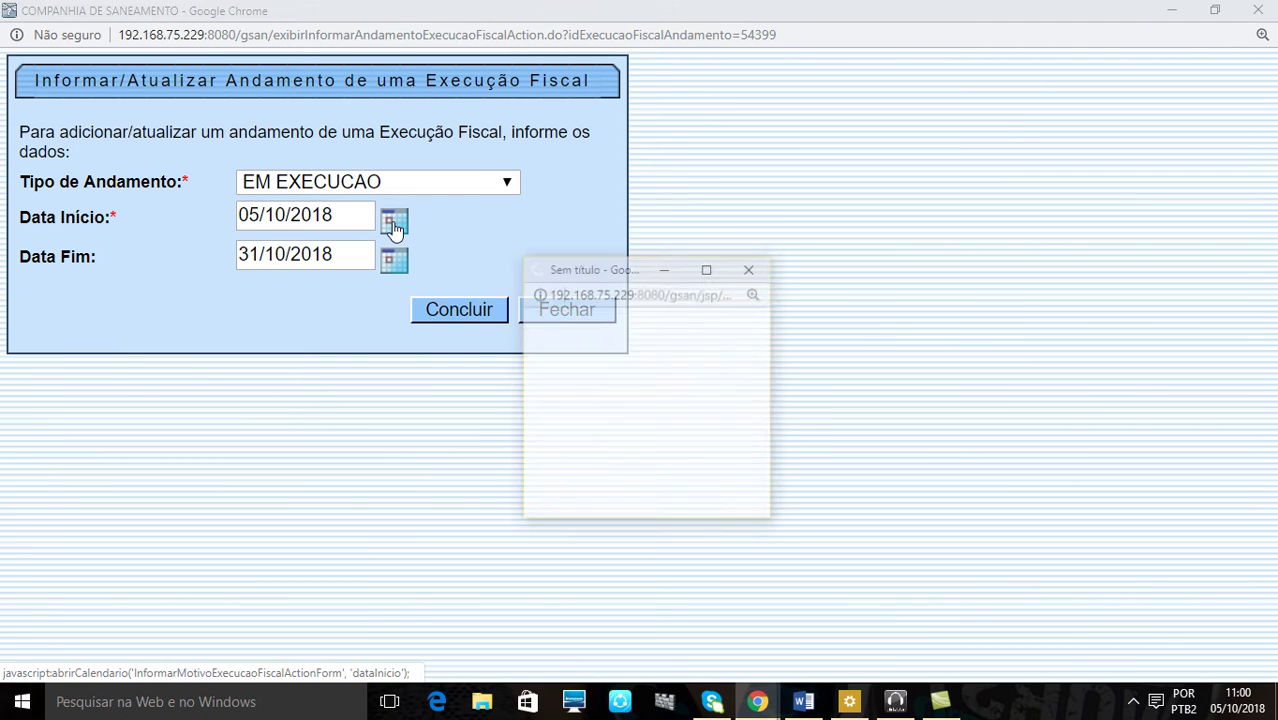
pyautogui.click(713, 266)
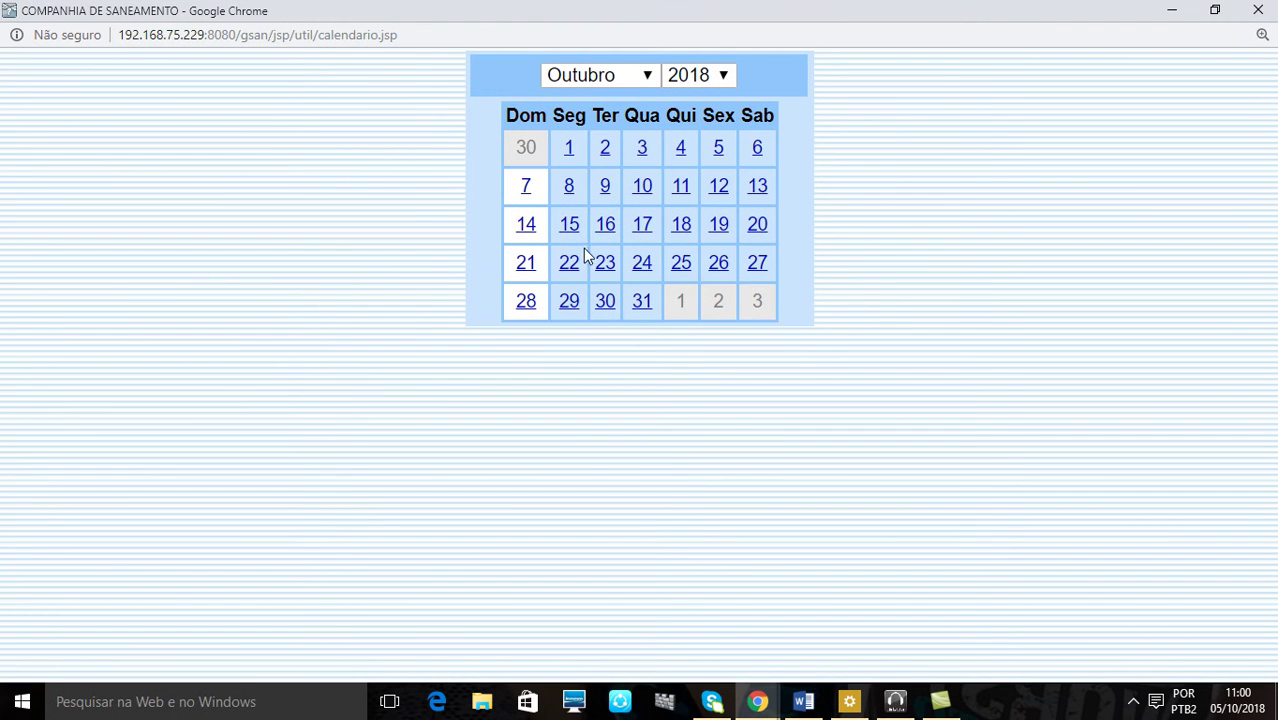
pyautogui.click(569, 226)
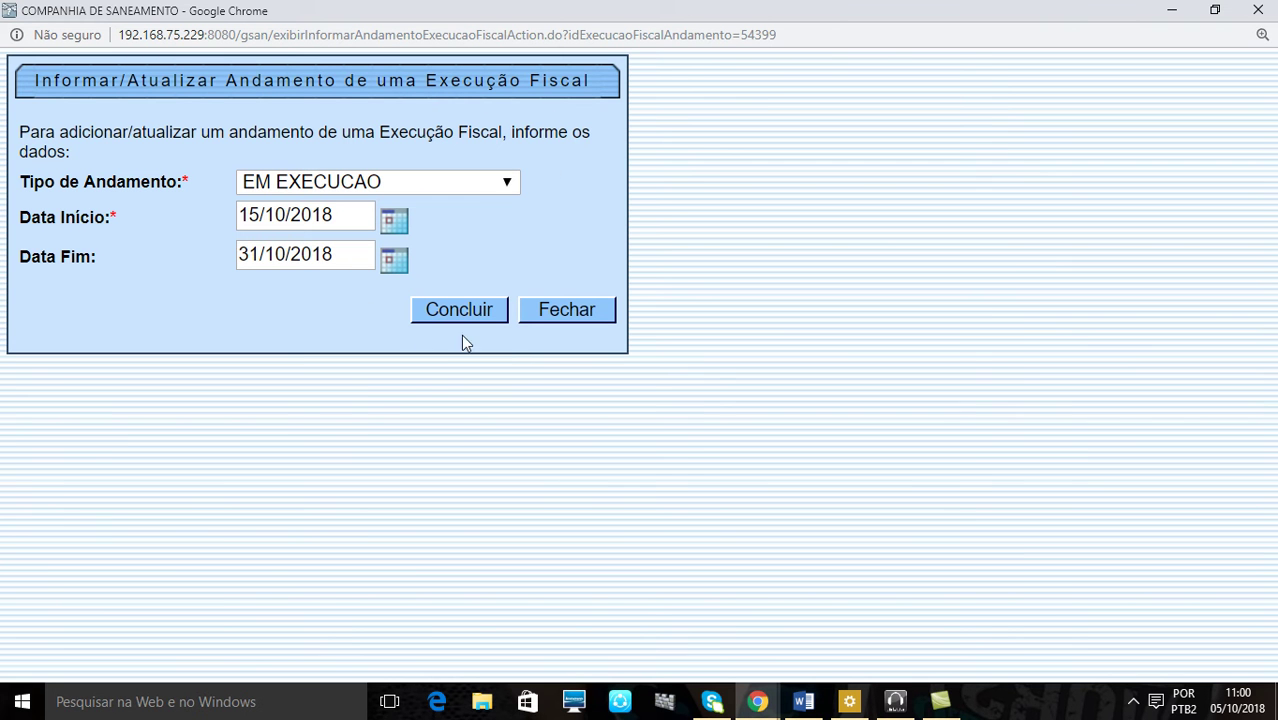
pyautogui.click(565, 310)
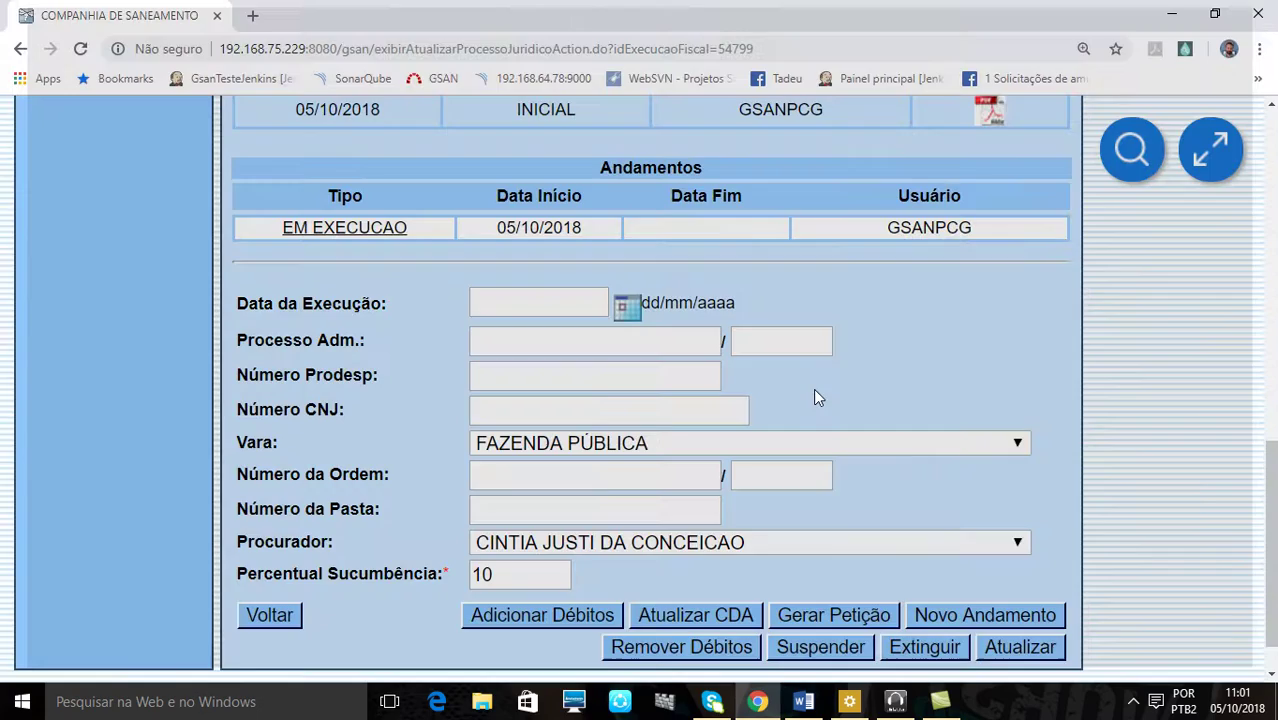
# Step: Set the process's Data da Execução to 22/10/2018 using the calendar
pyautogui.scroll(-1, 922, 434)
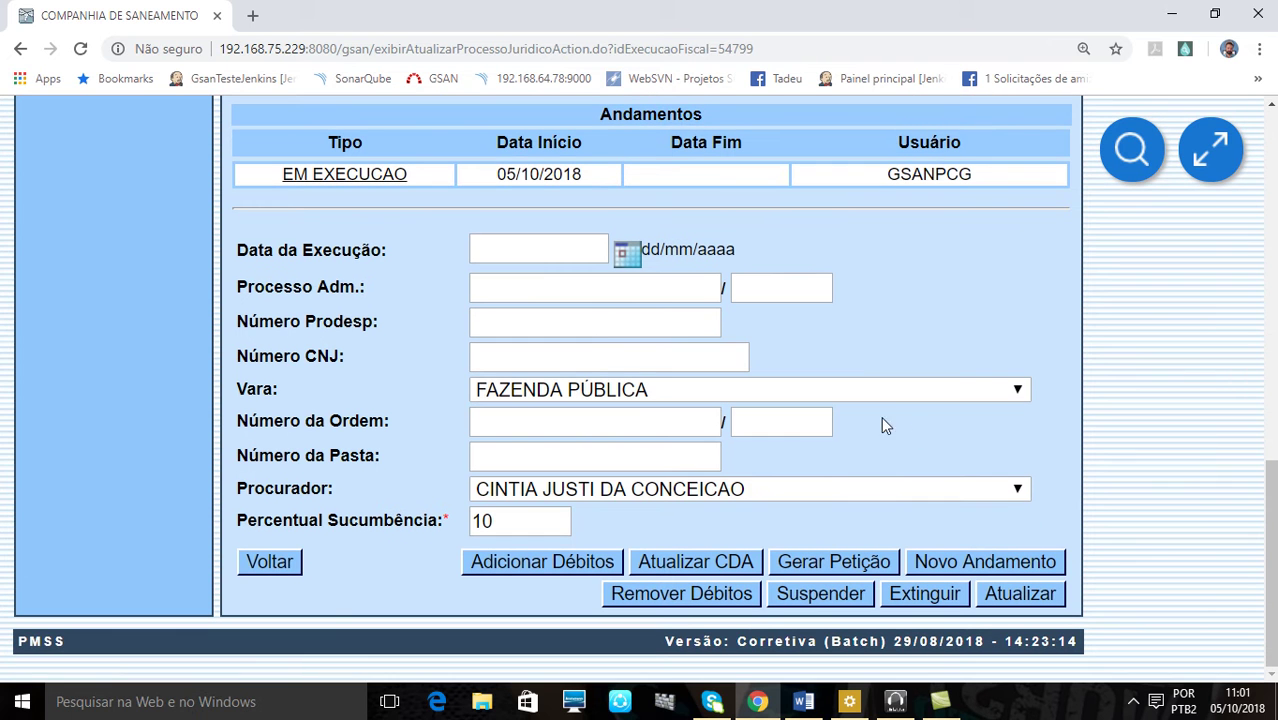
pyautogui.click(538, 252)
pyautogui.click(626, 252)
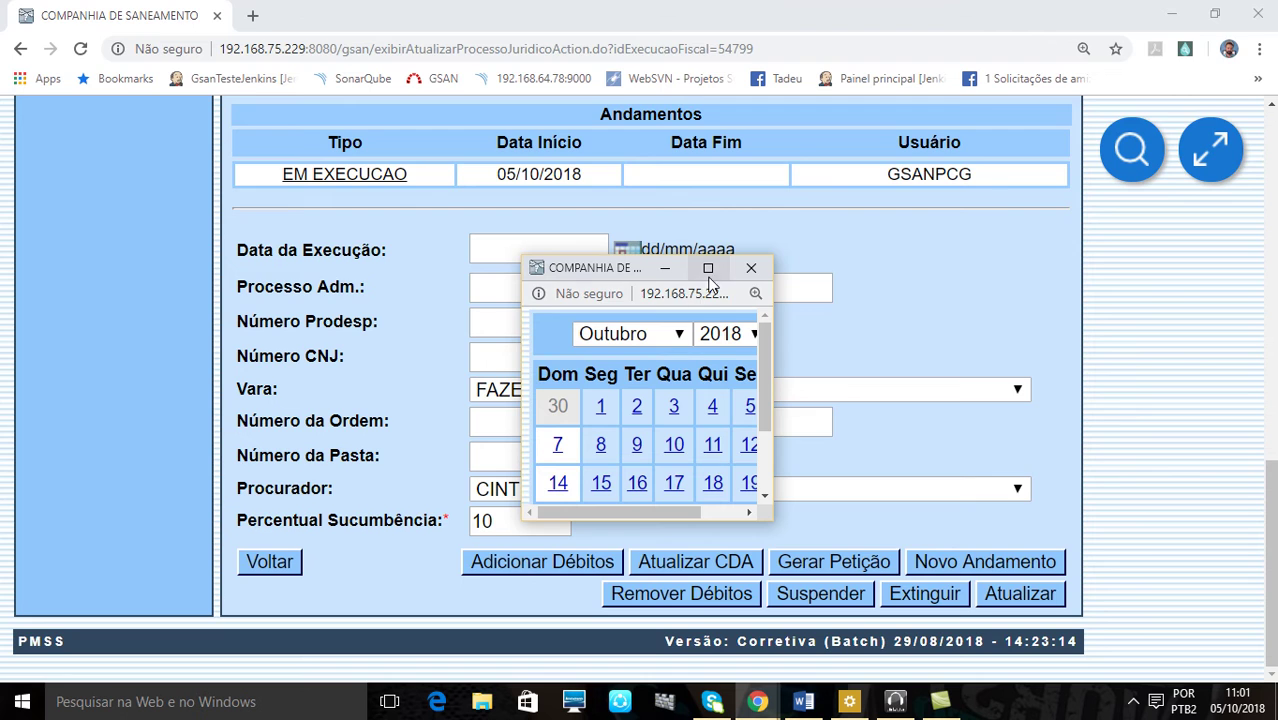
pyautogui.click(708, 268)
pyautogui.click(569, 264)
pyautogui.click(513, 288)
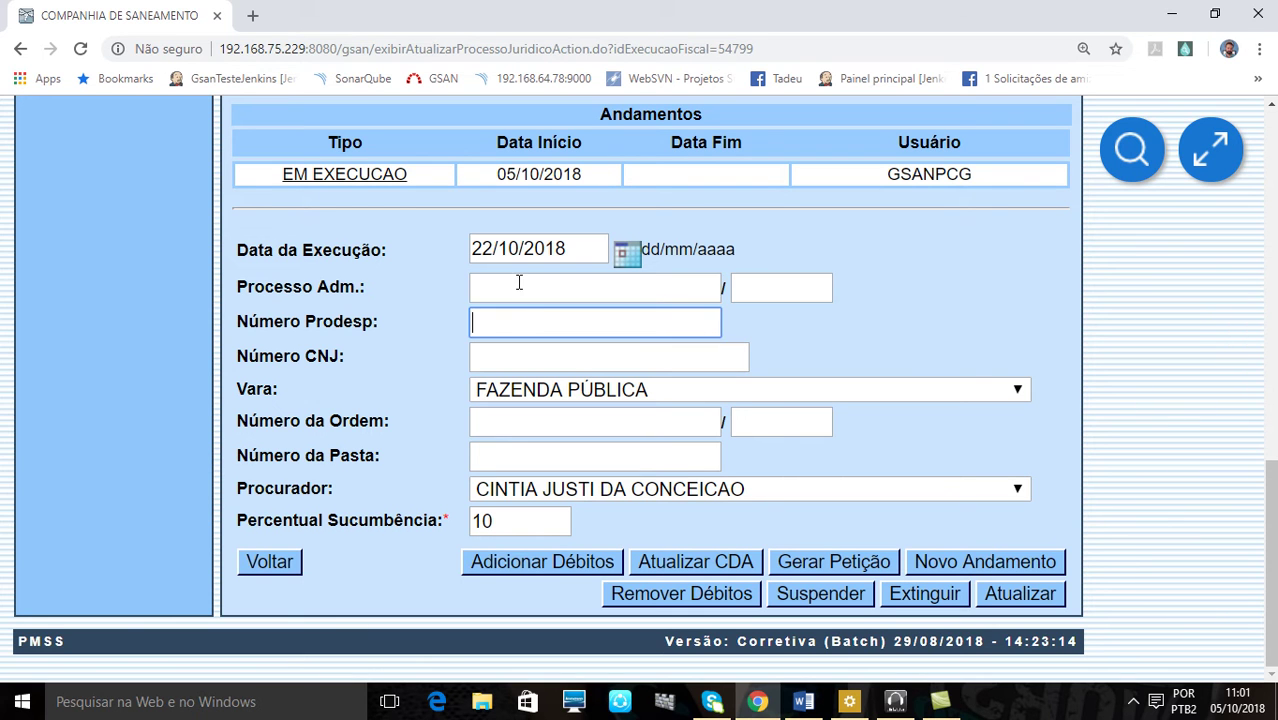
pyautogui.write('22222222222222222222')
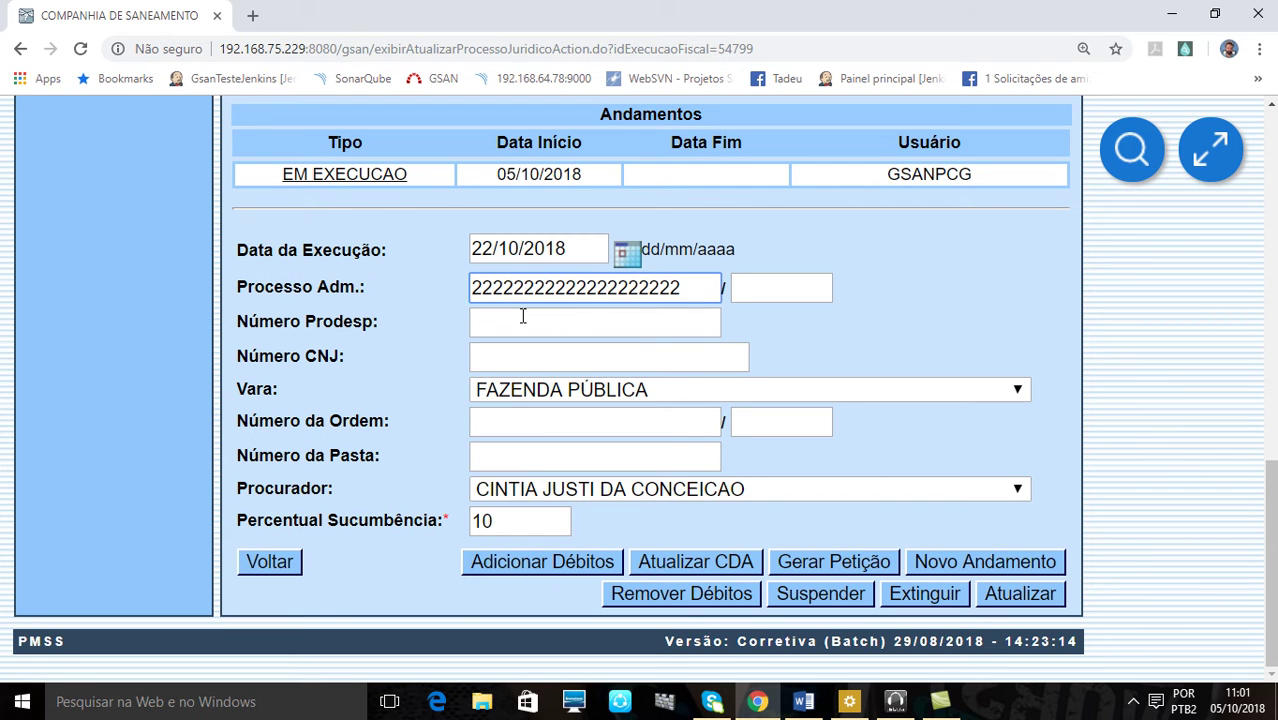
pyautogui.click(771, 291)
pyautogui.write('2222')
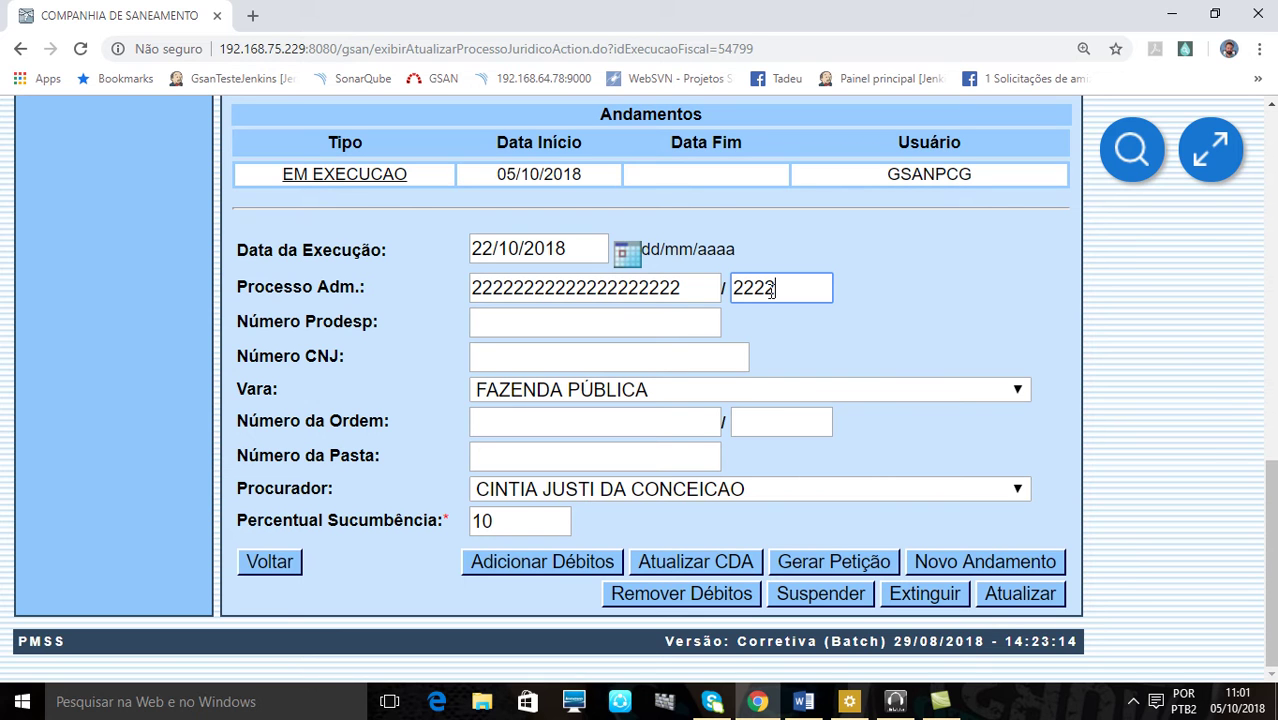
# Step: Try filling Número CNJ with a long test number made of repeated 2s, and clear the field
pyautogui.click(625, 328)
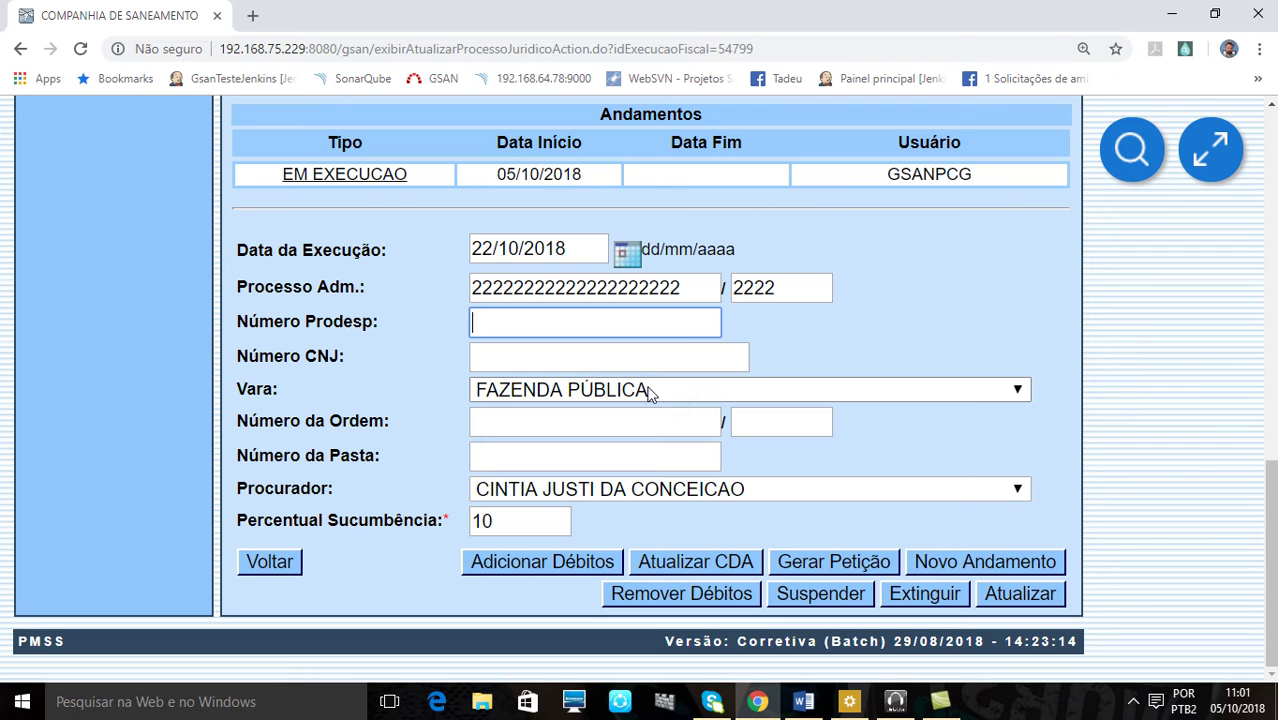
pyautogui.click(628, 358)
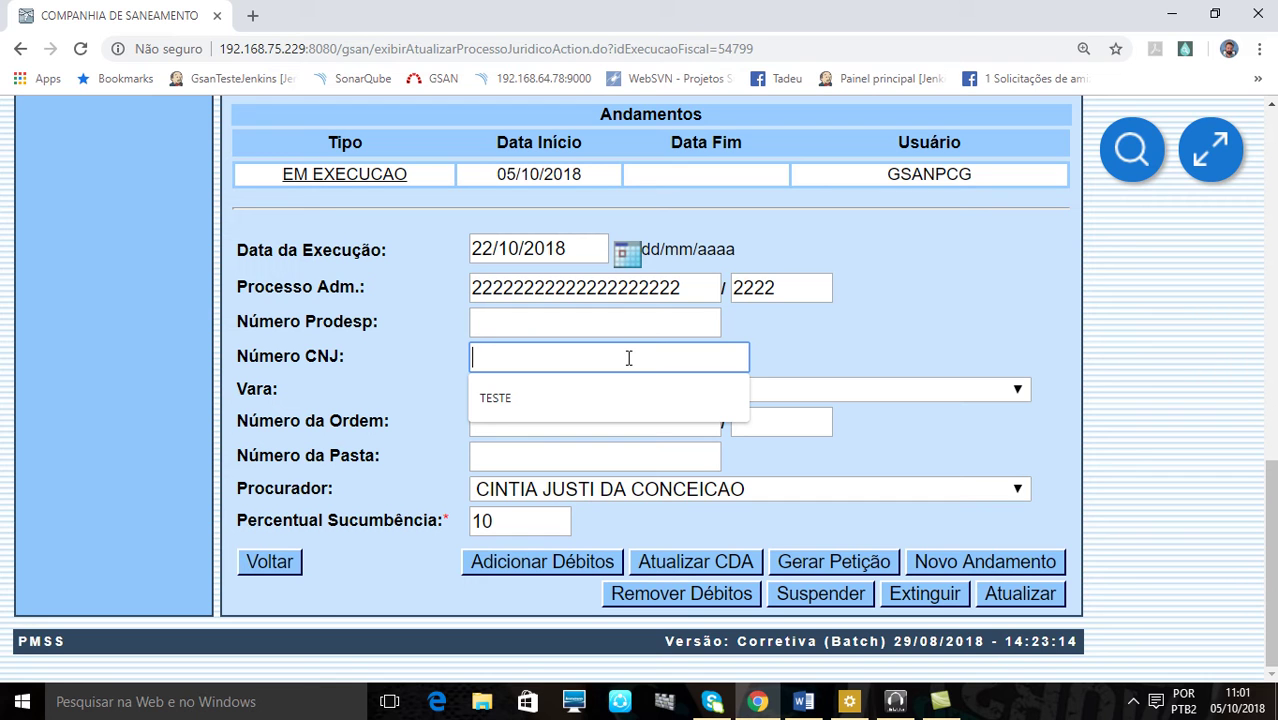
pyautogui.write('2222222222222222222222222')
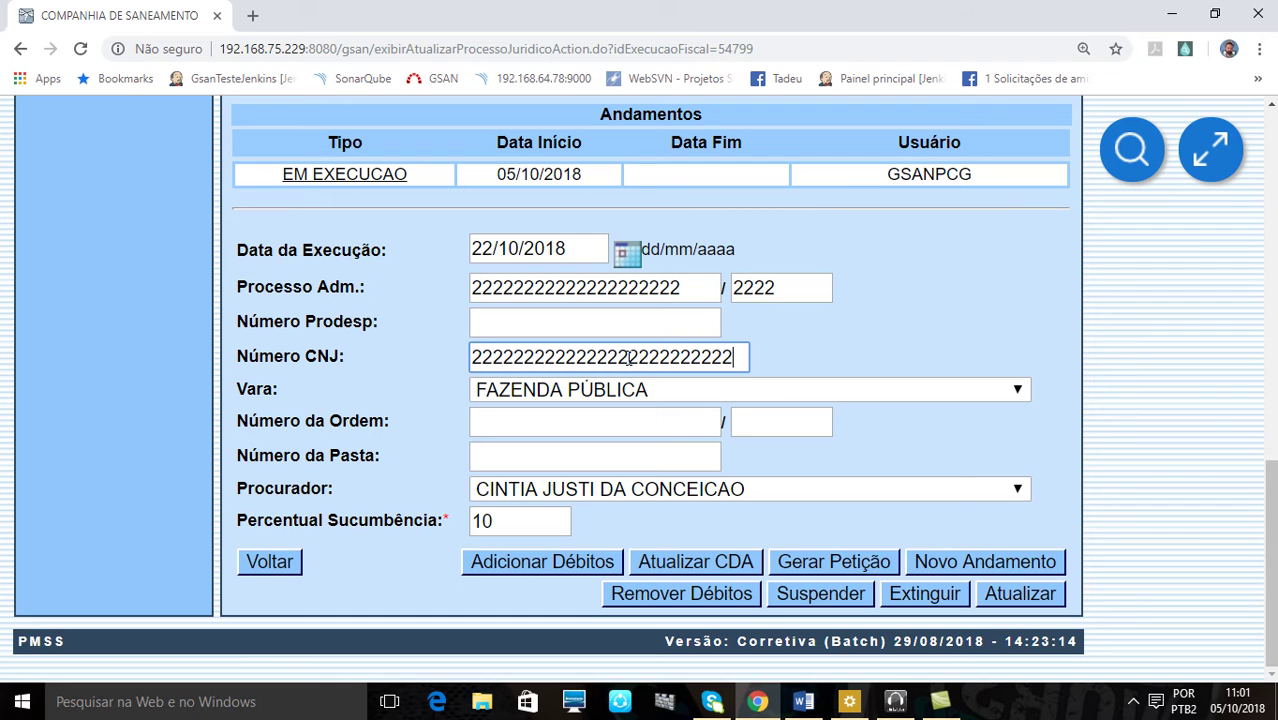
pyautogui.press('BackSpace')
pyautogui.press('BackSpace')
pyautogui.press('BackSpace')
pyautogui.press('BackSpace')
pyautogui.press('BackSpace')
pyautogui.press('BackSpace')
pyautogui.press('BackSpace')
pyautogui.press('BackSpace')
pyautogui.press('BackSpace')
pyautogui.press('BackSpace')
pyautogui.press('BackSpace')
pyautogui.press('BackSpace')
pyautogui.press('BackSpace')
pyautogui.press('BackSpace')
pyautogui.press('BackSpace')
pyautogui.press('BackSpace')
pyautogui.press('BackSpace')
pyautogui.press('BackSpace')
pyautogui.press('BackSpace')
pyautogui.press('BackSpace')
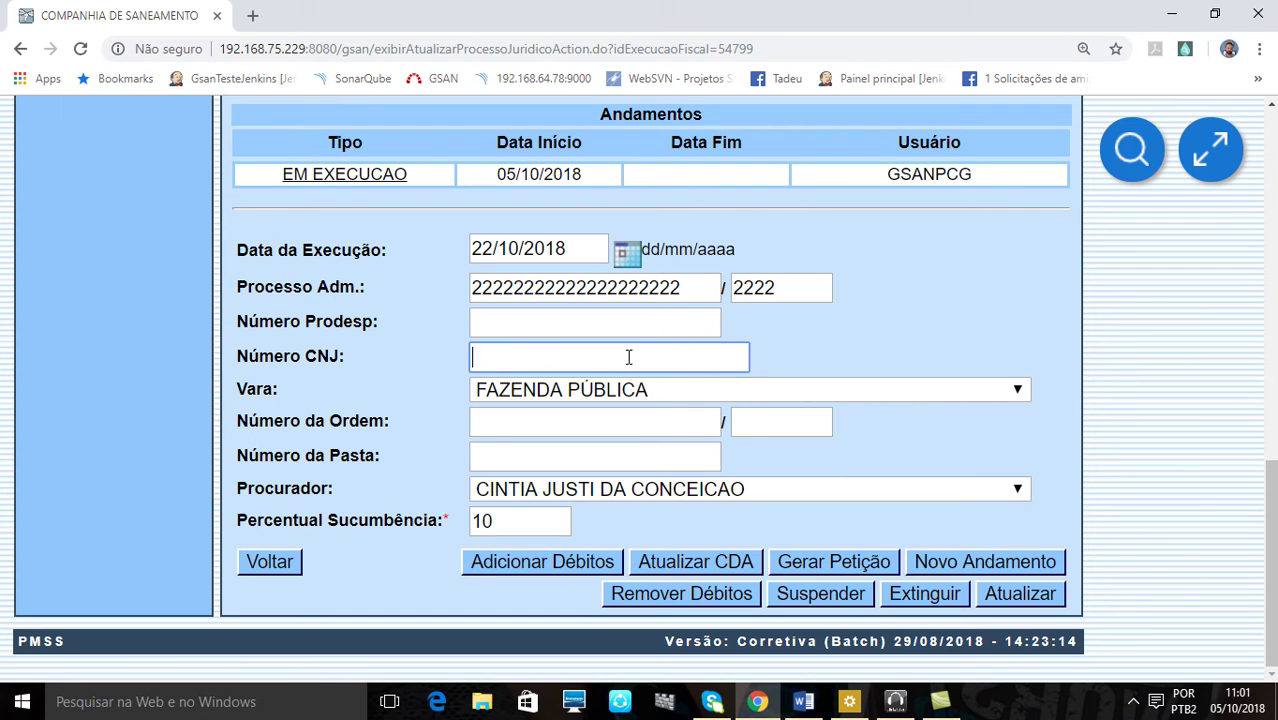
# Step: Examine the Número CNJ, Número Prodesp, Vara, Número da Ordem and Número da Pasta fields and the available Vara options
pyautogui.click(633, 358)
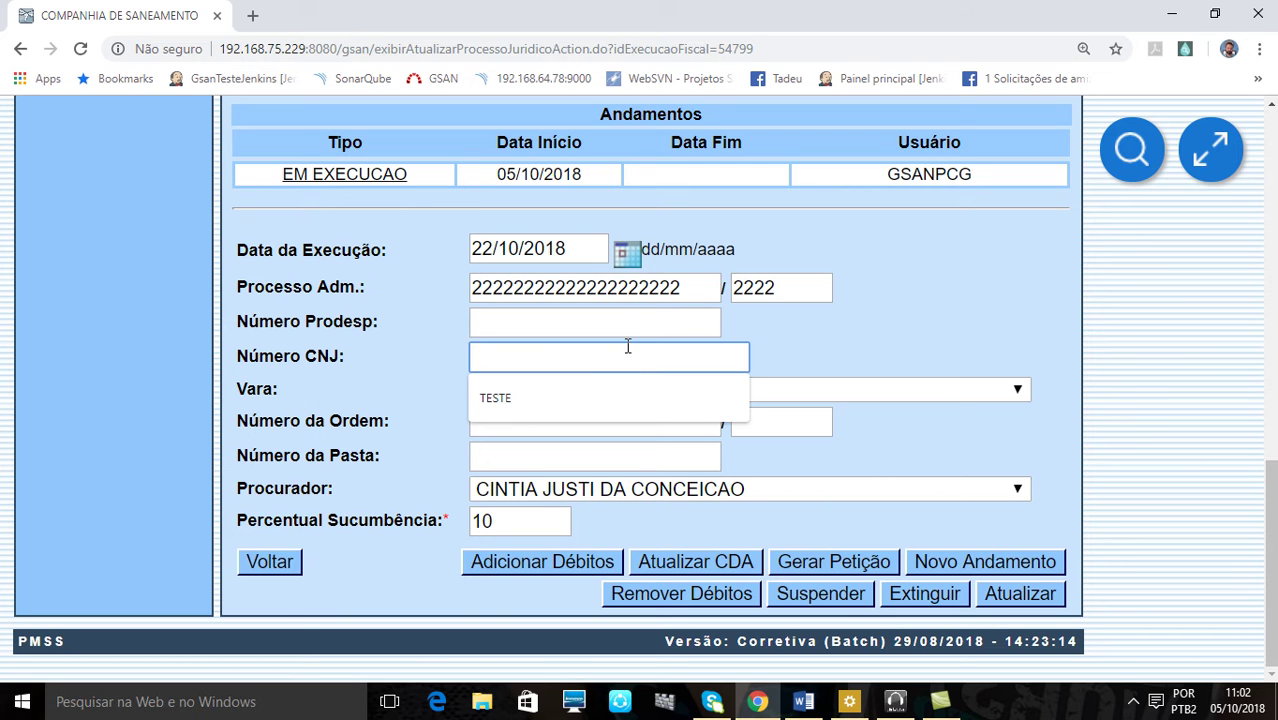
pyautogui.click(545, 312)
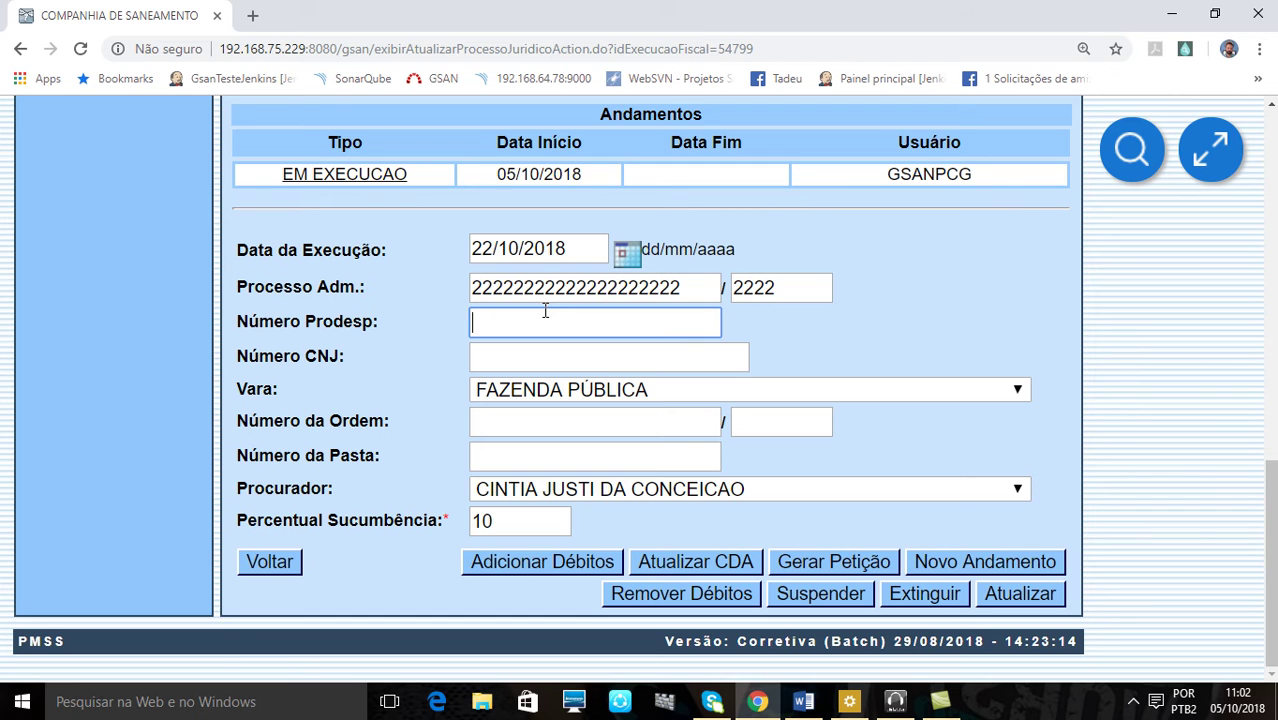
pyautogui.click(682, 390)
pyautogui.click(682, 390)
pyautogui.click(682, 390)
pyautogui.click(682, 390)
pyautogui.click(636, 423)
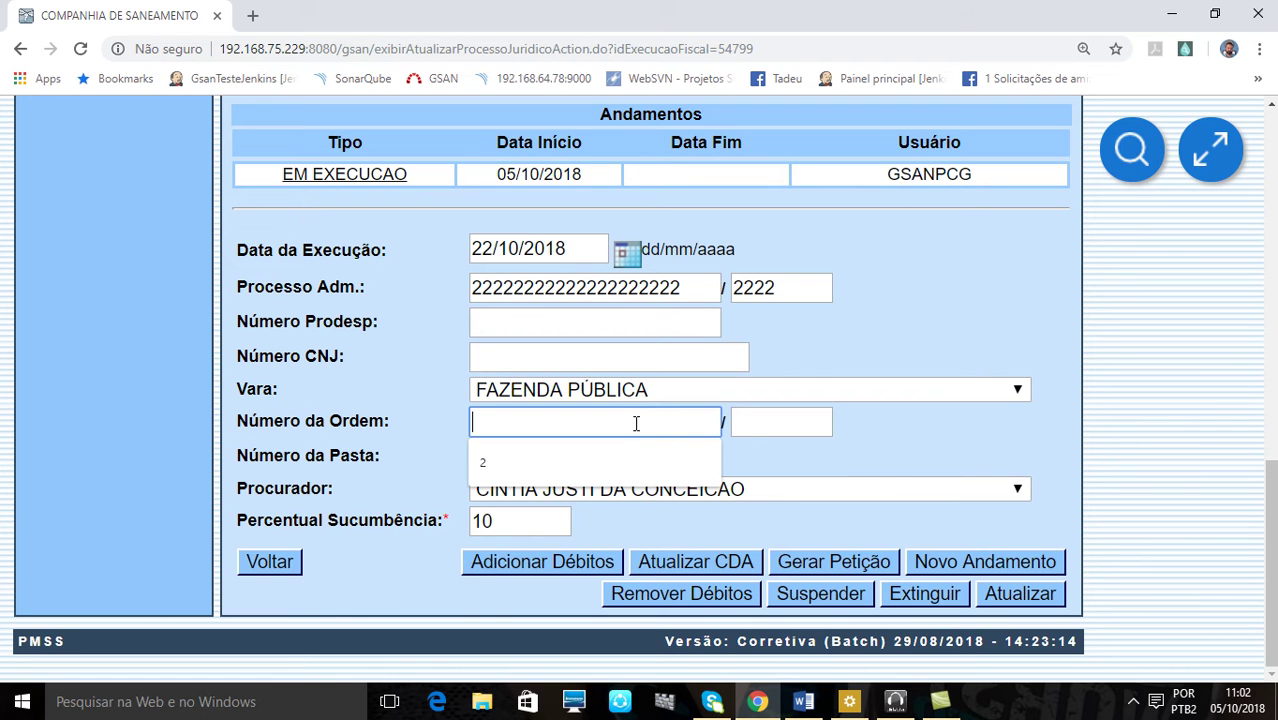
pyautogui.click(1001, 399)
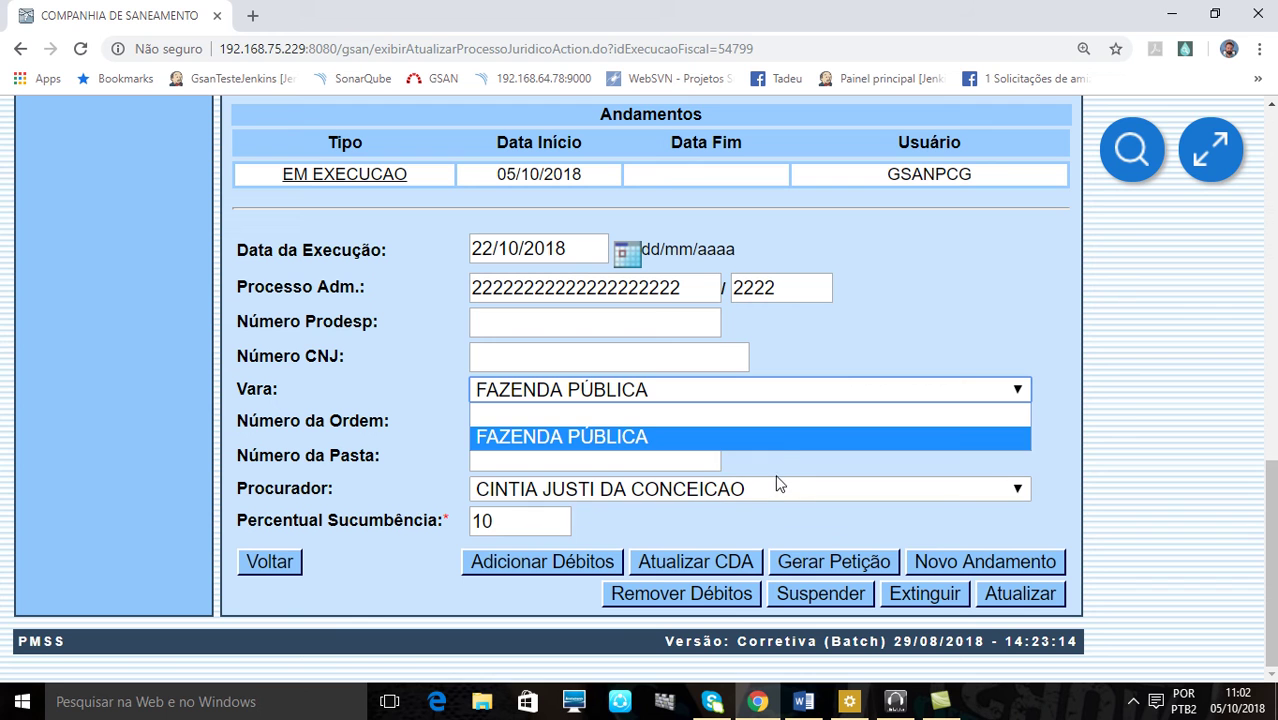
pyautogui.click(785, 466)
pyautogui.click(699, 453)
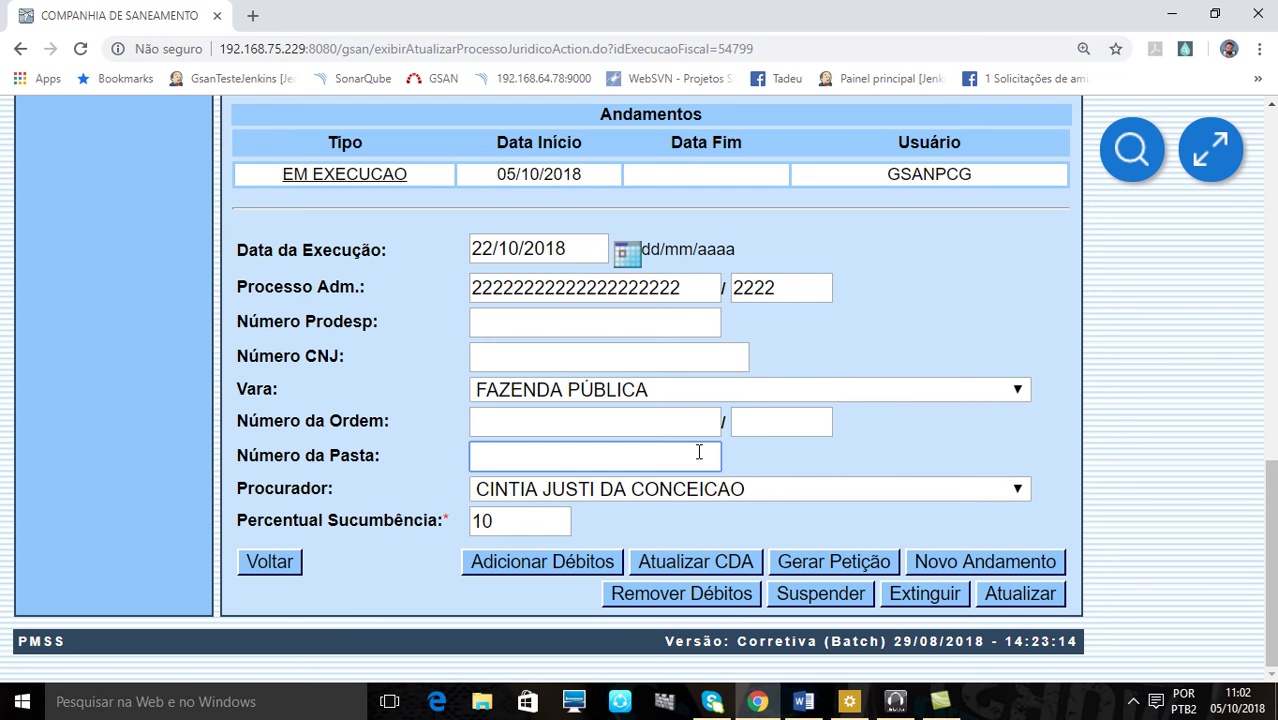
# Step: Try the first listed person as the process's Procurador, and choose the second-to-last listed person instead
pyautogui.click(753, 492)
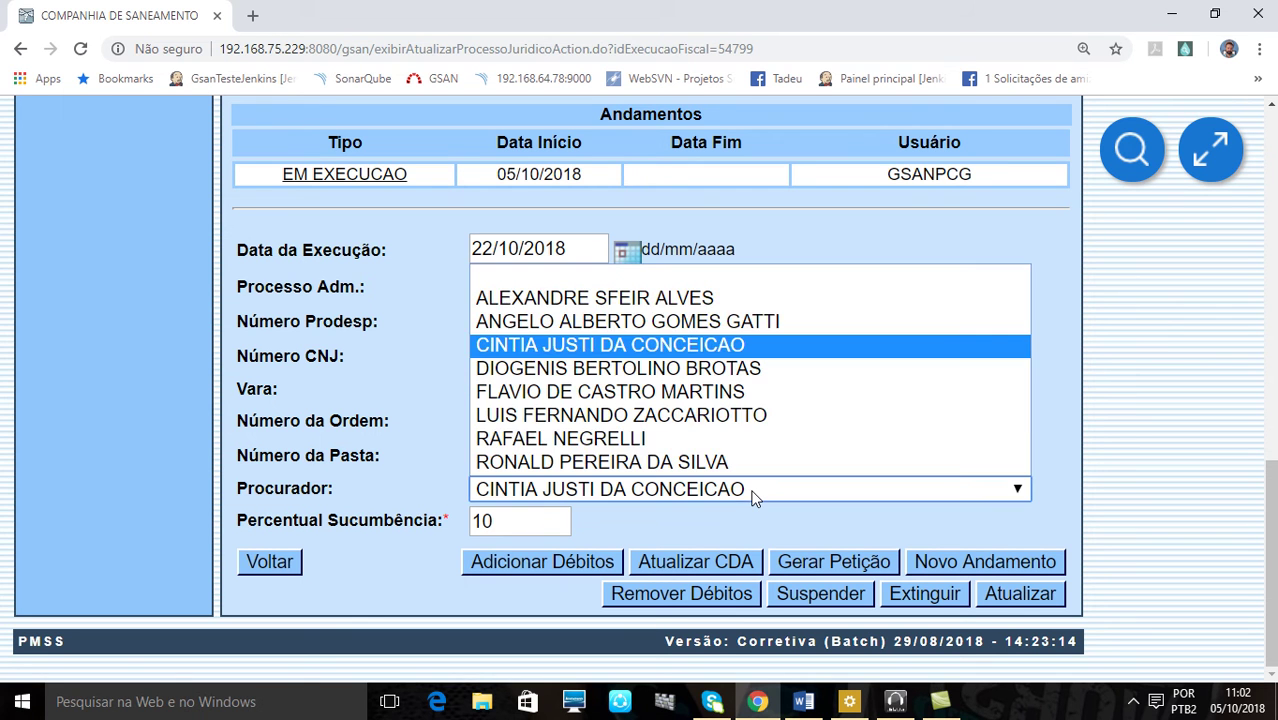
pyautogui.click(596, 302)
pyautogui.click(668, 490)
pyautogui.click(578, 440)
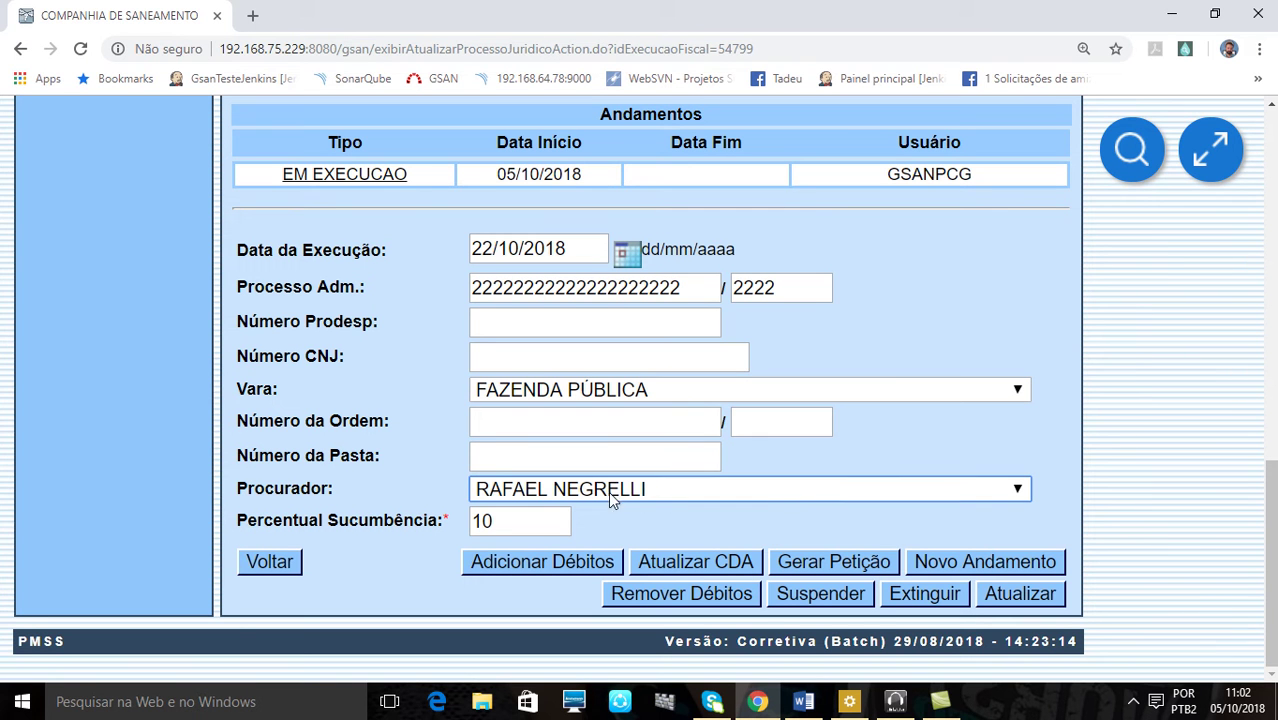
# Step: Replace the Percentual Sucumbência value, trying 20 and then 15
pyautogui.click(527, 523)
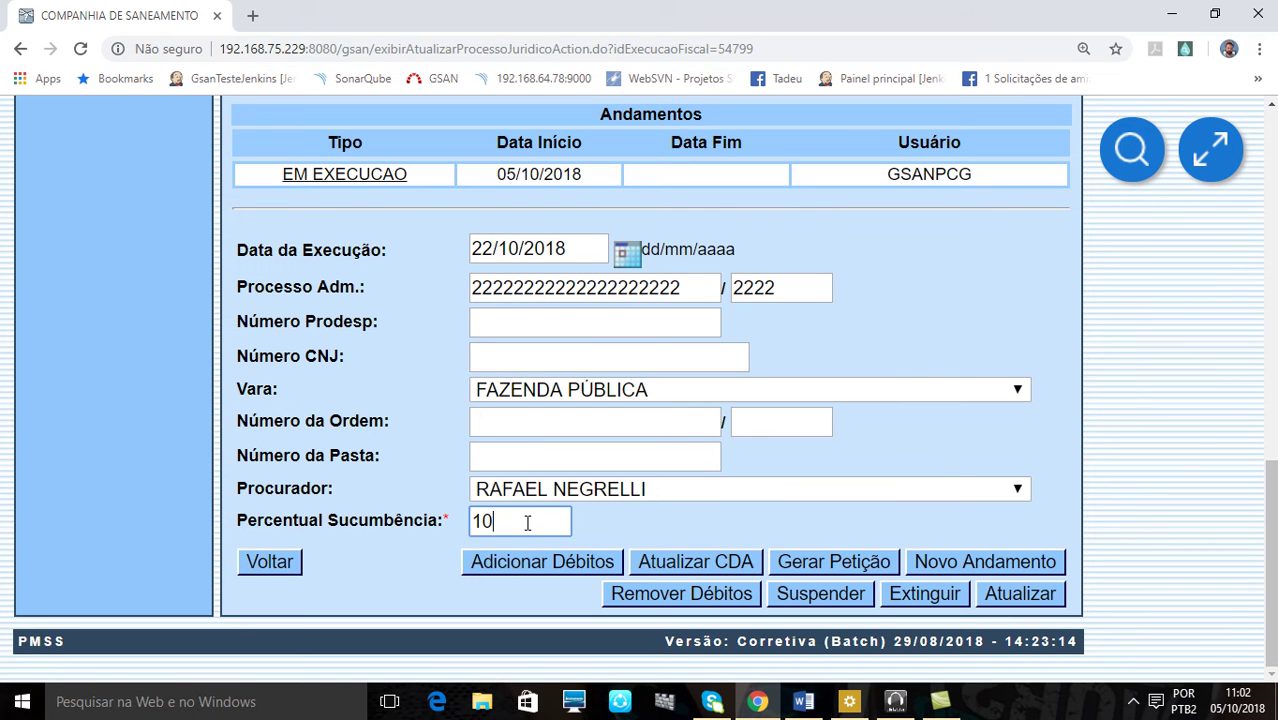
pyautogui.press('BackSpace')
pyautogui.press('BackSpace')
pyautogui.write('20')
pyautogui.press('BackSpace')
pyautogui.write('15')
# Step: Return to the Manter Processo Jurídico list without saving the changes and reopen the third listed process
pyautogui.scroll(9, 555, 520)
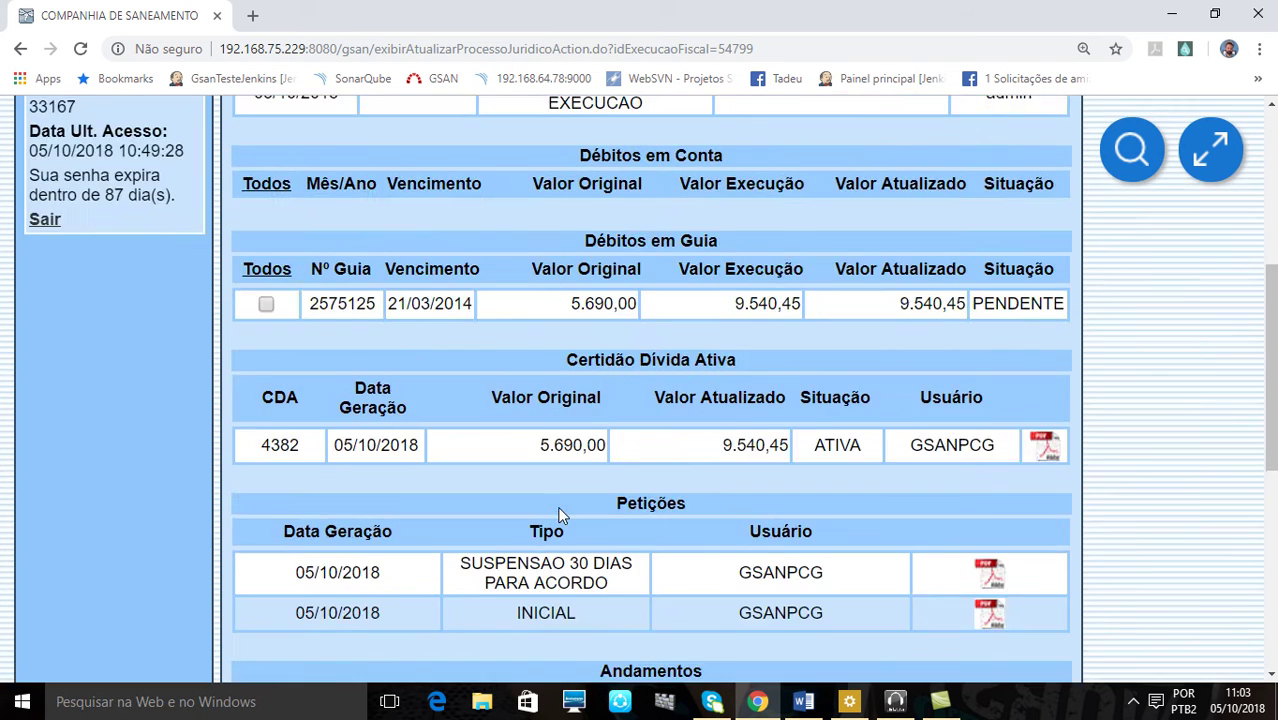
pyautogui.scroll(-9, 558, 512)
pyautogui.click(290, 563)
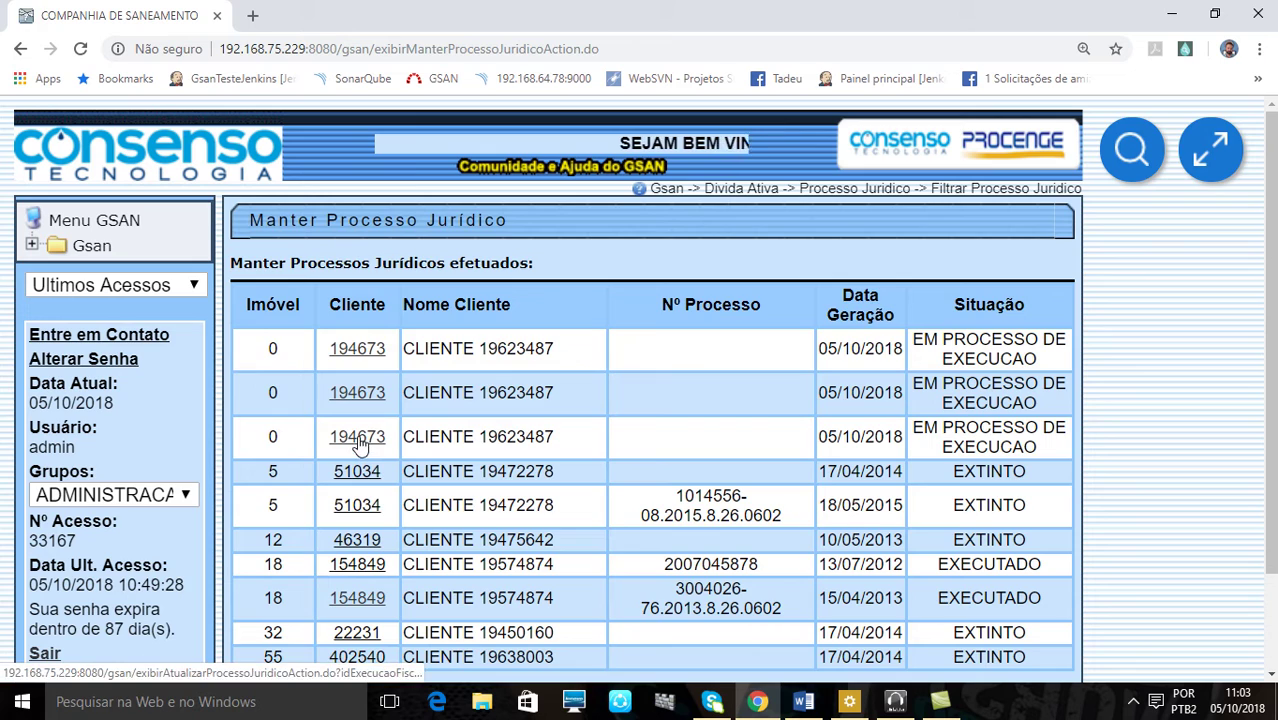
pyautogui.click(360, 440)
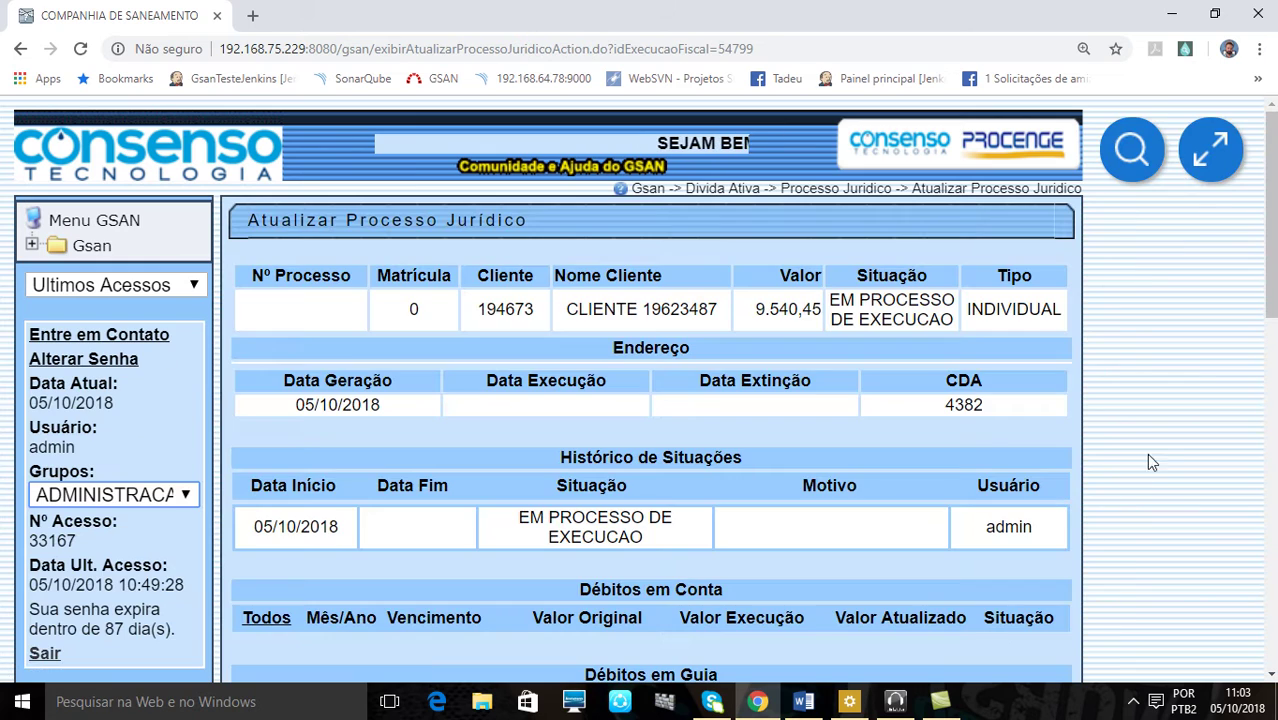
# Step: Review the reopened process's Certidão Dívida Ativa, Petições and Andamentos tables and its execution fields
pyautogui.scroll(-10, 1202, 423)
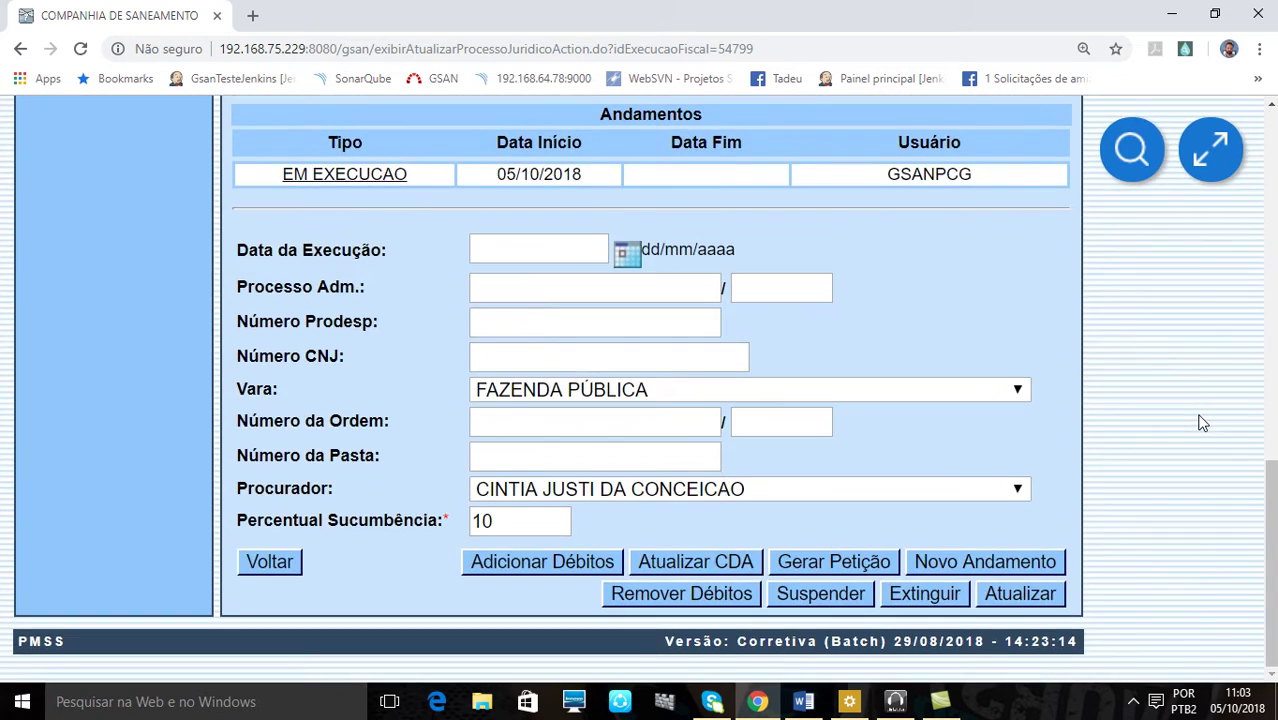
pyautogui.scroll(10, 1202, 423)
pyautogui.scroll(-5, 1200, 423)
pyautogui.scroll(-1, 1200, 423)
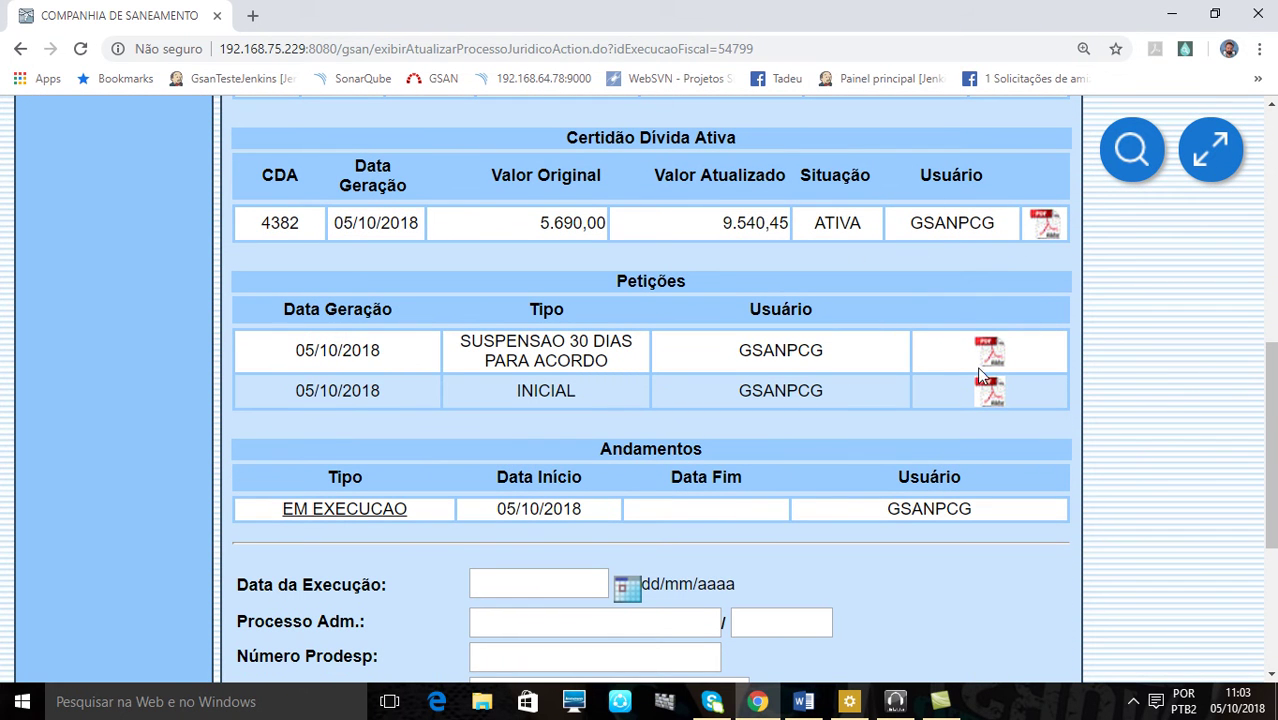
pyautogui.scroll(-2, 1107, 410)
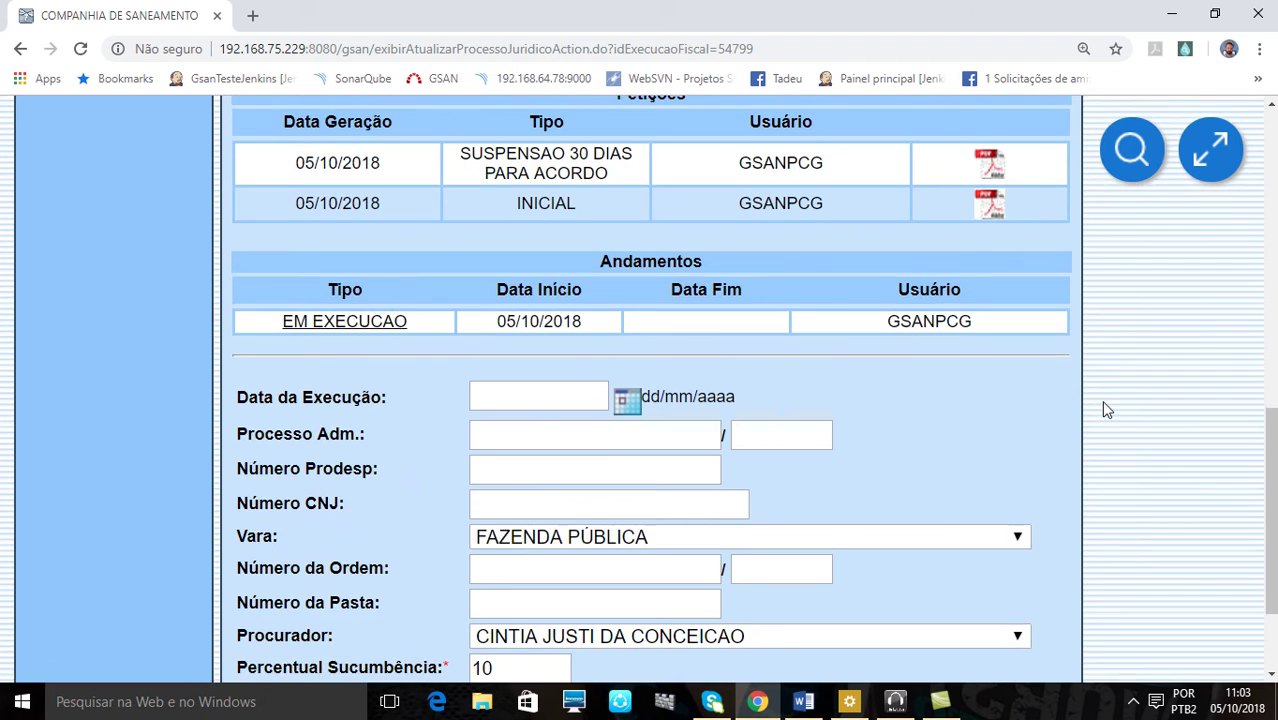
pyautogui.scroll(-2, 1100, 405)
pyautogui.scroll(4, 1000, 370)
pyautogui.scroll(-4, 1019, 335)
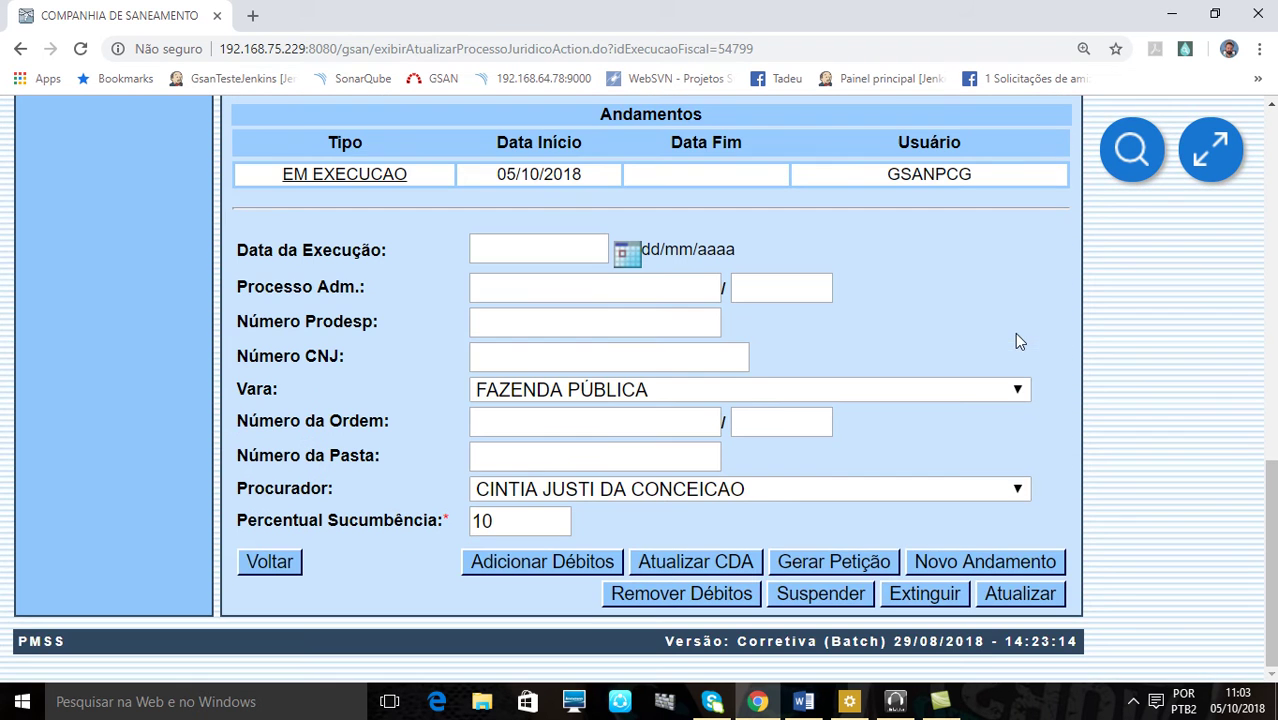
# Step: Generate a SUSPENSAO 30 DIAS PARA ACORDO petition for the process, with the last listed person as Assinatura Petição
pyautogui.click(833, 563)
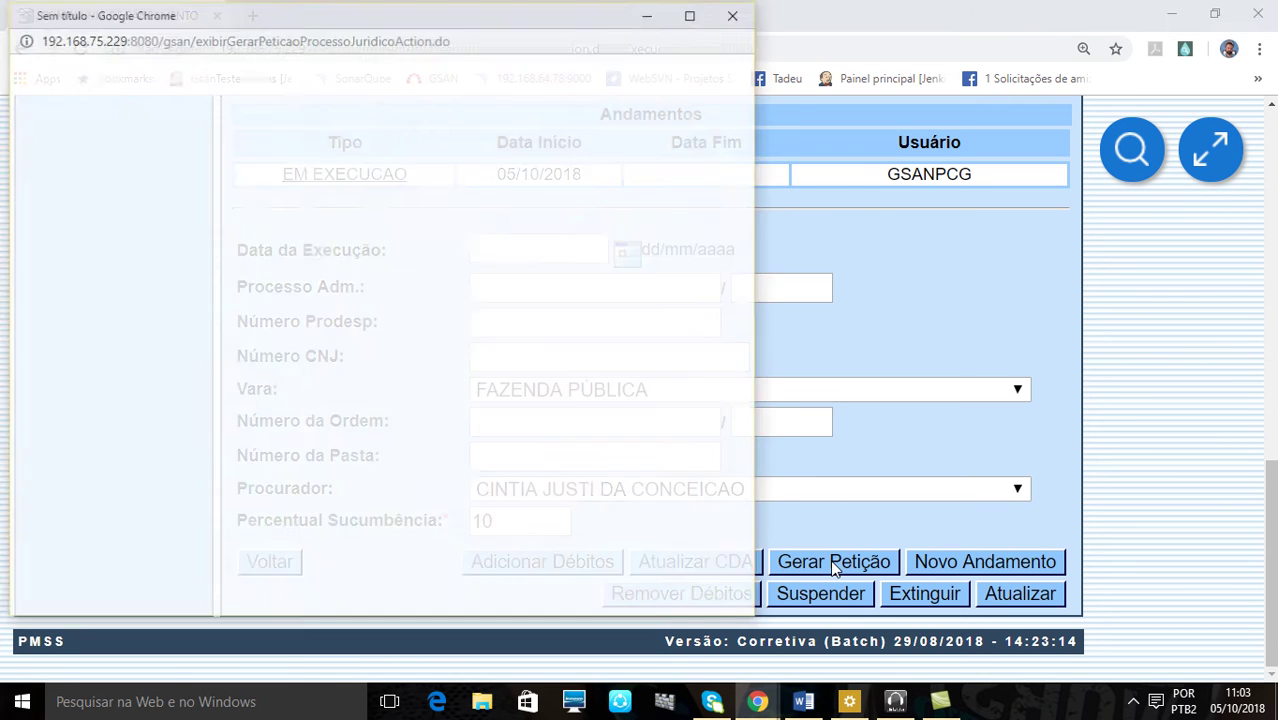
pyautogui.click(795, 164)
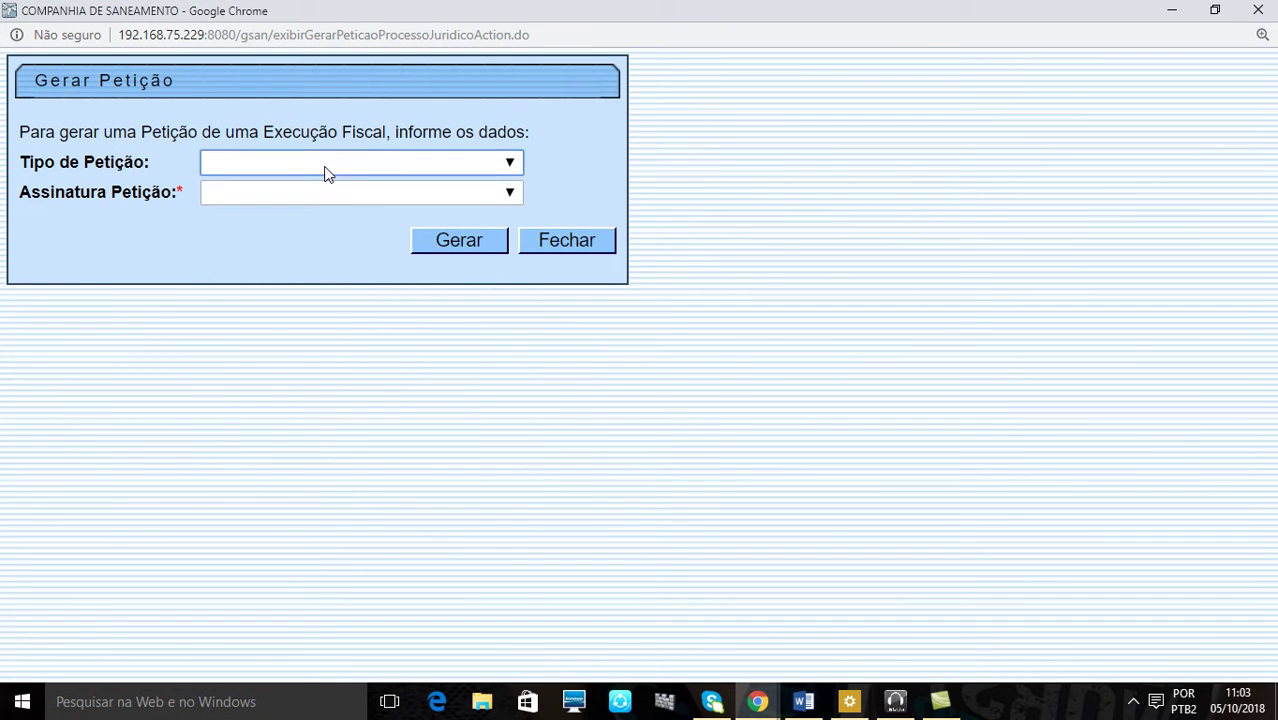
pyautogui.click(323, 166)
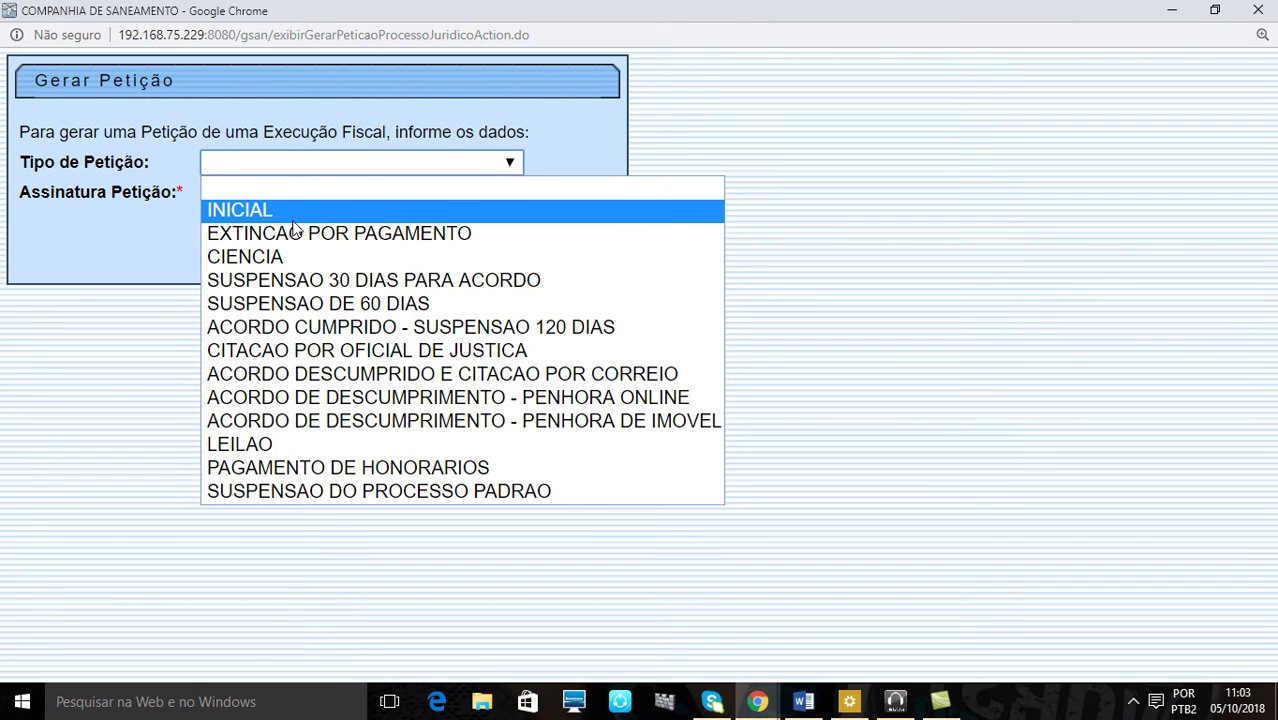
pyautogui.click(335, 287)
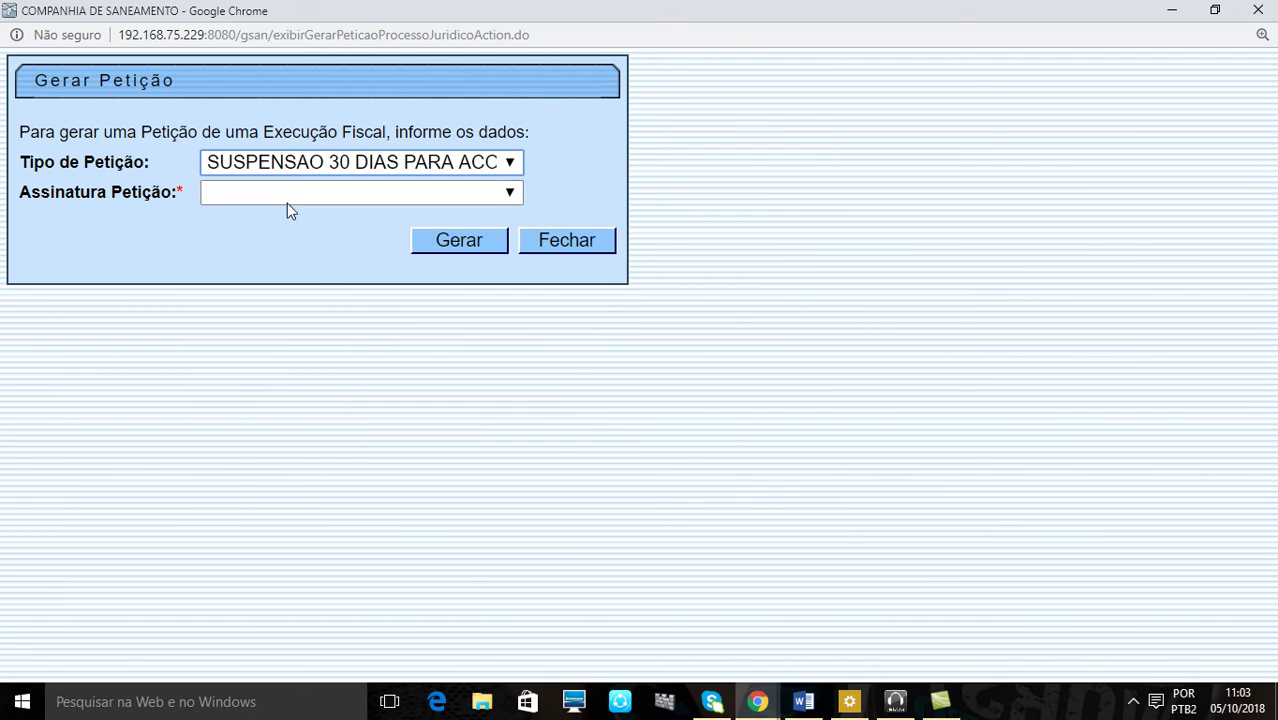
pyautogui.click(301, 195)
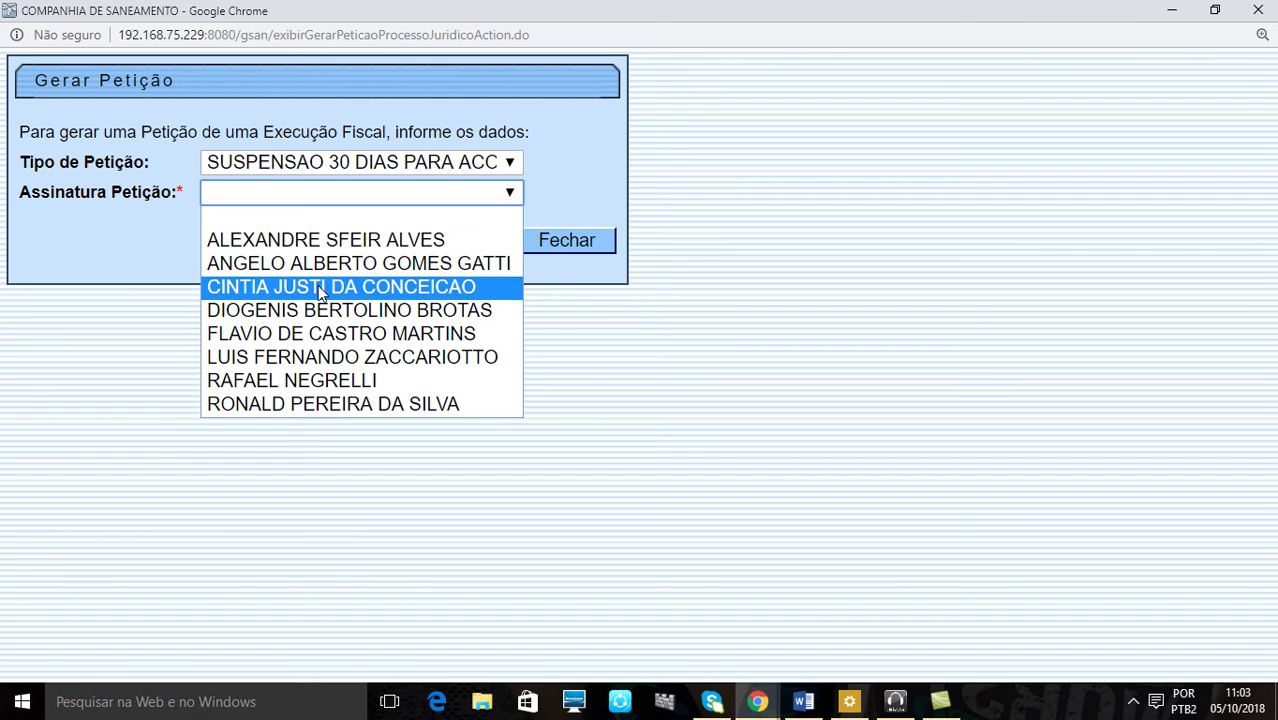
pyautogui.click(310, 405)
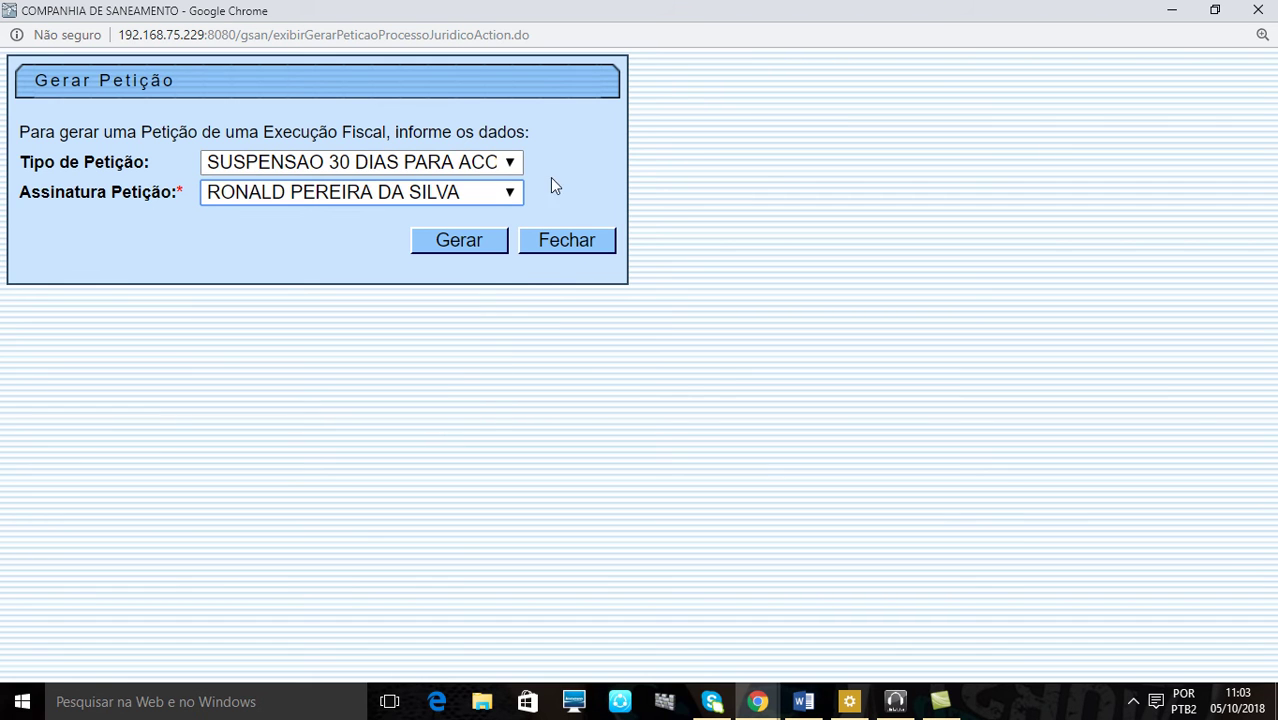
pyautogui.click(448, 247)
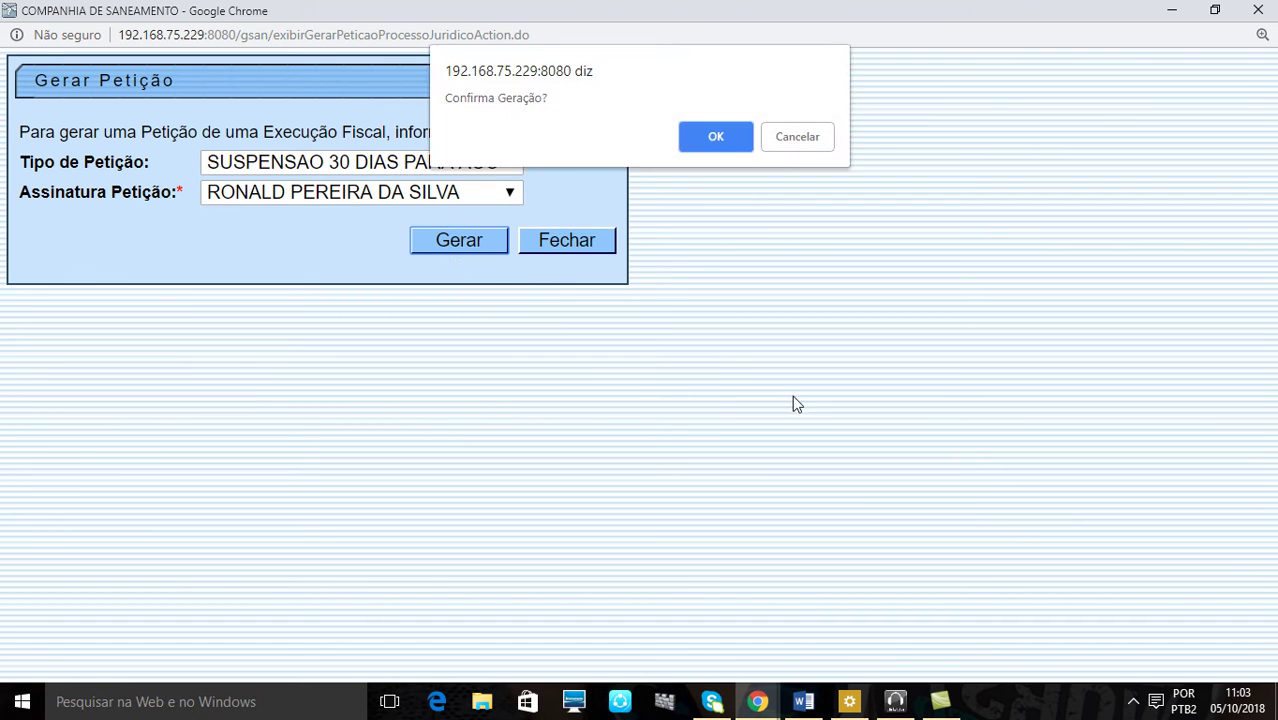
pyautogui.click(716, 137)
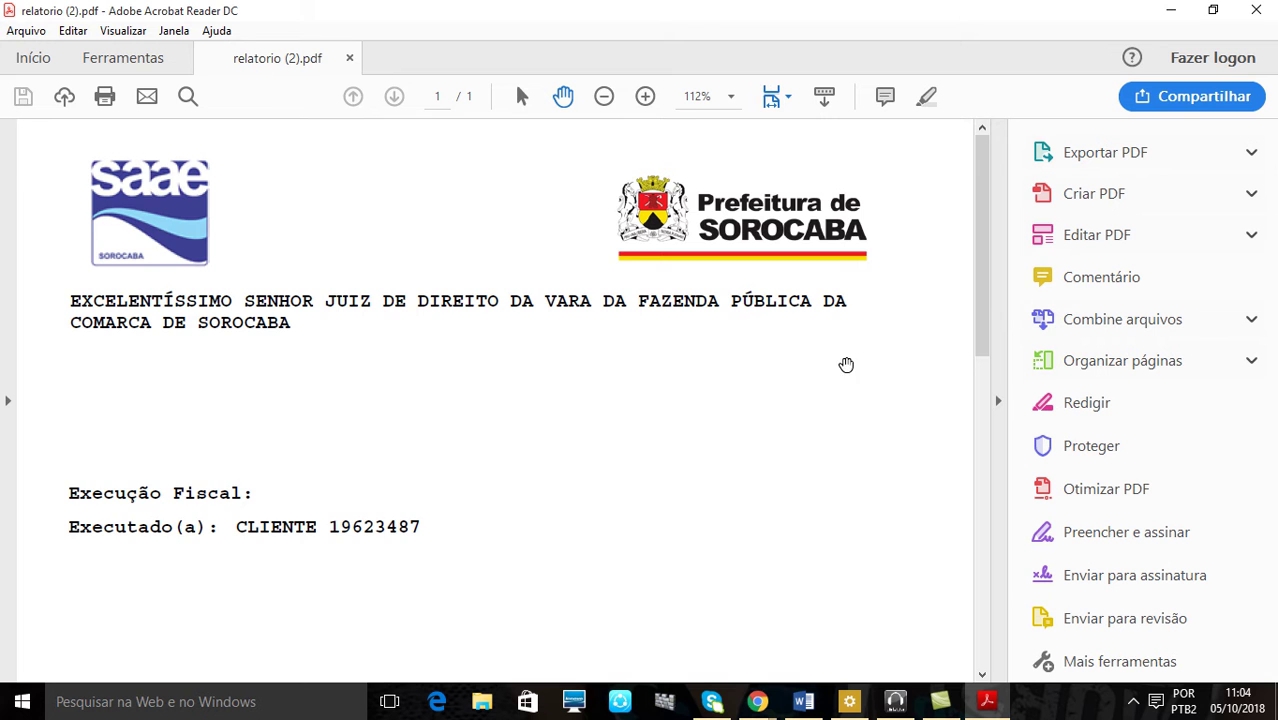
# Step: Read the generated petition PDF from its heading to the signature block, and close it
pyautogui.scroll(-10, 495, 400)
pyautogui.moveTo(757, 701)
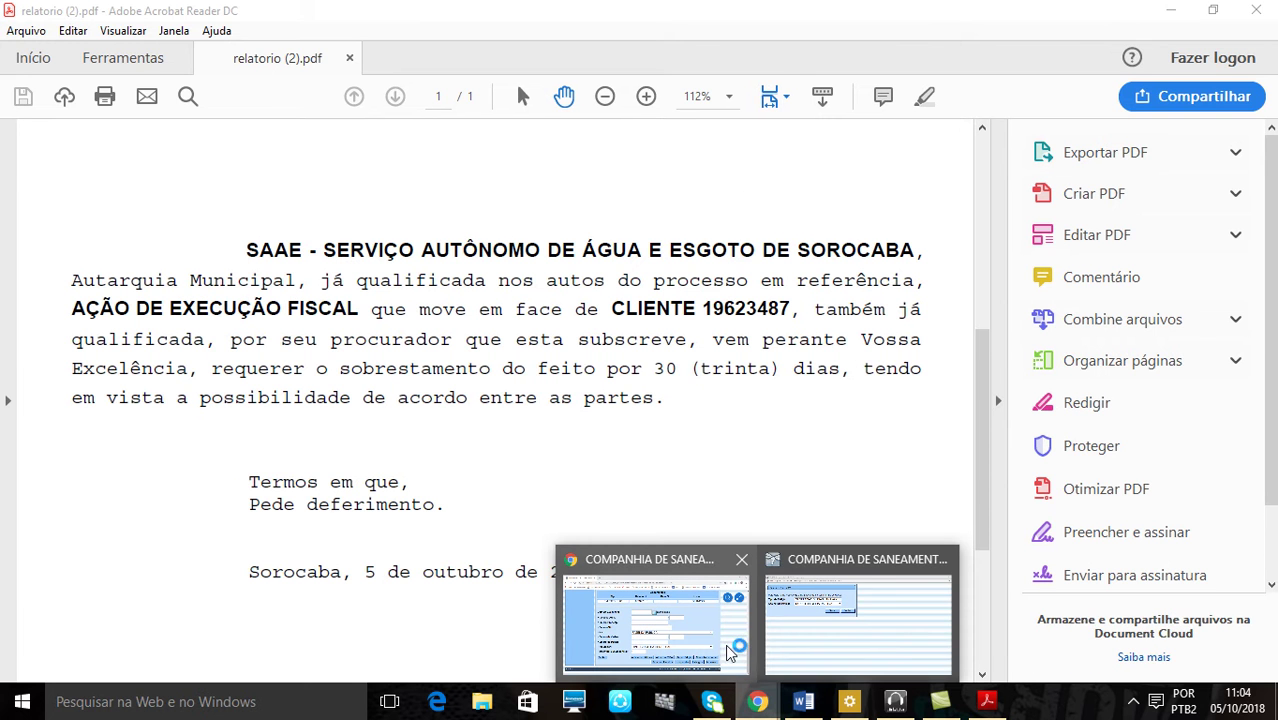
pyautogui.scroll(-3, 853, 371)
pyautogui.scroll(-2, 853, 371)
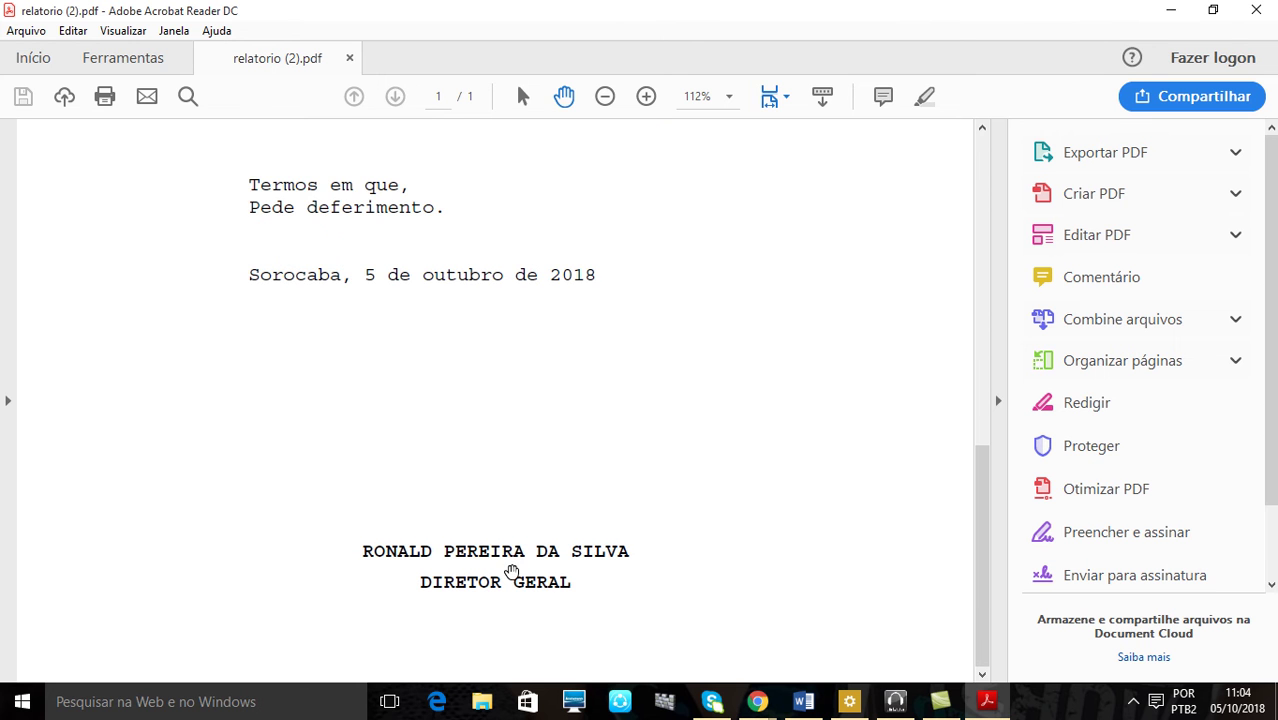
pyautogui.scroll(7, 491, 540)
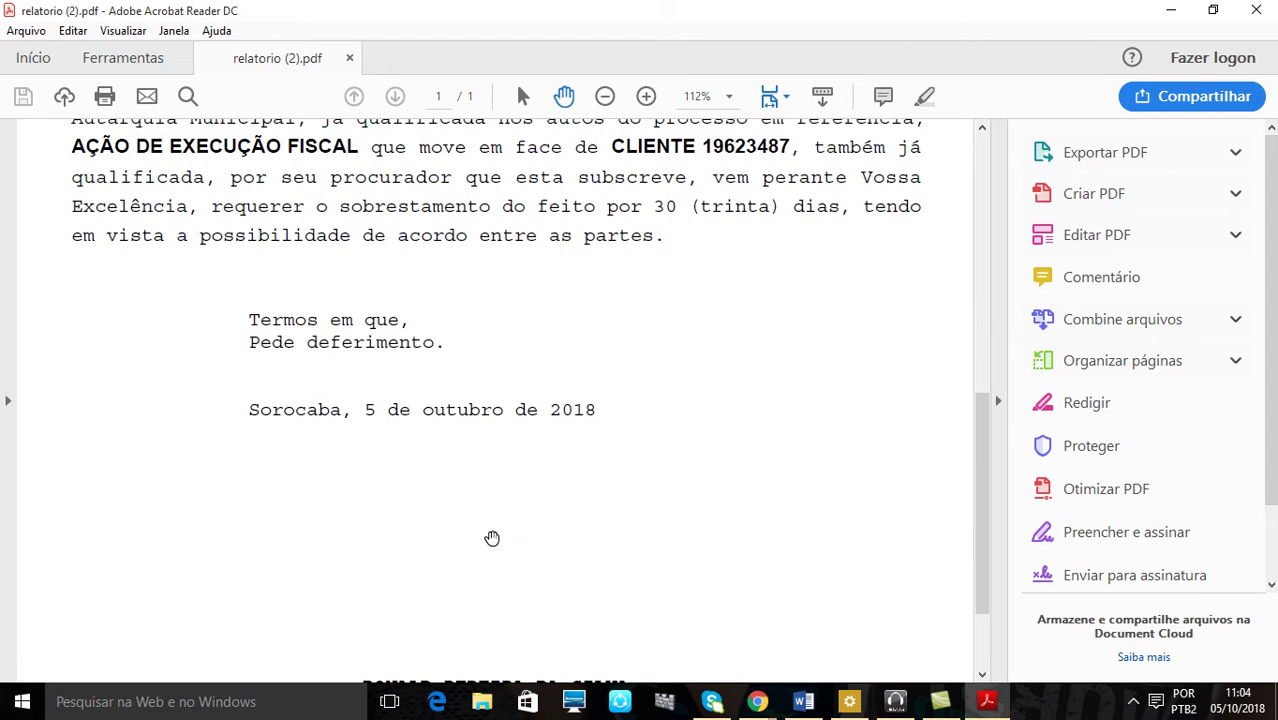
pyautogui.scroll(7, 491, 537)
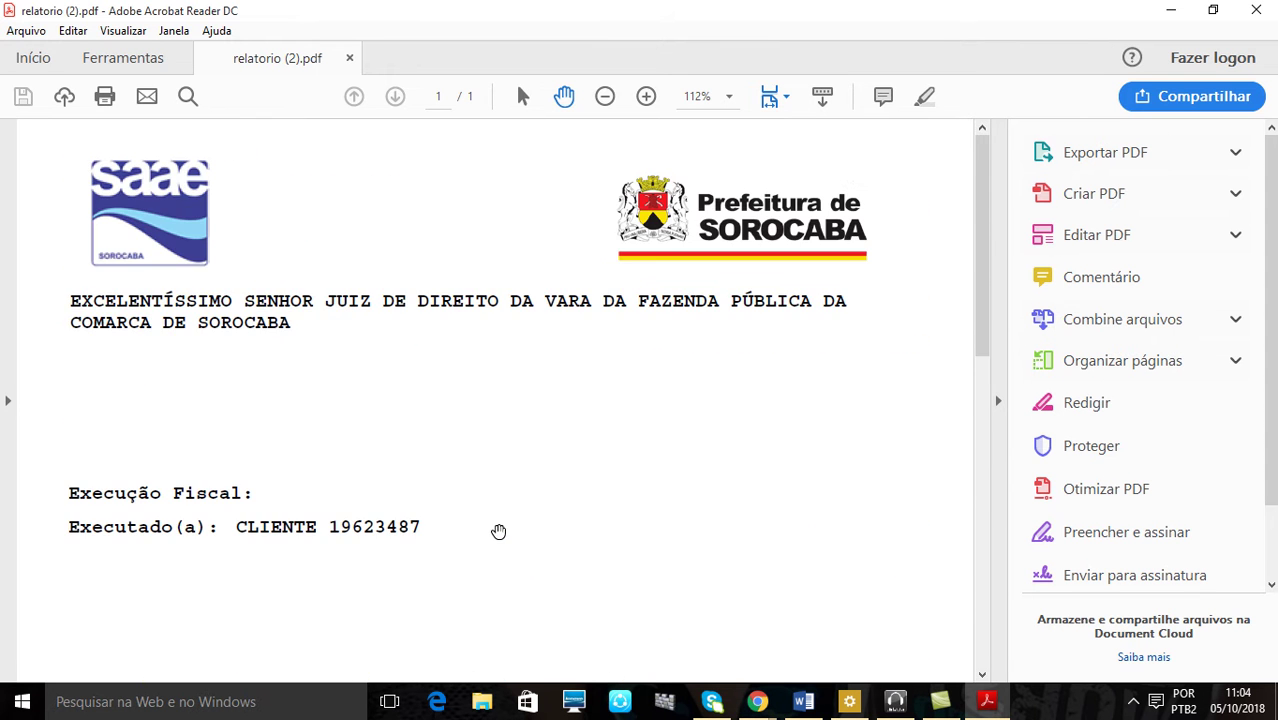
pyautogui.scroll(-3, 496, 528)
pyautogui.scroll(-9, 501, 531)
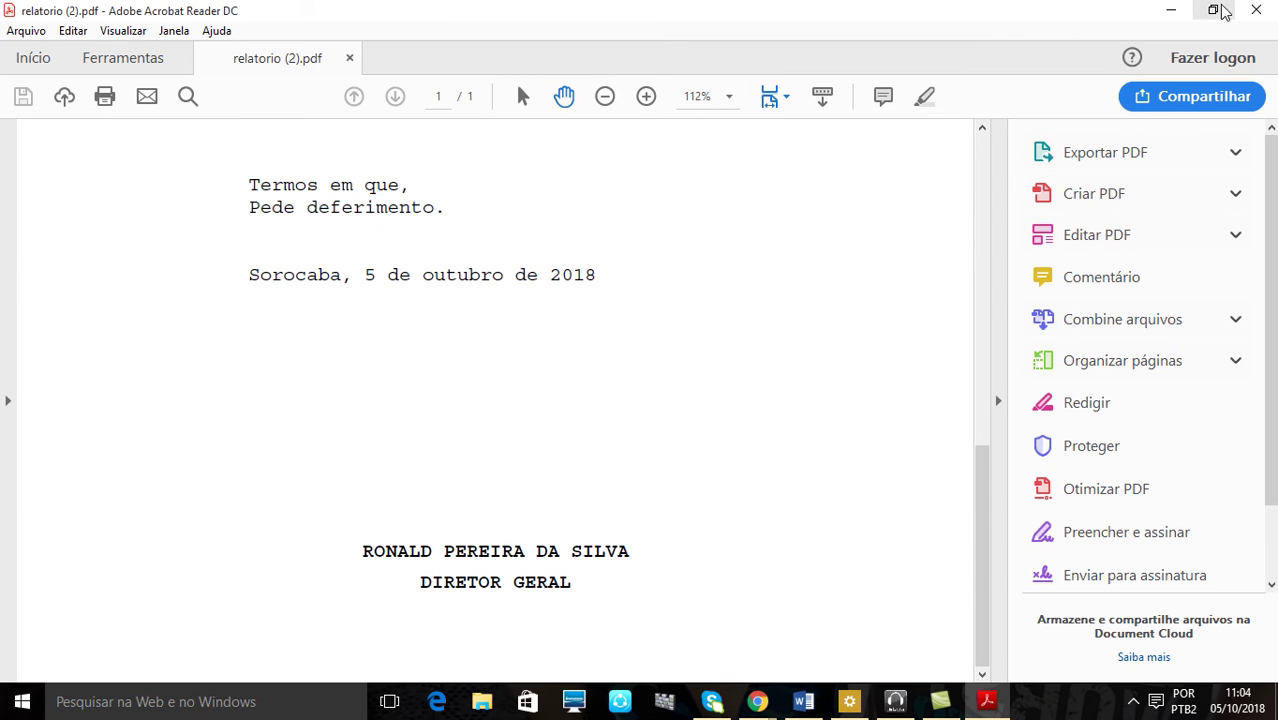
pyautogui.click(1256, 10)
# Step: Return to the process list, reopen the third process, and check its Petições table for the generated petition
pyautogui.scroll(6, 1026, 389)
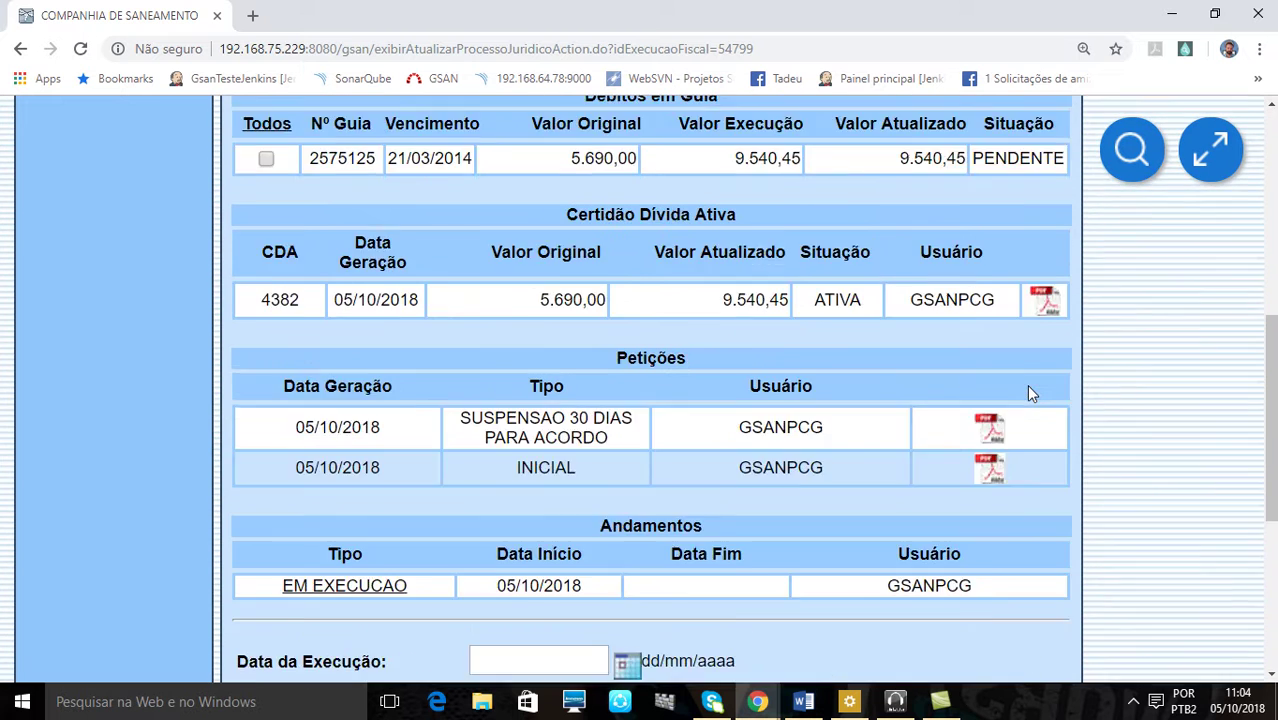
pyautogui.scroll(-2, 842, 350)
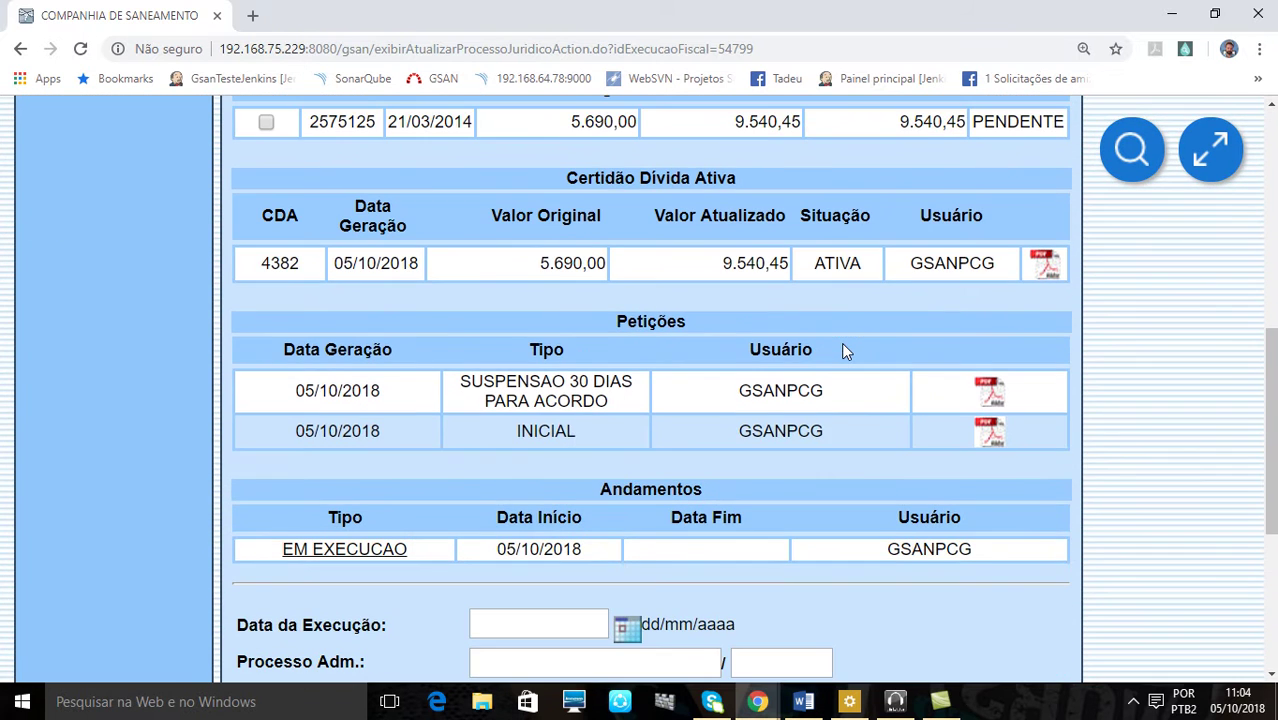
pyautogui.scroll(-4, 842, 350)
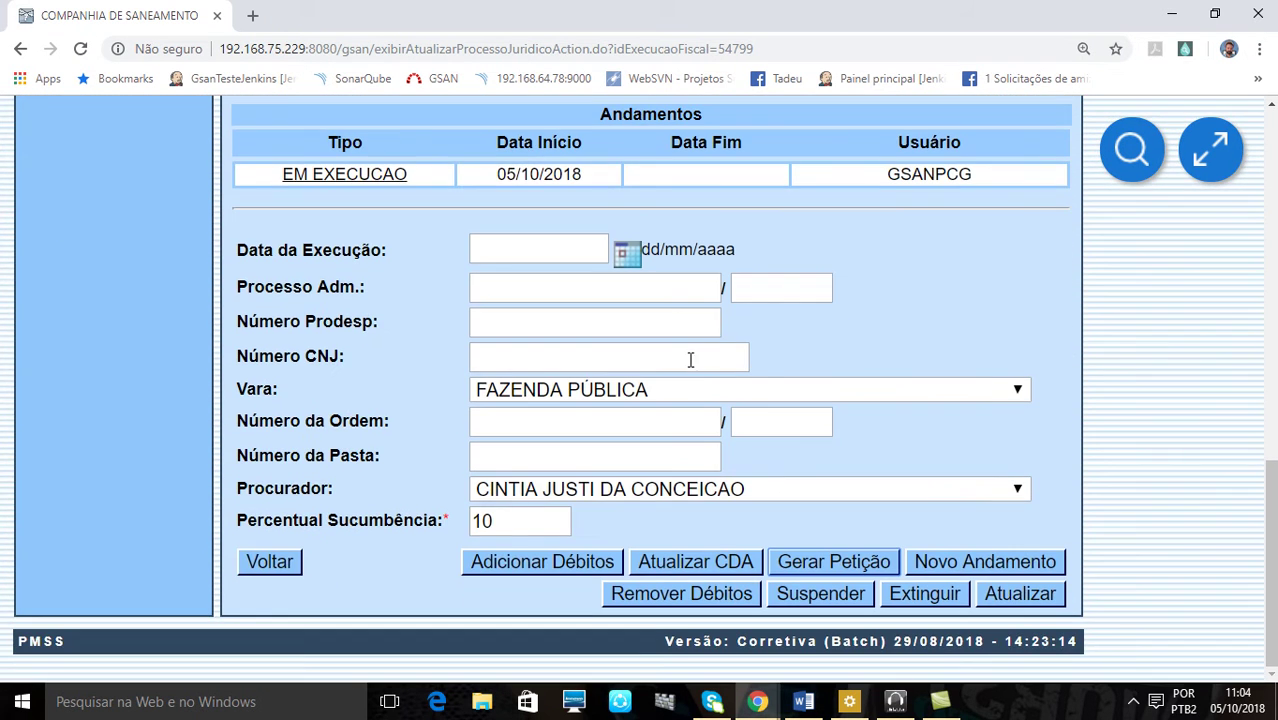
pyautogui.click(290, 563)
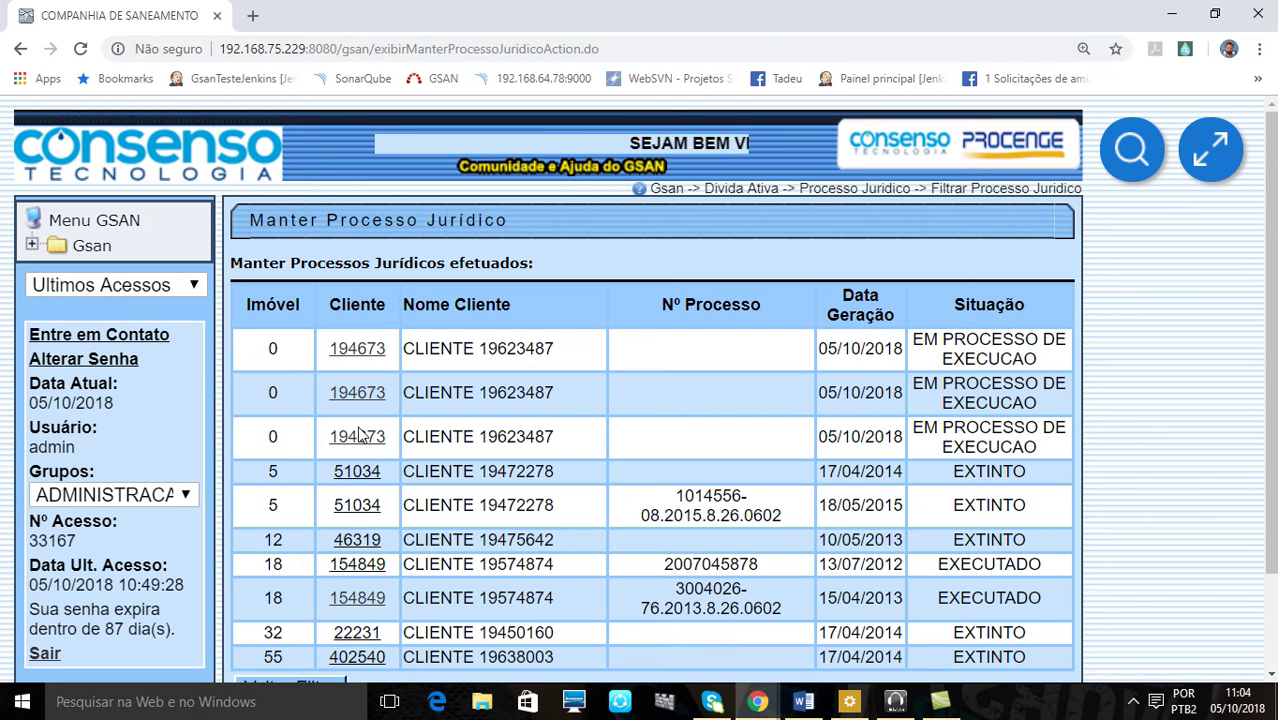
pyautogui.click(361, 436)
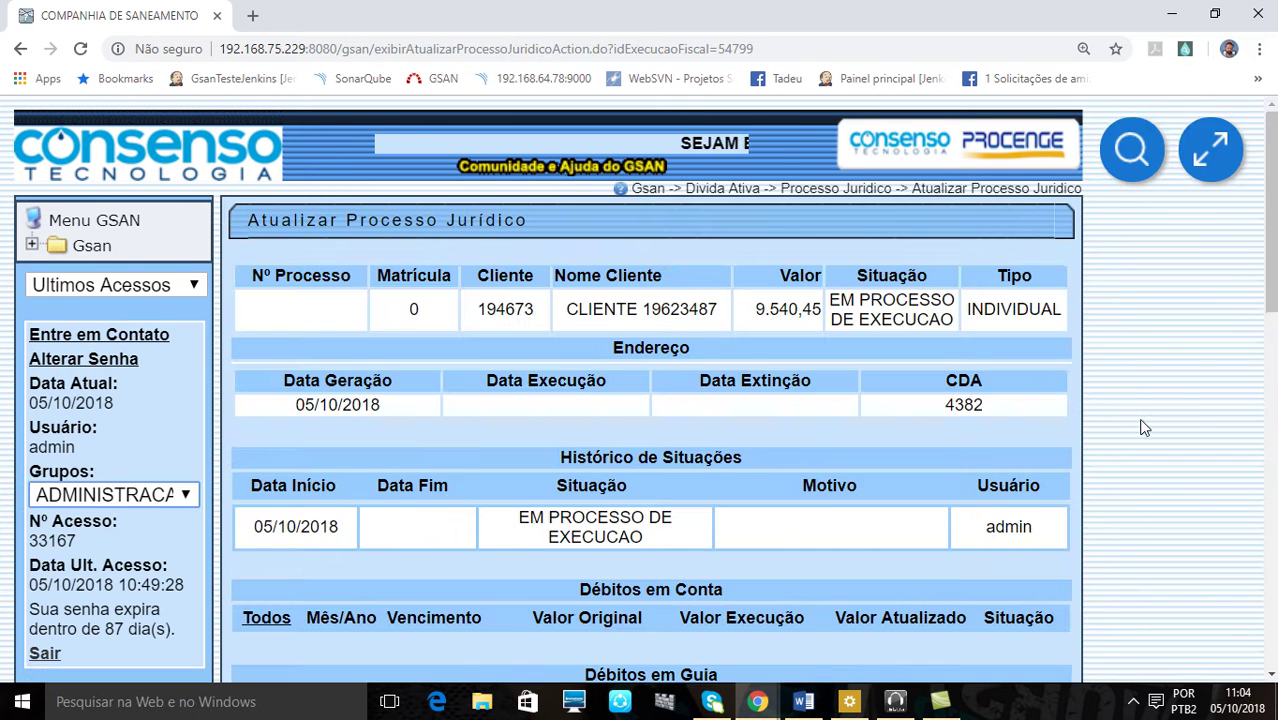
pyautogui.scroll(-6, 1140, 428)
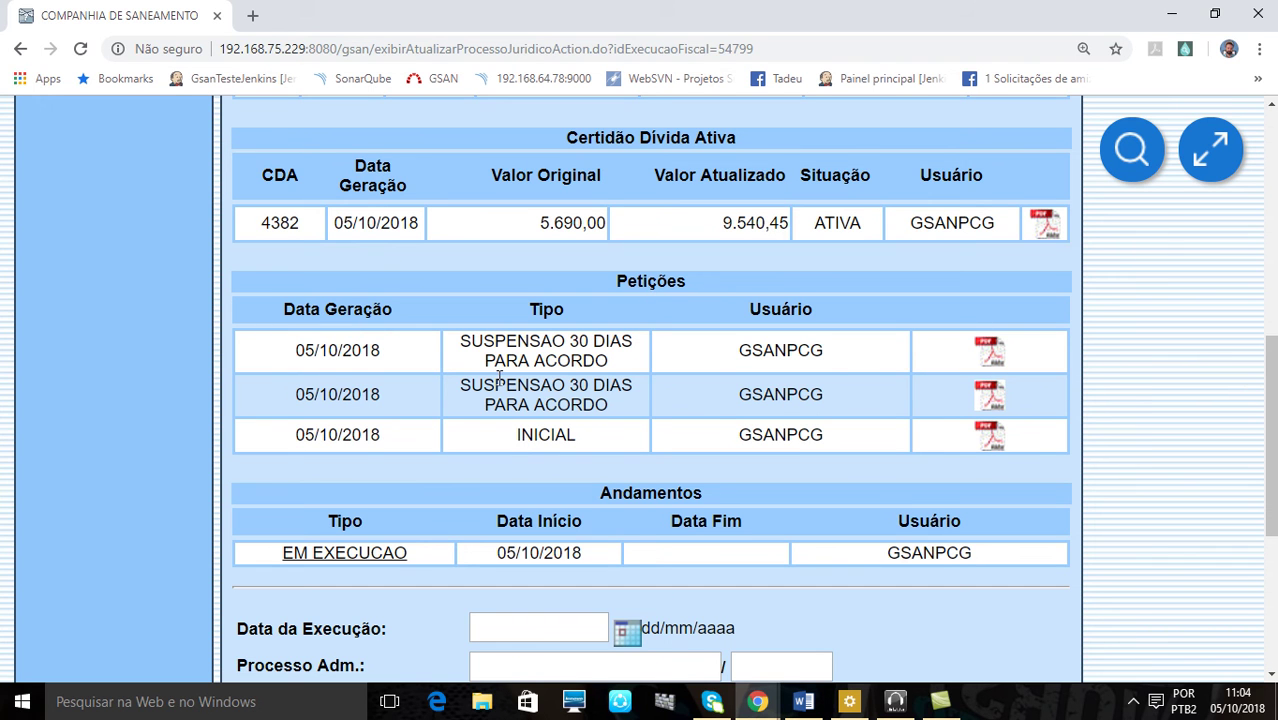
pyautogui.scroll(-4, 1130, 428)
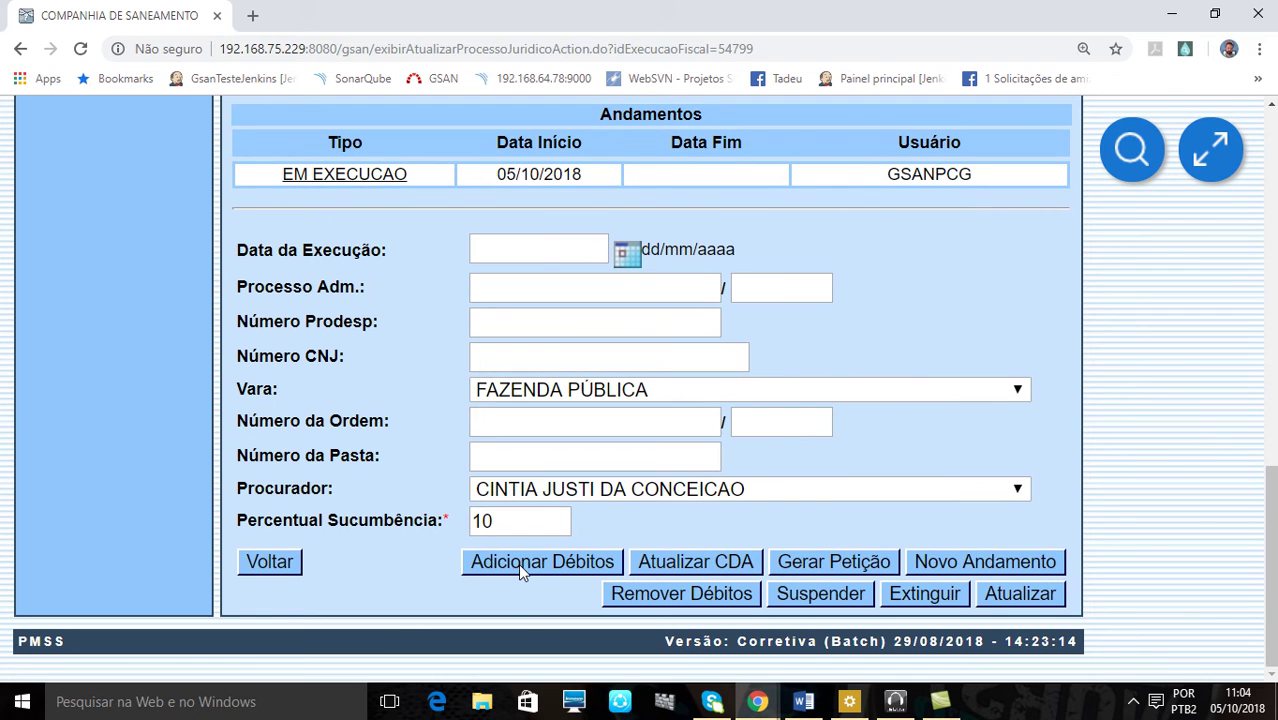
# Step: Look over the process's debts and petitions, and open the Adicionar Débitos window at full size
pyautogui.scroll(12, 782, 543)
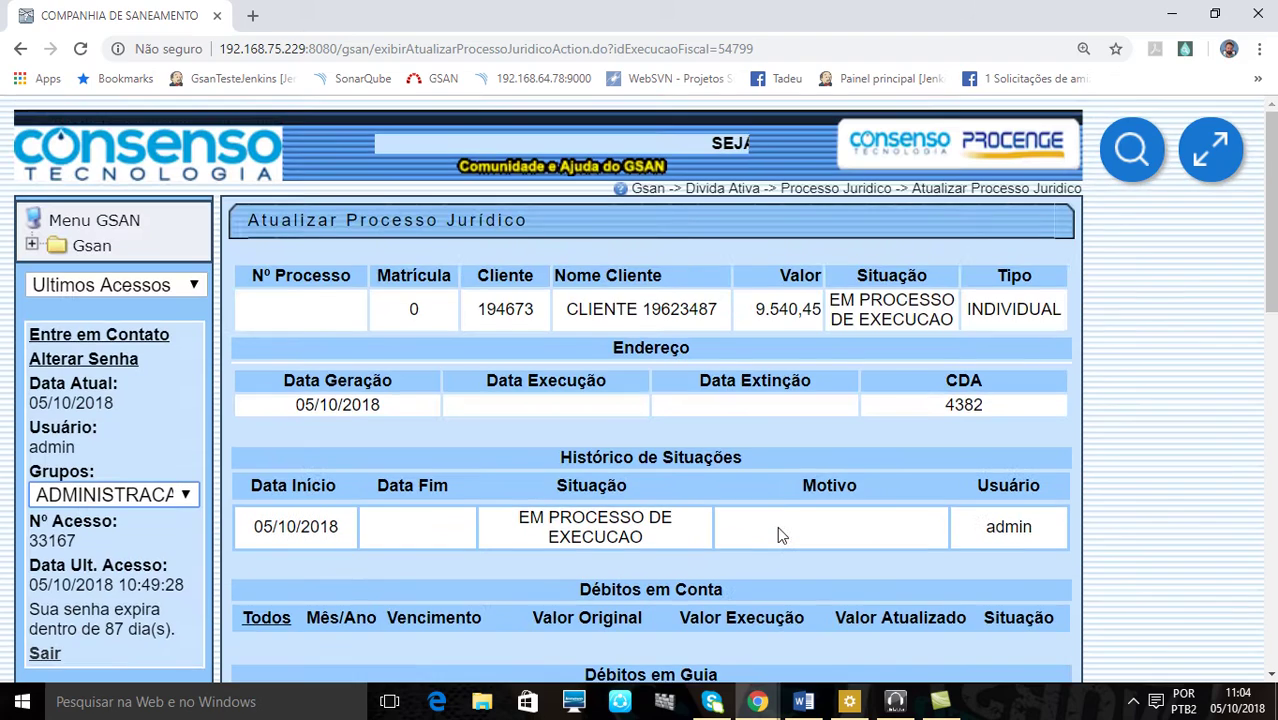
pyautogui.scroll(-10, 1162, 440)
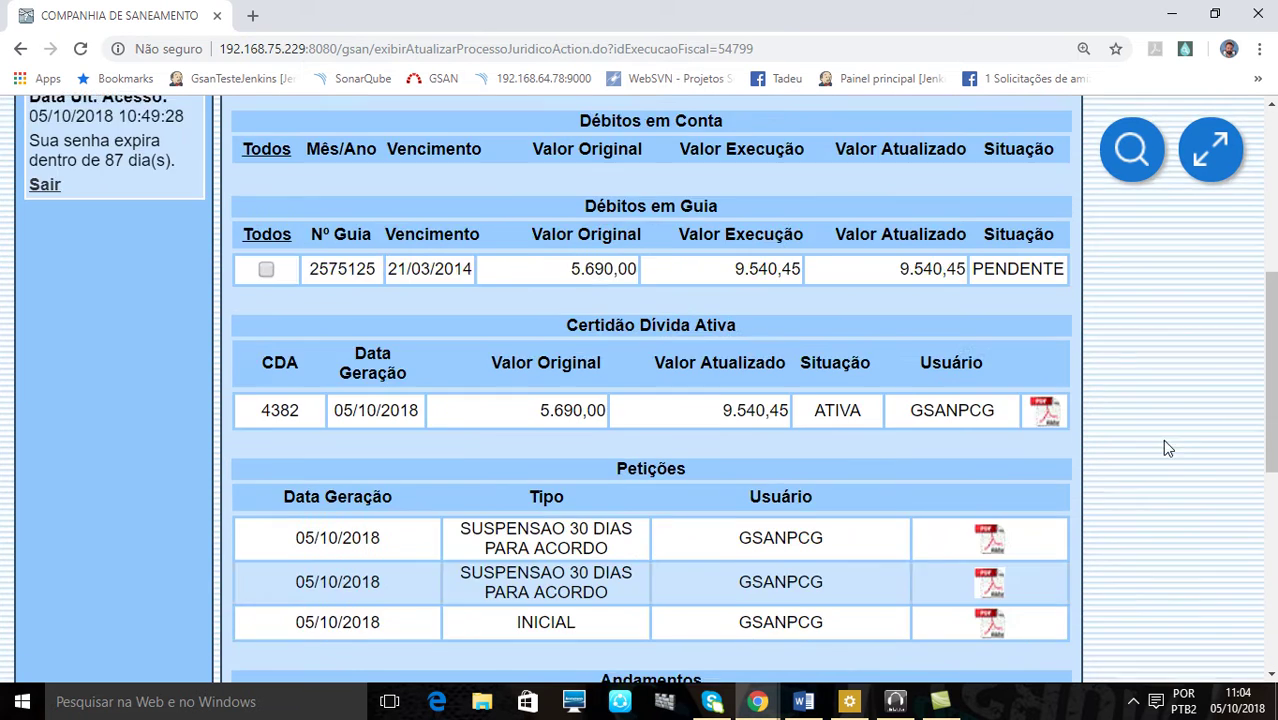
pyautogui.scroll(-1, 1164, 453)
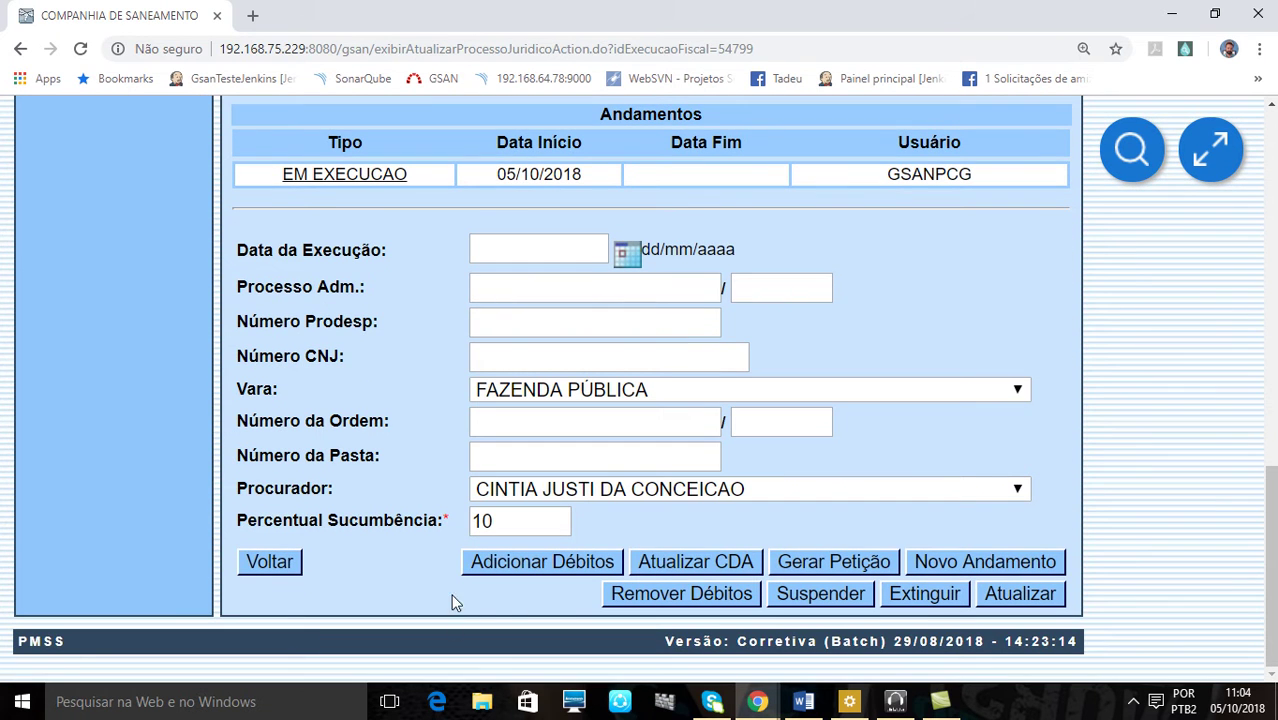
pyautogui.click(522, 560)
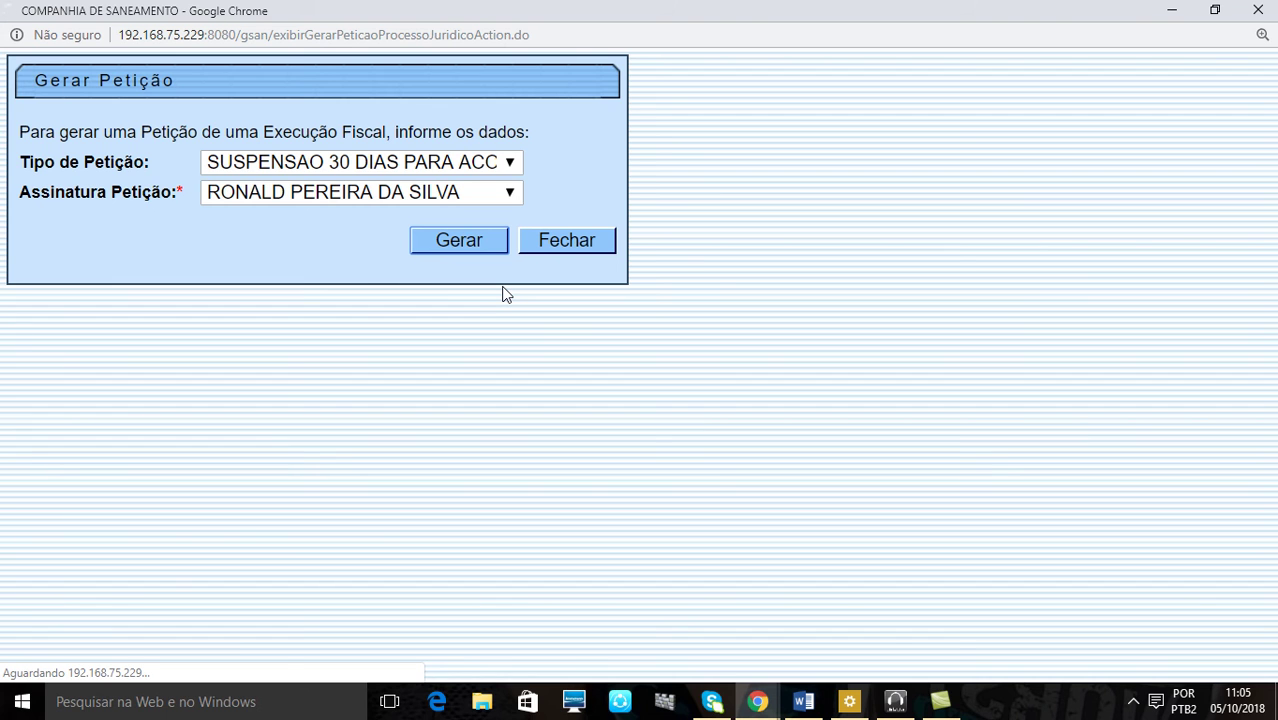
pyautogui.click(757, 701)
pyautogui.click(704, 674)
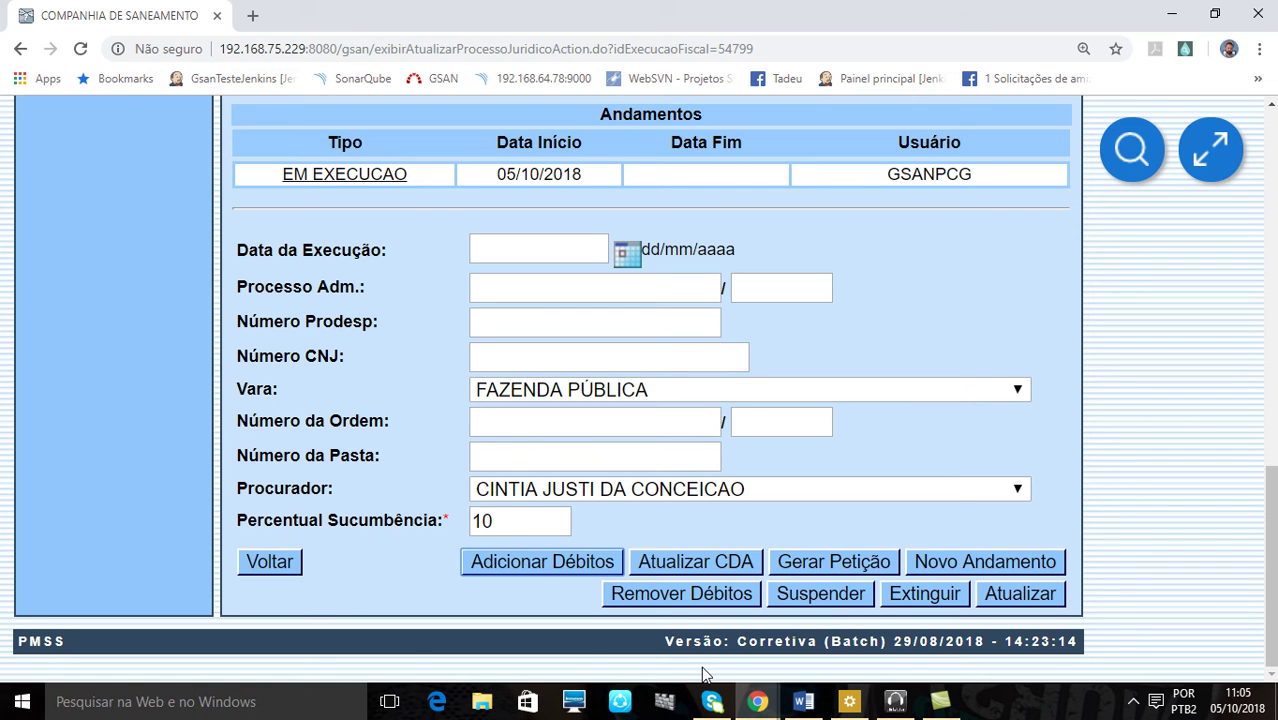
pyautogui.moveTo(757, 701)
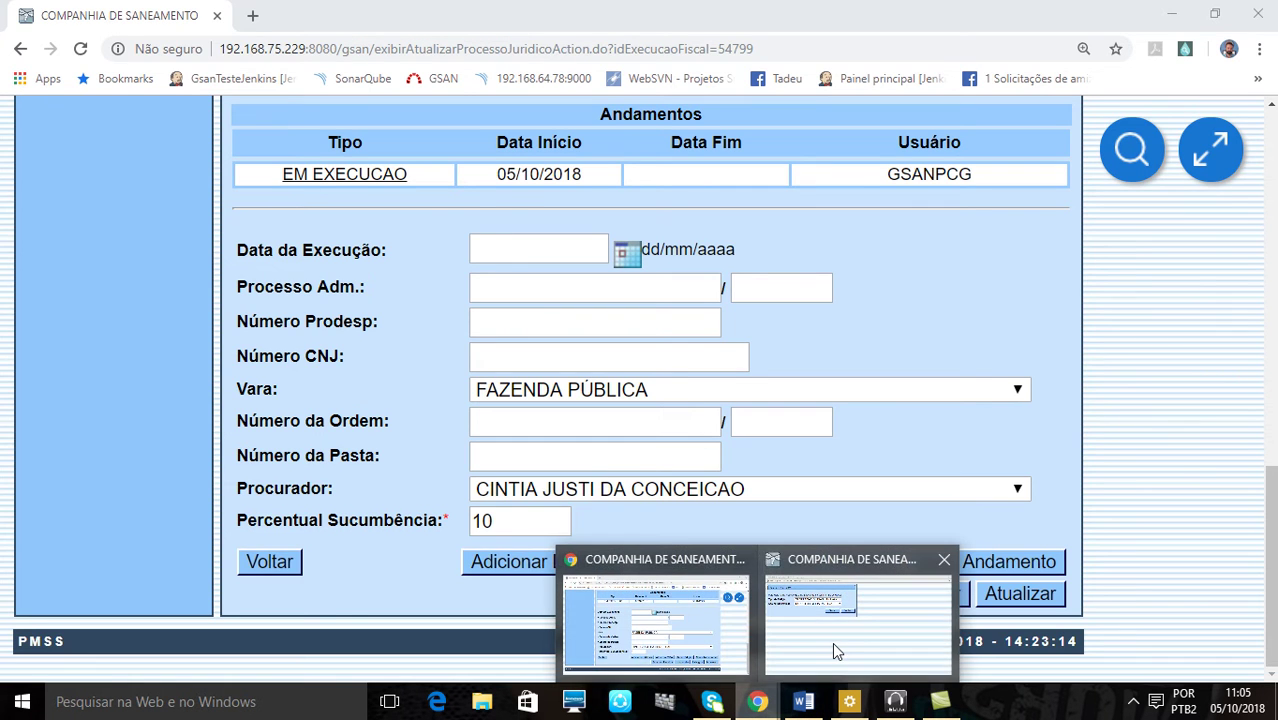
pyautogui.click(832, 642)
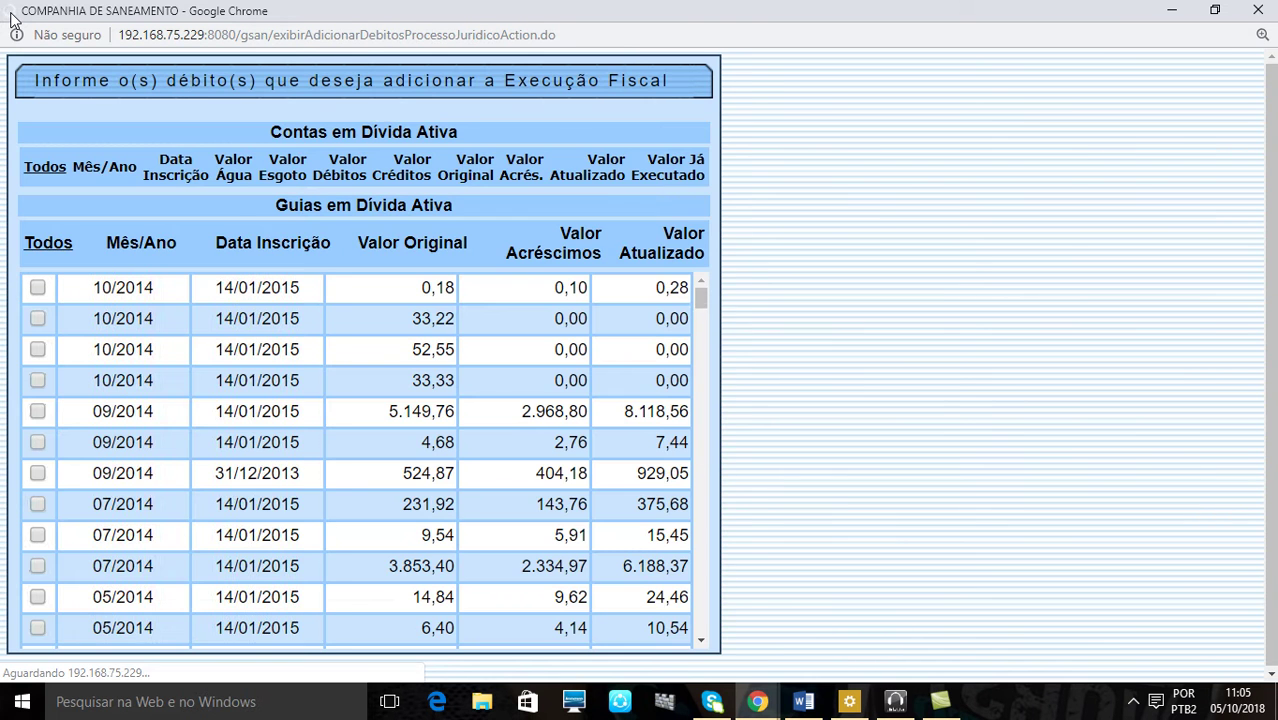
pyautogui.doubleClick(12, 16)
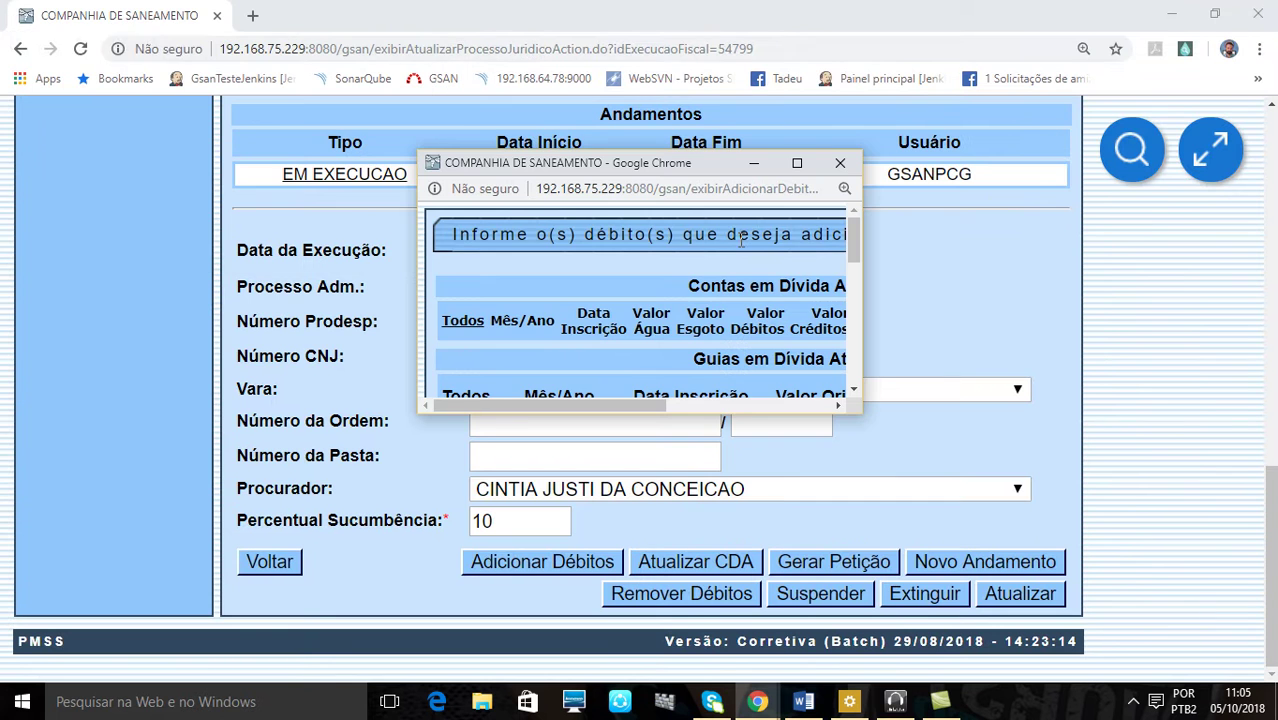
pyautogui.click(797, 163)
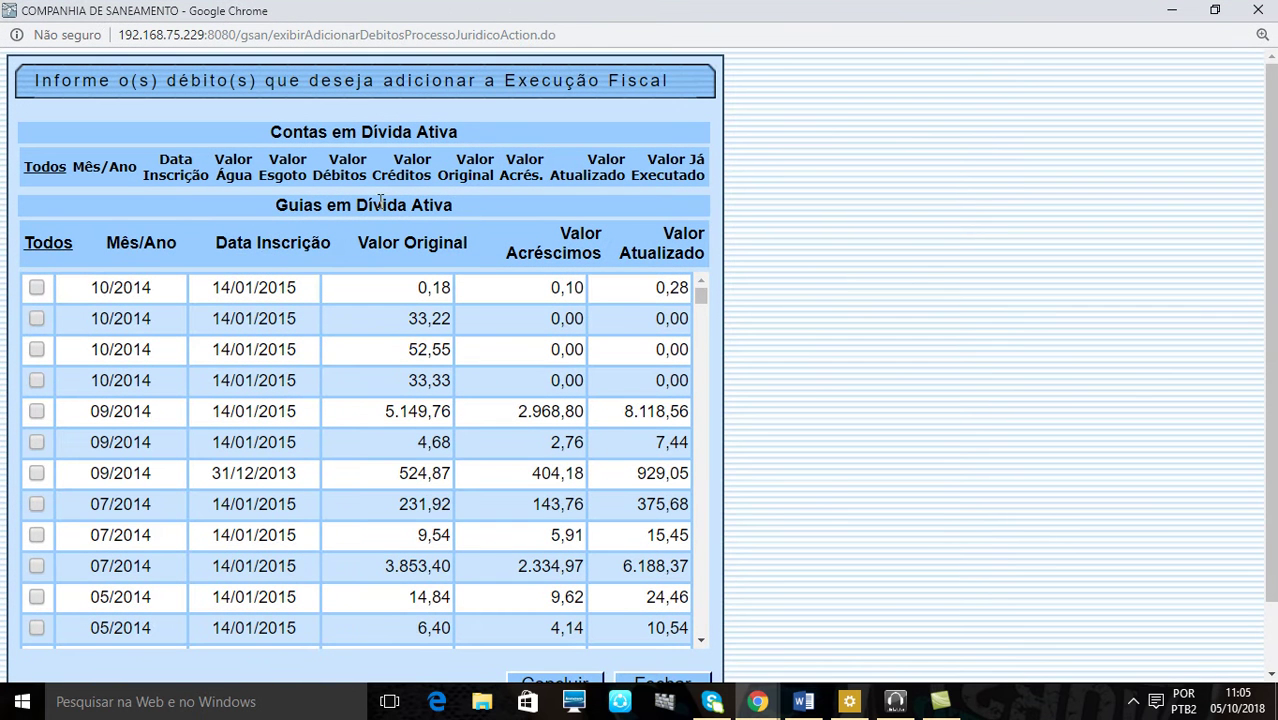
# Step: Add the first 08/2012 guia with Valor Original 792,61 to the execution, and check the process's Débitos em Guia table
pyautogui.scroll(-2, 787, 262)
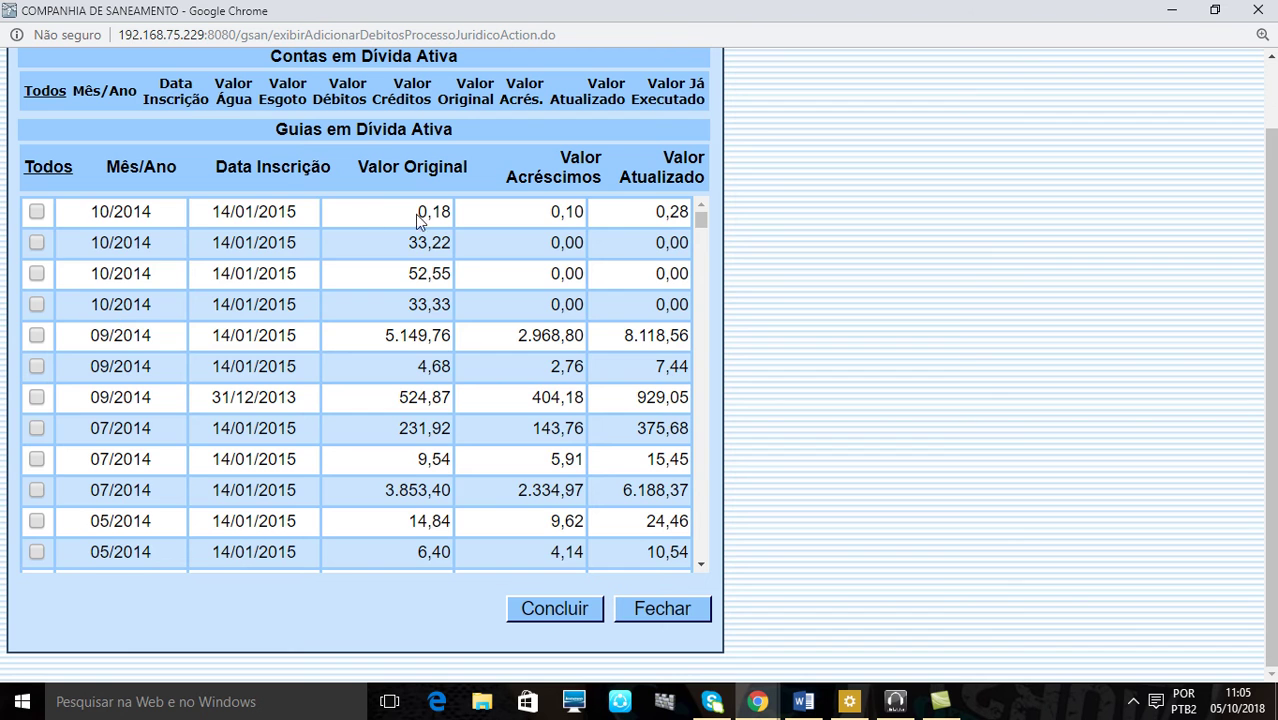
pyautogui.scroll(-8, 462, 297)
pyautogui.scroll(-10, 582, 385)
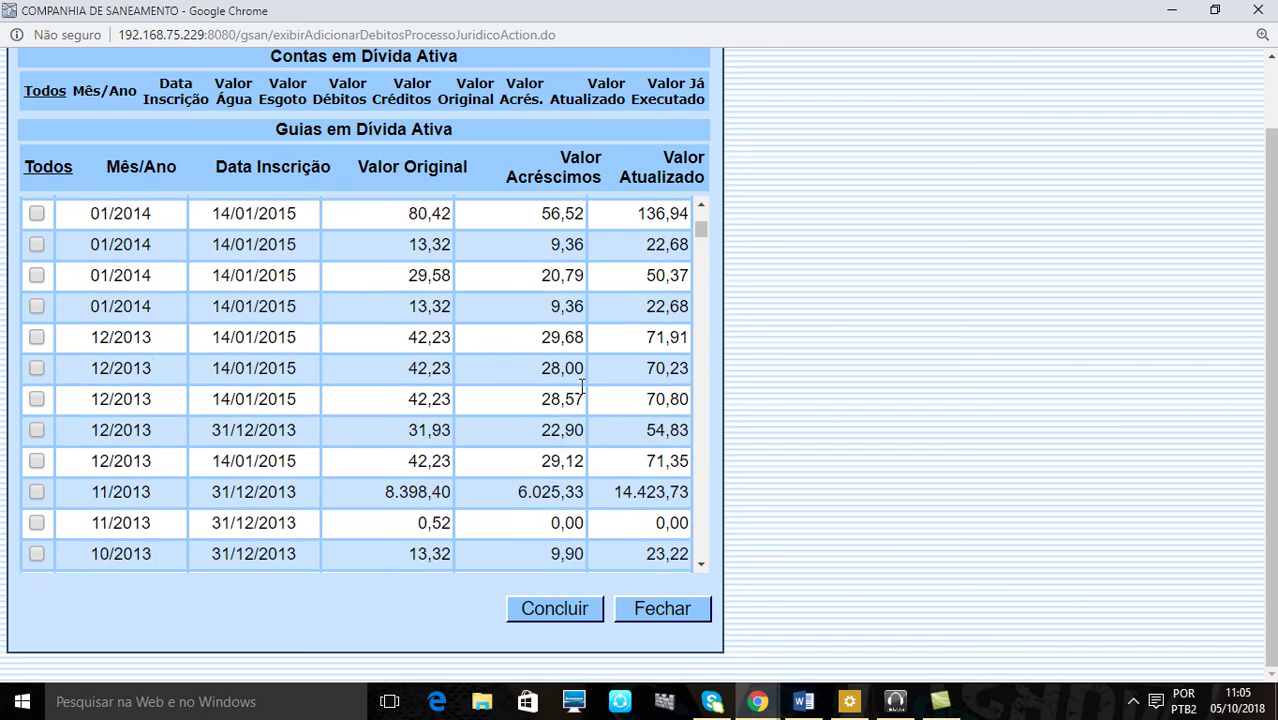
pyautogui.scroll(-12, 605, 431)
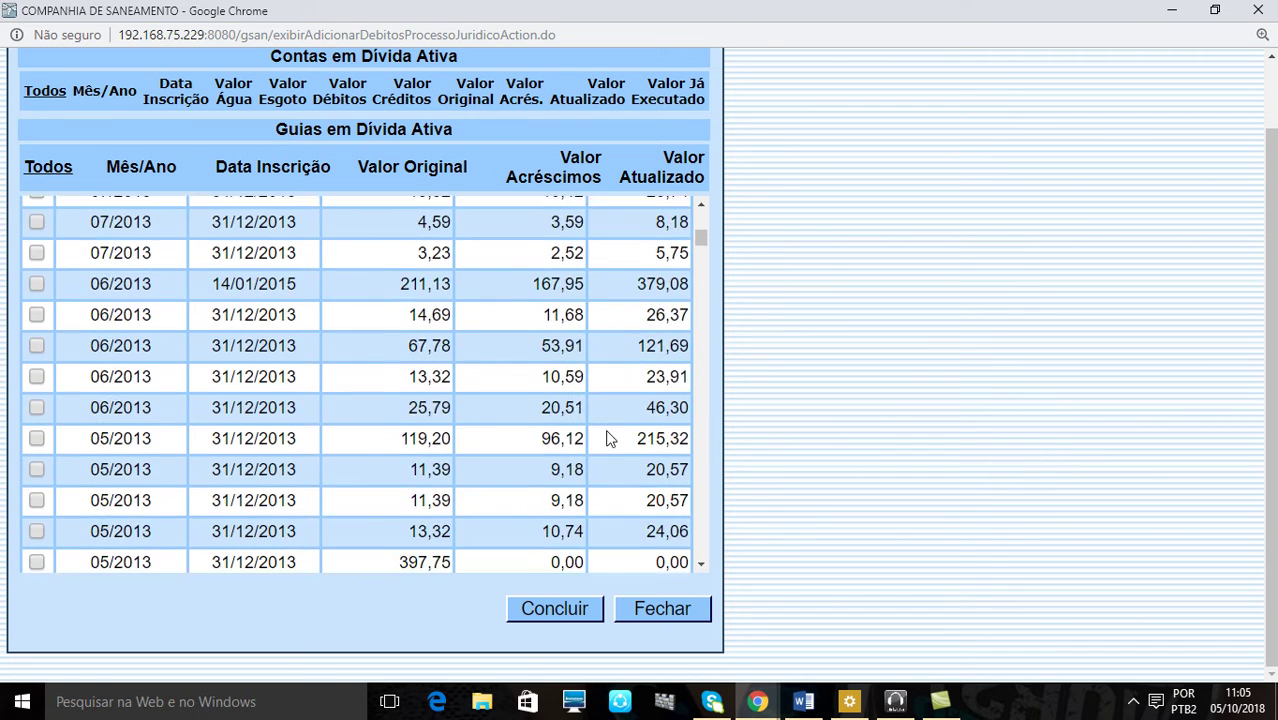
pyautogui.scroll(-6, 605, 443)
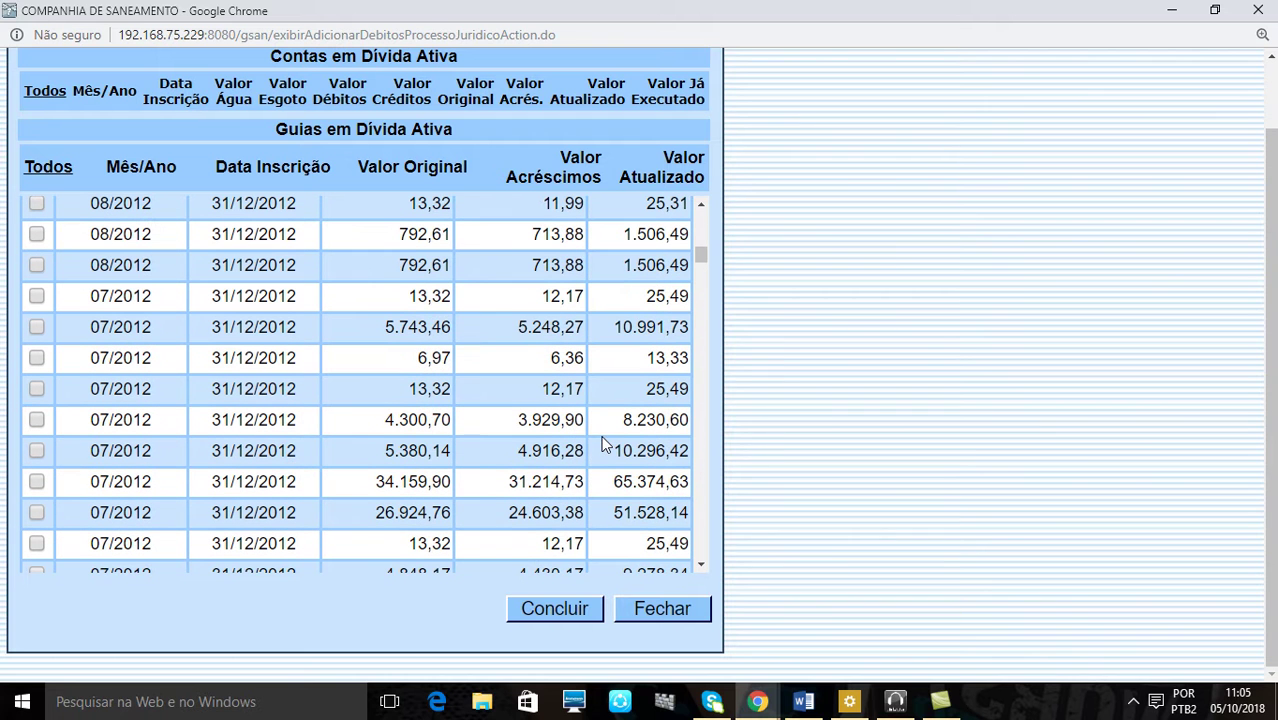
pyautogui.click(37, 234)
pyautogui.click(564, 610)
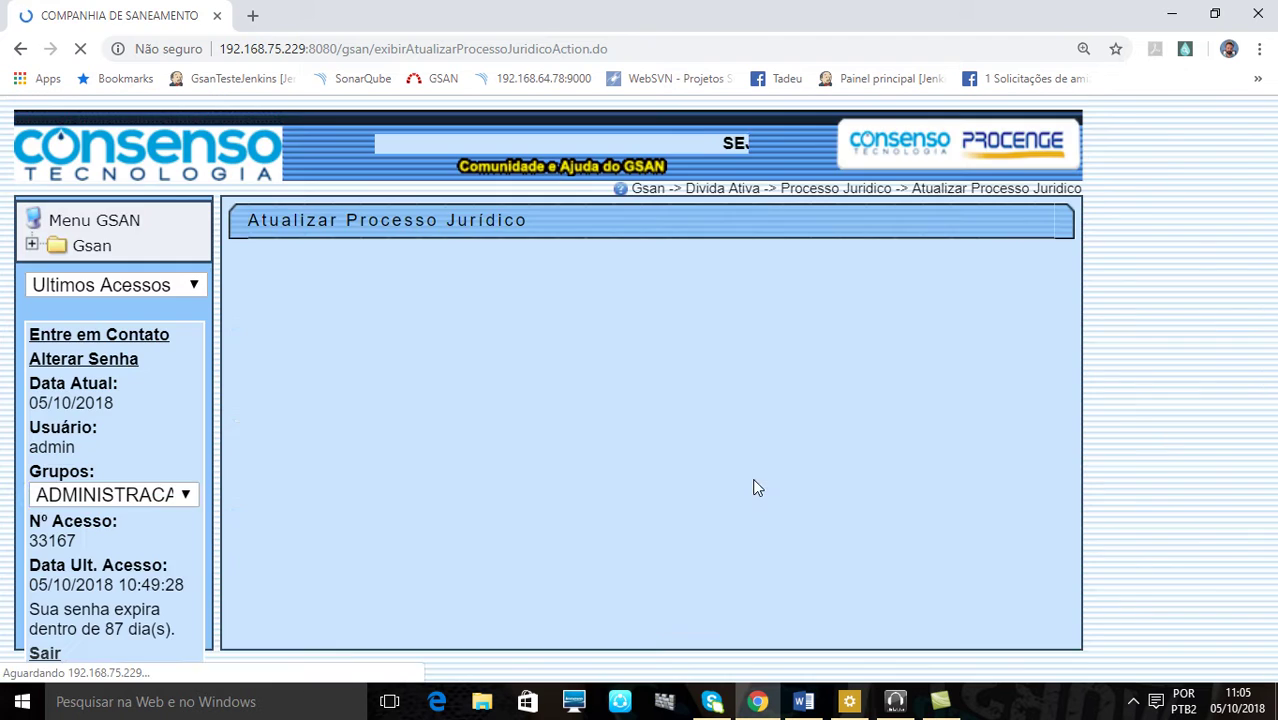
pyautogui.scroll(-3, 748, 475)
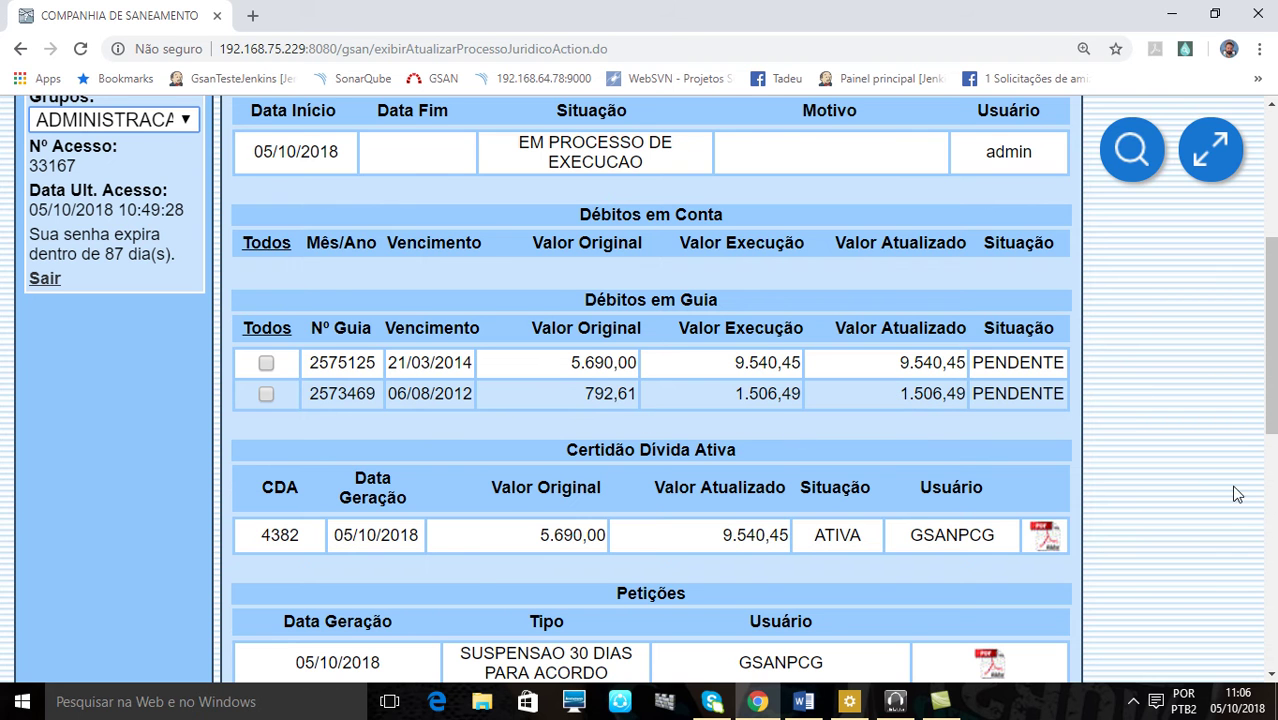
pyautogui.scroll(-6, 1189, 489)
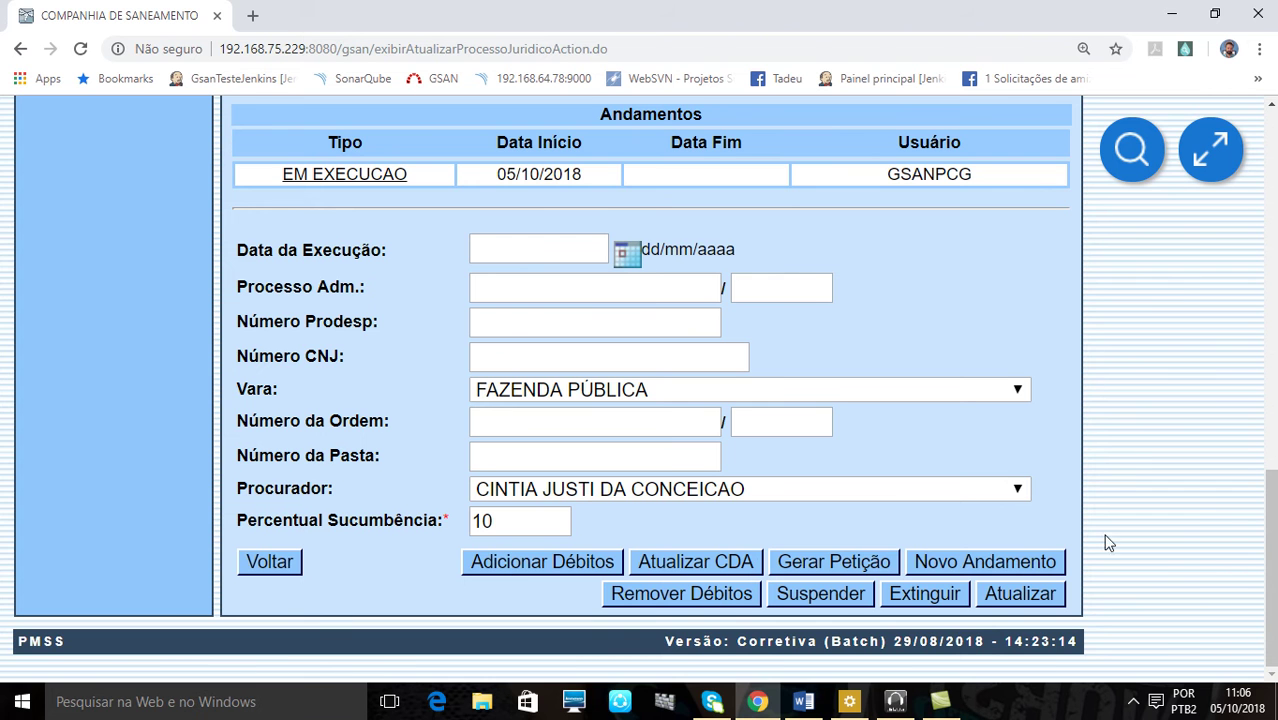
# Step: Remove the guia due 06/08/2012 from the process's debts with EXTINCAO as Motivo Remoção, and confirm the removal
pyautogui.scroll(8, 1190, 505)
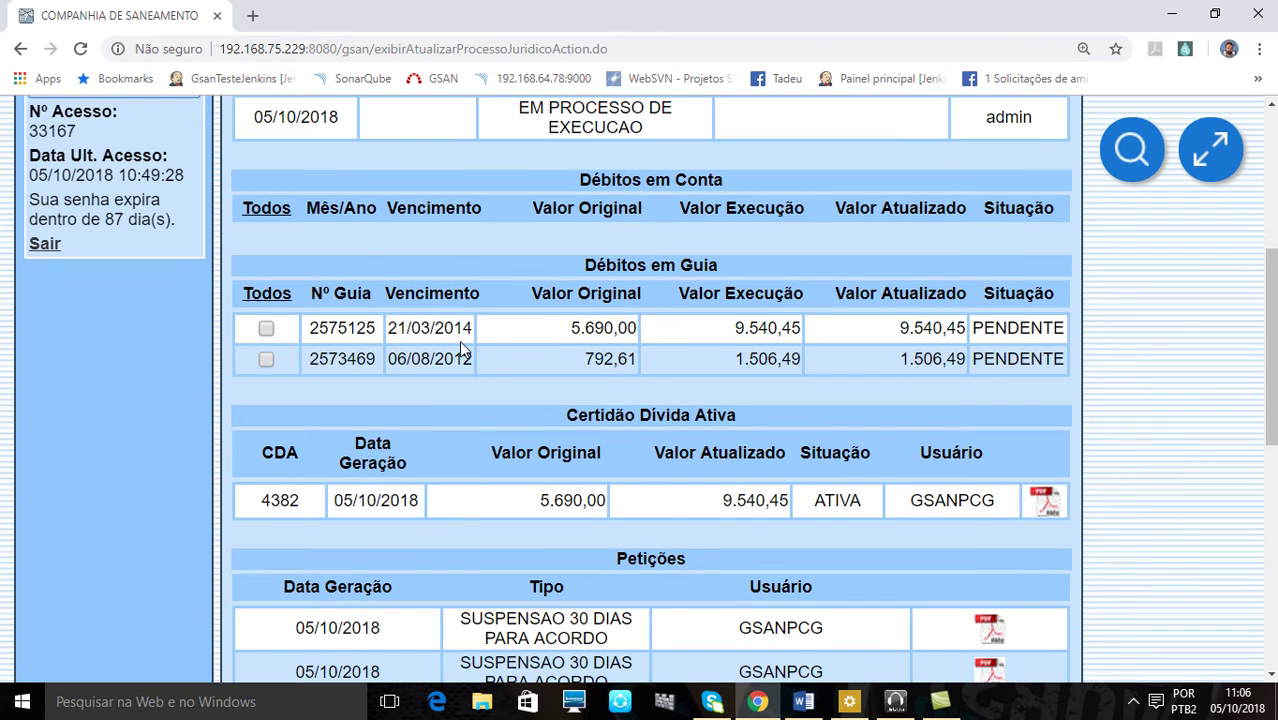
pyautogui.click(266, 358)
pyautogui.scroll(-1, 1170, 490)
pyautogui.scroll(-8, 1166, 494)
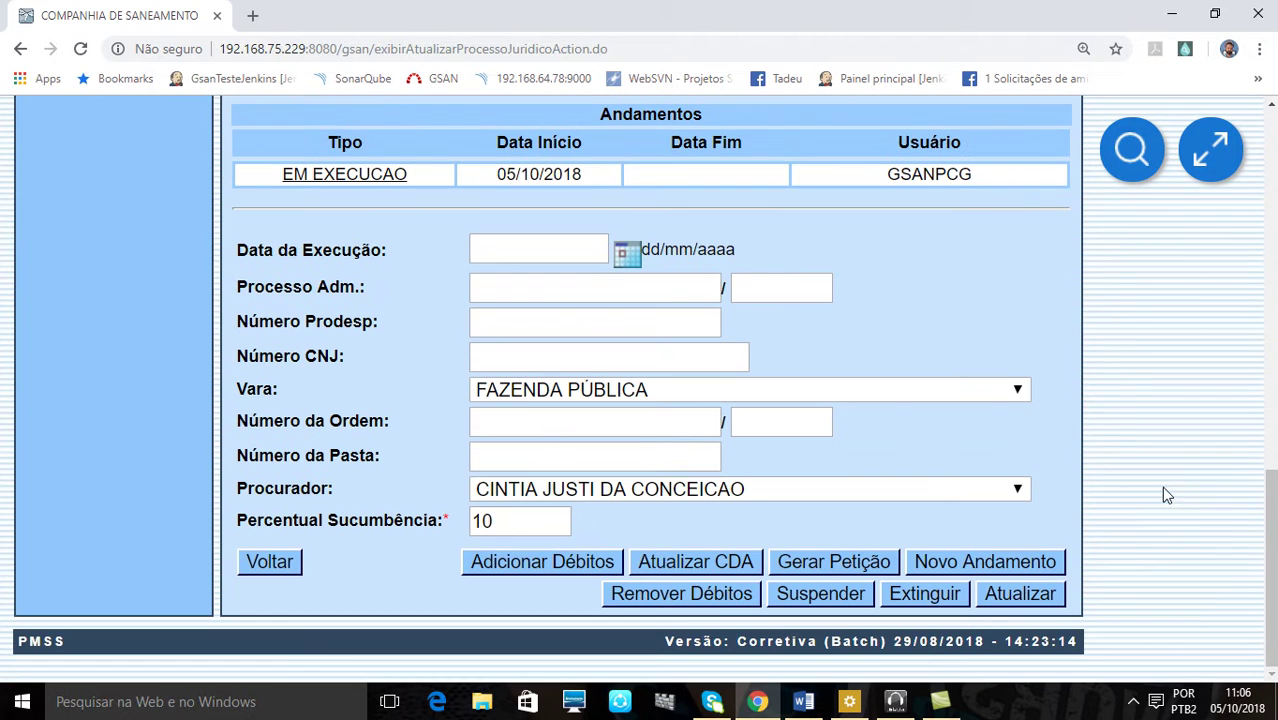
pyautogui.click(740, 596)
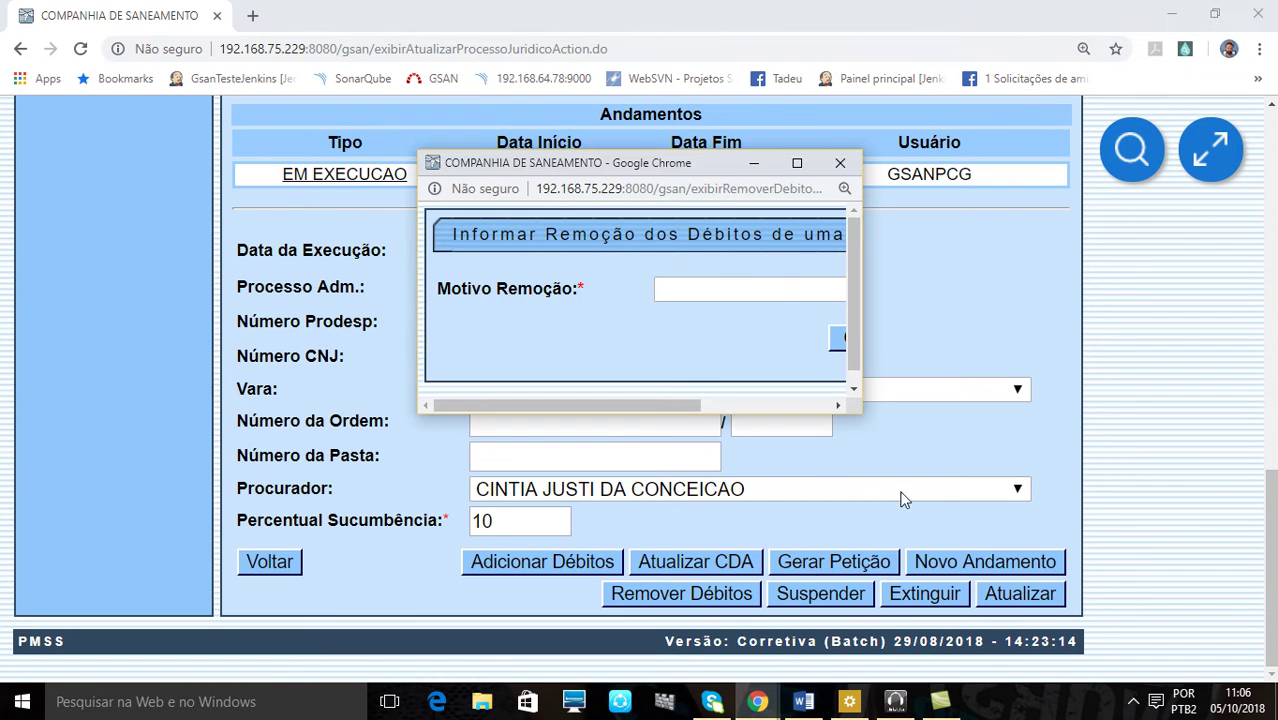
pyautogui.click(803, 164)
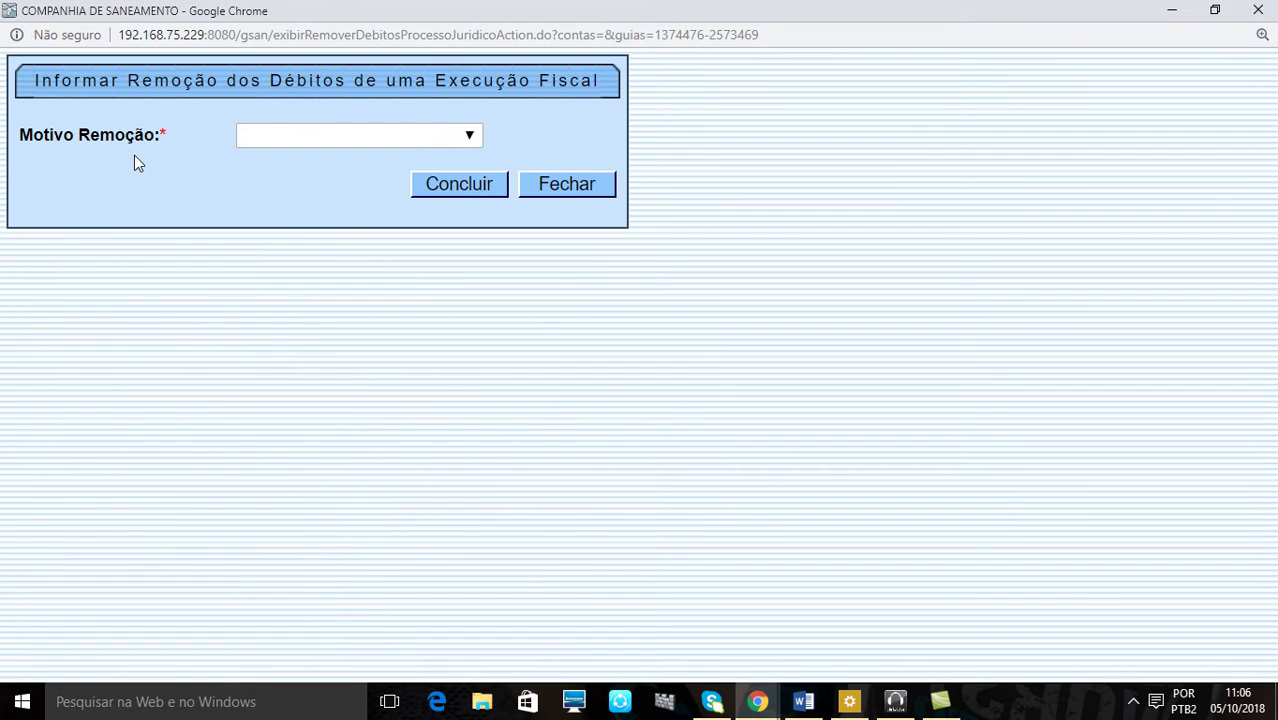
pyautogui.click(279, 147)
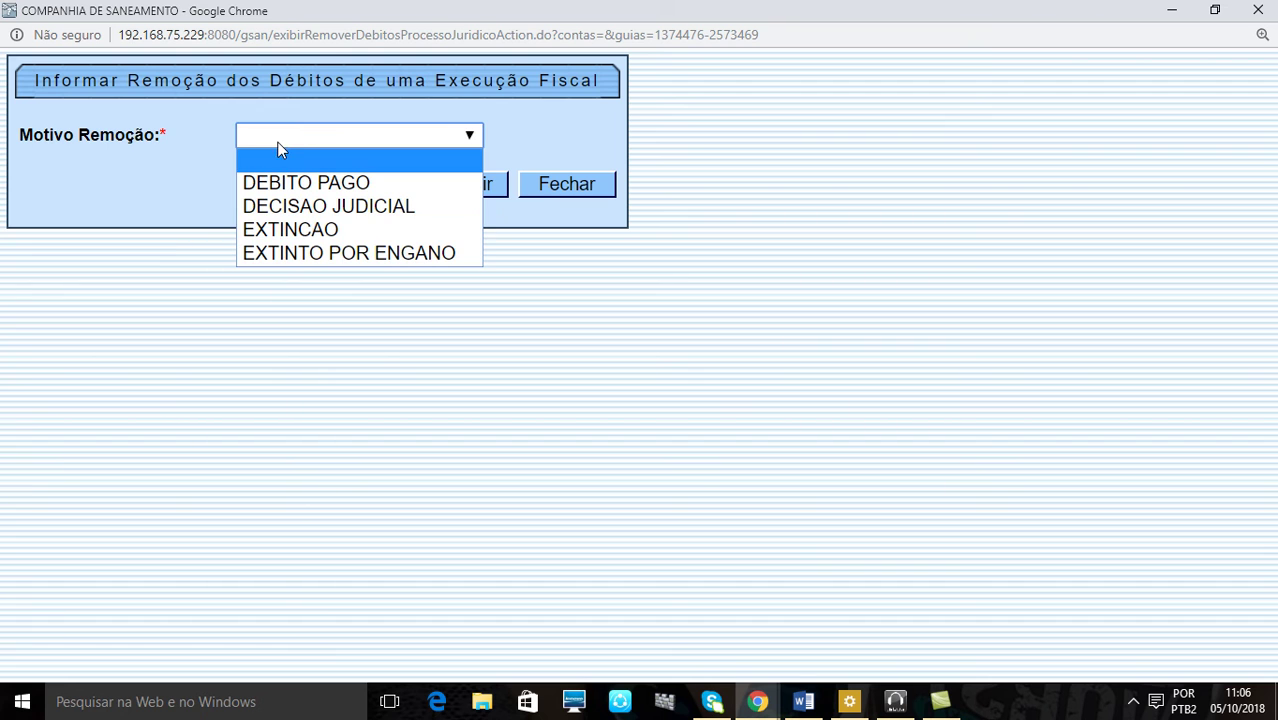
pyautogui.click(314, 238)
pyautogui.click(471, 192)
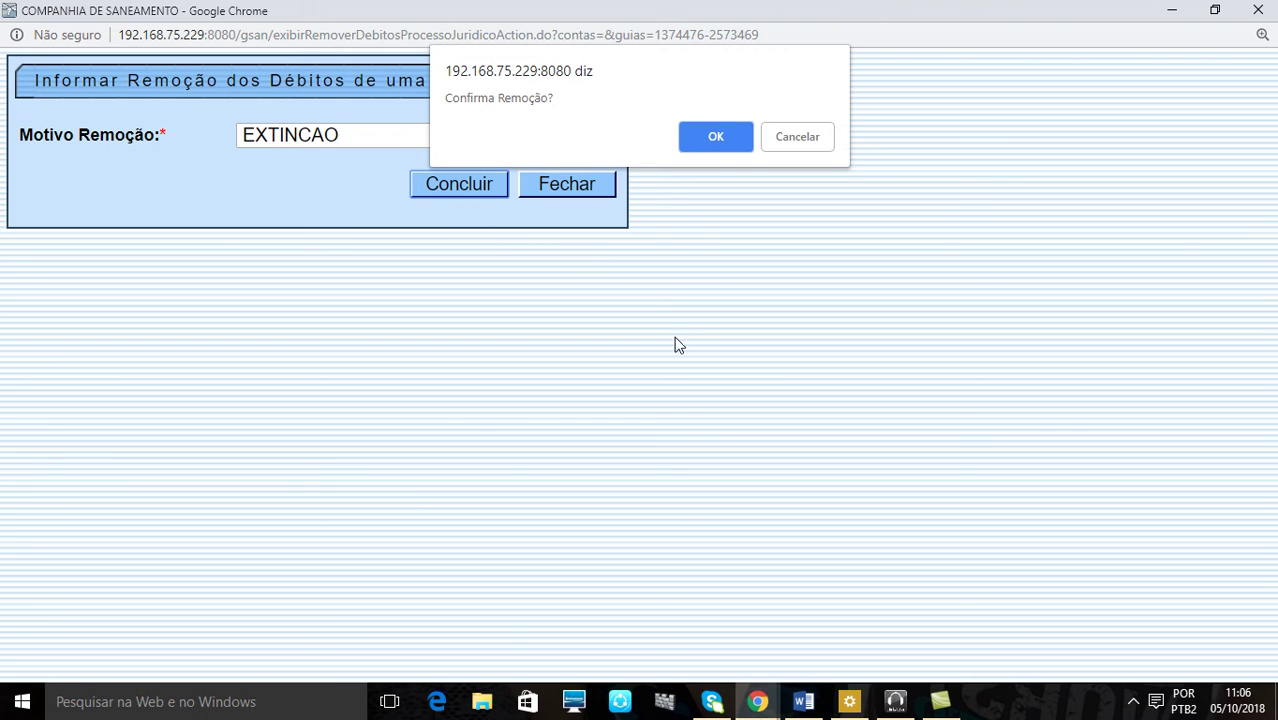
pyautogui.click(714, 137)
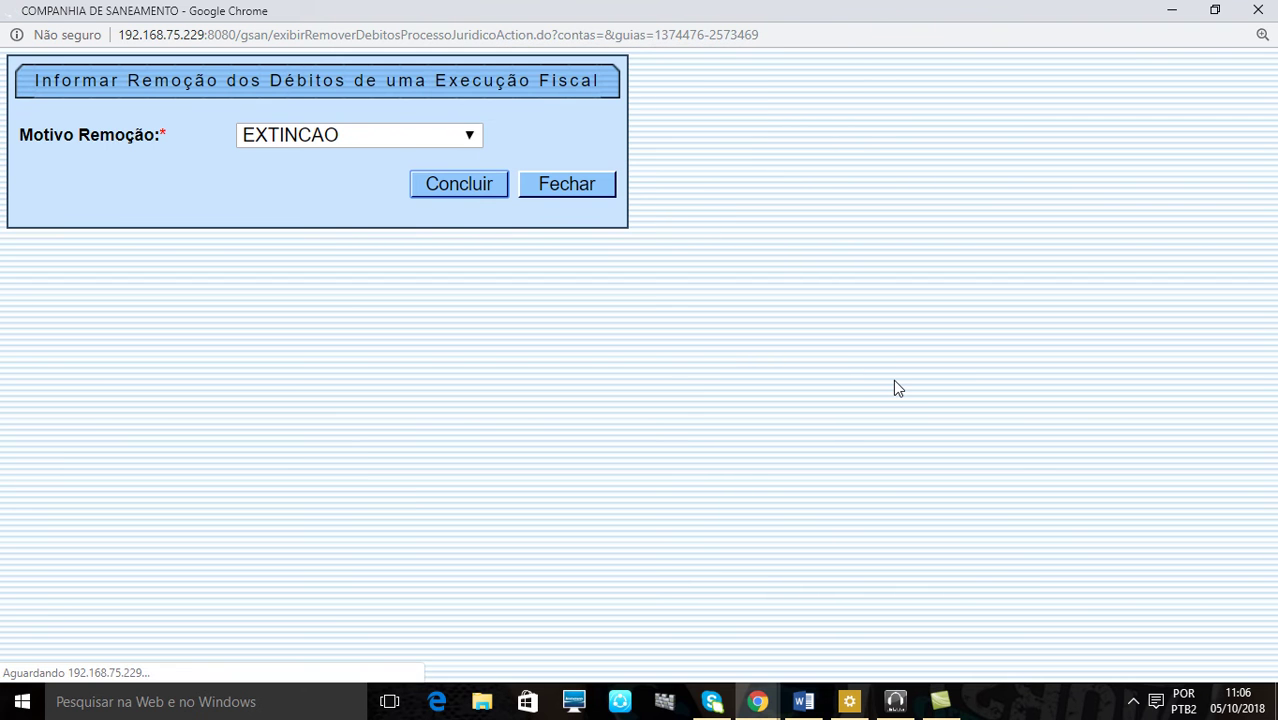
# Step: Review the Situação of the process's guias and its Certidão Dívida Ativa and Petições tables
pyautogui.scroll(-3, 895, 390)
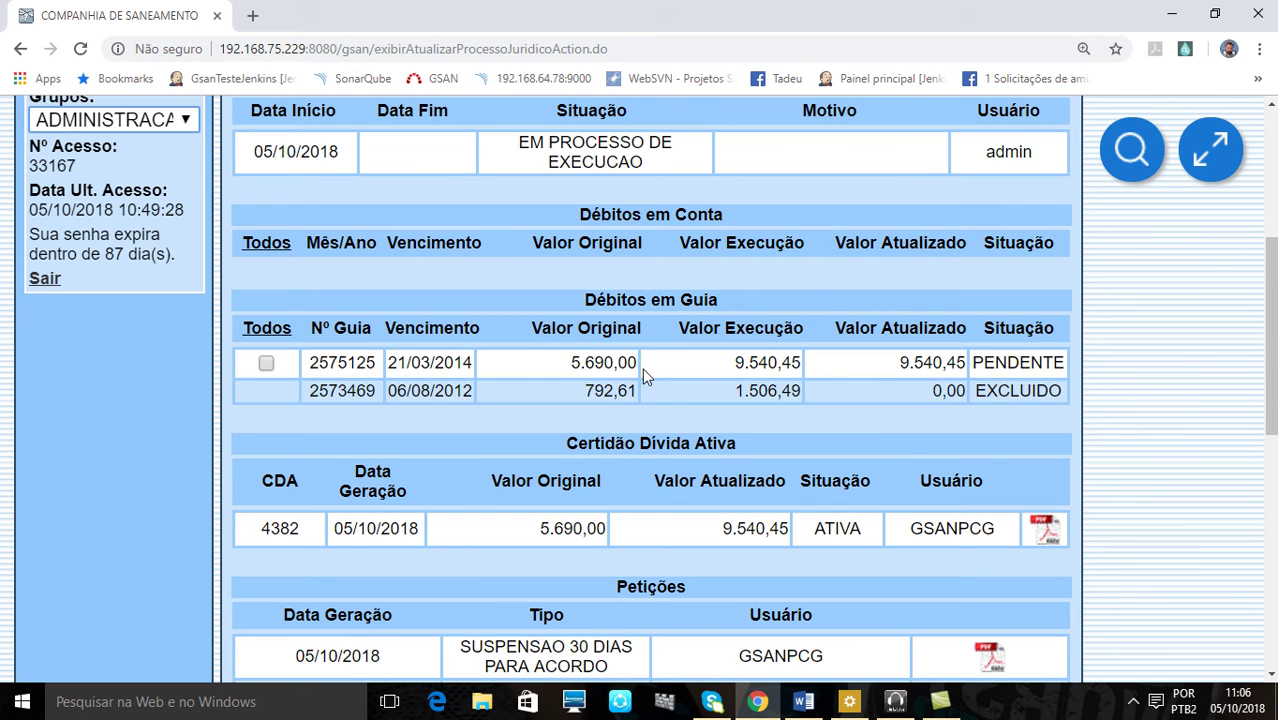
pyautogui.scroll(-7, 640, 385)
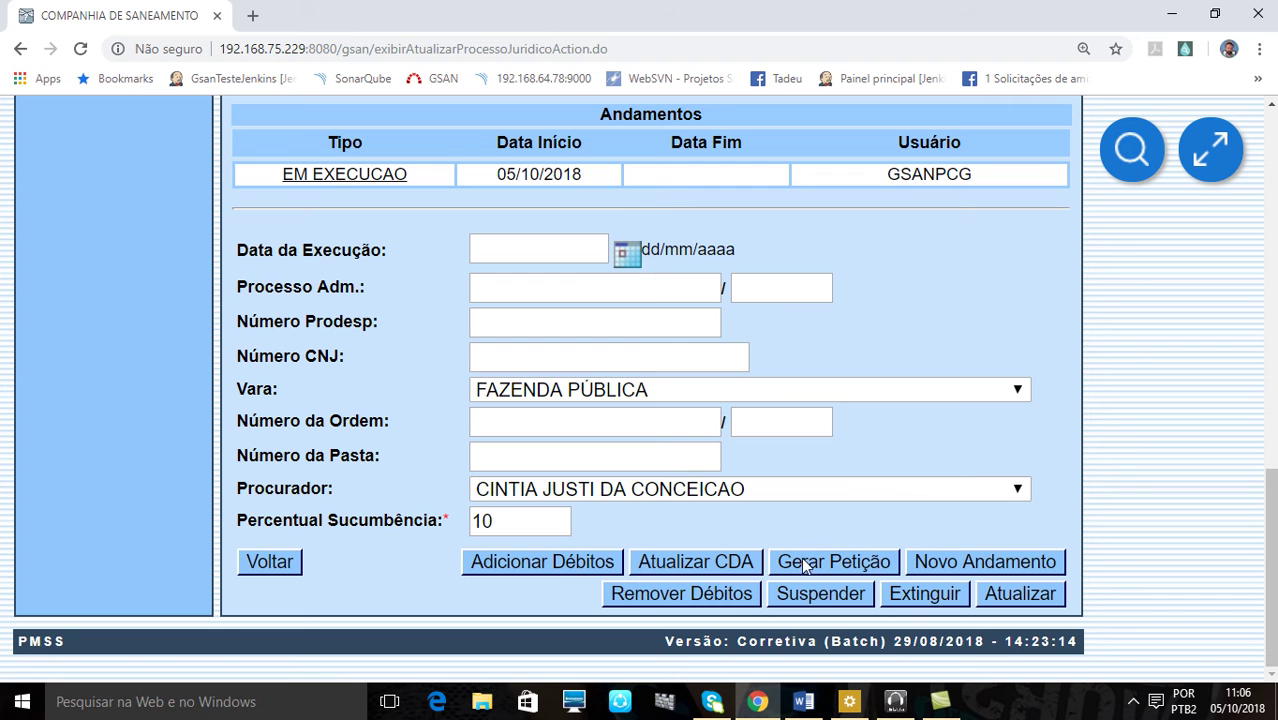
pyautogui.scroll(6, 1107, 466)
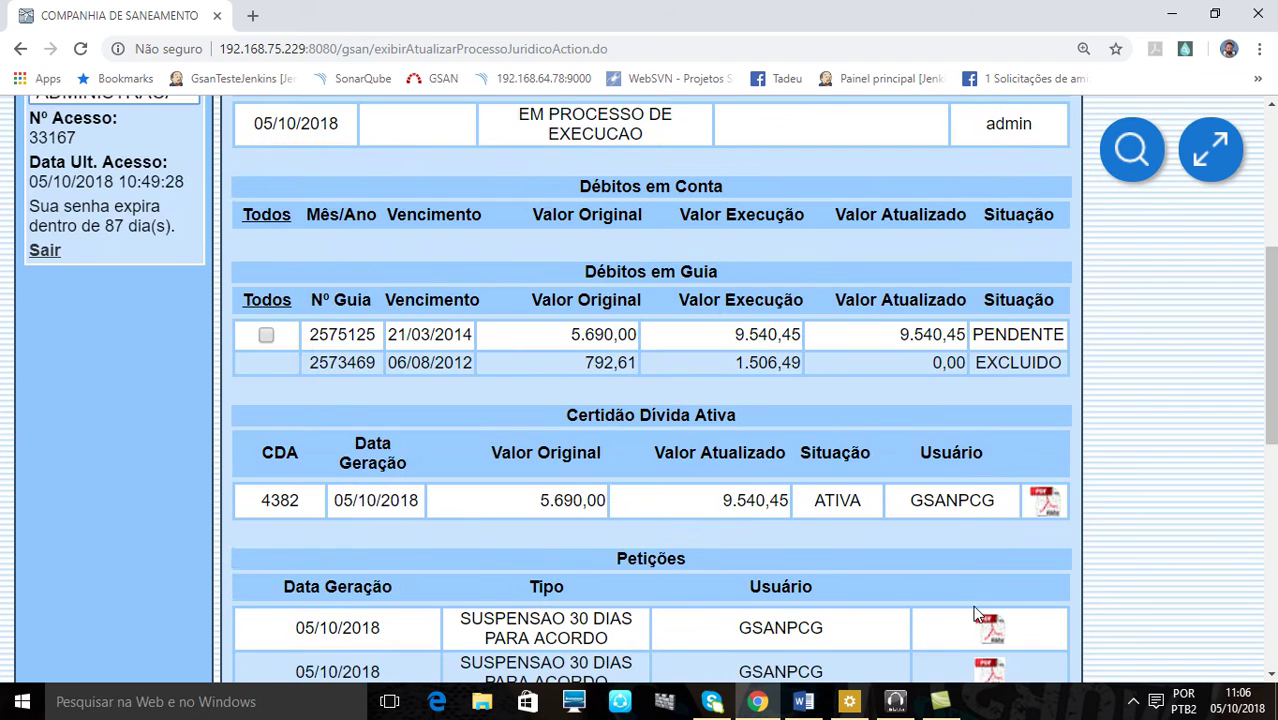
pyautogui.scroll(-3, 962, 627)
pyautogui.scroll(-4, 937, 362)
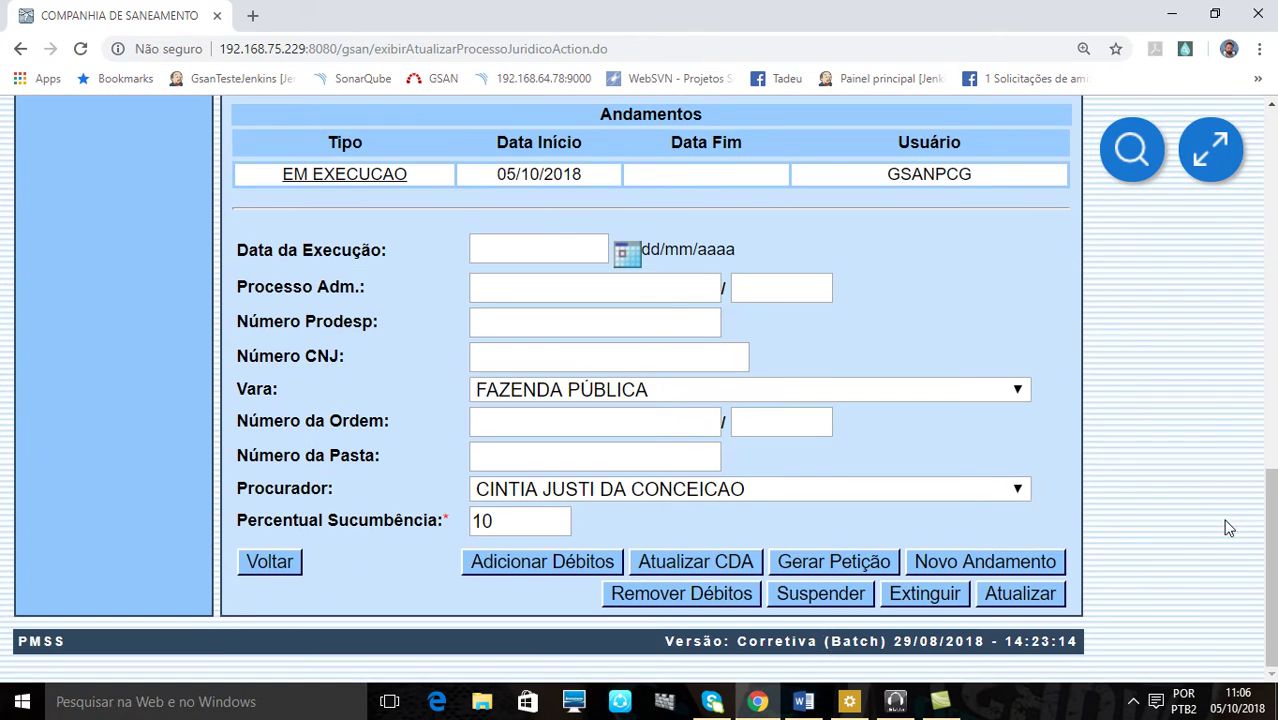
# Step: Update the process's CDA using MODELO1, with the fourth listed person as 1ª Assinatura Certidão and the sixth as 2ª Assinatura Certidão
pyautogui.click(709, 569)
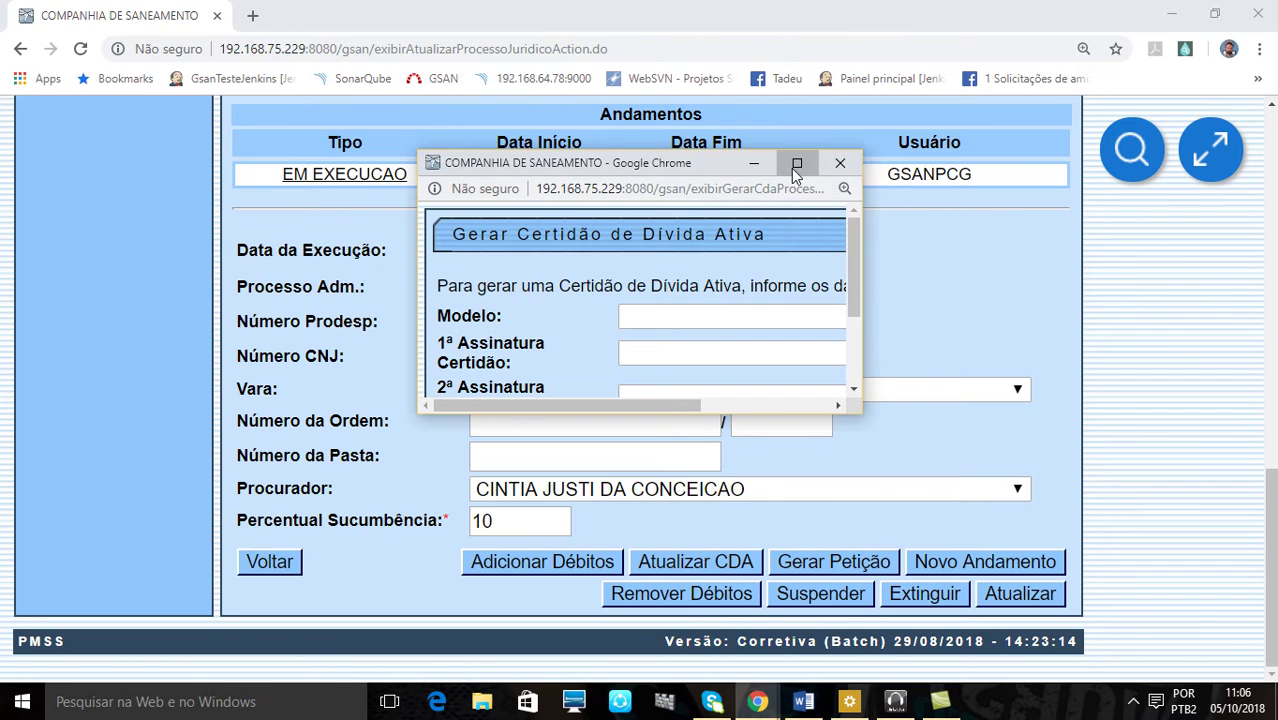
pyautogui.click(797, 163)
pyautogui.click(248, 166)
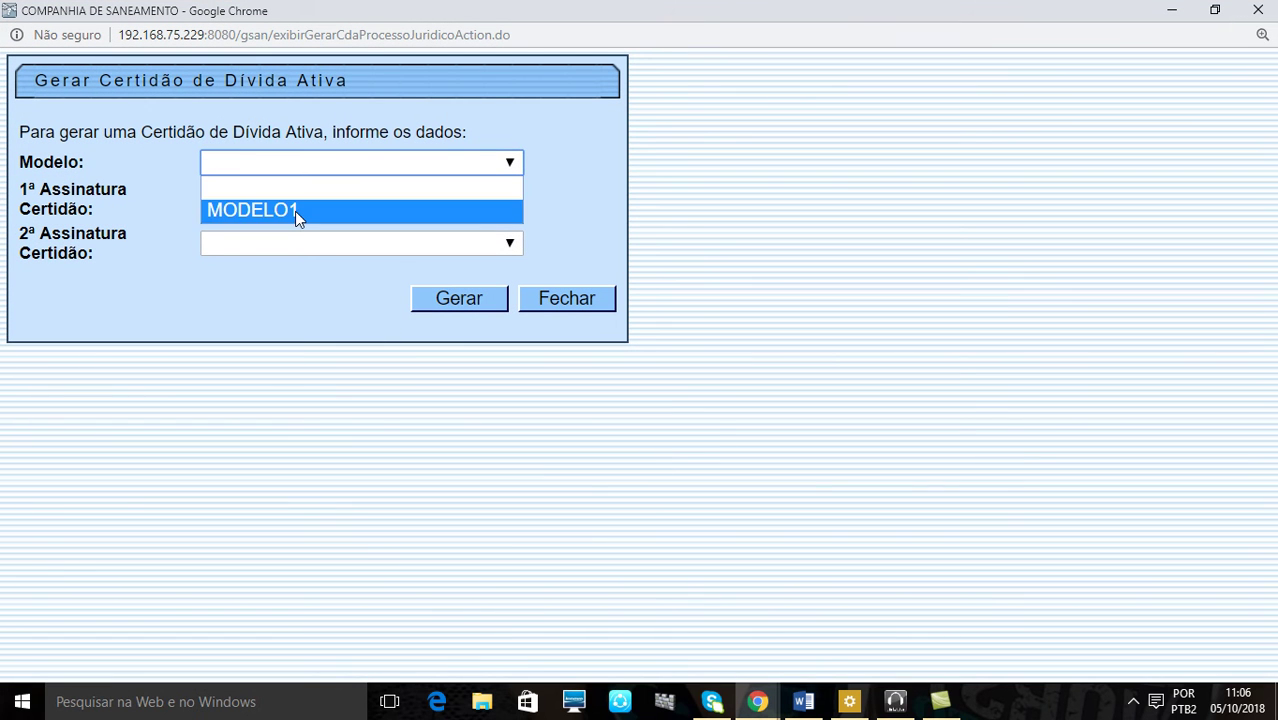
pyautogui.click(296, 212)
pyautogui.click(213, 196)
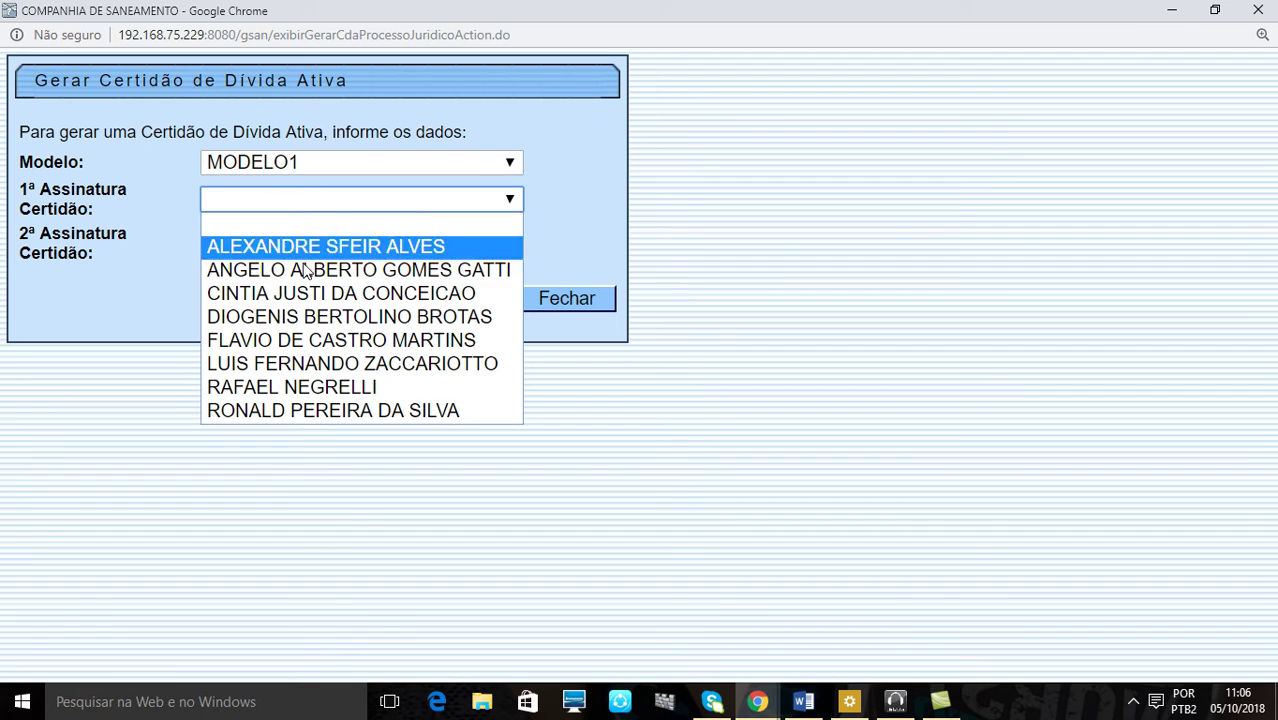
pyautogui.click(296, 317)
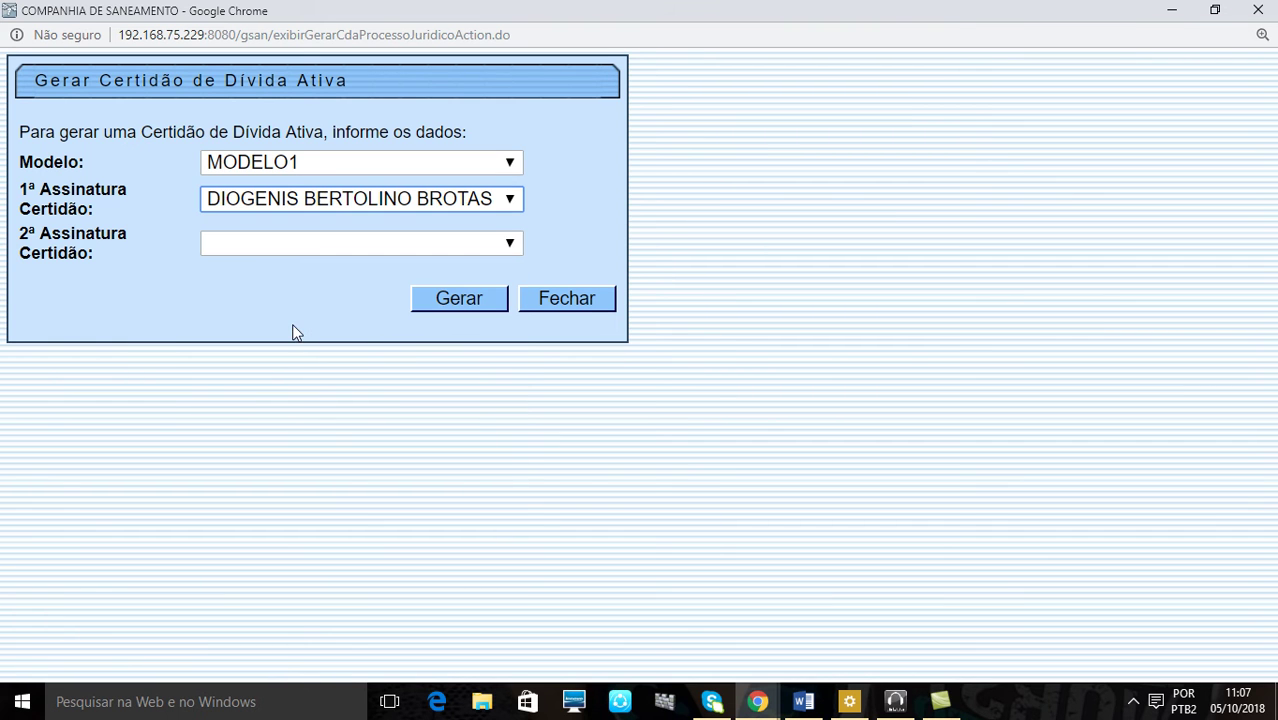
pyautogui.click(249, 247)
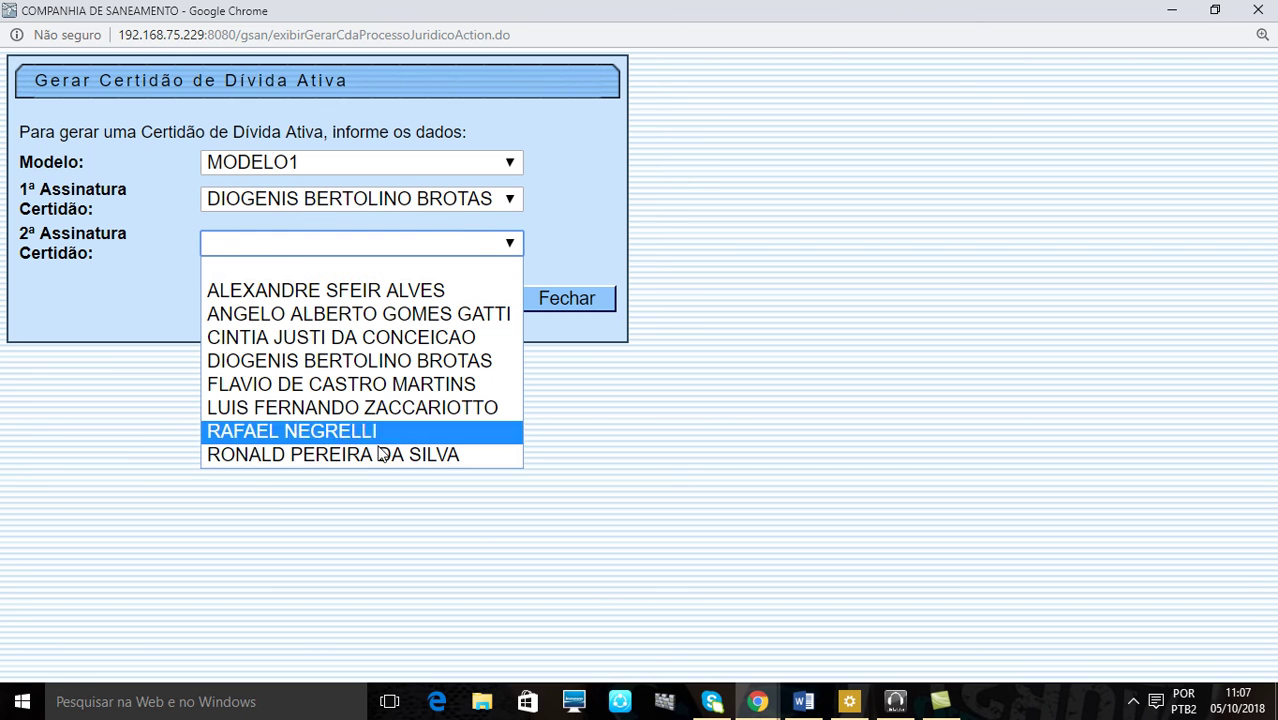
pyautogui.click(281, 410)
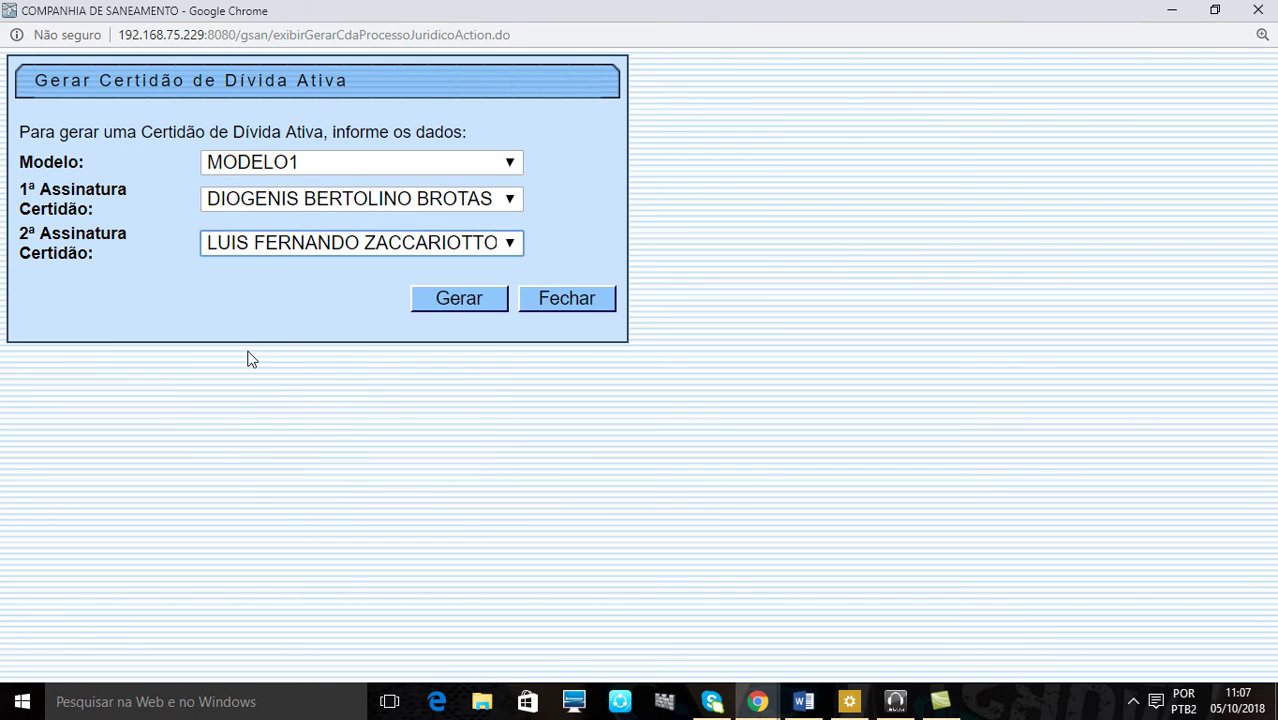
pyautogui.click(447, 310)
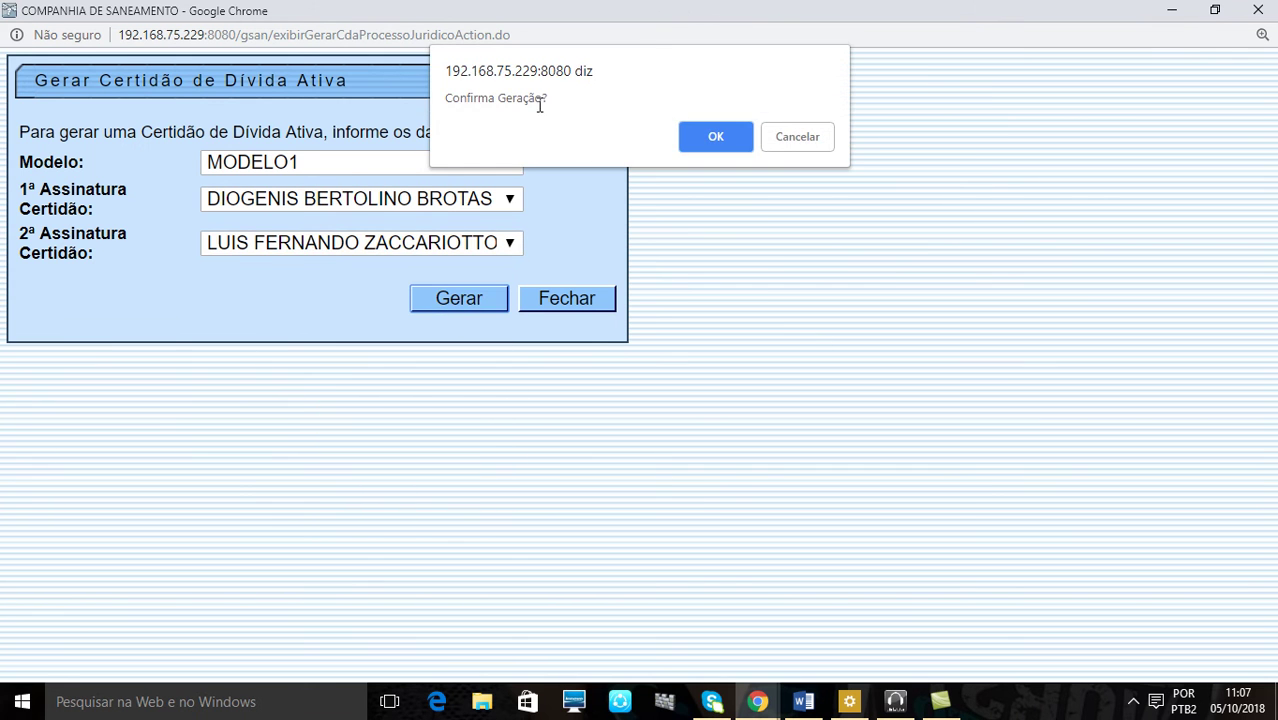
pyautogui.click(709, 138)
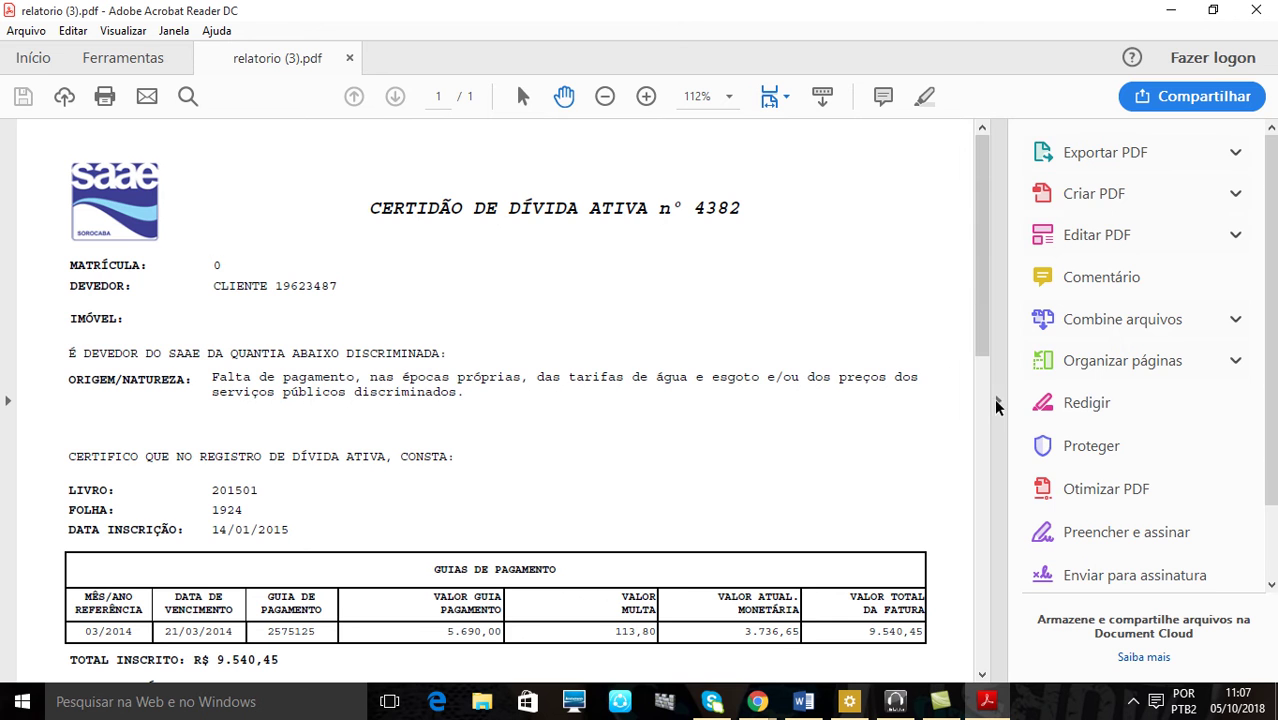
# Step: Read the generated CDA PDF through to its signatures, and close it along with the certificate generation window
pyautogui.click(996, 403)
pyautogui.scroll(-10, 879, 443)
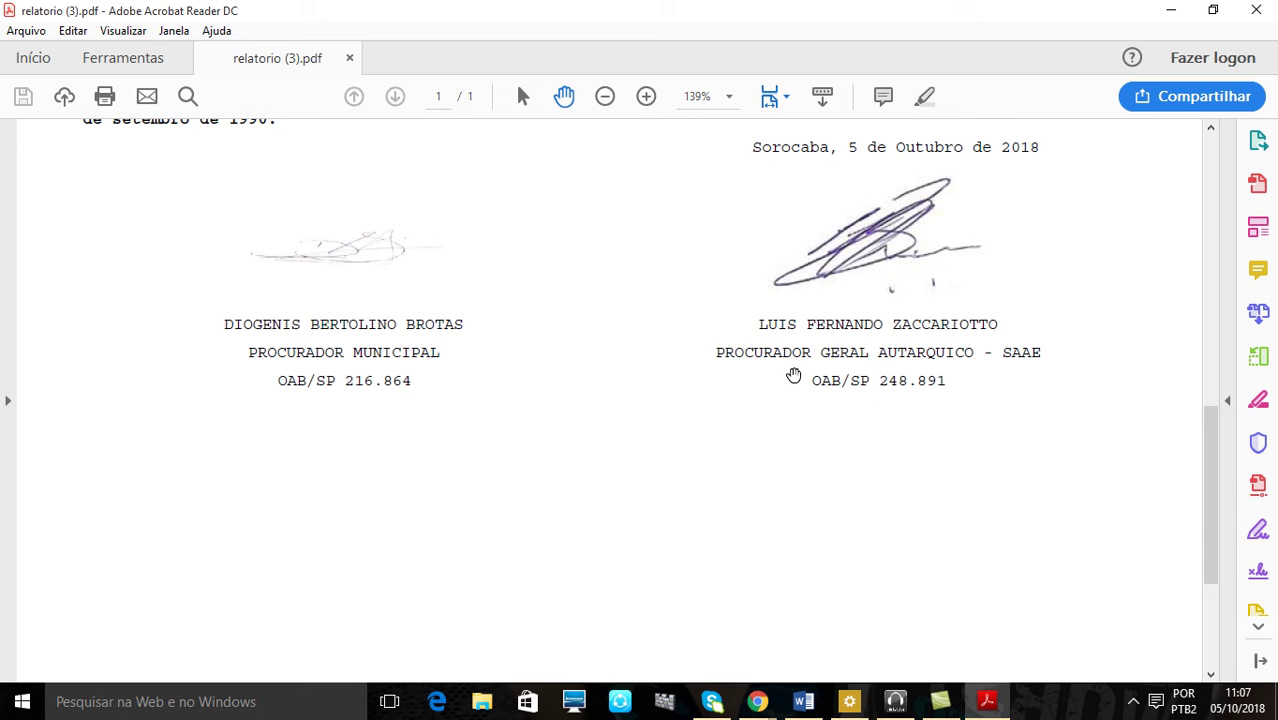
pyautogui.click(1250, 10)
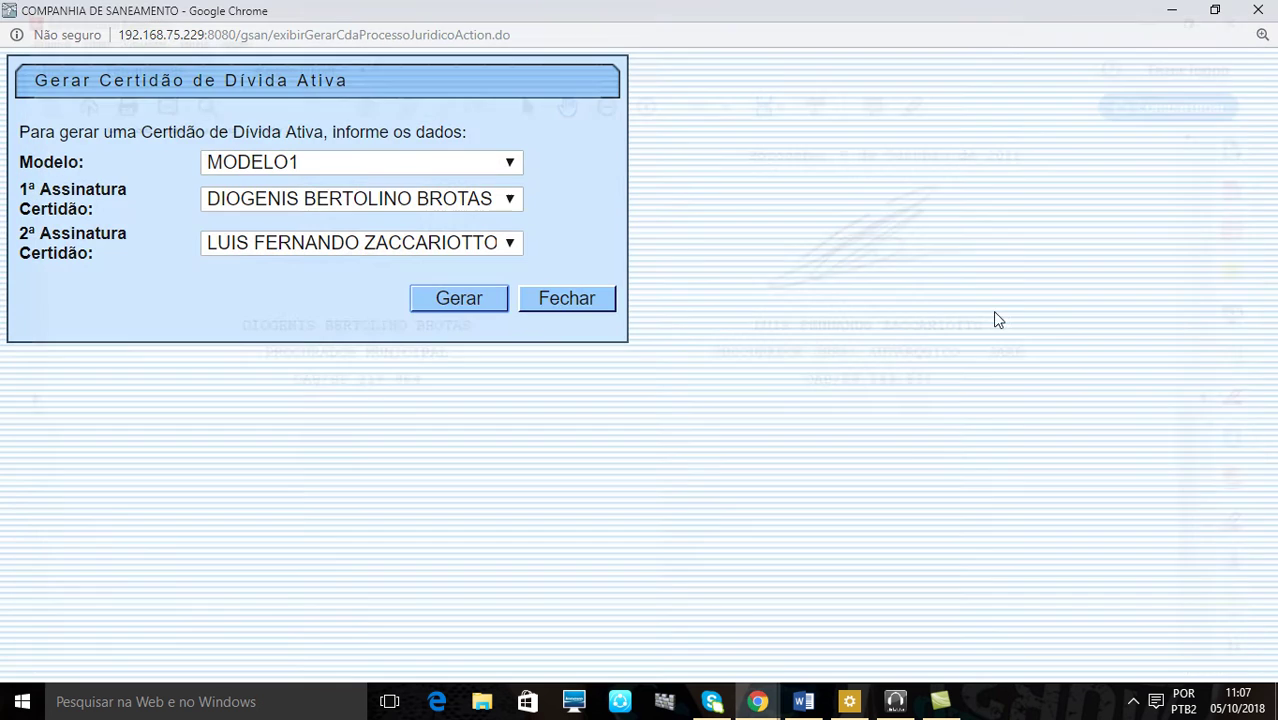
pyautogui.click(584, 306)
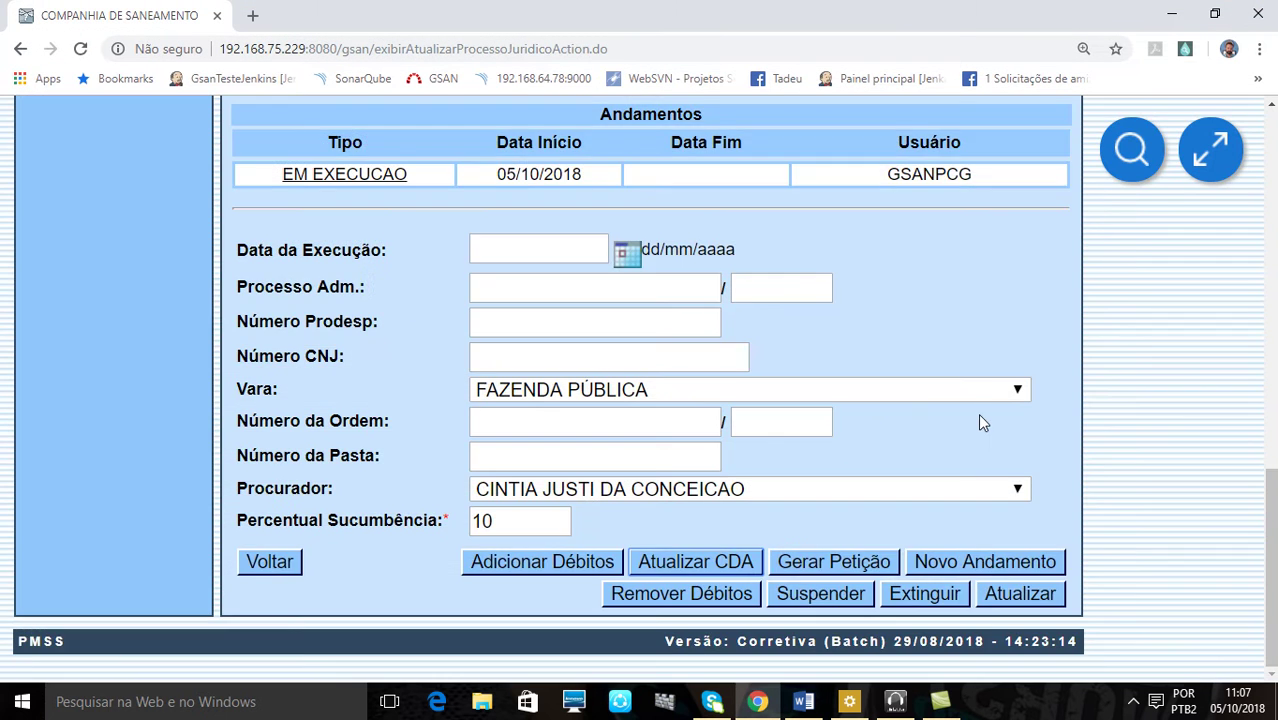
# Step: Reopen the third listed process from the process list to refresh it, and review its Certidão Dívida Ativa and Petições tables
pyautogui.scroll(4, 983, 427)
pyautogui.scroll(1, 785, 290)
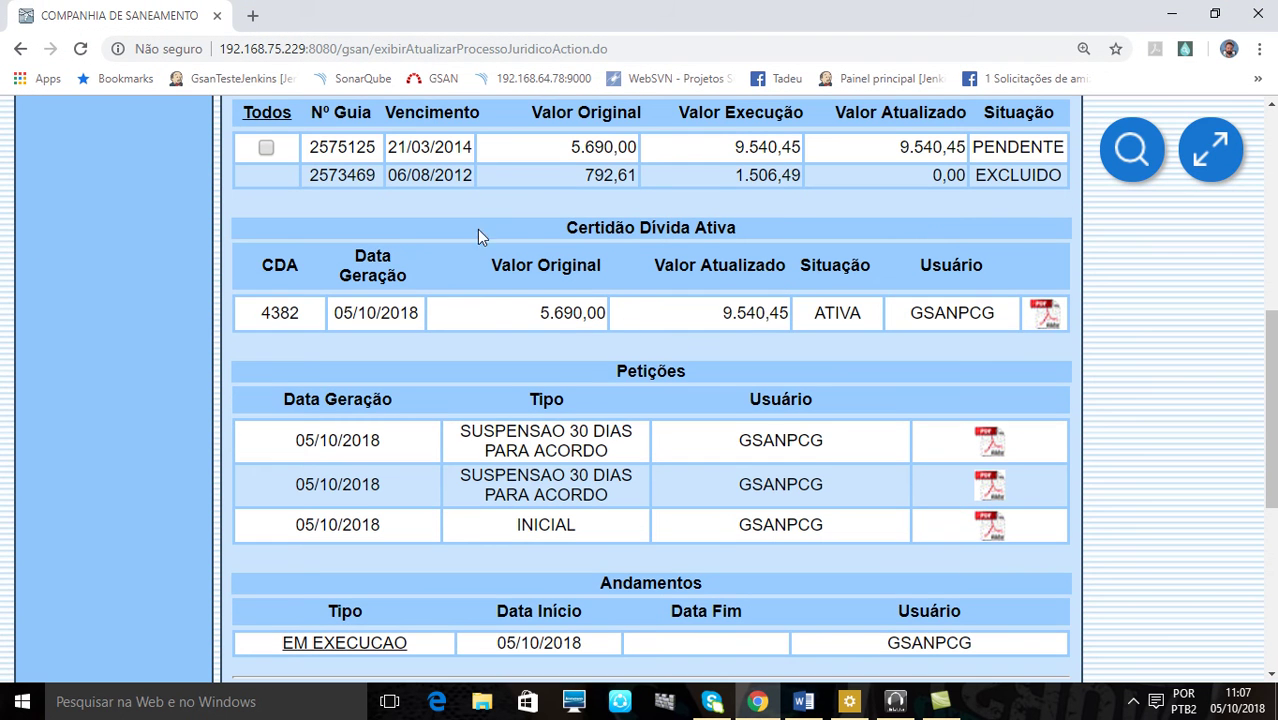
pyautogui.scroll(-5, 788, 295)
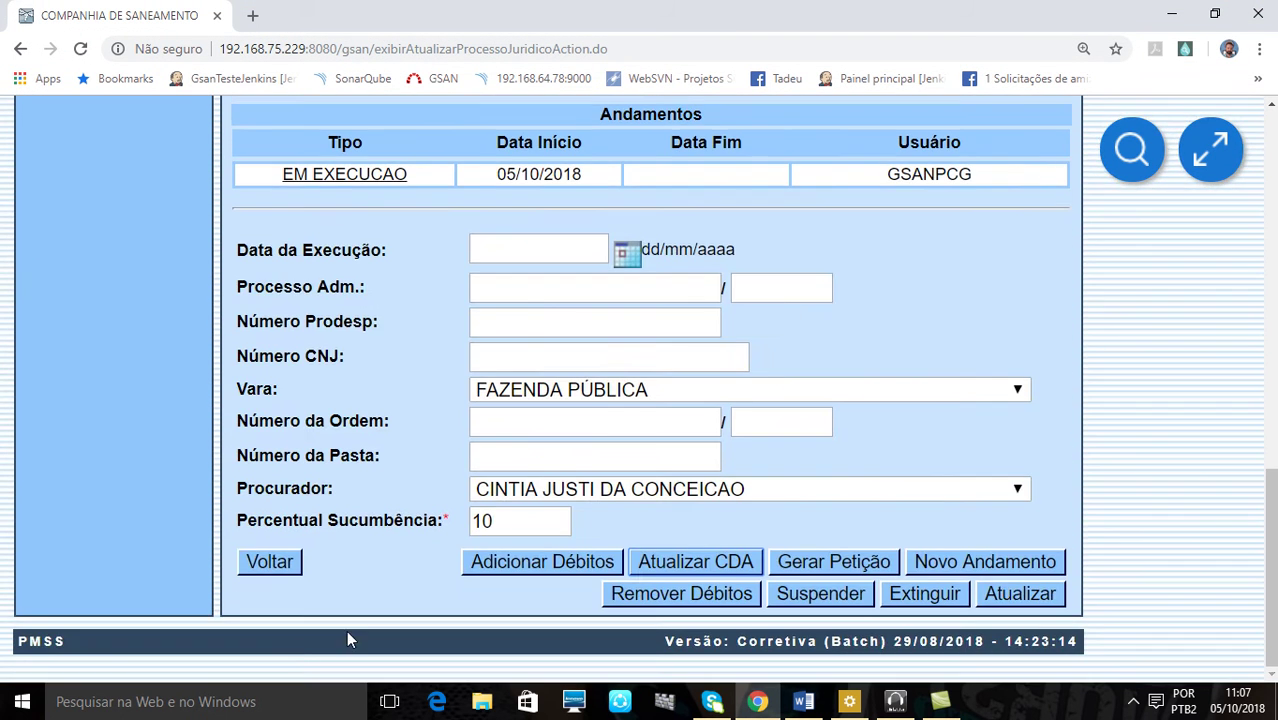
pyautogui.click(269, 566)
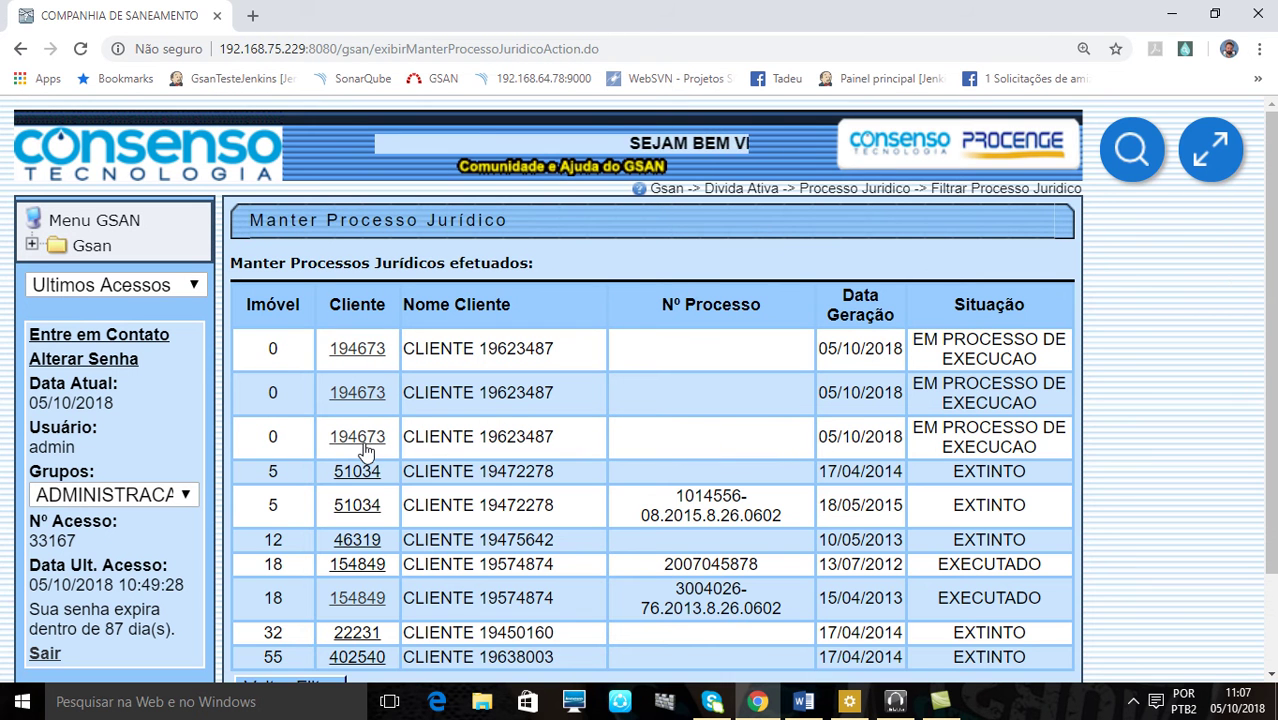
pyautogui.click(358, 441)
pyautogui.scroll(-3, 1141, 461)
pyautogui.scroll(-3, 1131, 461)
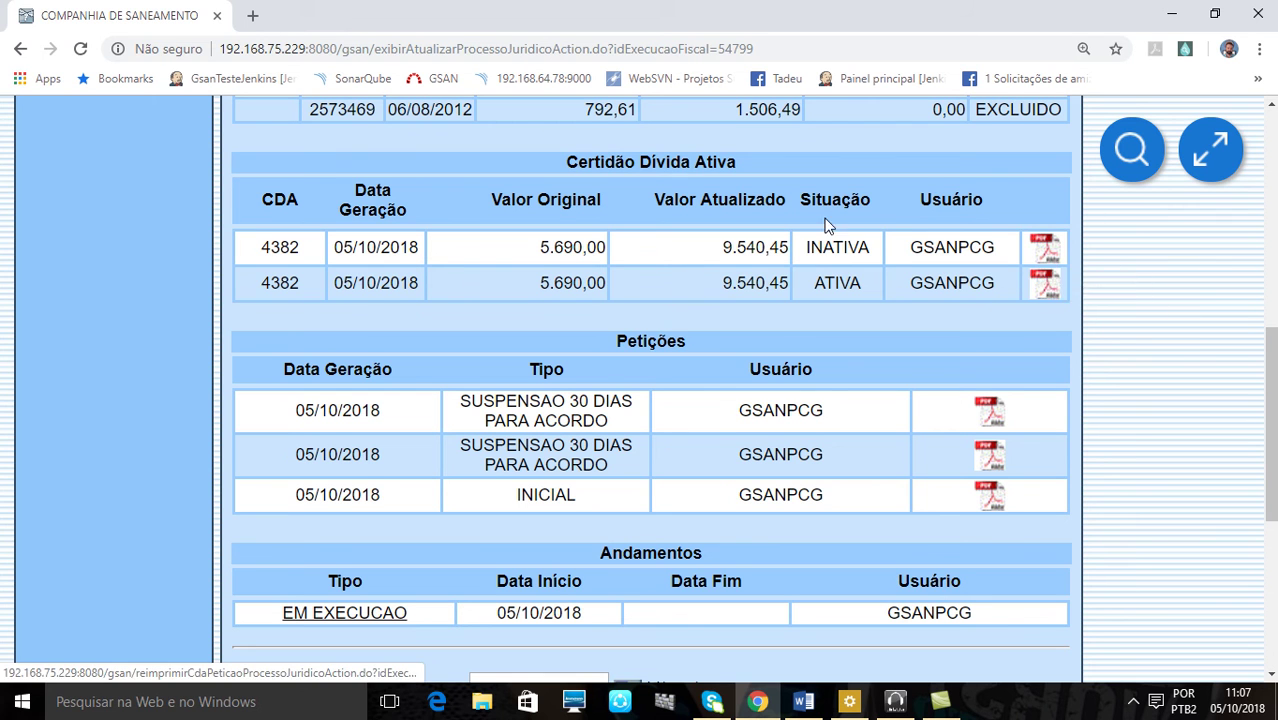
pyautogui.scroll(-5, 870, 251)
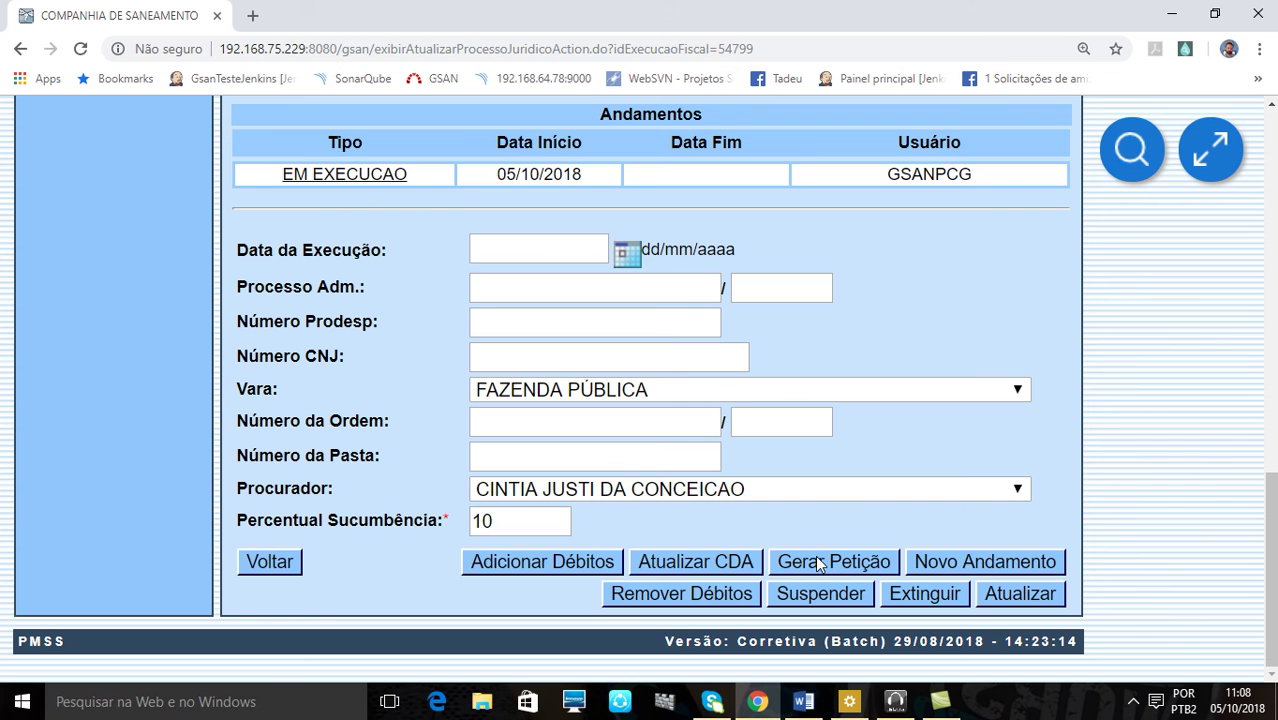
pyautogui.scroll(4, 1230, 442)
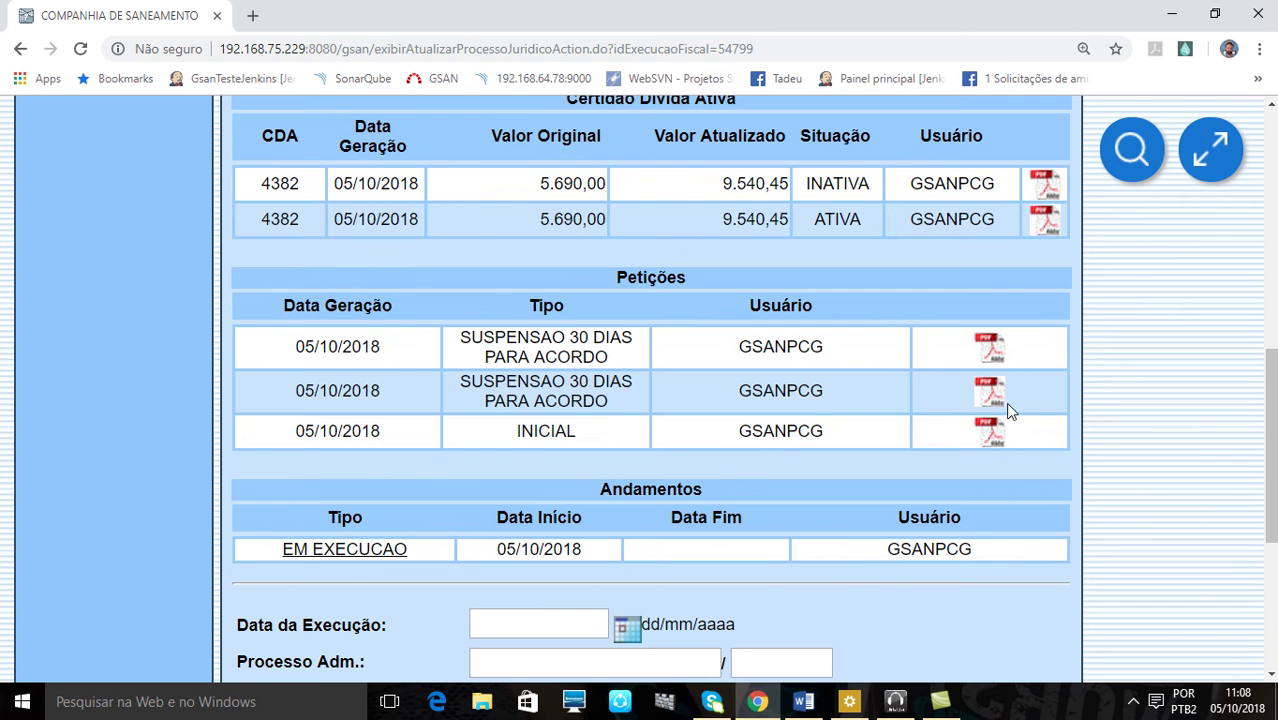
pyautogui.scroll(-4, 996, 396)
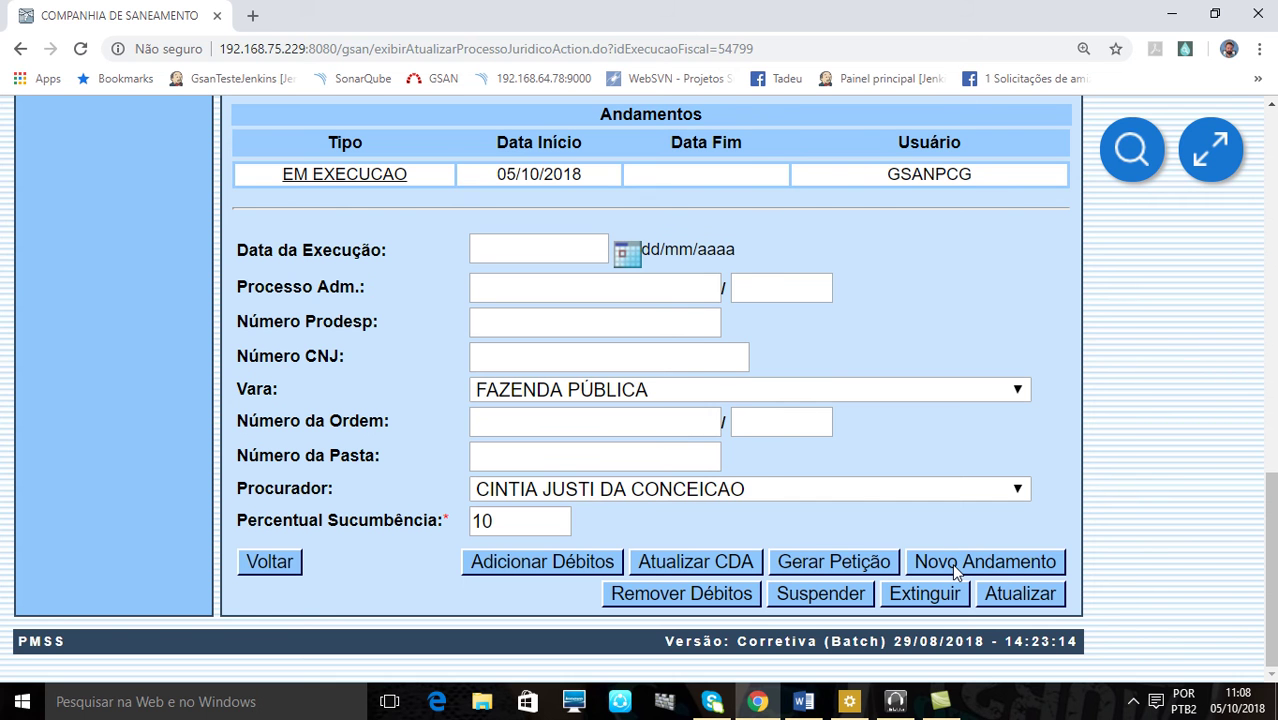
# Step: Fill in a new CONCLUSO PARA DECISAO andamento with Data Início 05/10/2018 and Data Fim 08/10/2018, and close the form without saving
pyautogui.click(952, 563)
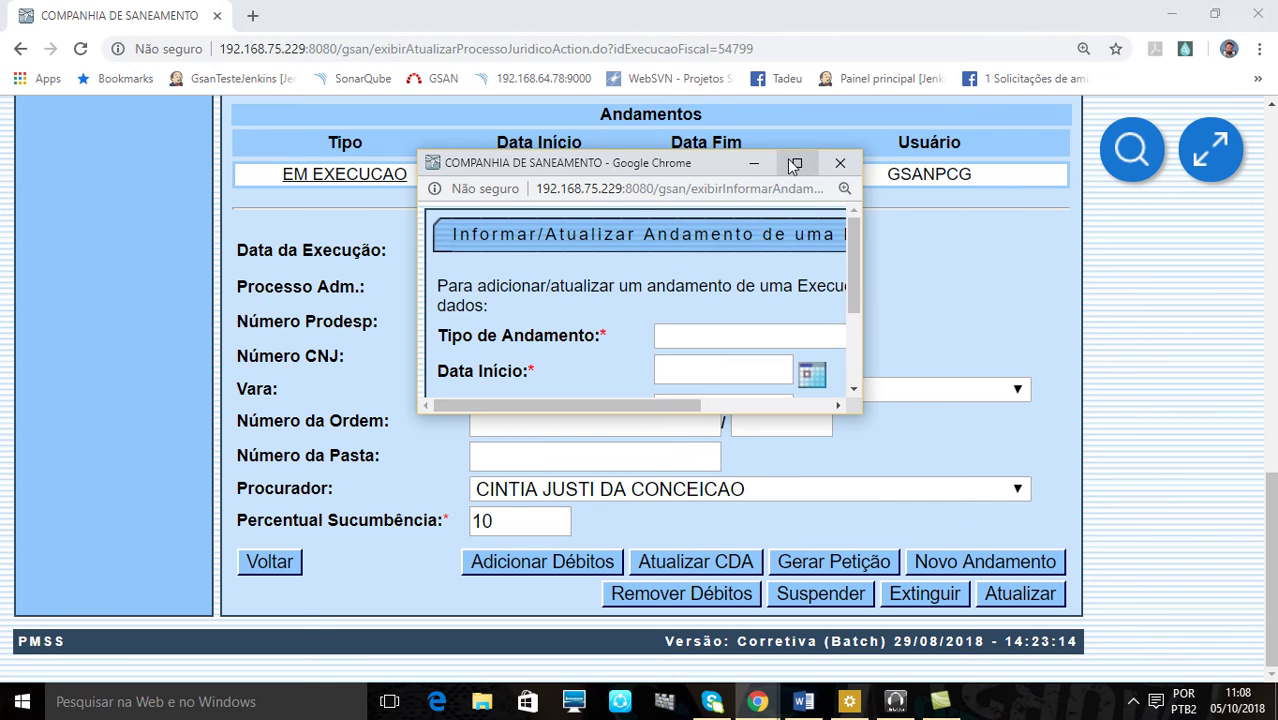
pyautogui.click(793, 163)
pyautogui.click(294, 186)
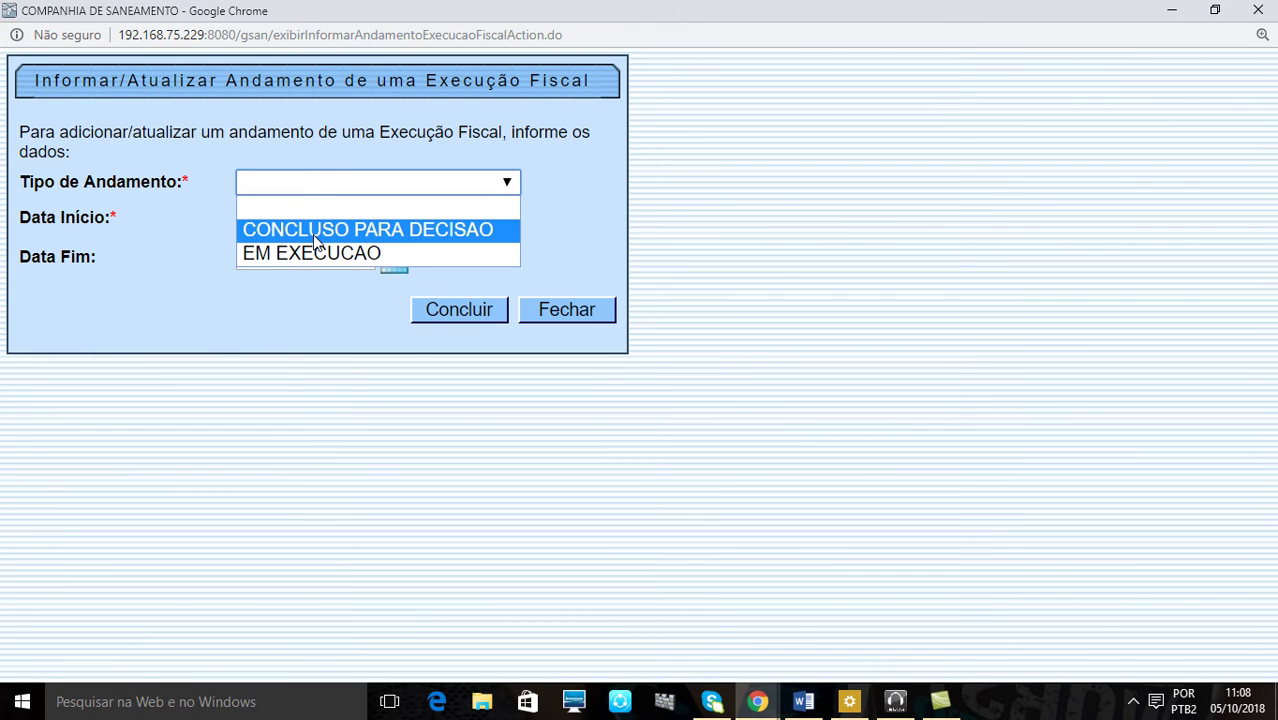
pyautogui.click(318, 232)
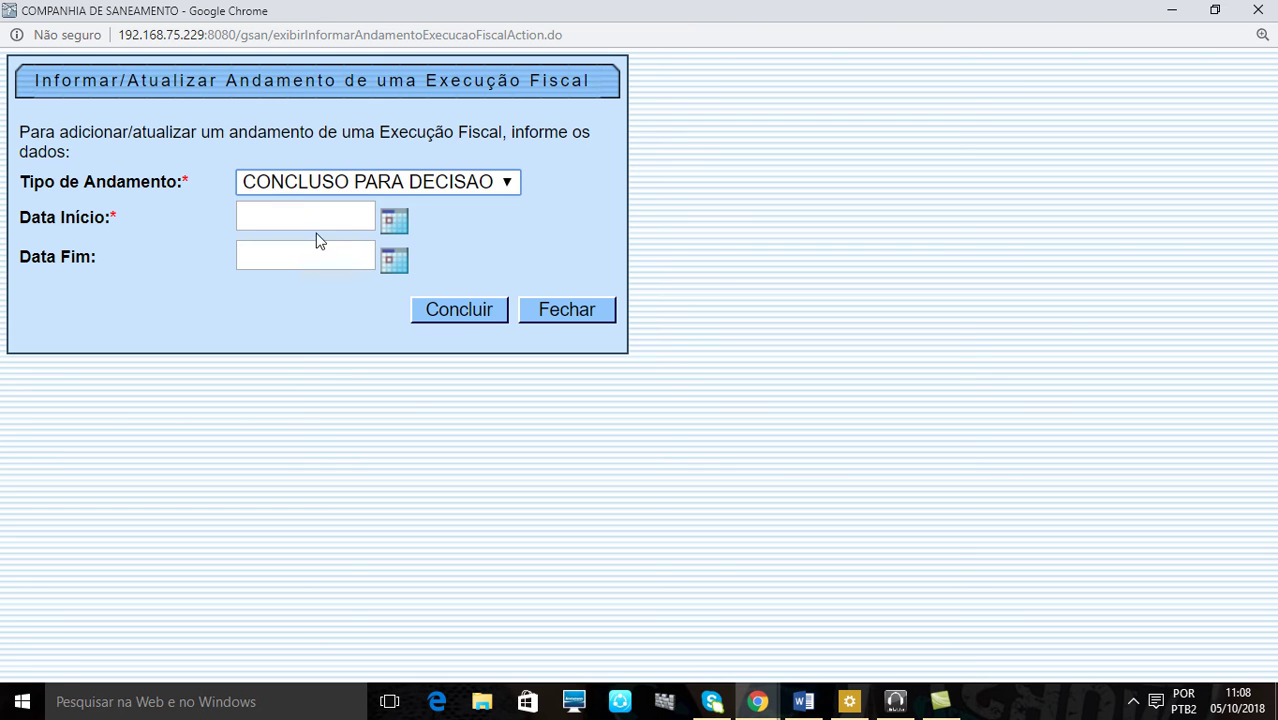
pyautogui.click(394, 220)
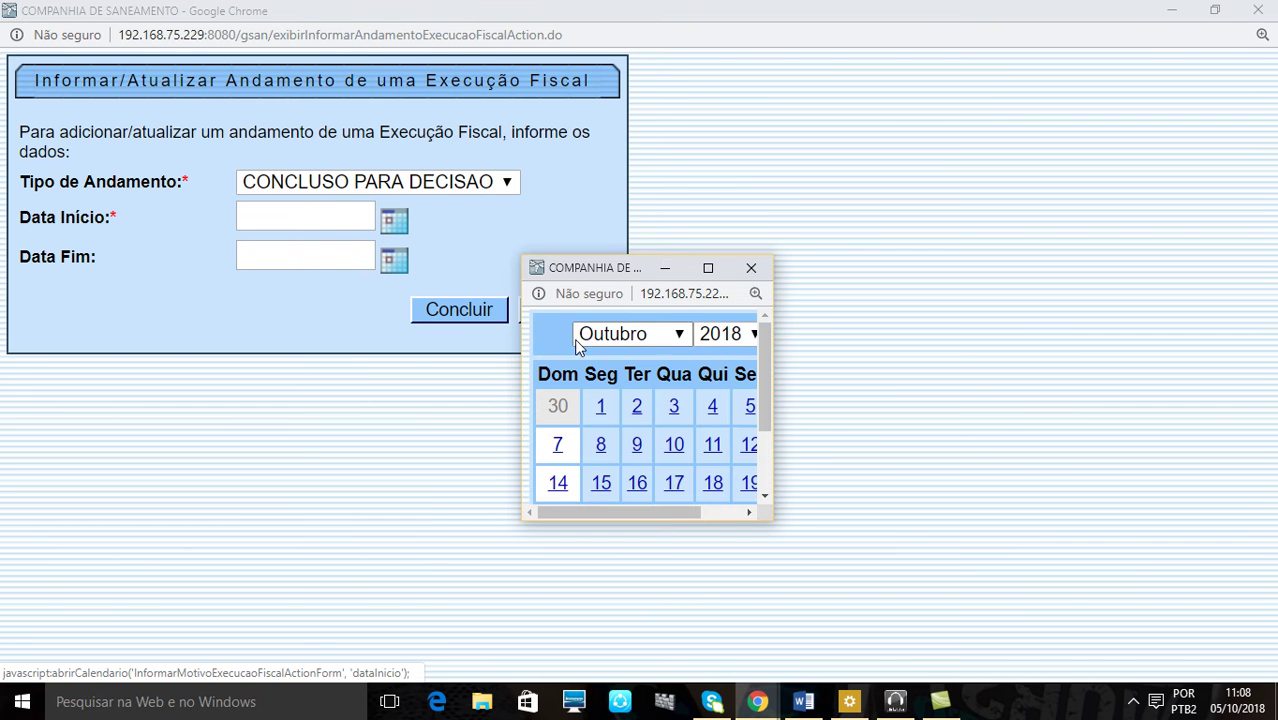
pyautogui.click(709, 269)
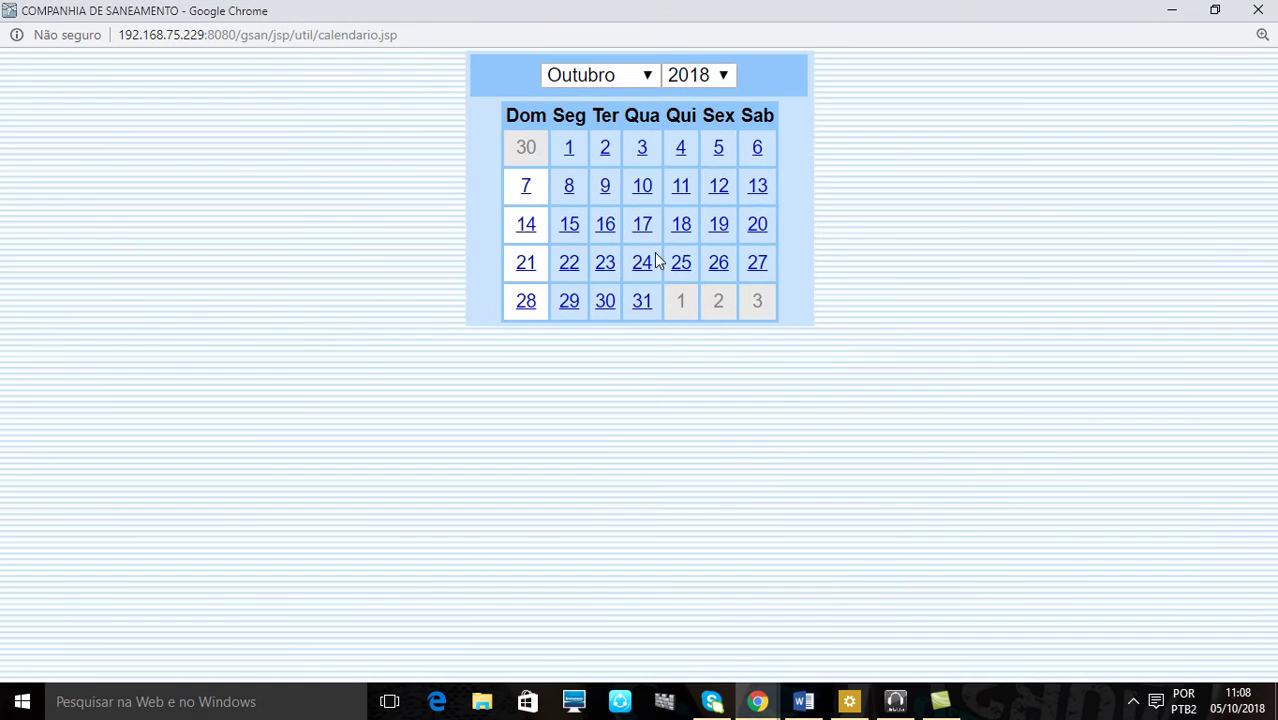
pyautogui.click(717, 150)
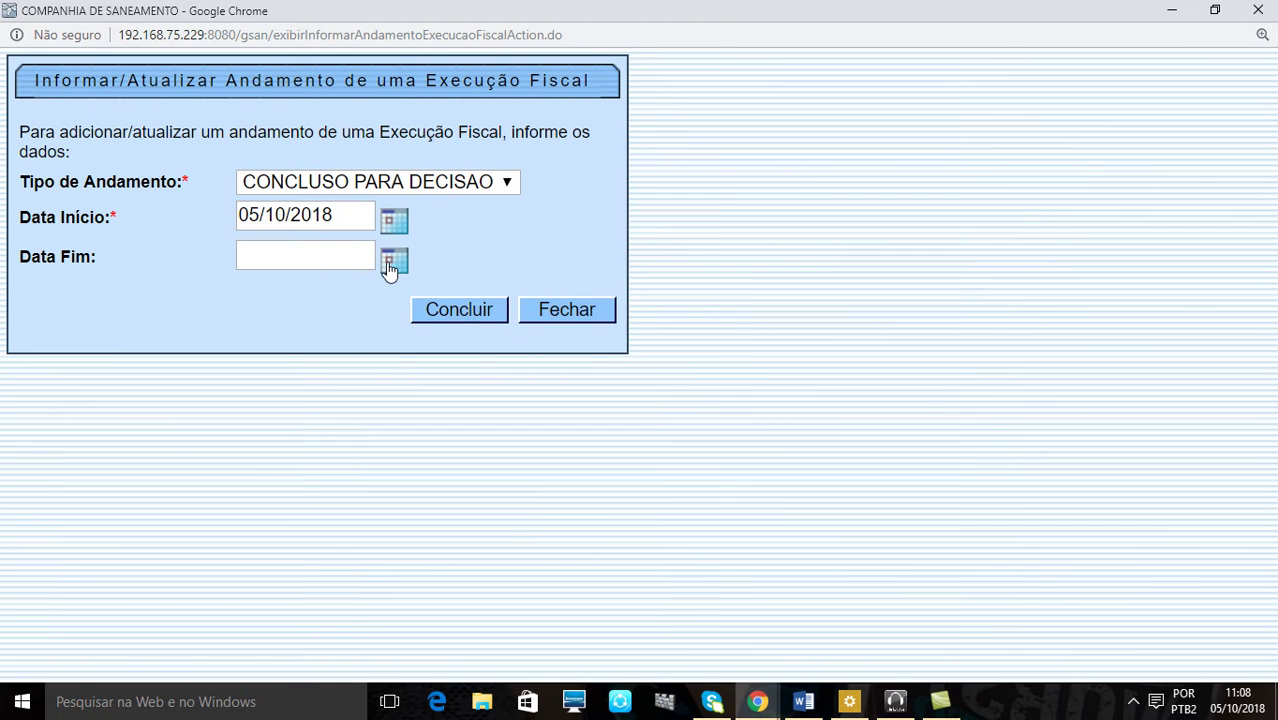
pyautogui.click(391, 272)
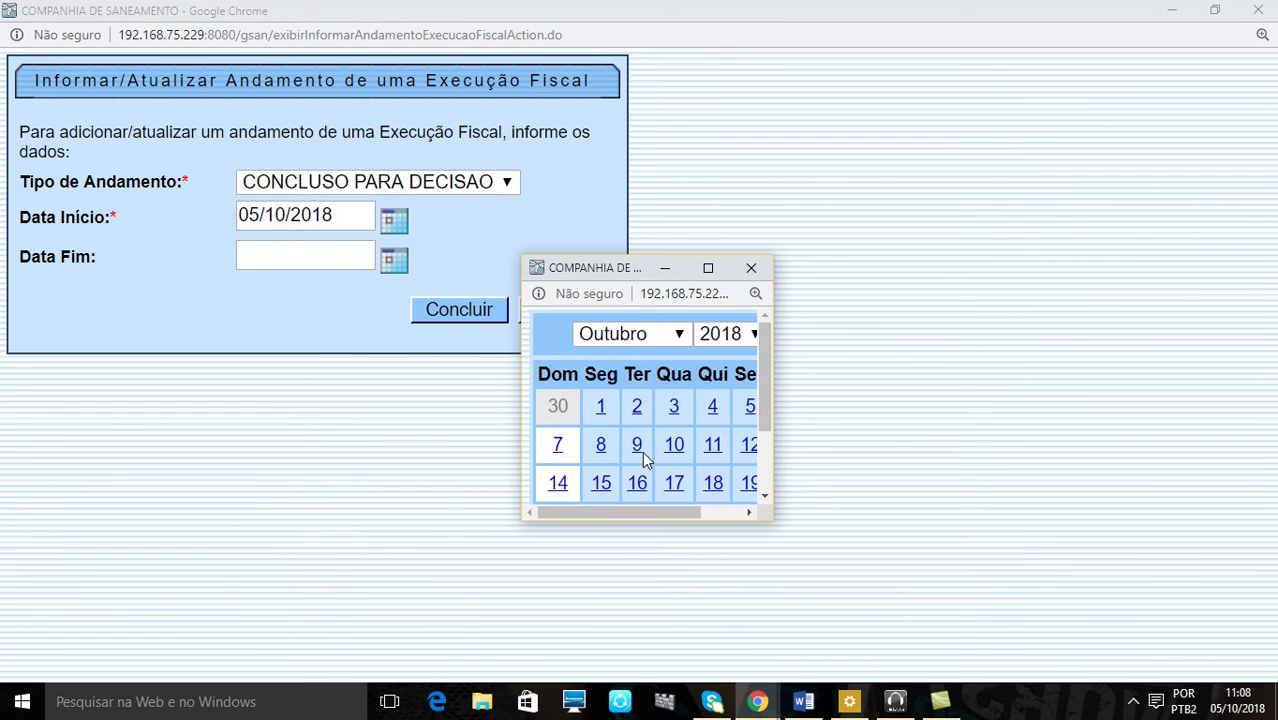
pyautogui.click(601, 447)
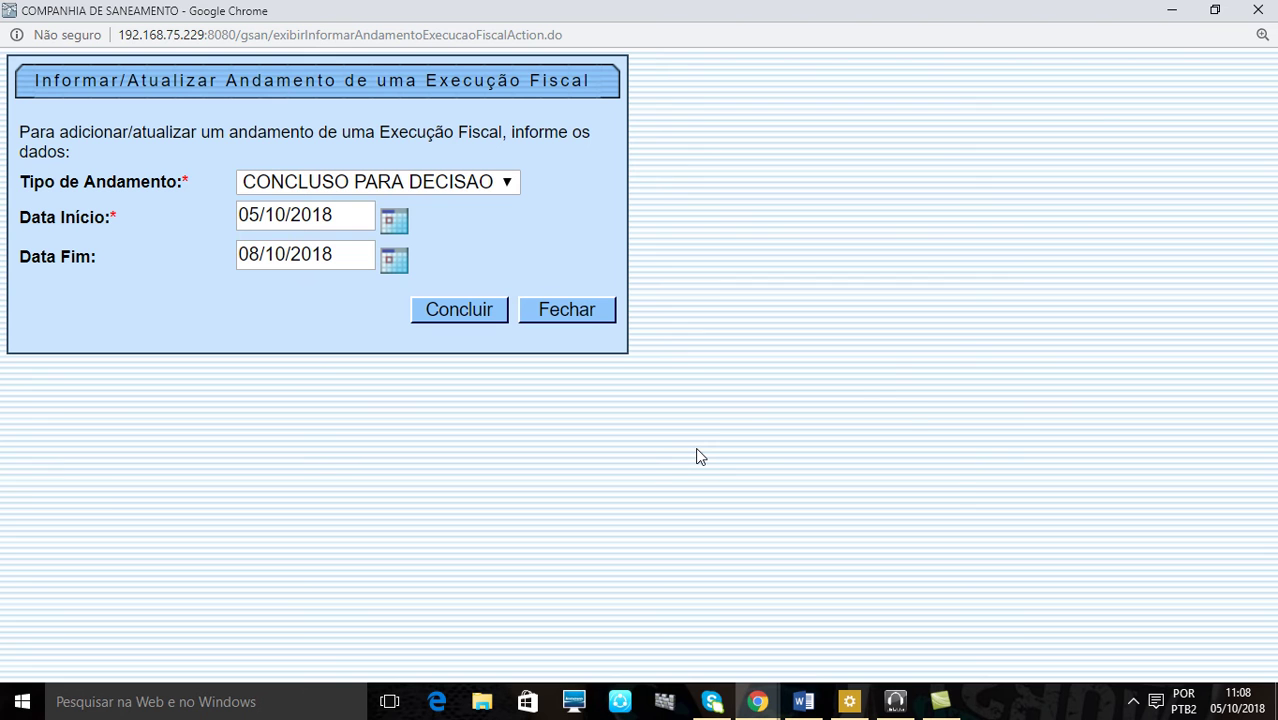
pyautogui.click(1257, 12)
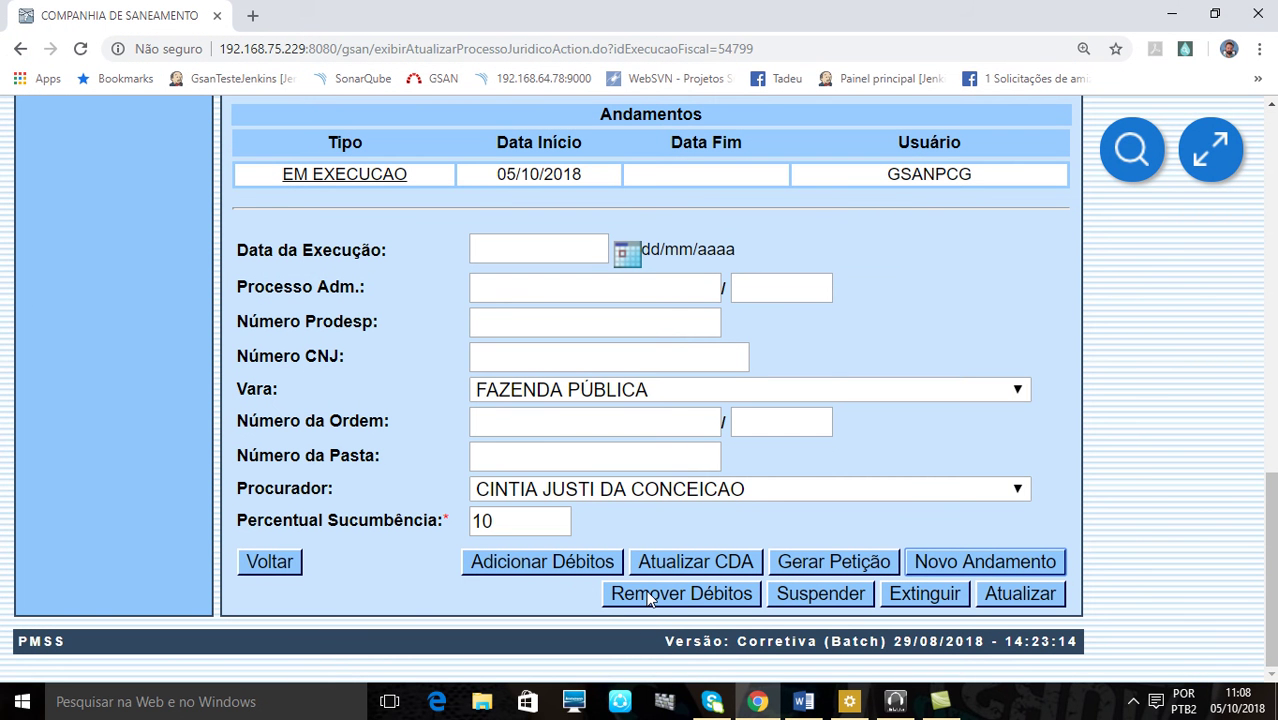
# Step: Set Data Suspensão to 15/10/2018 in the suspension form, view the Motivo Suspensão options, and close the form without saving
pyautogui.scroll(6, 648, 597)
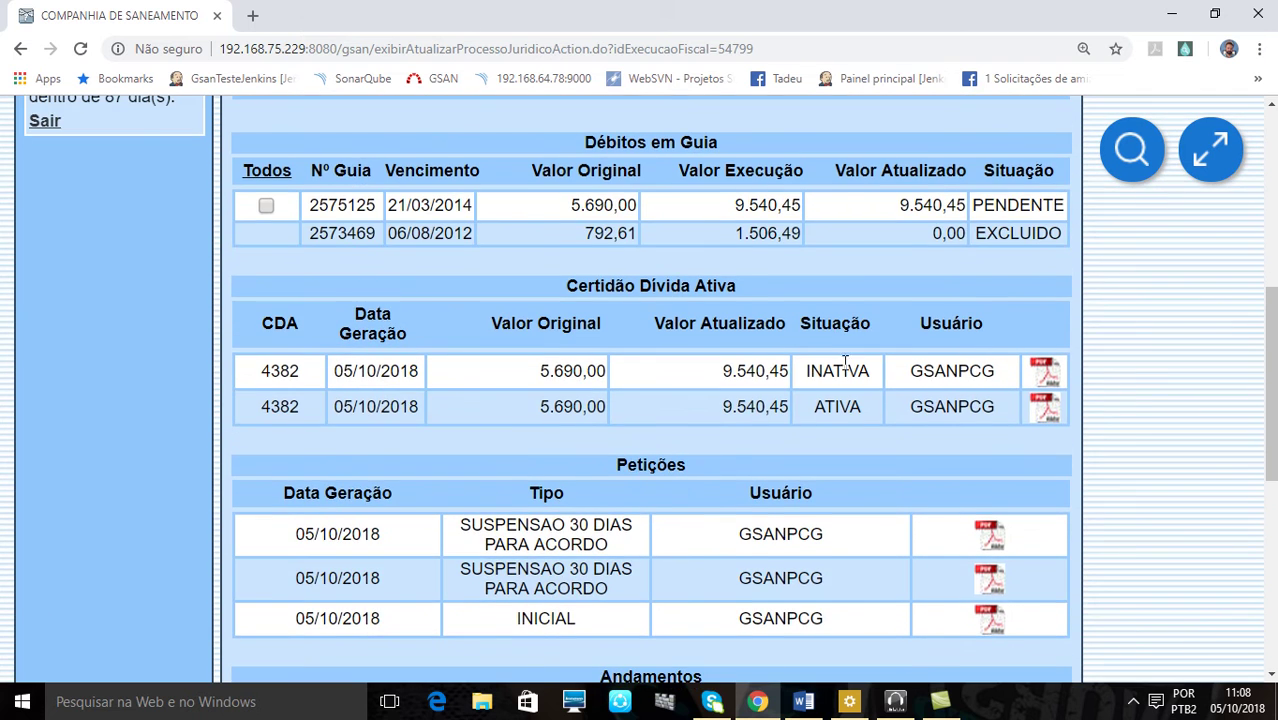
pyautogui.scroll(1, 430, 322)
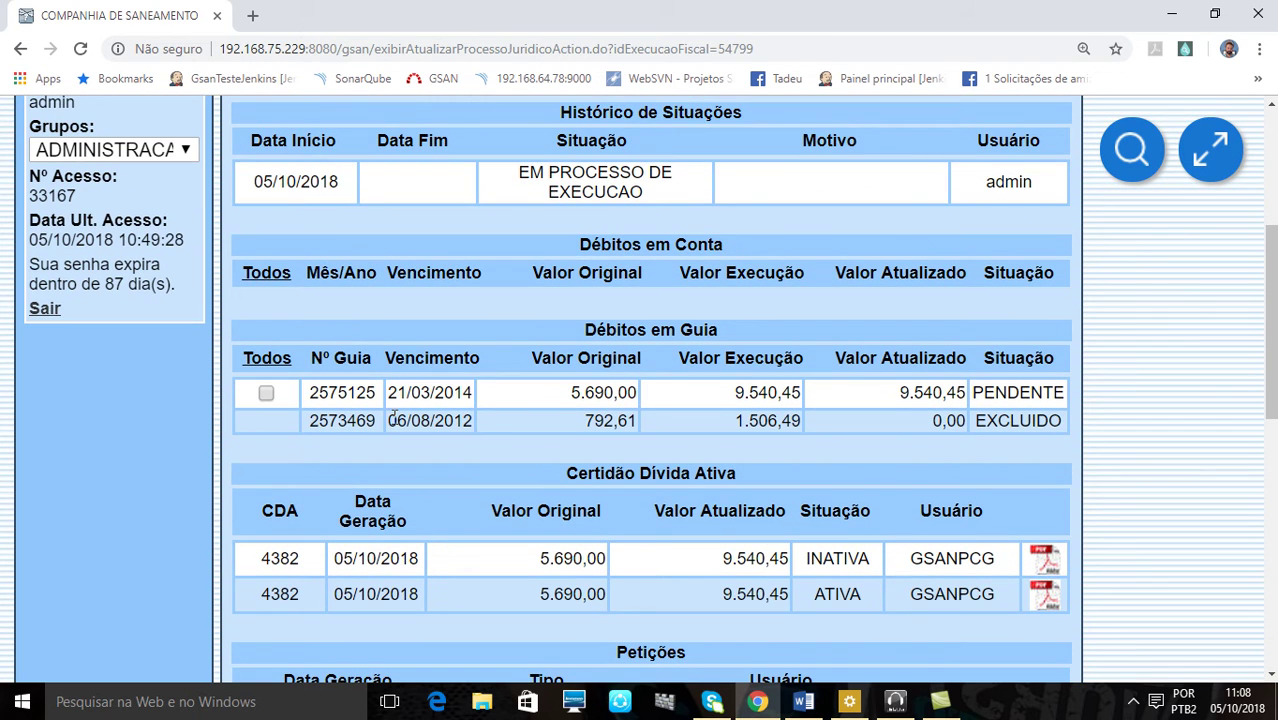
pyautogui.scroll(-7, 776, 510)
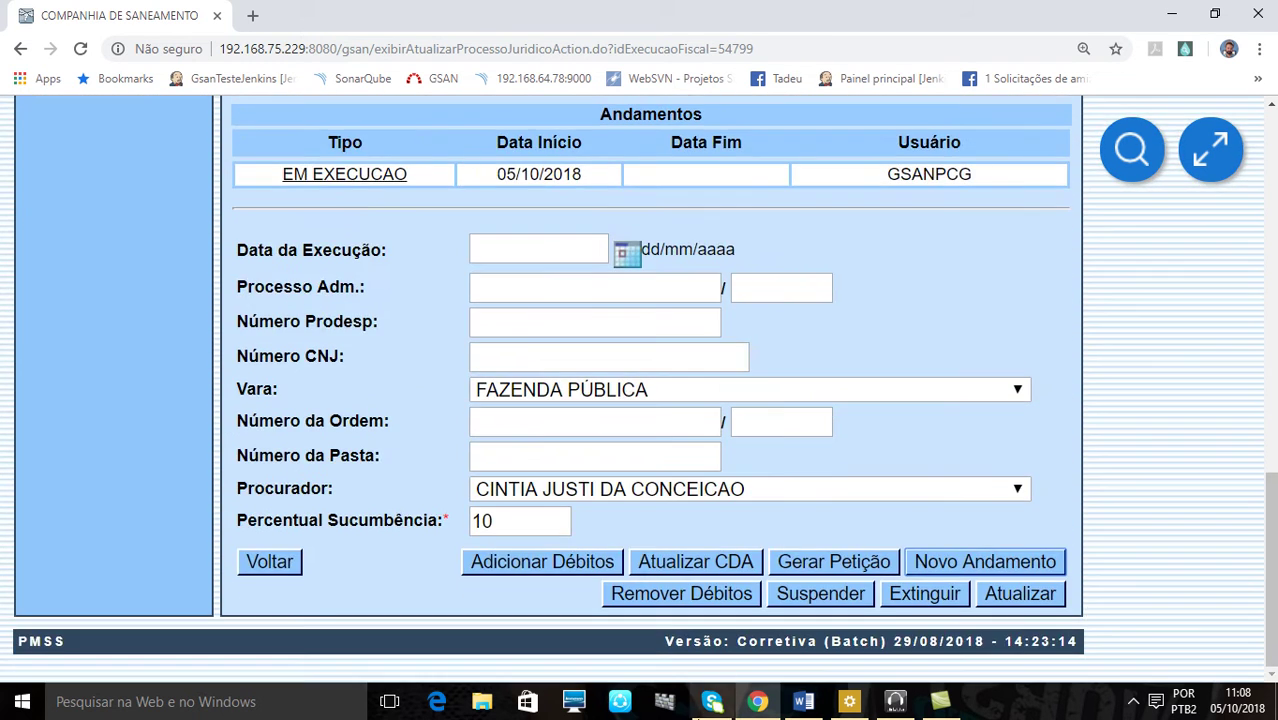
pyautogui.click(808, 596)
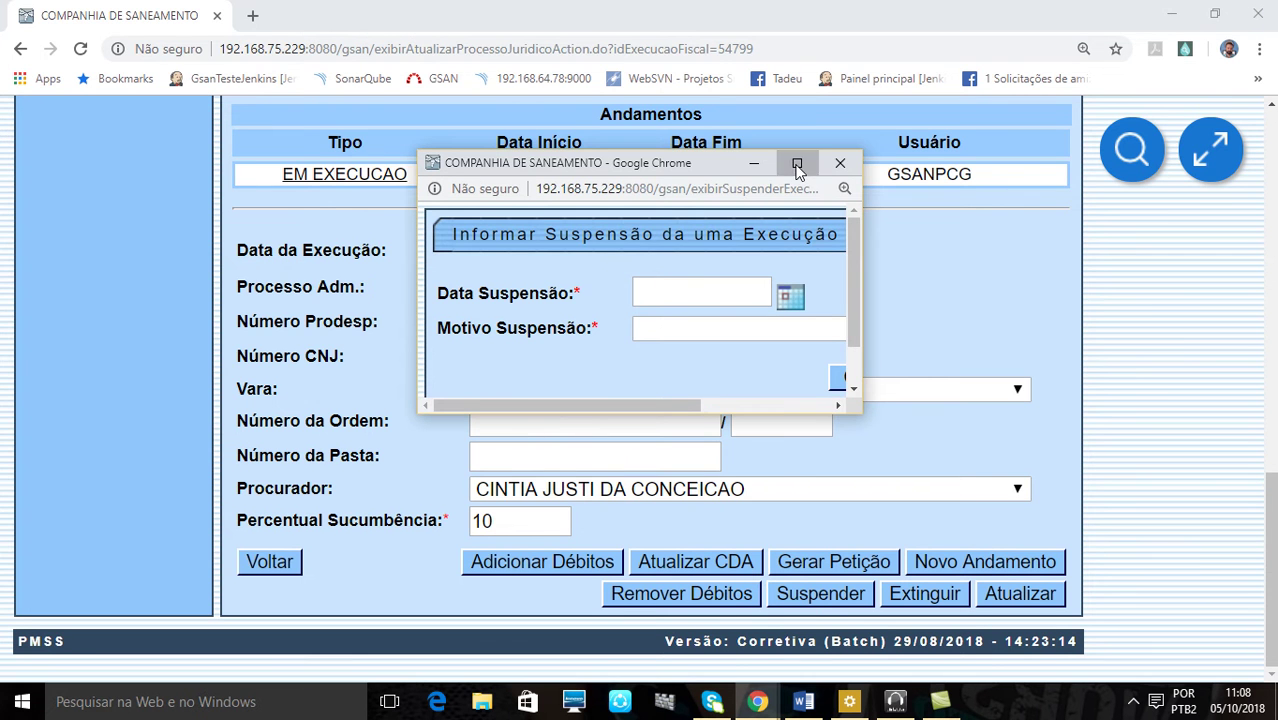
pyautogui.click(797, 162)
pyautogui.click(370, 152)
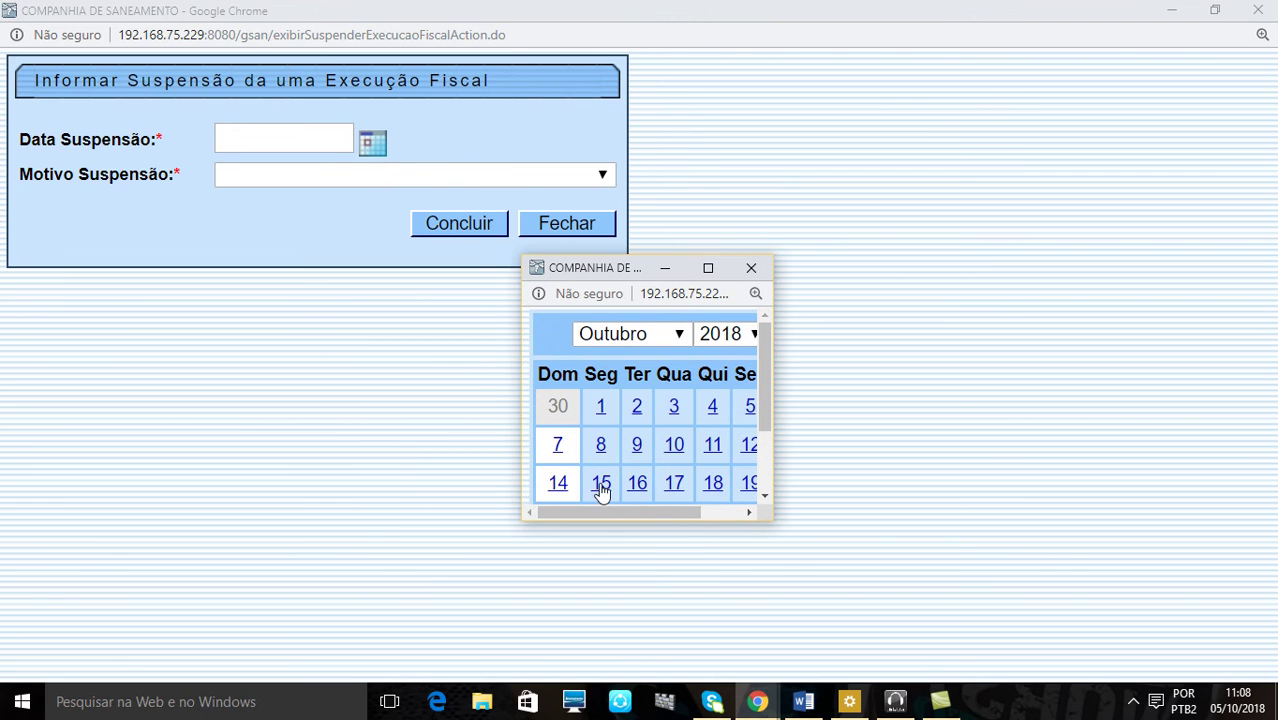
pyautogui.click(708, 267)
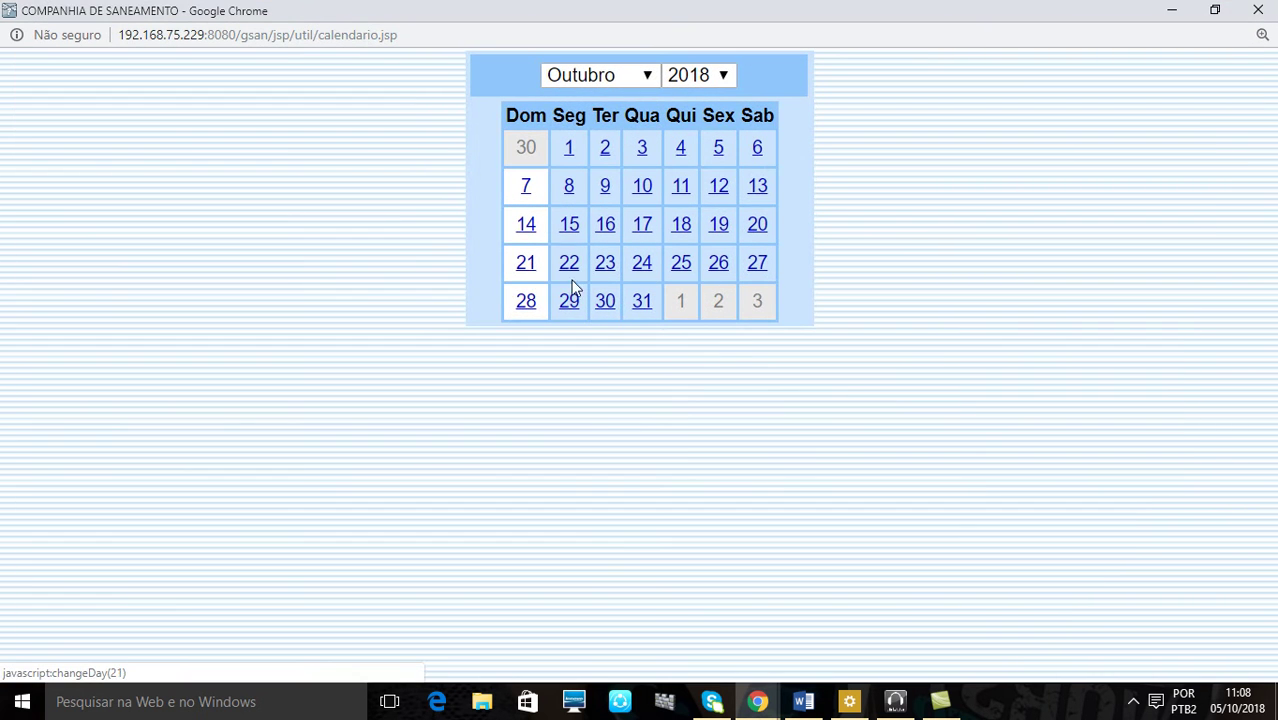
pyautogui.click(569, 226)
pyautogui.click(283, 175)
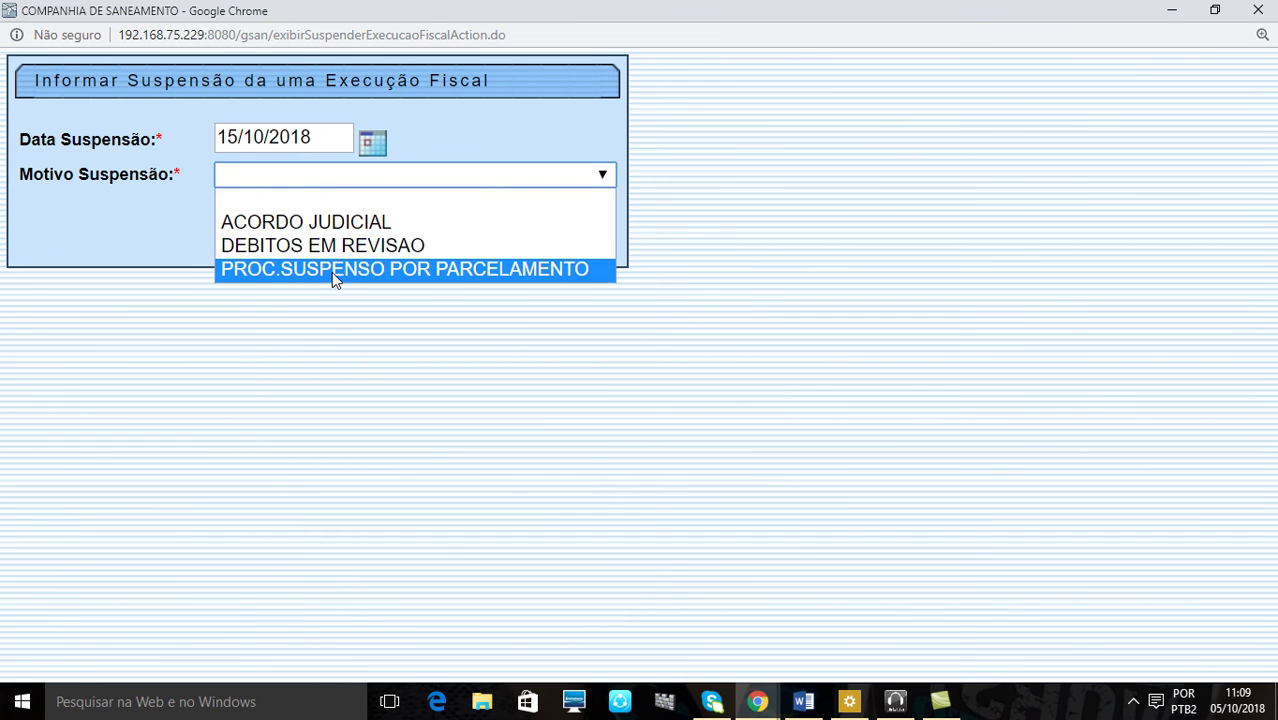
pyautogui.click(170, 244)
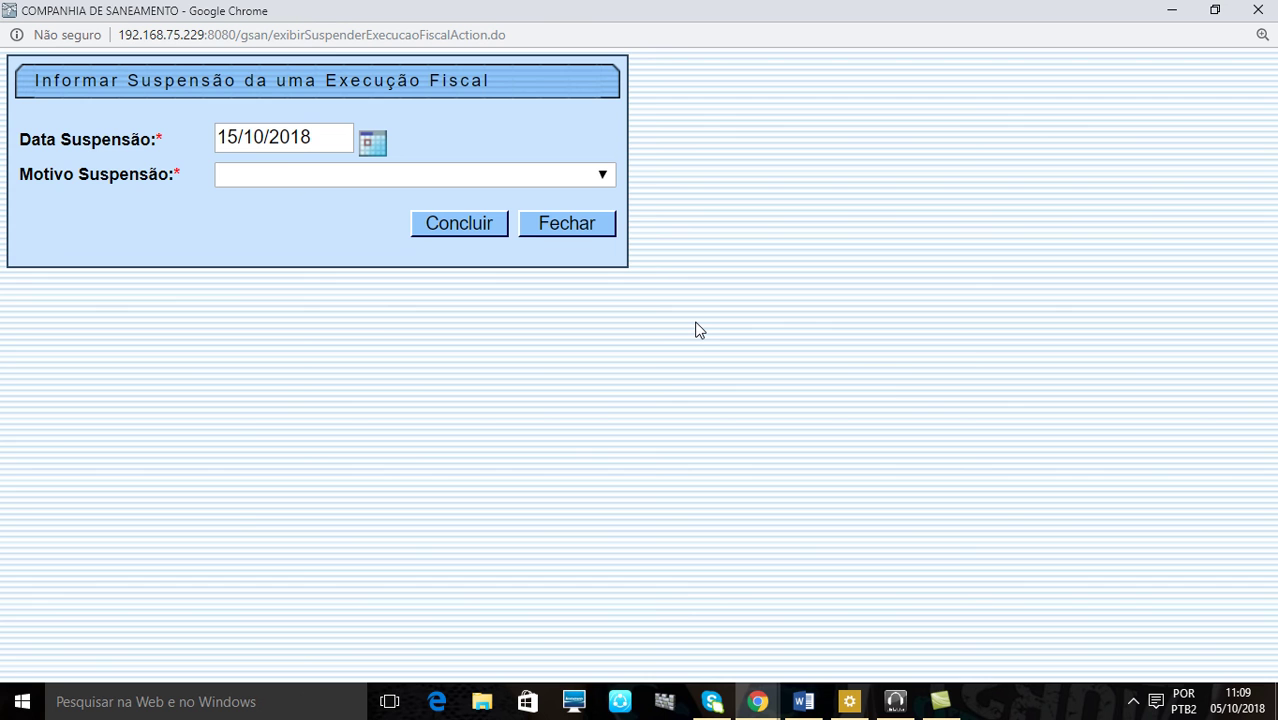
pyautogui.click(571, 223)
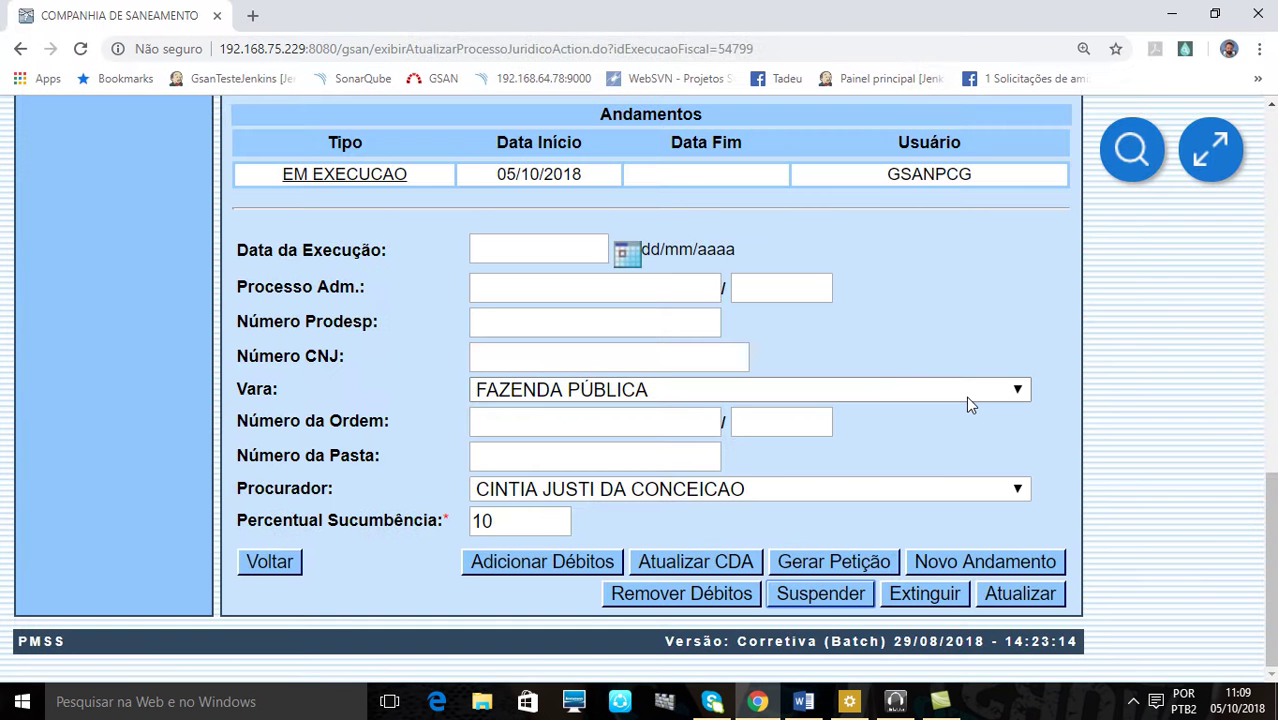
# Step: Set Data Extinção to 05/10/2018 in the extinction form, view the Motivo Extinção options, and close the form without saving
pyautogui.click(922, 595)
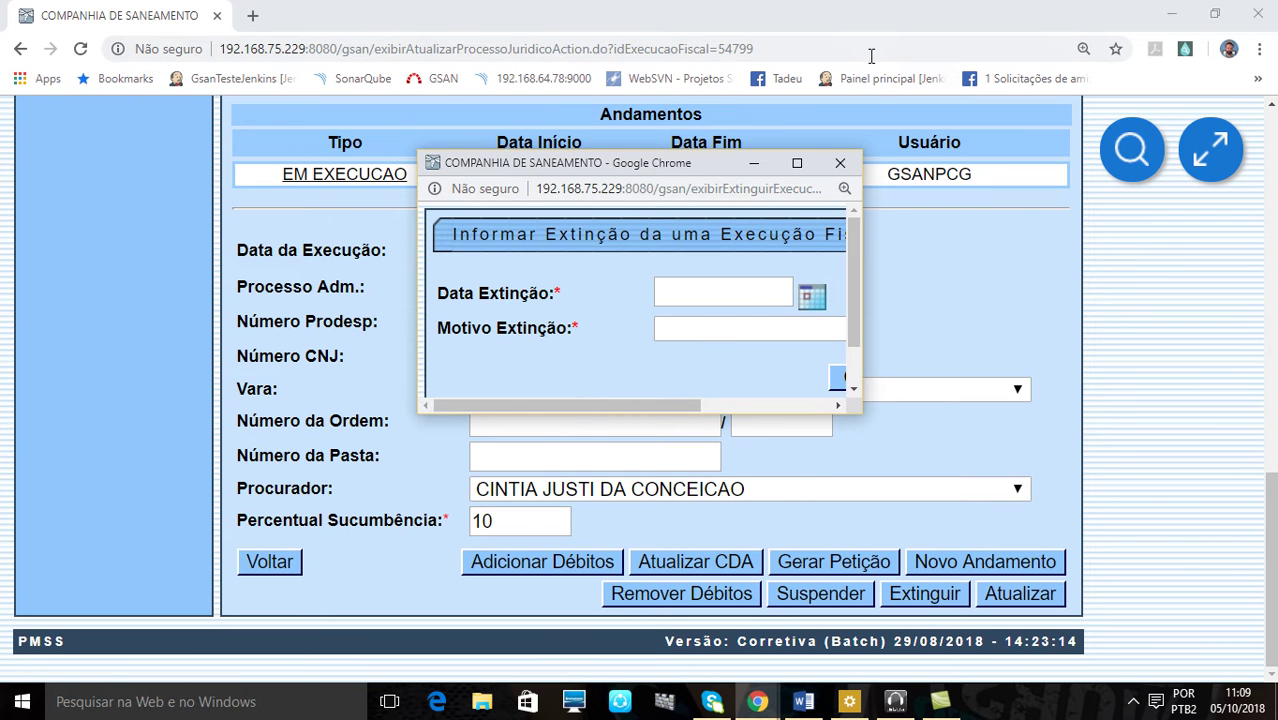
pyautogui.click(797, 162)
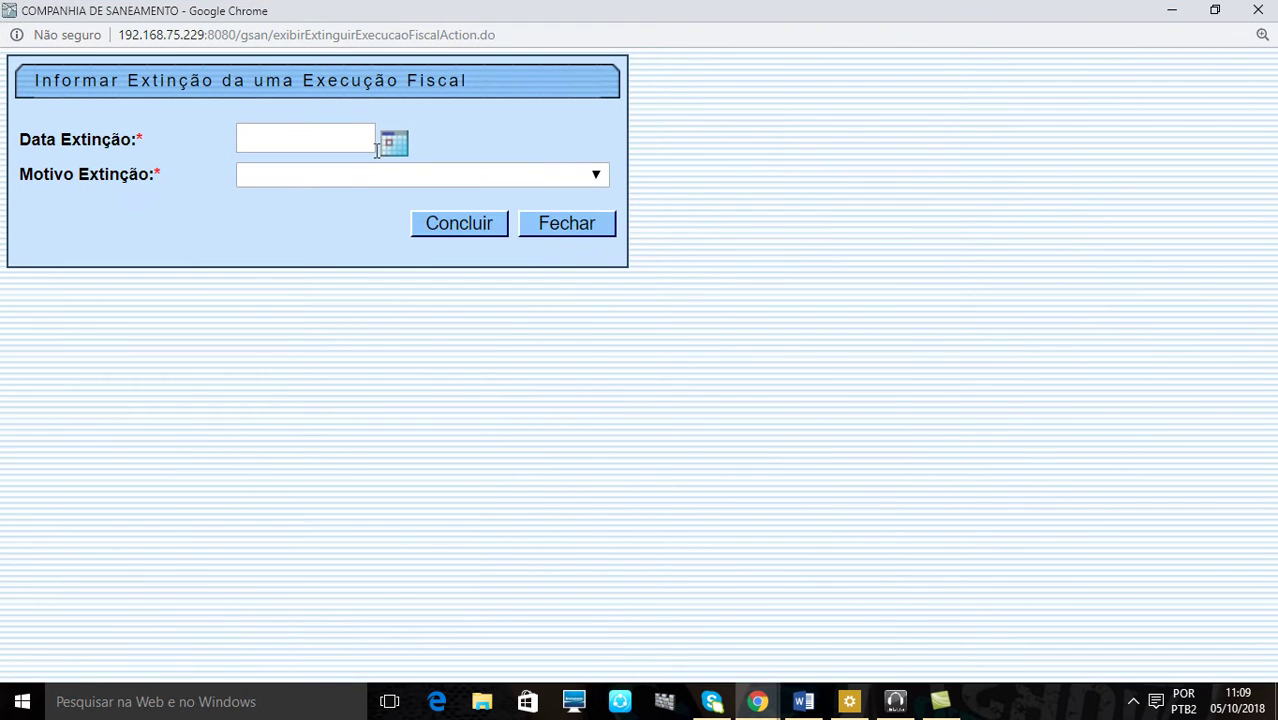
pyautogui.click(398, 148)
pyautogui.click(713, 266)
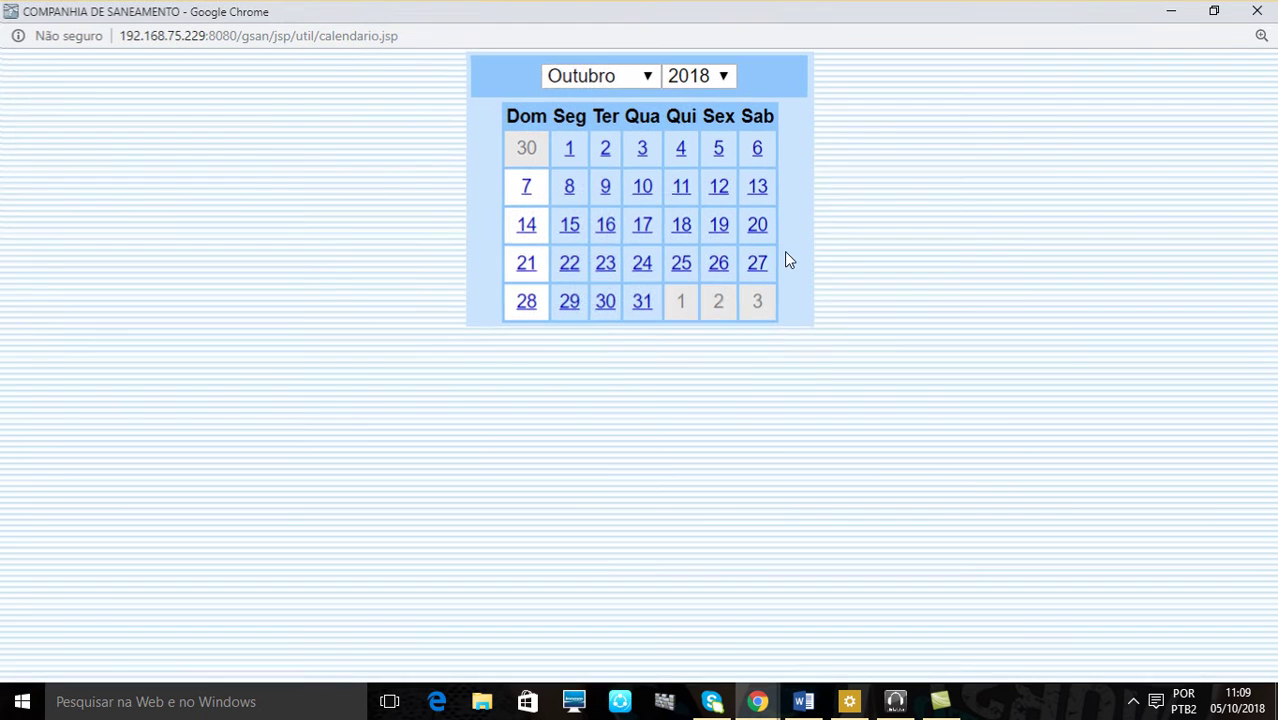
pyautogui.click(718, 150)
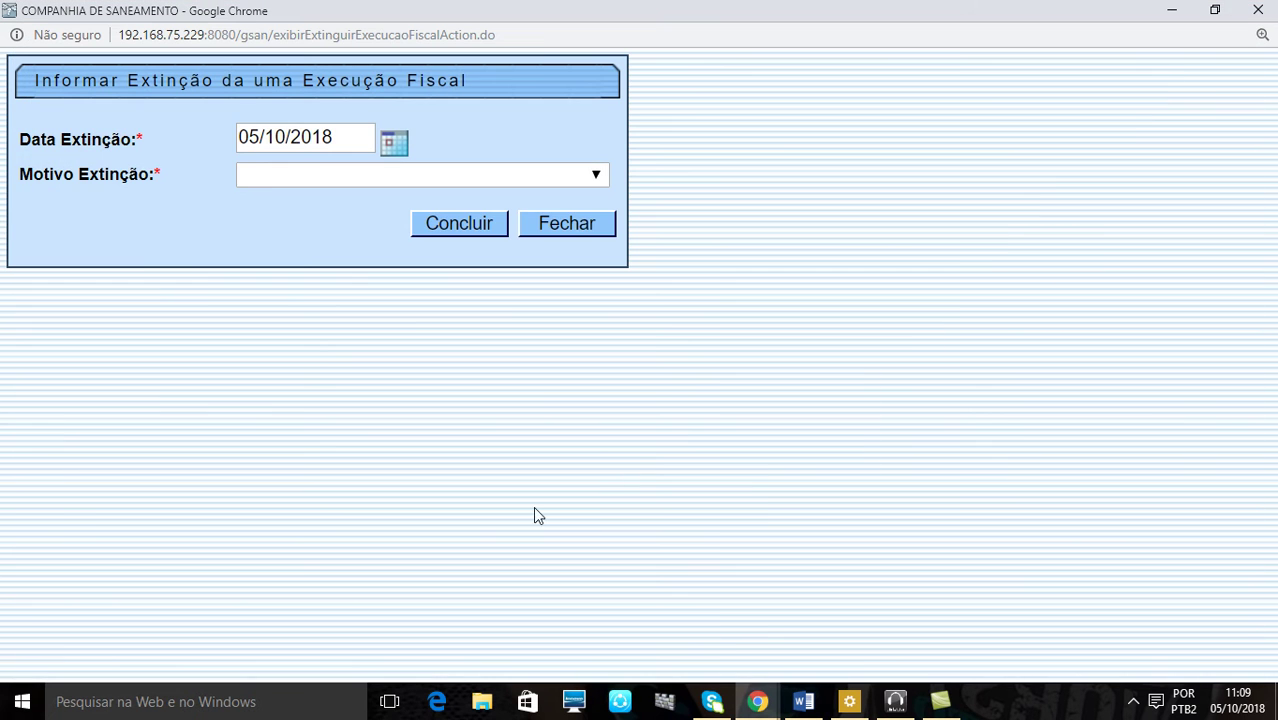
pyautogui.click(266, 178)
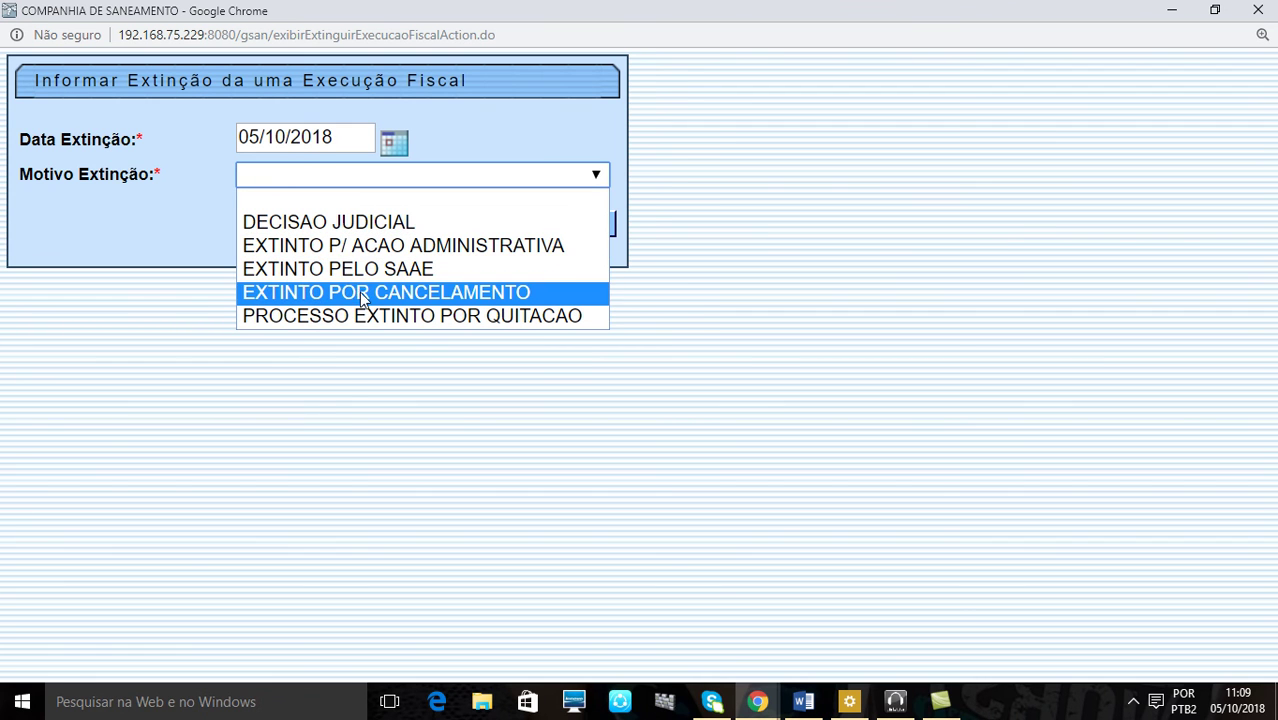
pyautogui.click(172, 296)
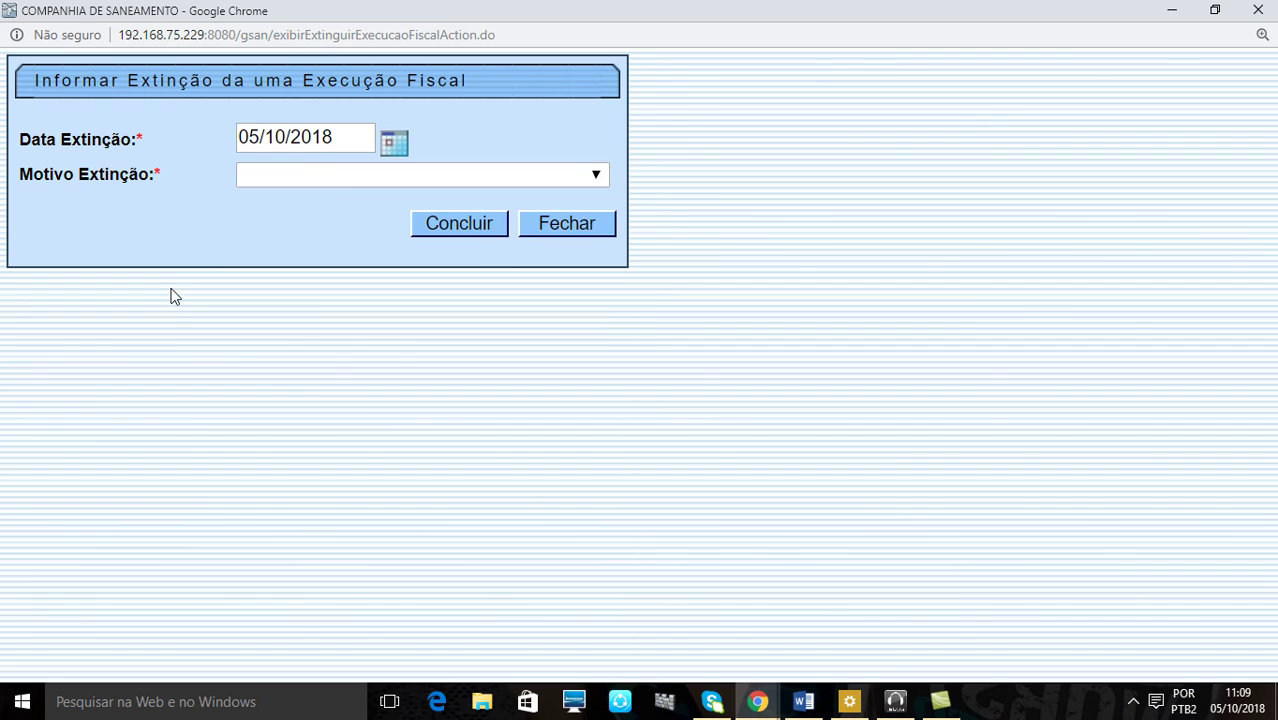
pyautogui.click(578, 223)
# Step: Look over the whole process record once more and go back to the list of legal processes
pyautogui.scroll(1, 1177, 483)
pyautogui.scroll(15, 1170, 486)
pyautogui.scroll(-5, 1166, 490)
pyautogui.scroll(-6, 1162, 488)
pyautogui.click(270, 562)
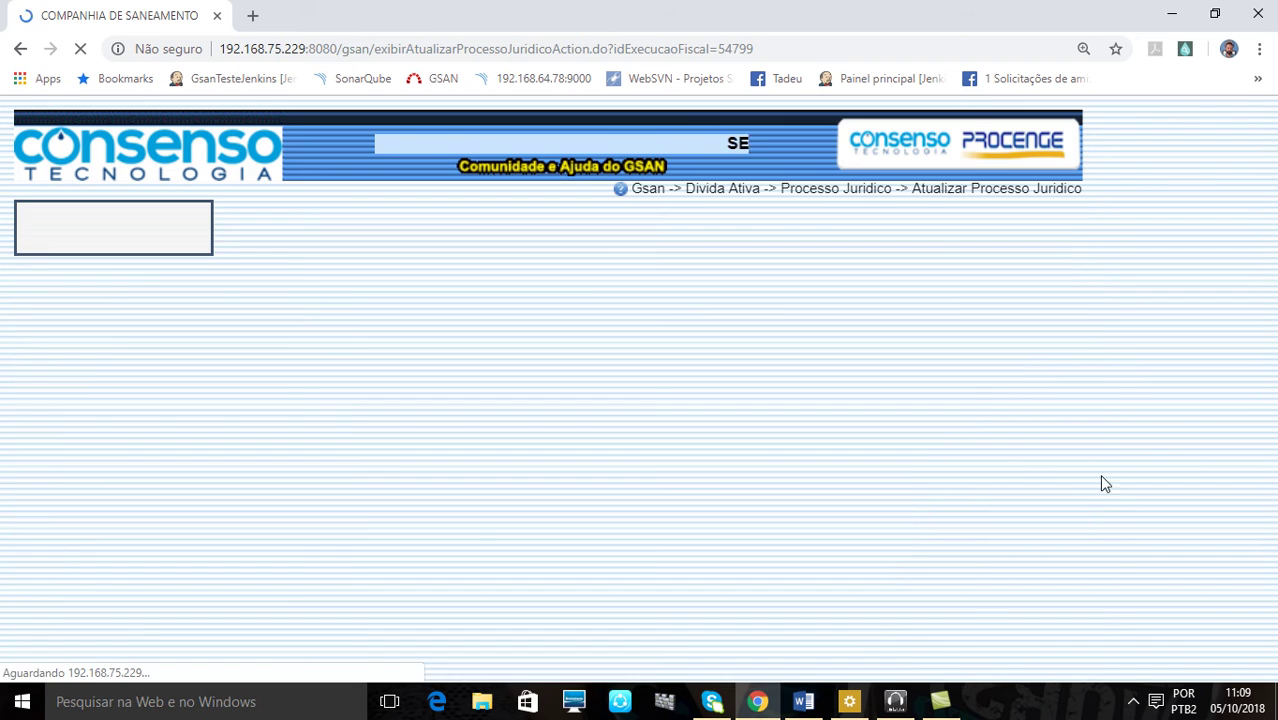
# Step: Examine the whole legal process record, from its header and status history to the CDA, petitions, andamentos and execution fields
pyautogui.scroll(-4, 1127, 465)
pyautogui.scroll(-6, 1127, 470)
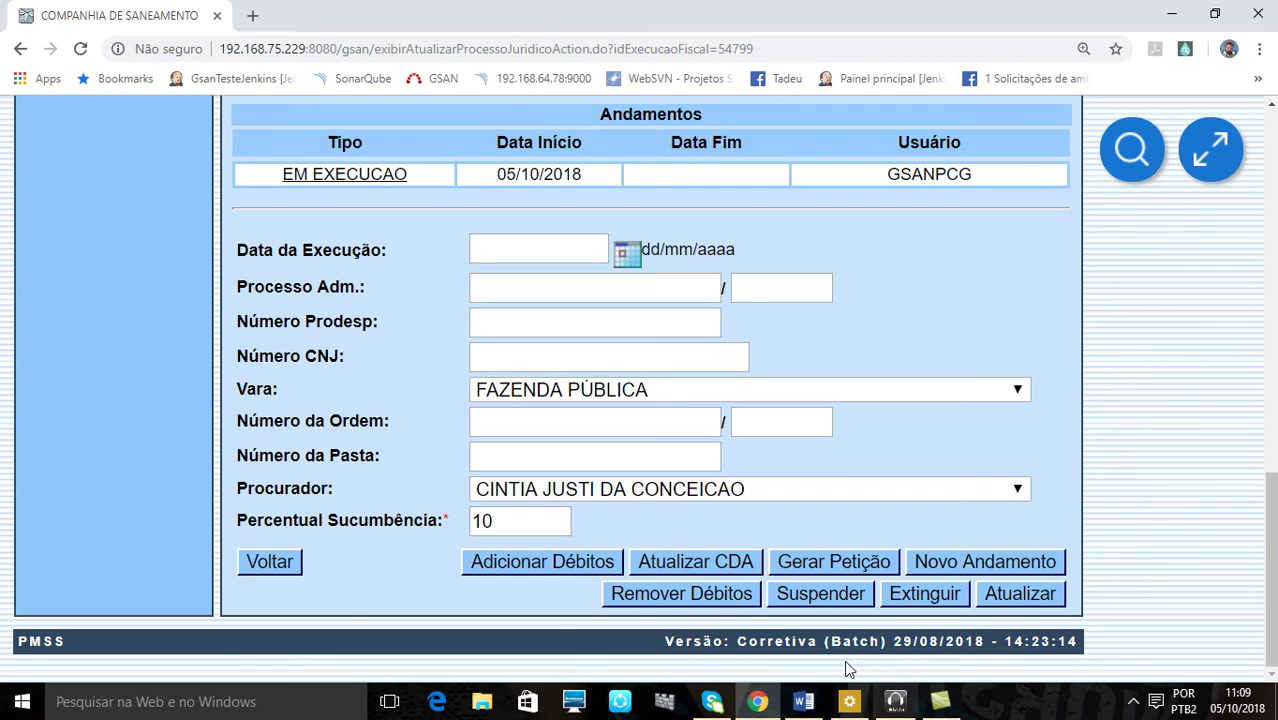
pyautogui.scroll(10, 1020, 480)
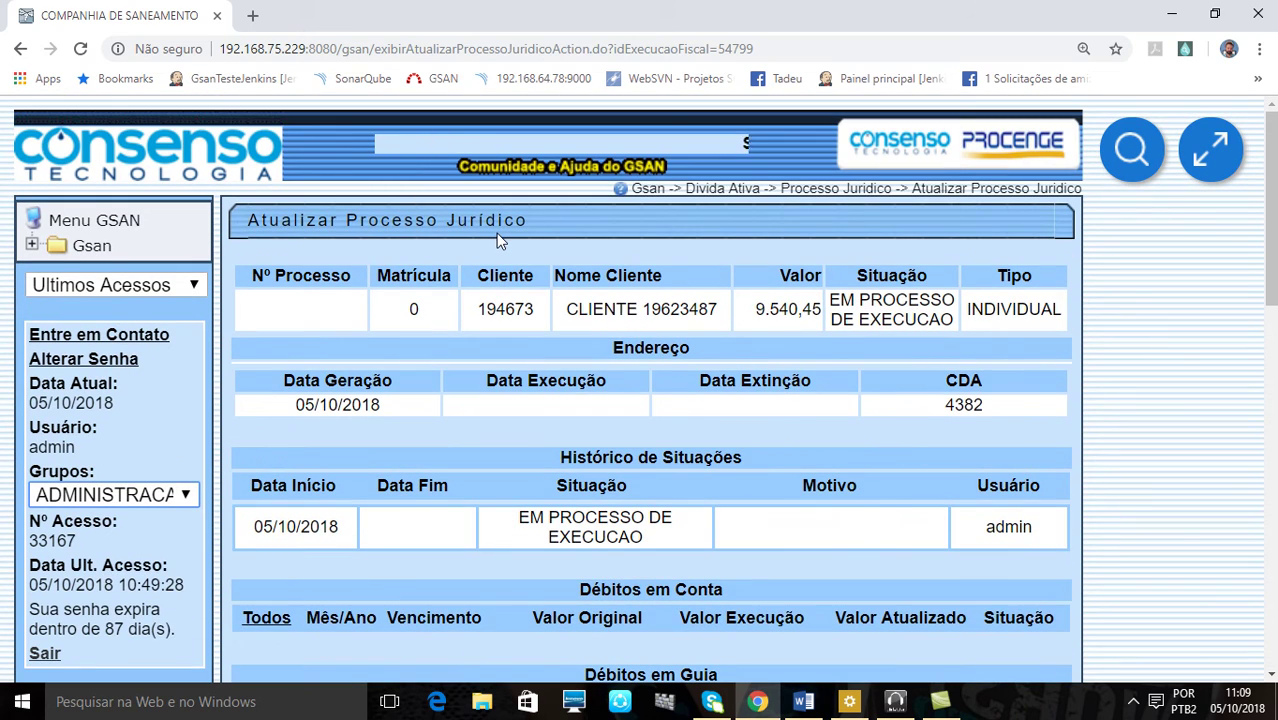
pyautogui.scroll(-10, 496, 233)
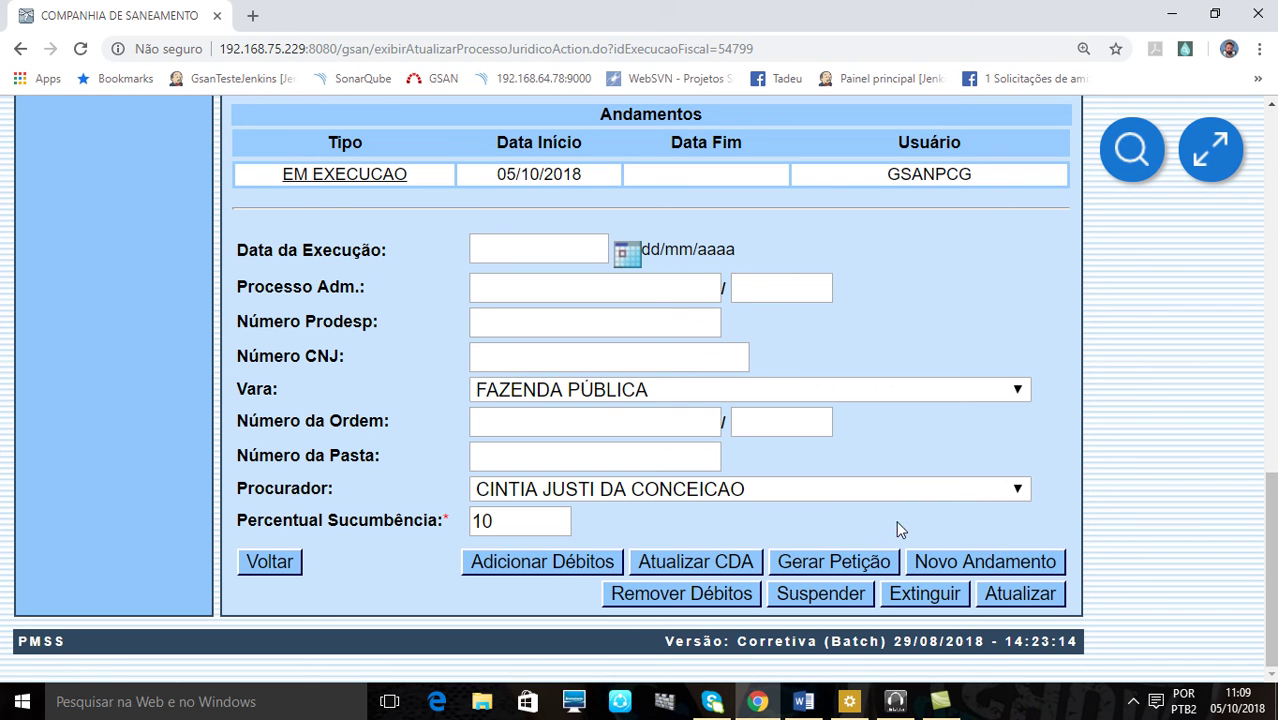
pyautogui.scroll(5, 932, 376)
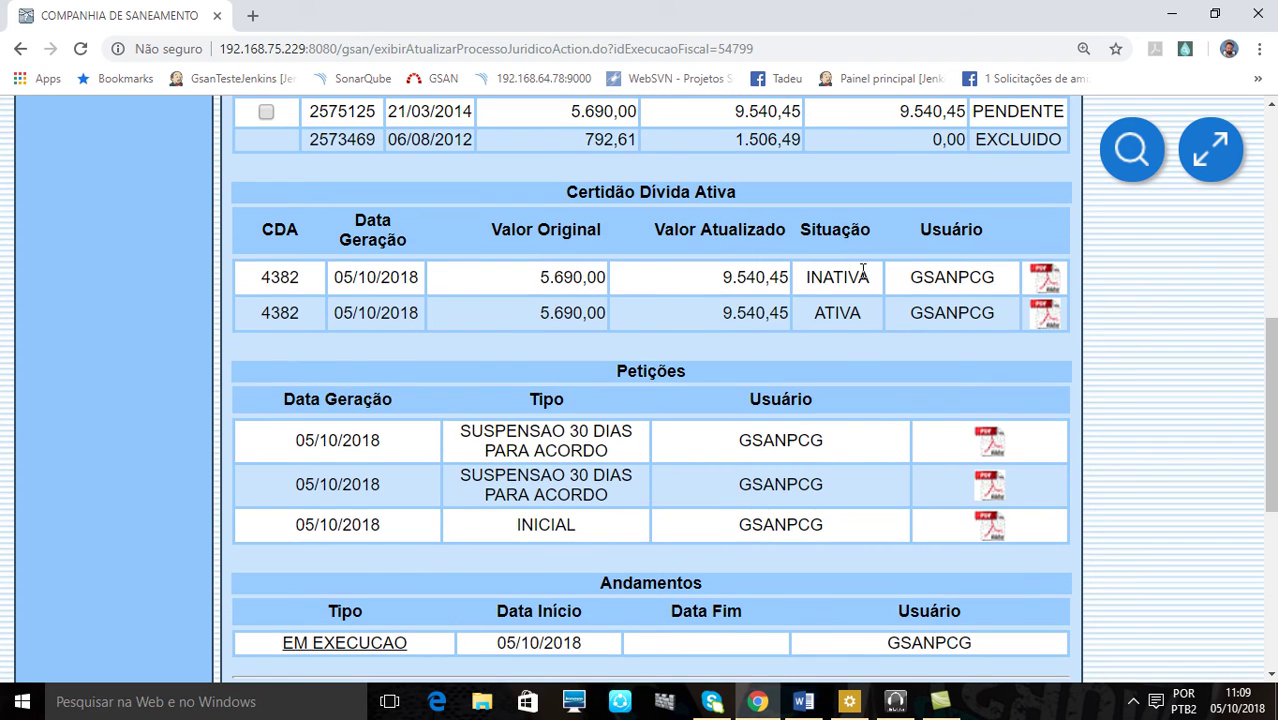
pyautogui.scroll(-5, 882, 378)
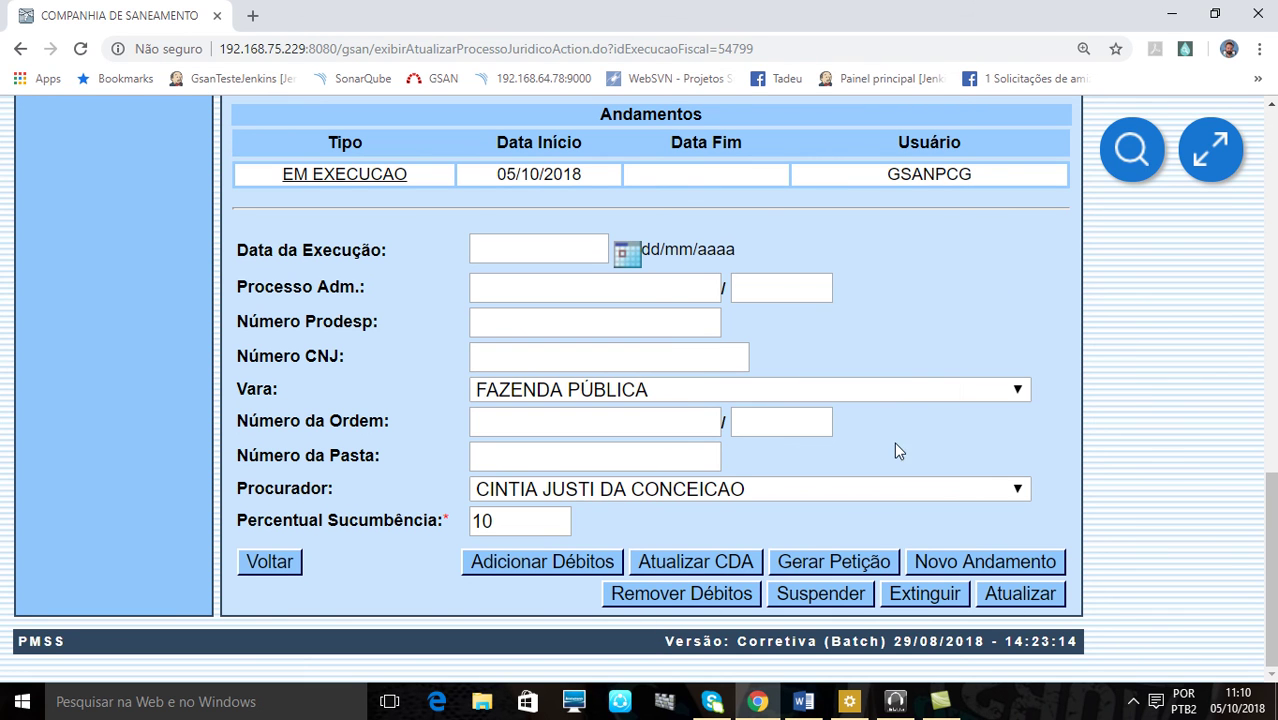
pyautogui.scroll(10, 895, 438)
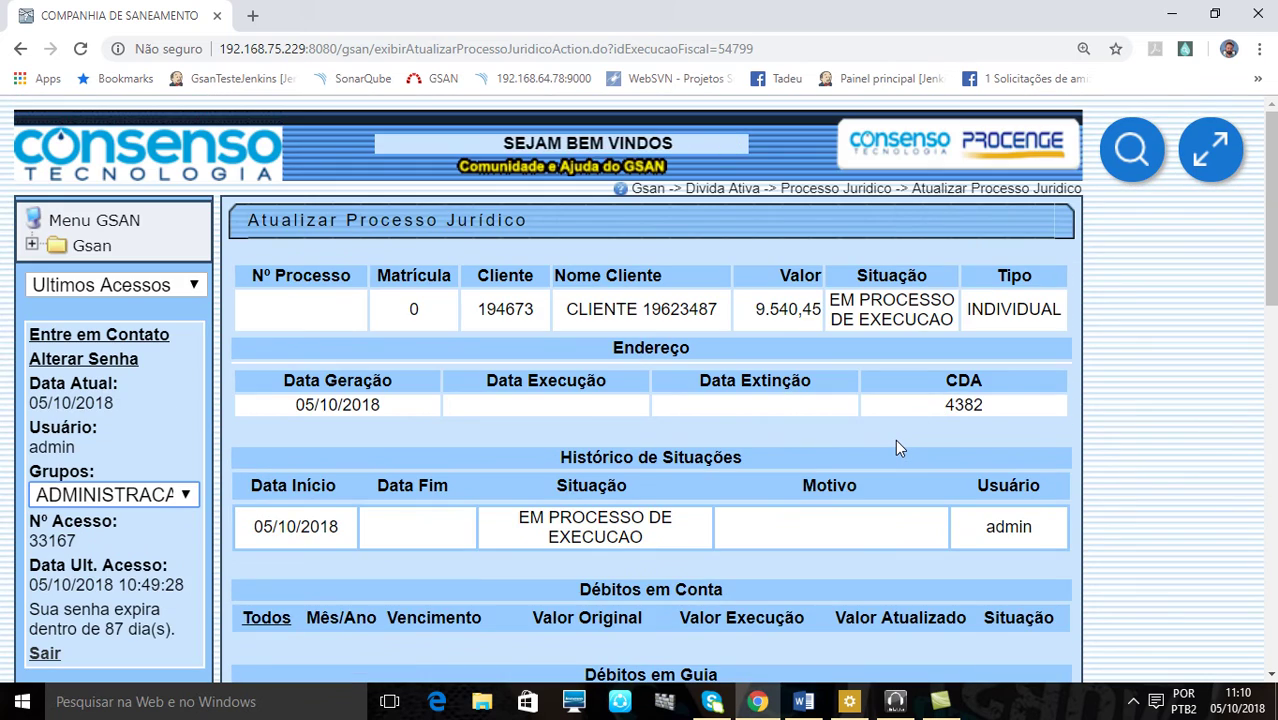
pyautogui.scroll(-10, 895, 439)
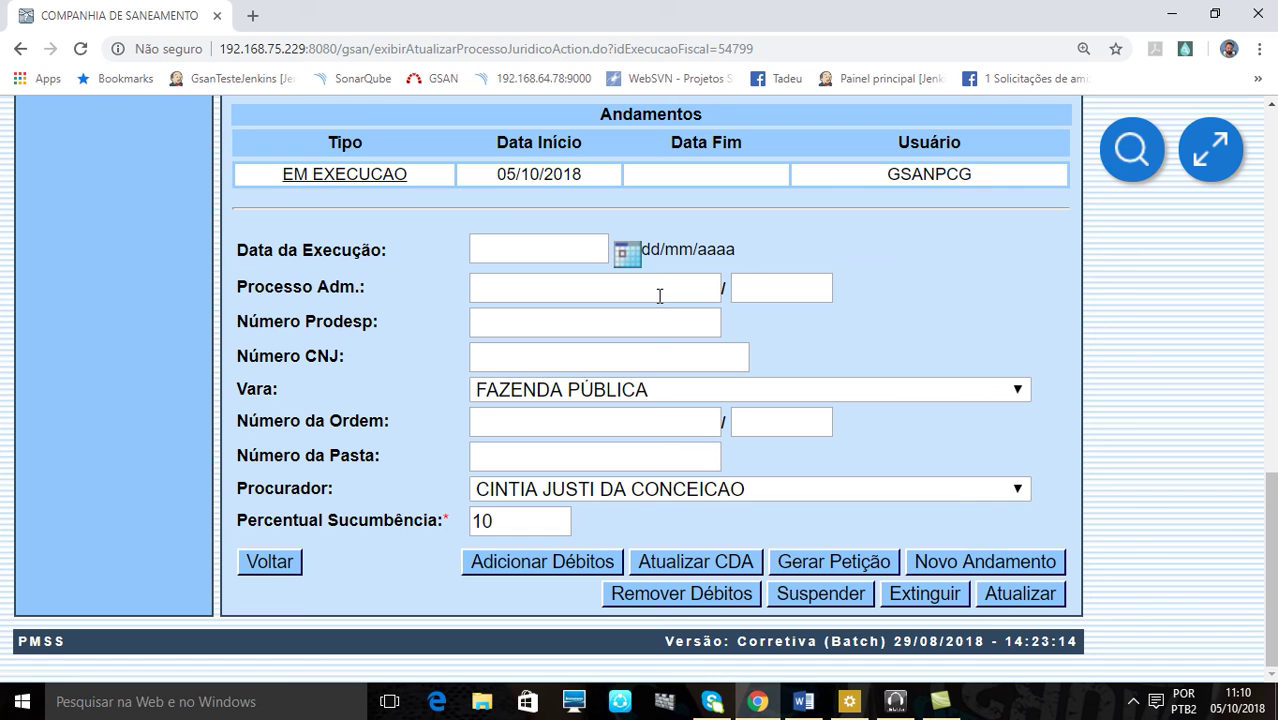
# Step: Go through the Processo Adm., Número Prodesp and Número da Ordem fields without filling them and save the process update
pyautogui.click(526, 279)
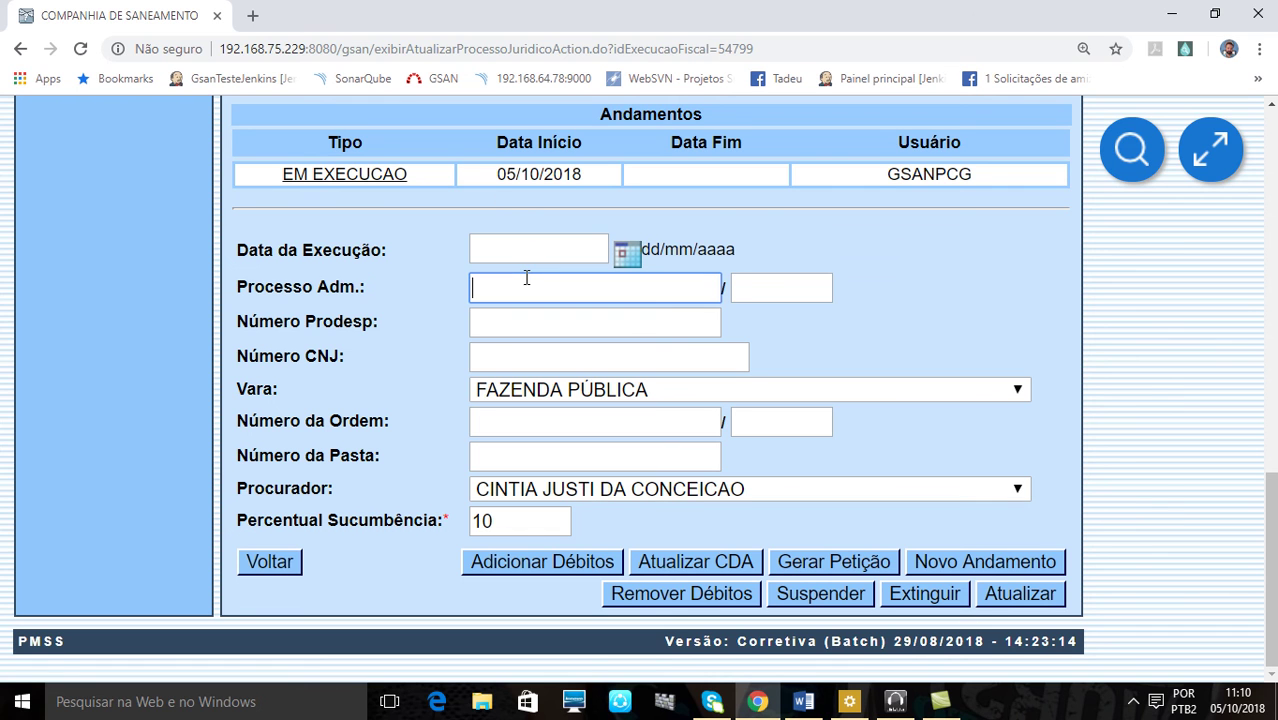
pyautogui.click(532, 325)
pyautogui.click(542, 421)
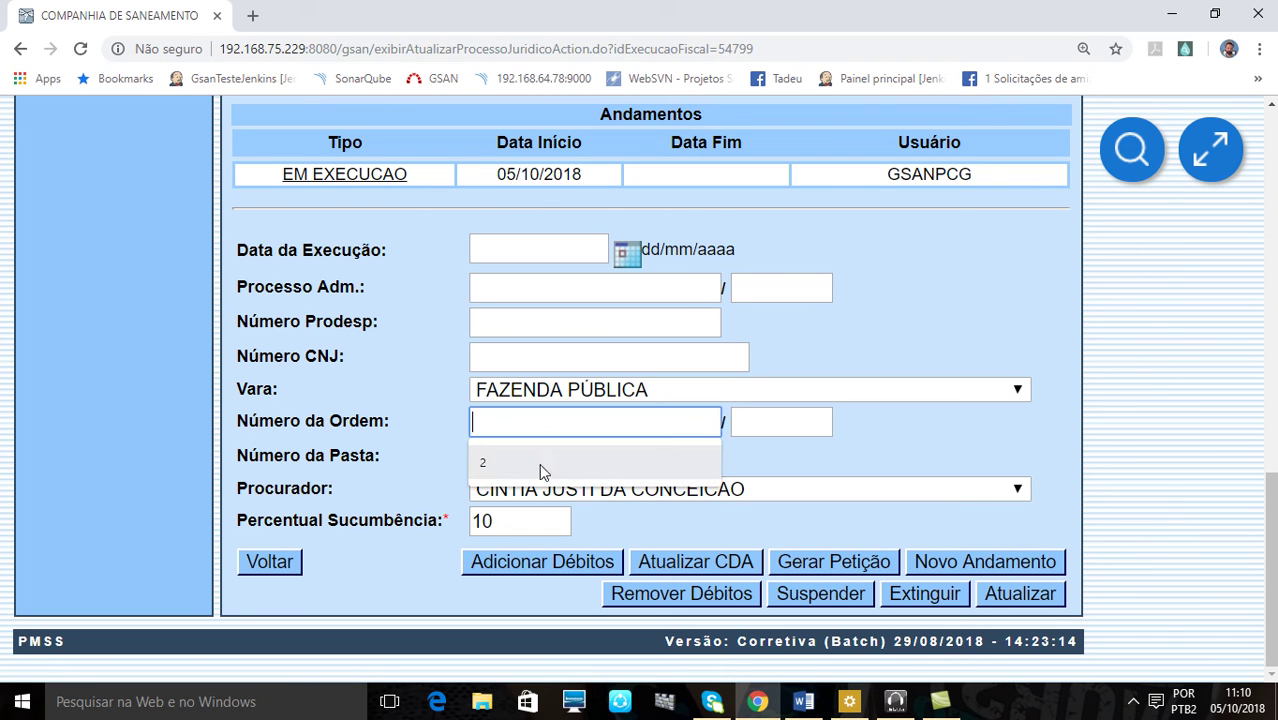
pyautogui.click(667, 513)
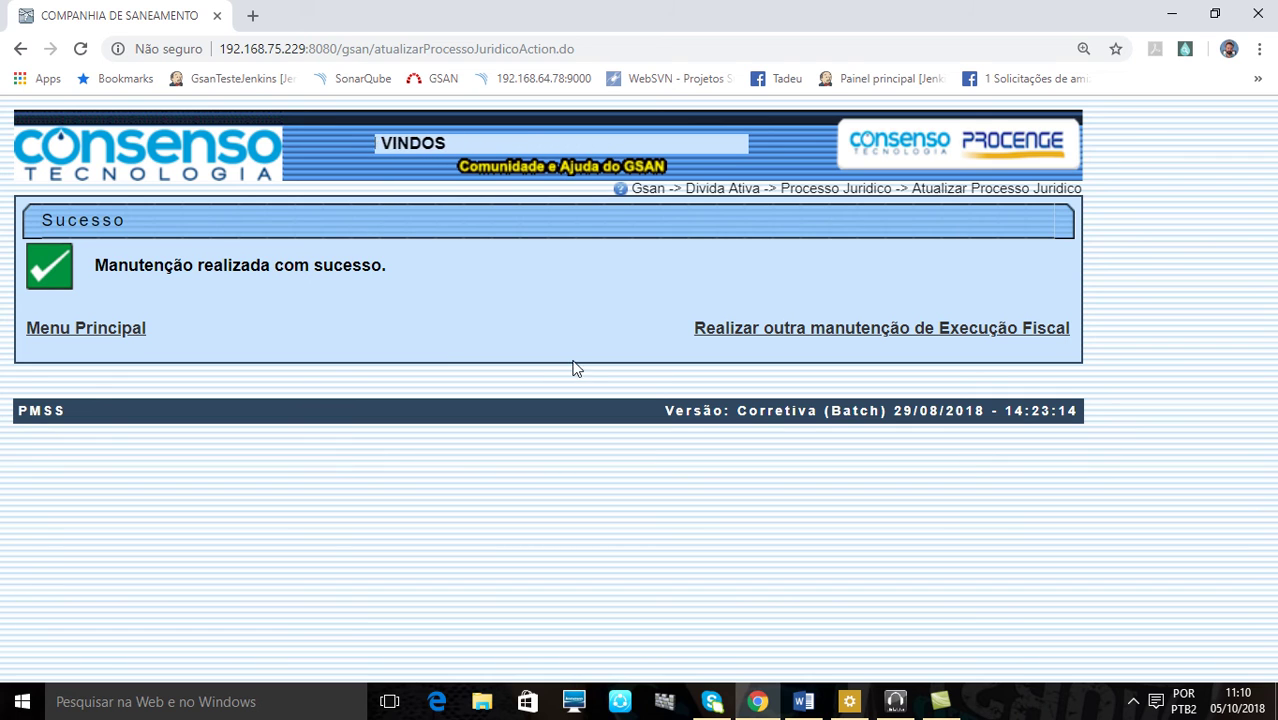
# Step: Start another Execução Fiscal maintenance and filter the legal processes by client names starting with CLIENTE
pyautogui.click(735, 340)
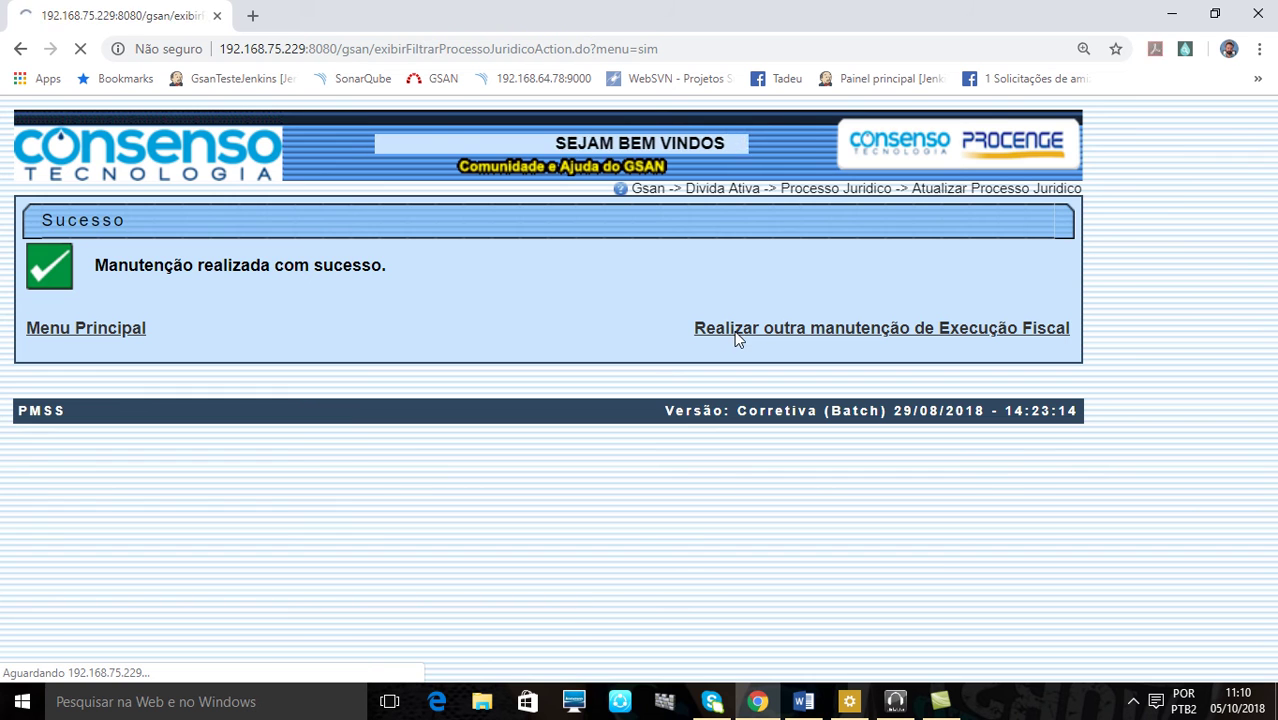
pyautogui.scroll(-3, 1004, 450)
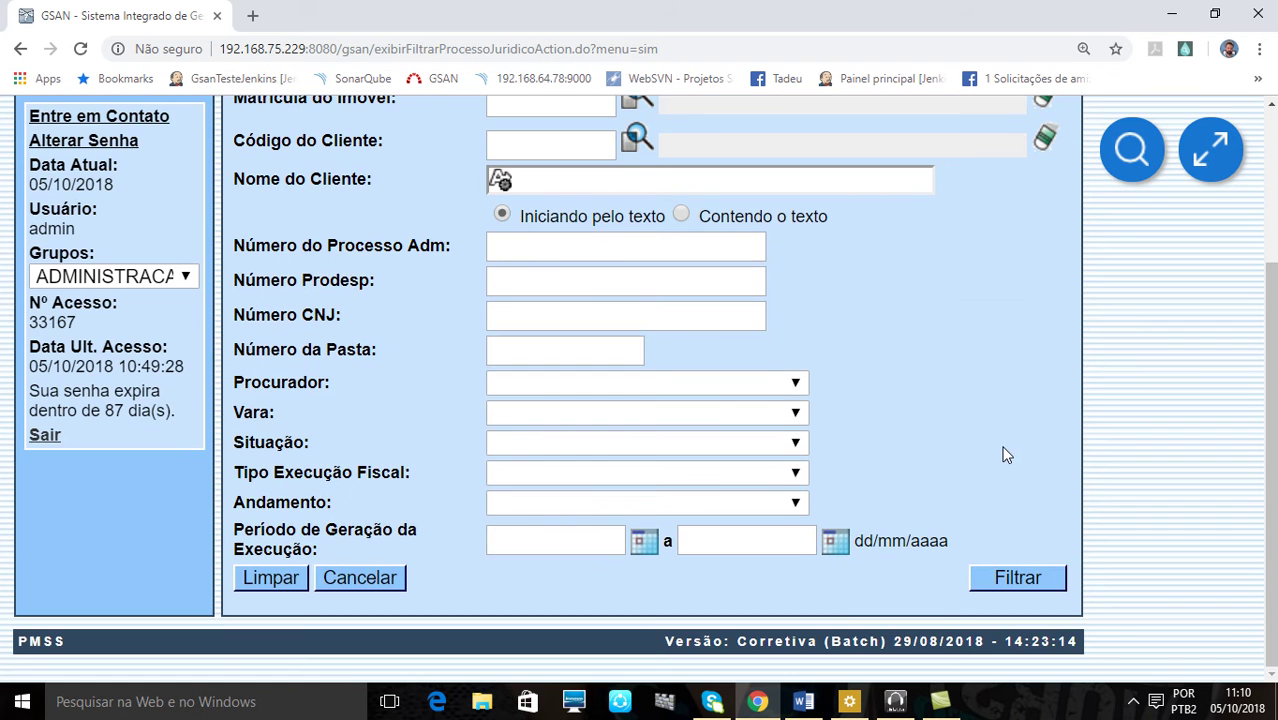
pyautogui.scroll(3, 557, 516)
pyautogui.click(543, 401)
pyautogui.write('CL')
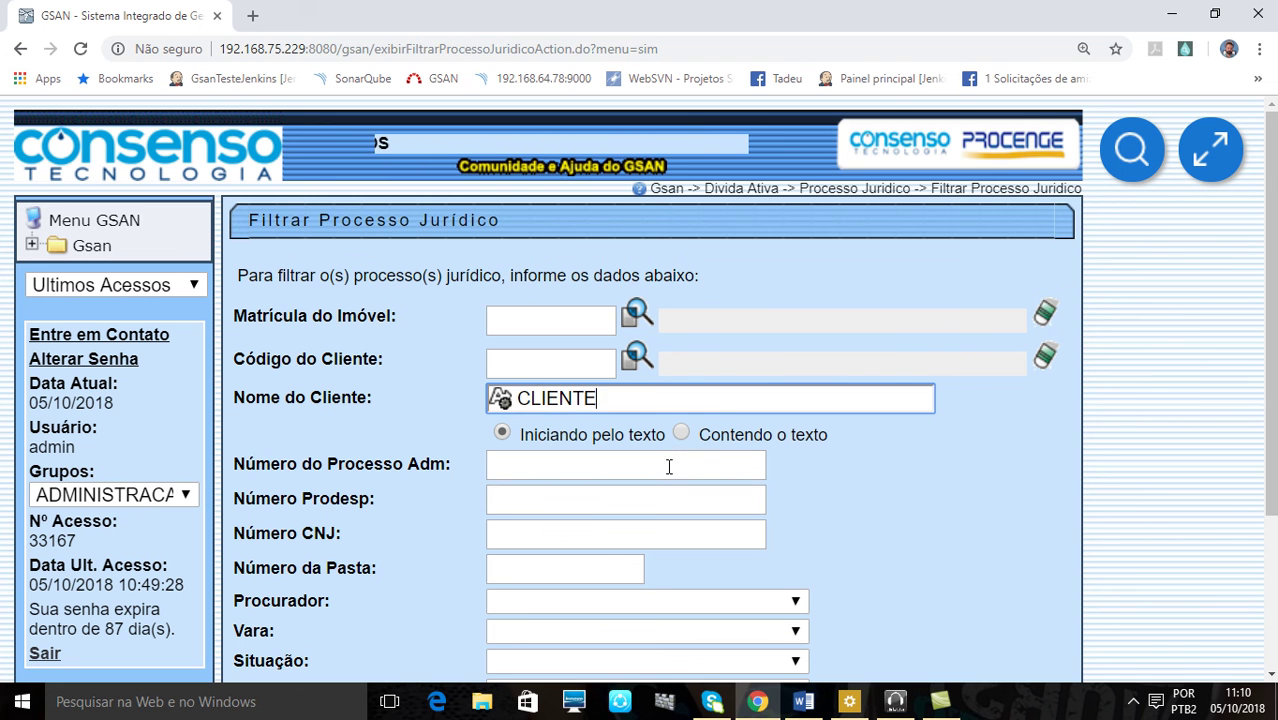
pyautogui.write('IENTE')
pyautogui.scroll(-3, 1065, 525)
pyautogui.click(1005, 572)
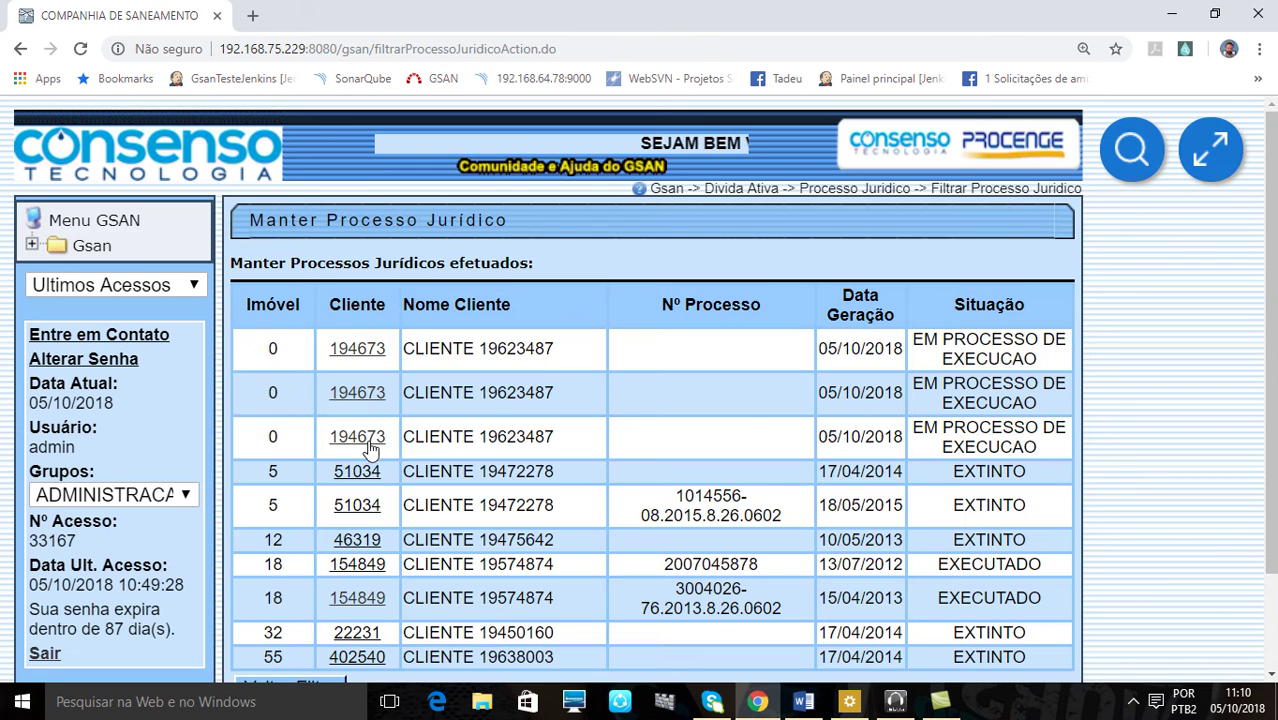
# Step: Open the third legal process in the results and check its Percentual Sucumbência field
pyautogui.click(368, 442)
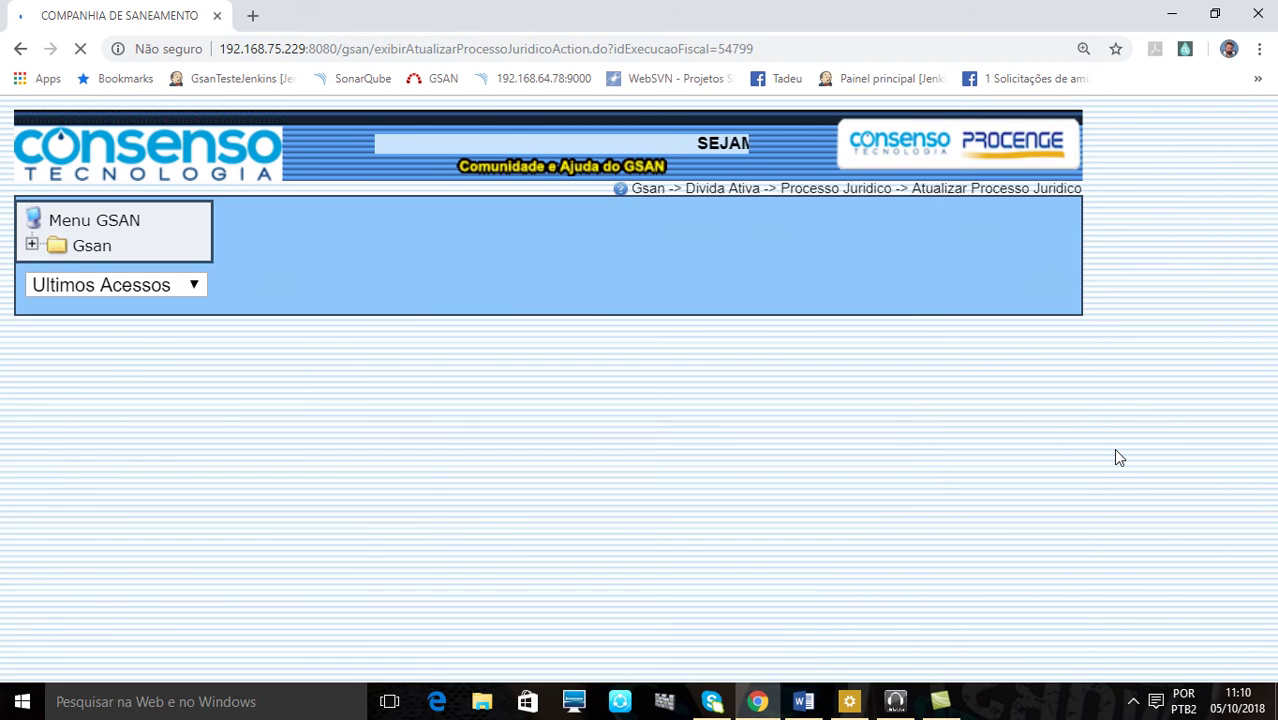
pyautogui.scroll(-10, 1115, 452)
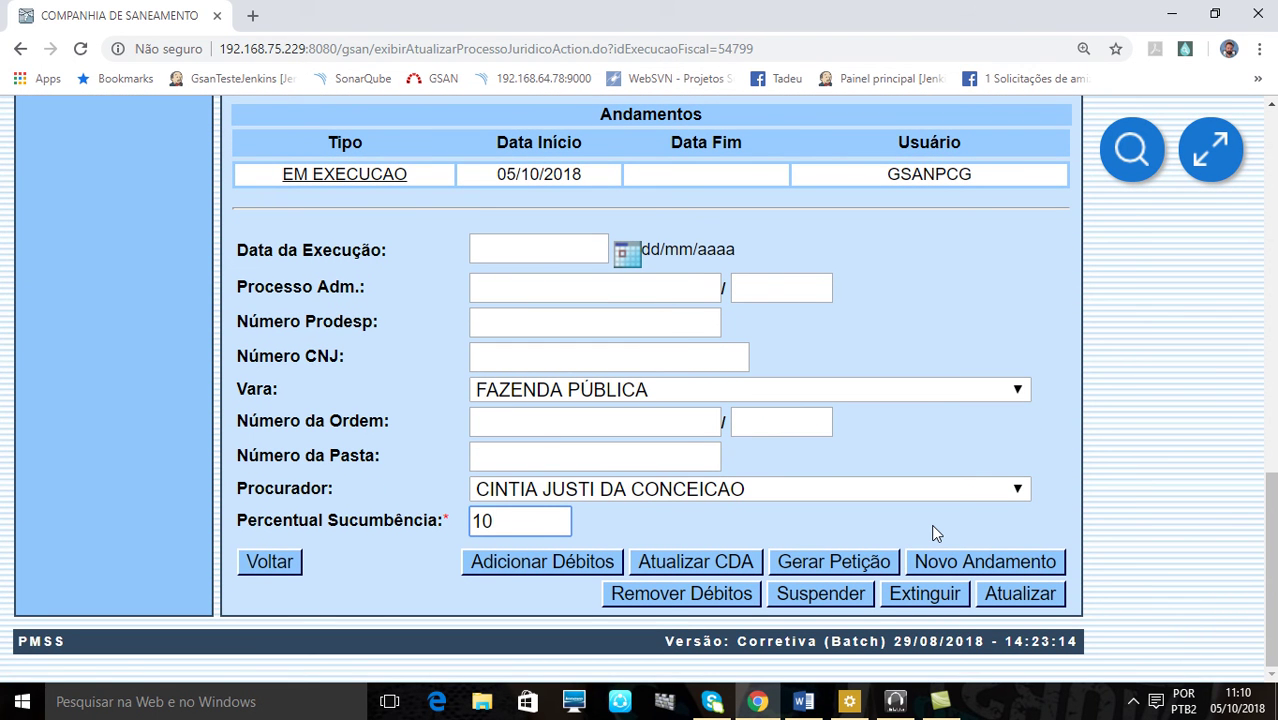
pyautogui.scroll(10, 931, 524)
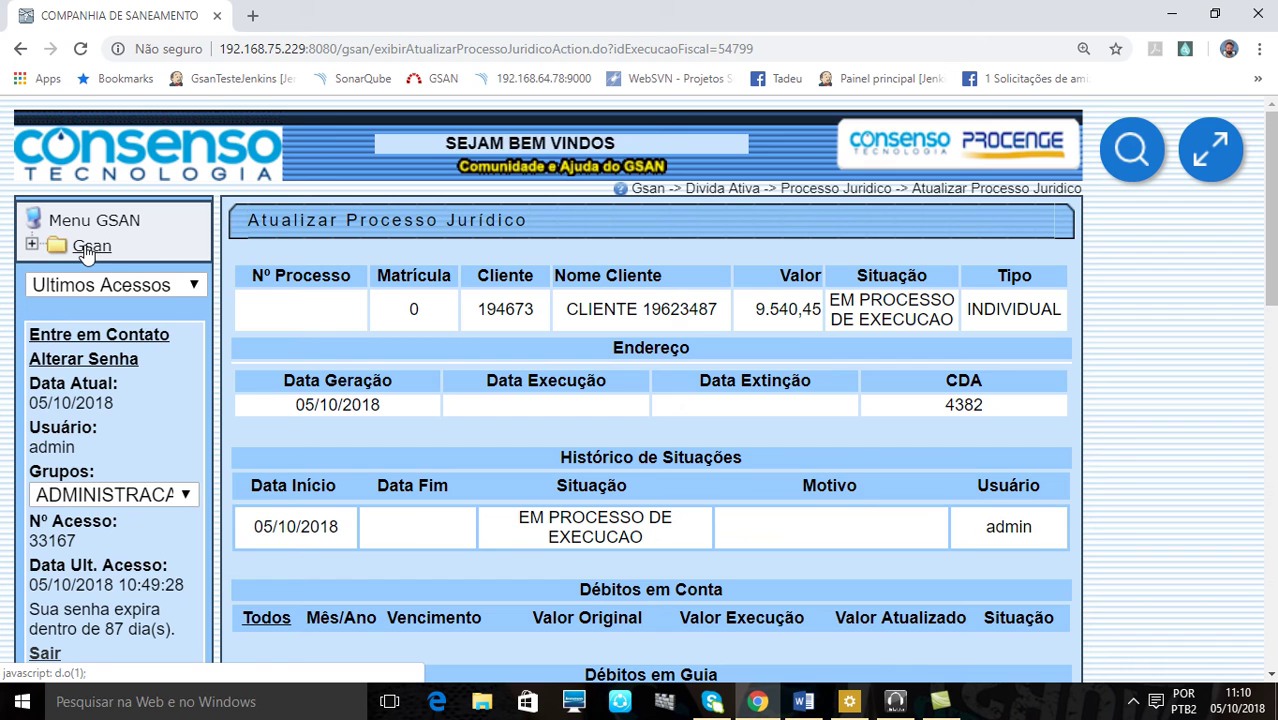
# Step: Open the Manter Usuario function from the user access section of Seguranca
pyautogui.click(88, 250)
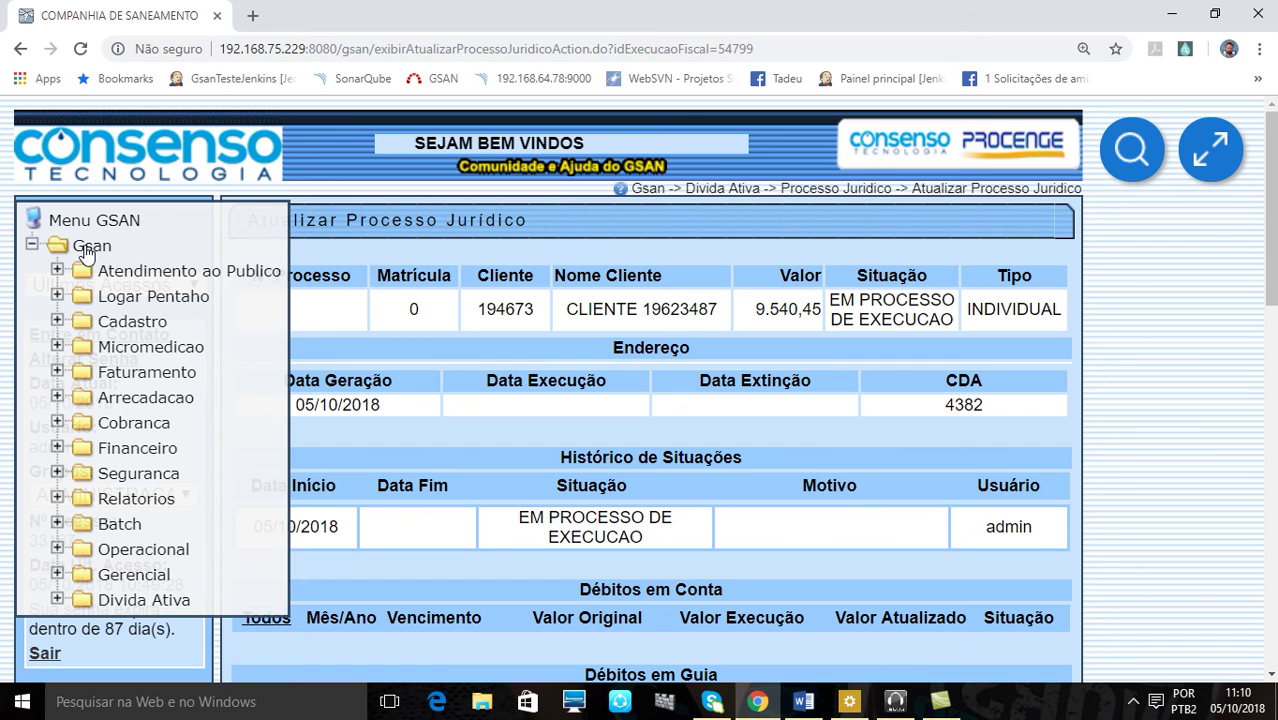
pyautogui.click(160, 476)
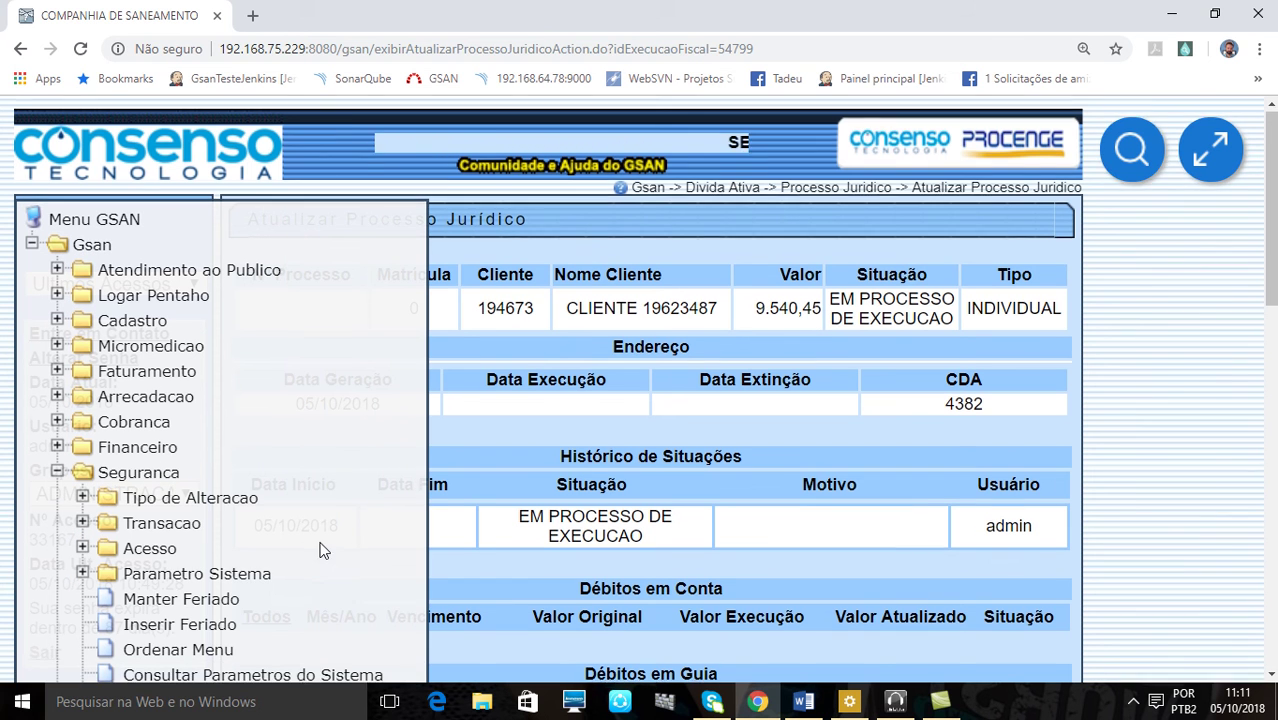
pyautogui.scroll(-2, 320, 548)
pyautogui.scroll(-1, 318, 545)
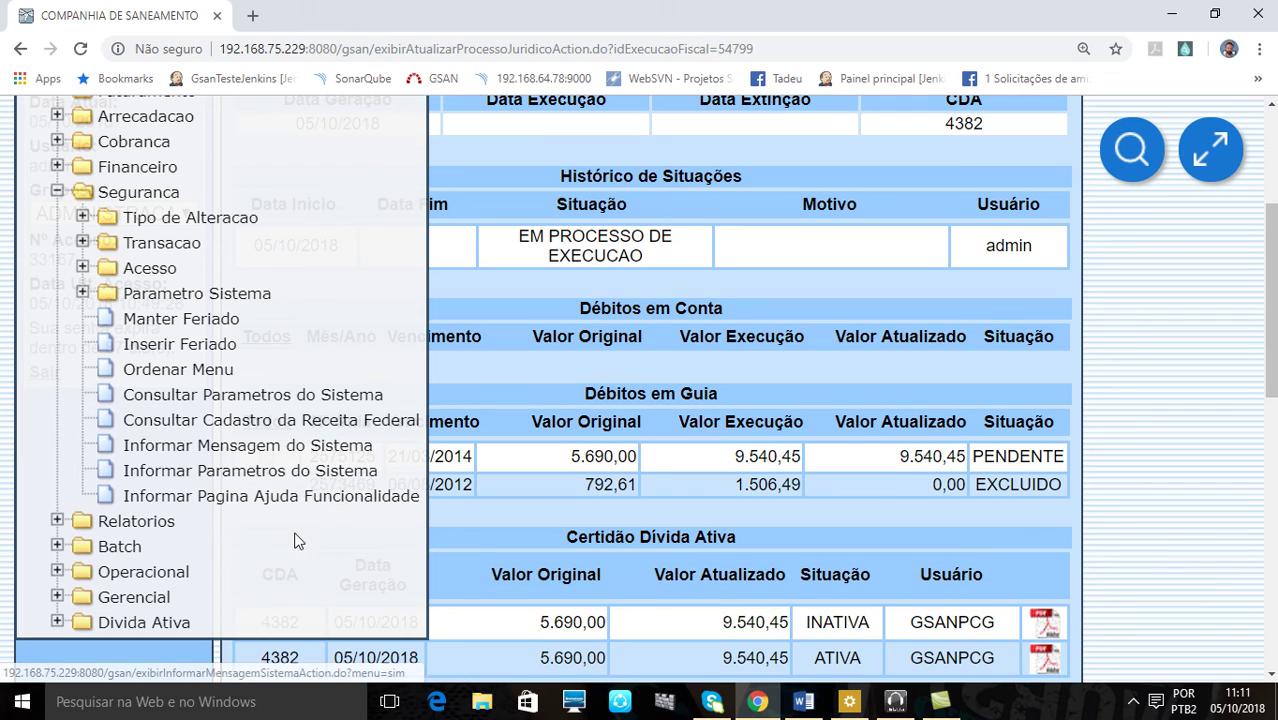
pyautogui.click(138, 269)
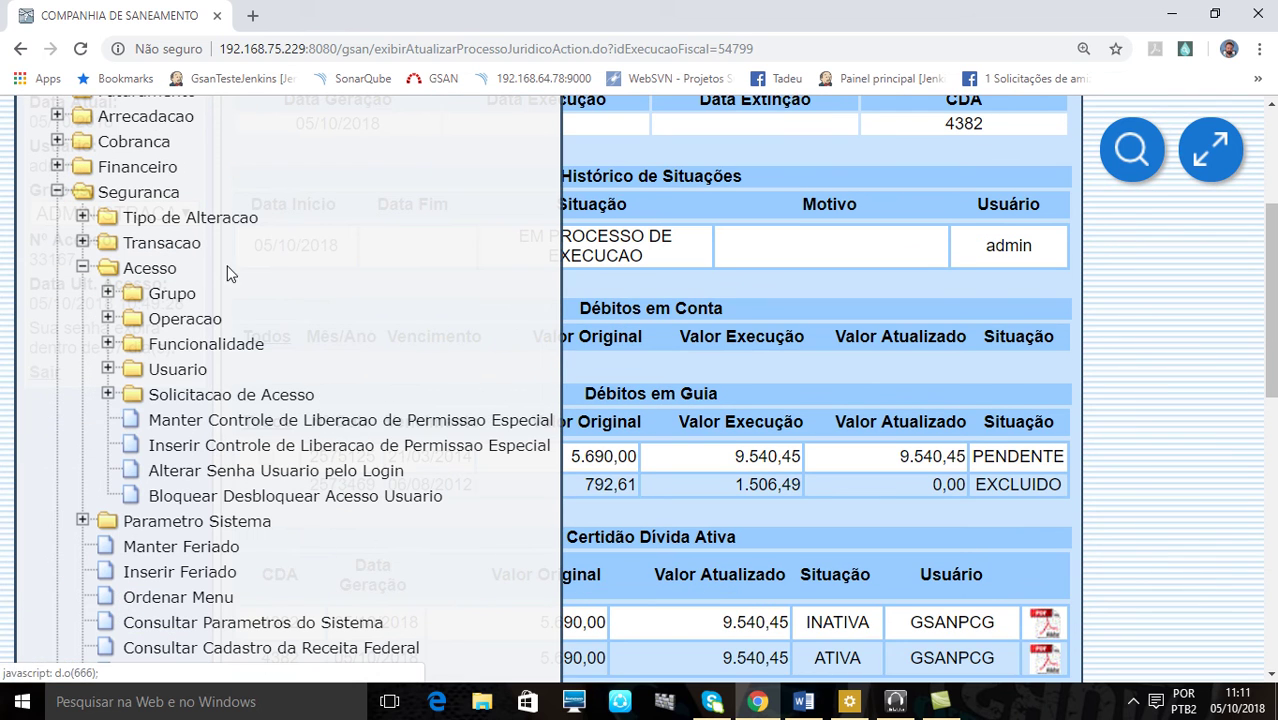
pyautogui.click(165, 370)
pyautogui.click(262, 446)
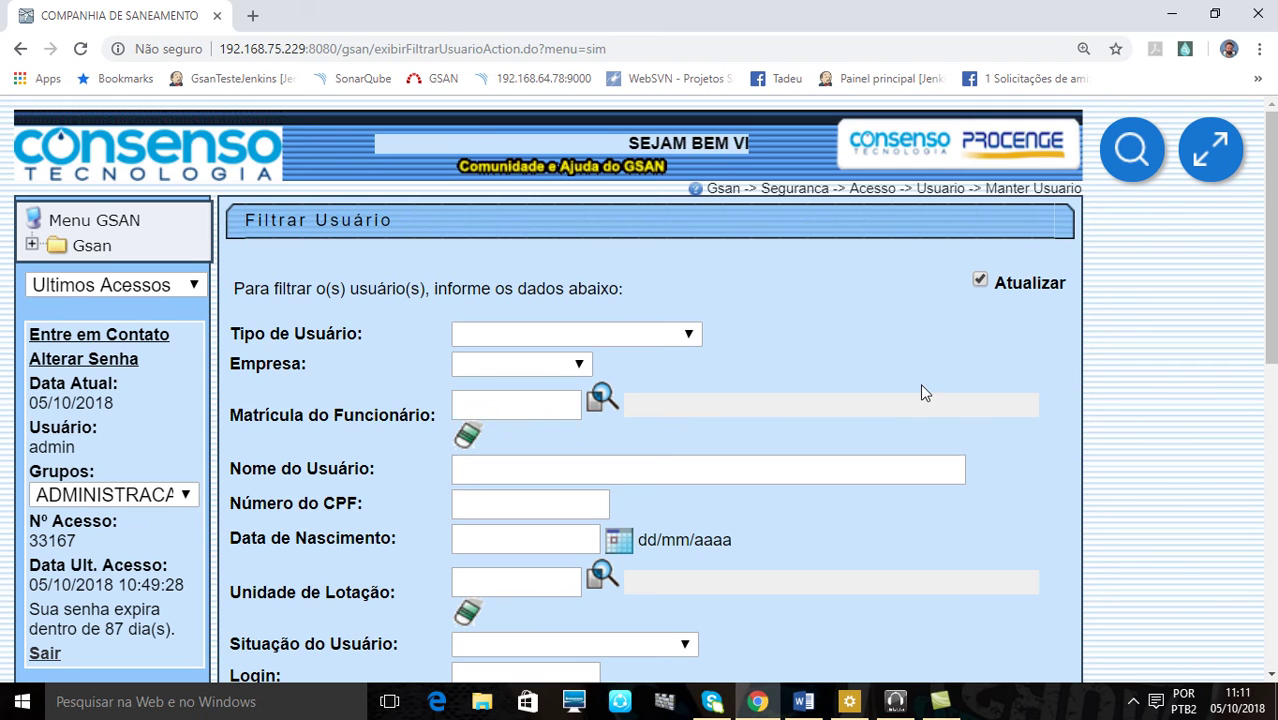
# Step: Turn off the Atualizar option and filter the users by type A DISP. SAAE
pyautogui.scroll(-1, 950, 320)
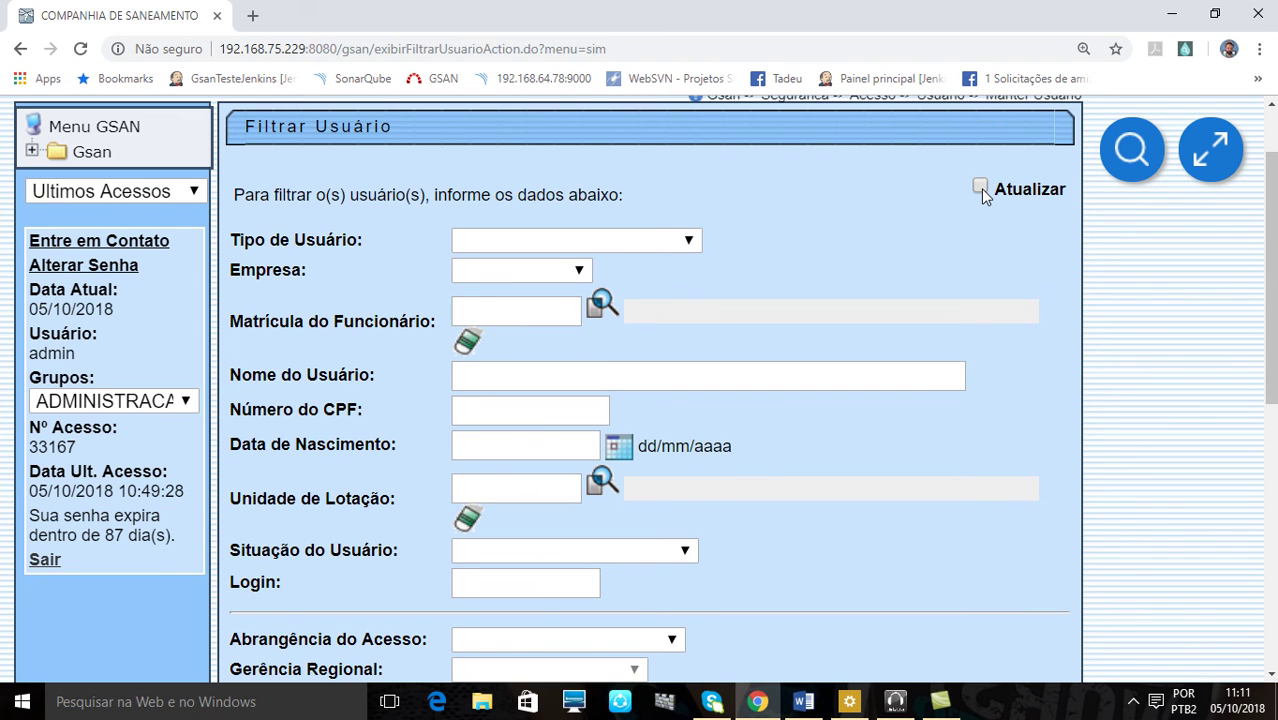
pyautogui.scroll(-6, 1020, 300)
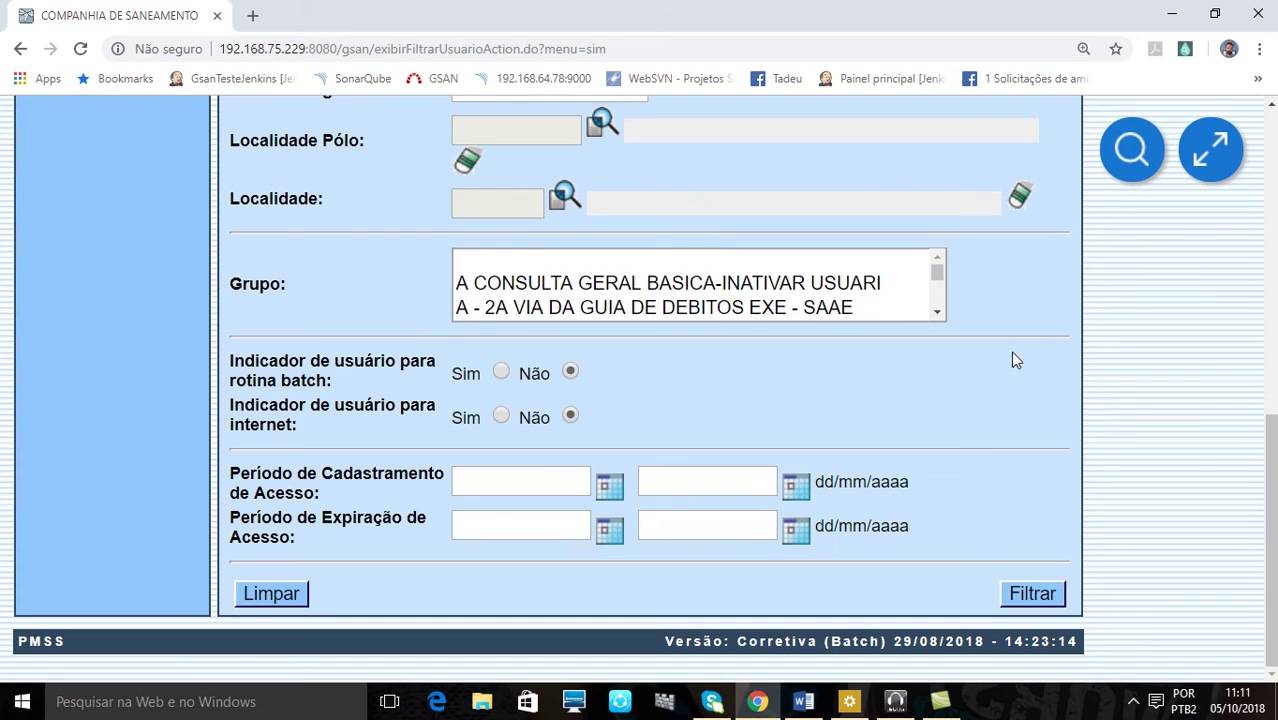
pyautogui.scroll(6, 824, 419)
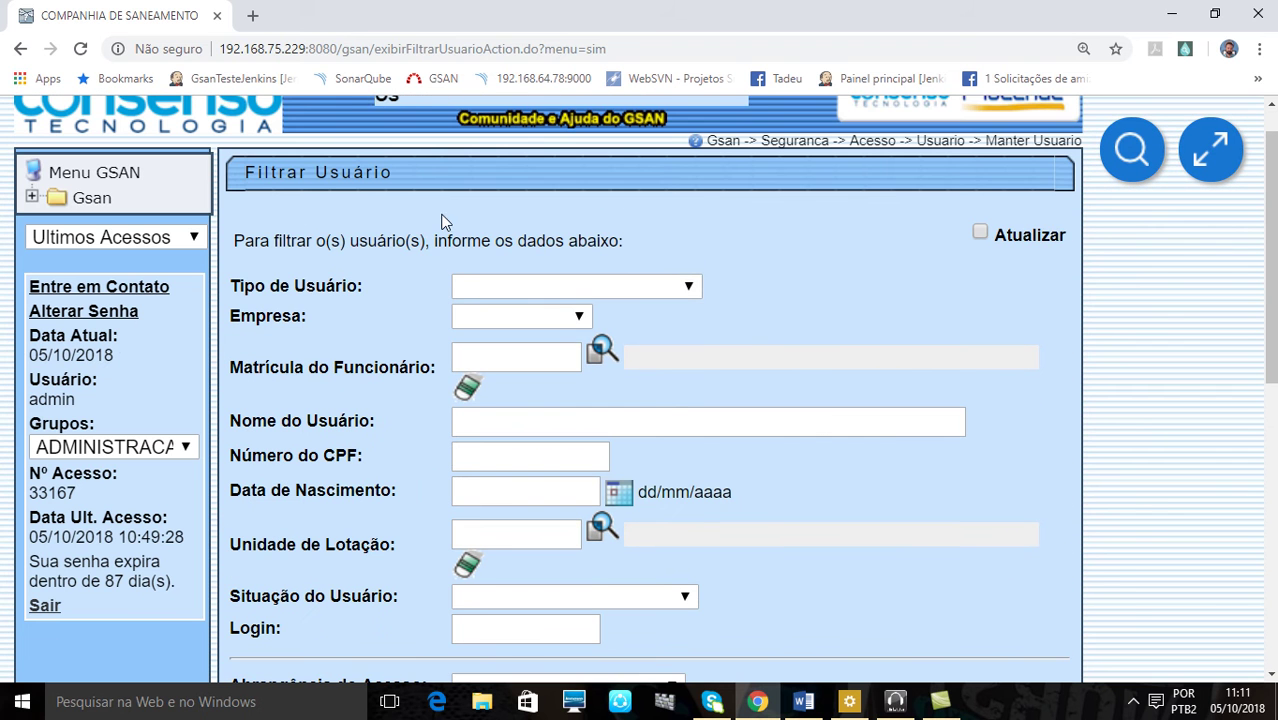
pyautogui.click(459, 287)
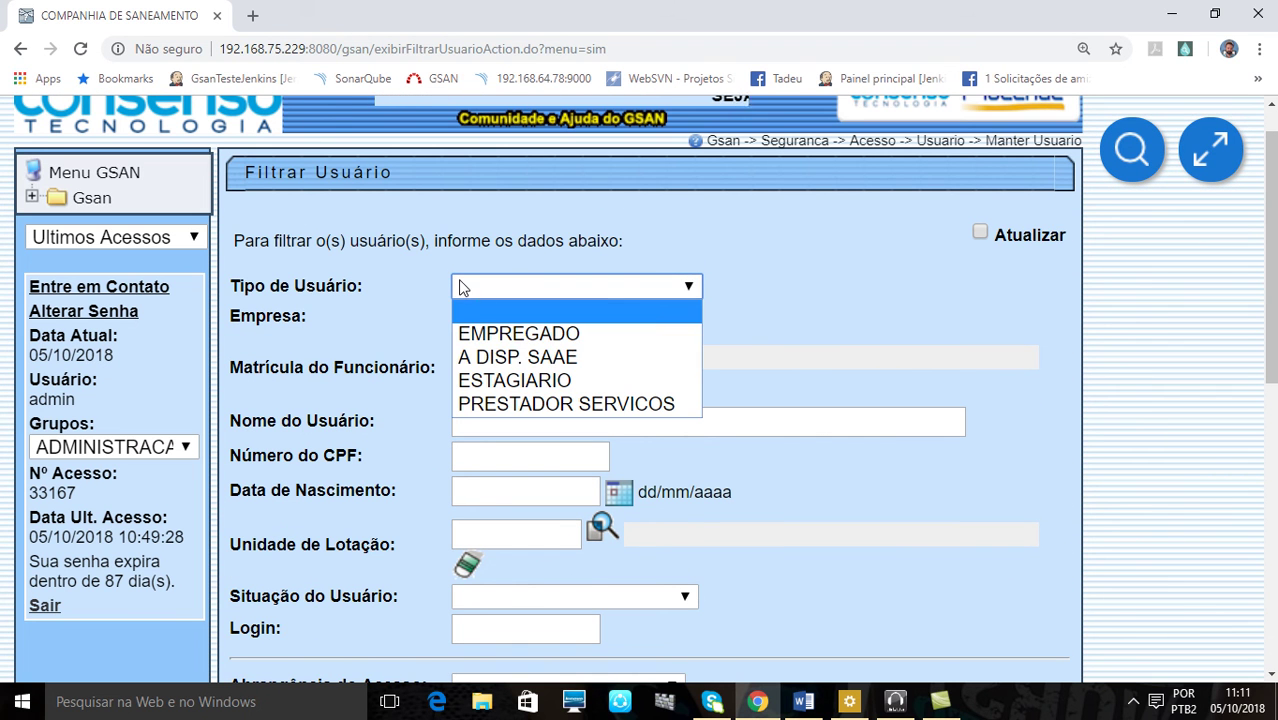
pyautogui.click(540, 358)
pyautogui.scroll(-10, 1177, 459)
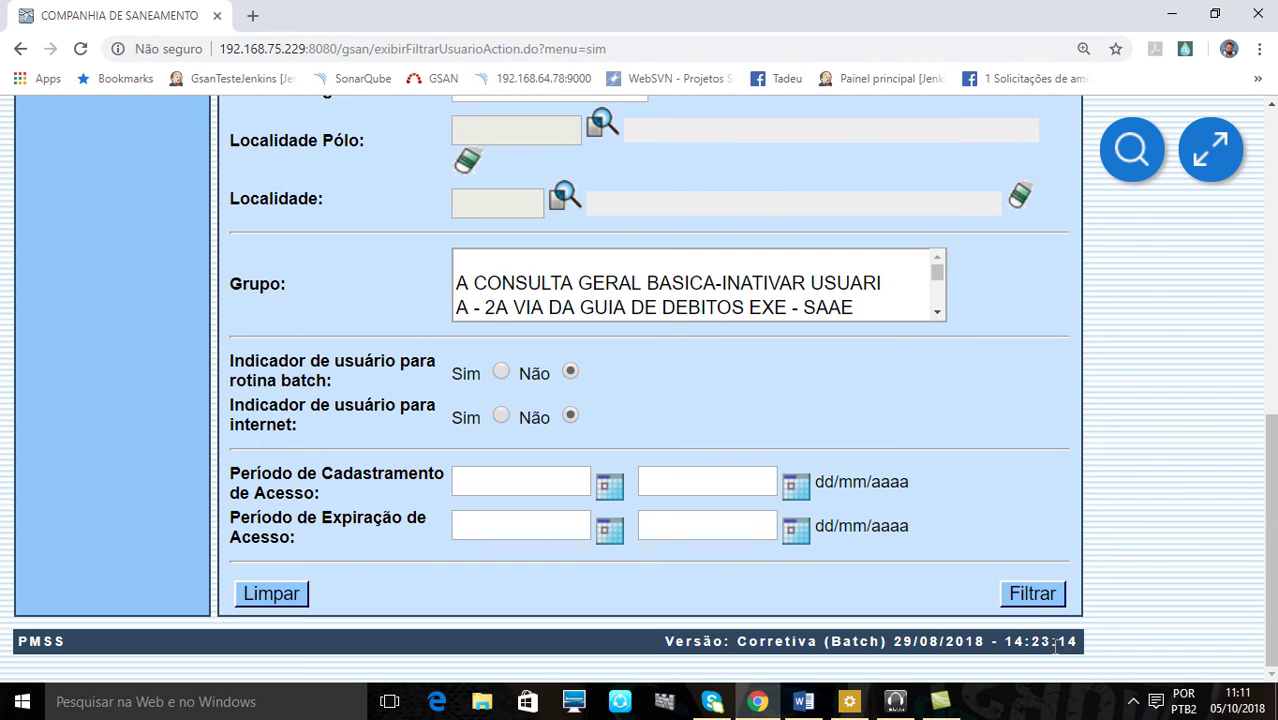
pyautogui.click(1032, 596)
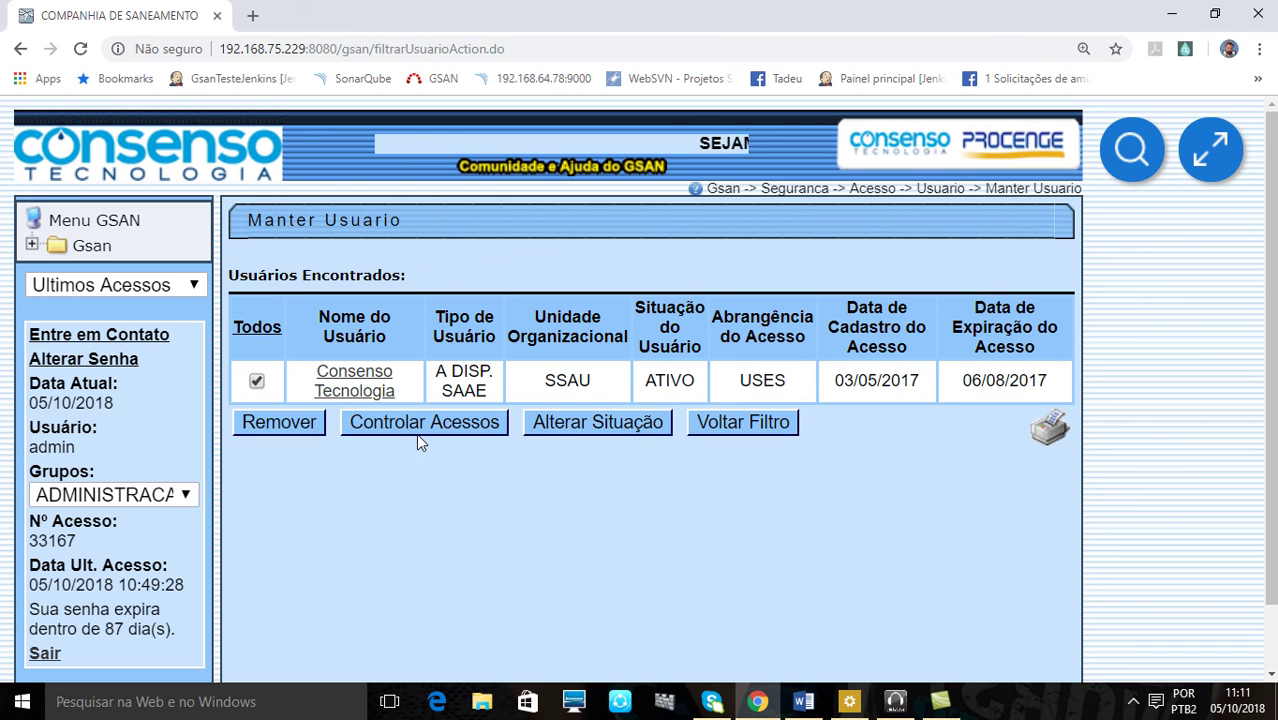
# Step: Open the found user's special permissions and save the access control with ALTERAR PERCENTUAL DE SUCUMBENCIA marked
pyautogui.click(464, 428)
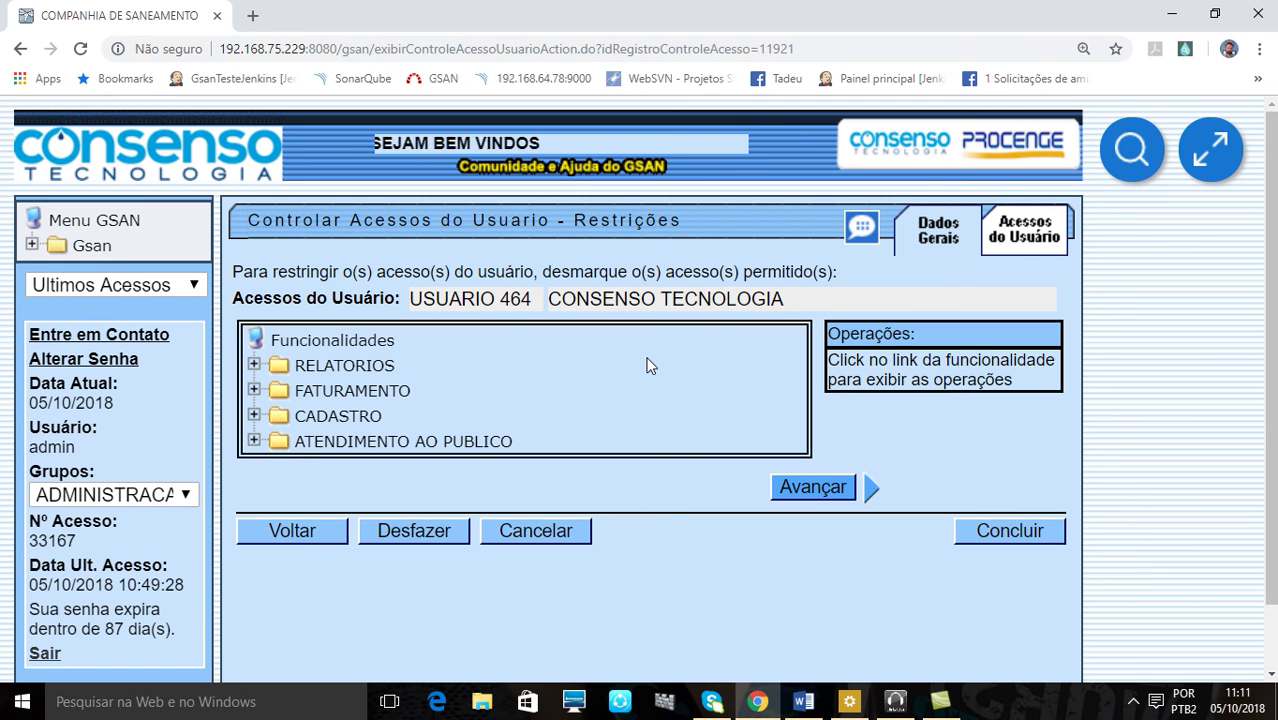
pyautogui.click(1038, 243)
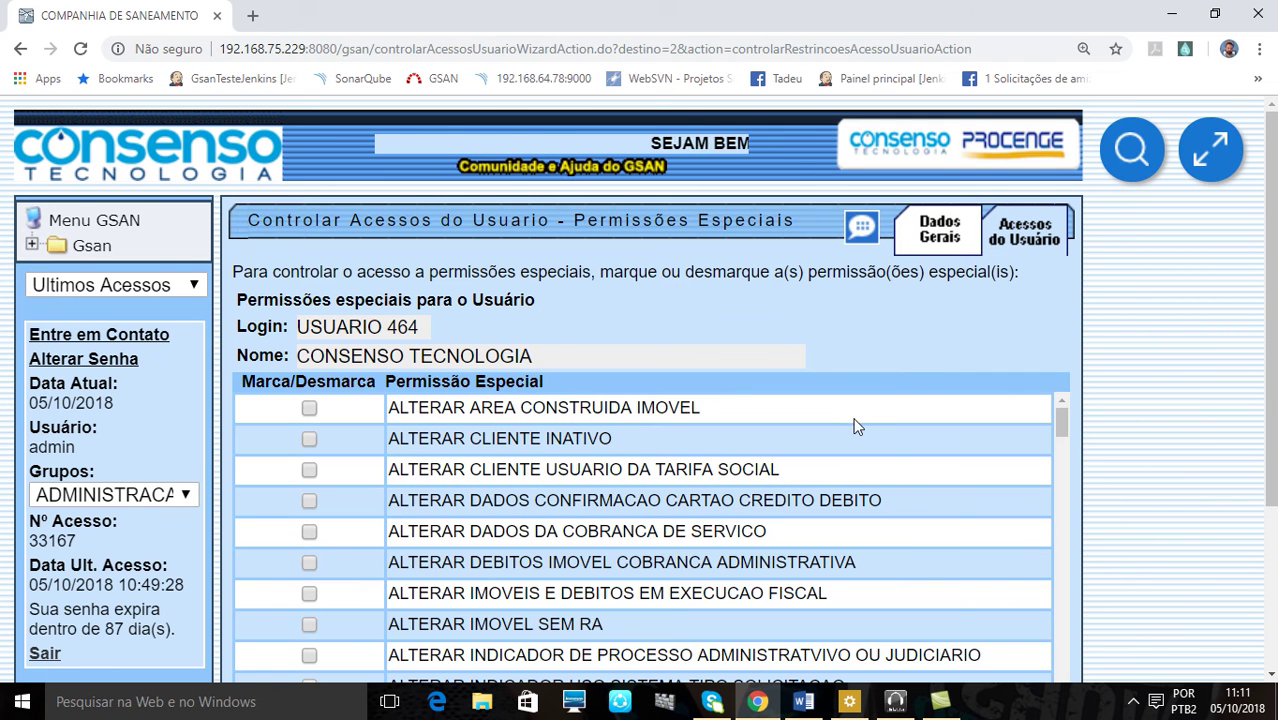
pyautogui.scroll(-1, 600, 490)
pyautogui.scroll(1, 599, 482)
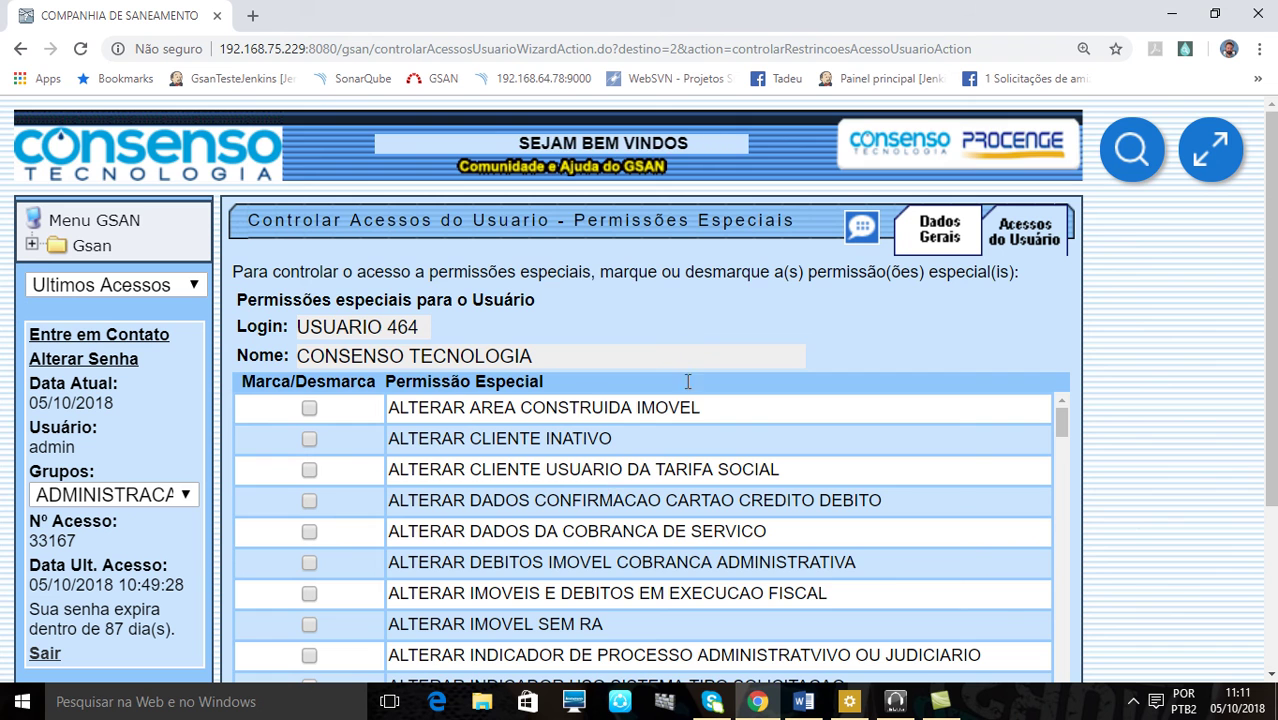
pyautogui.scroll(-1, 1191, 479)
pyautogui.scroll(-3, 567, 524)
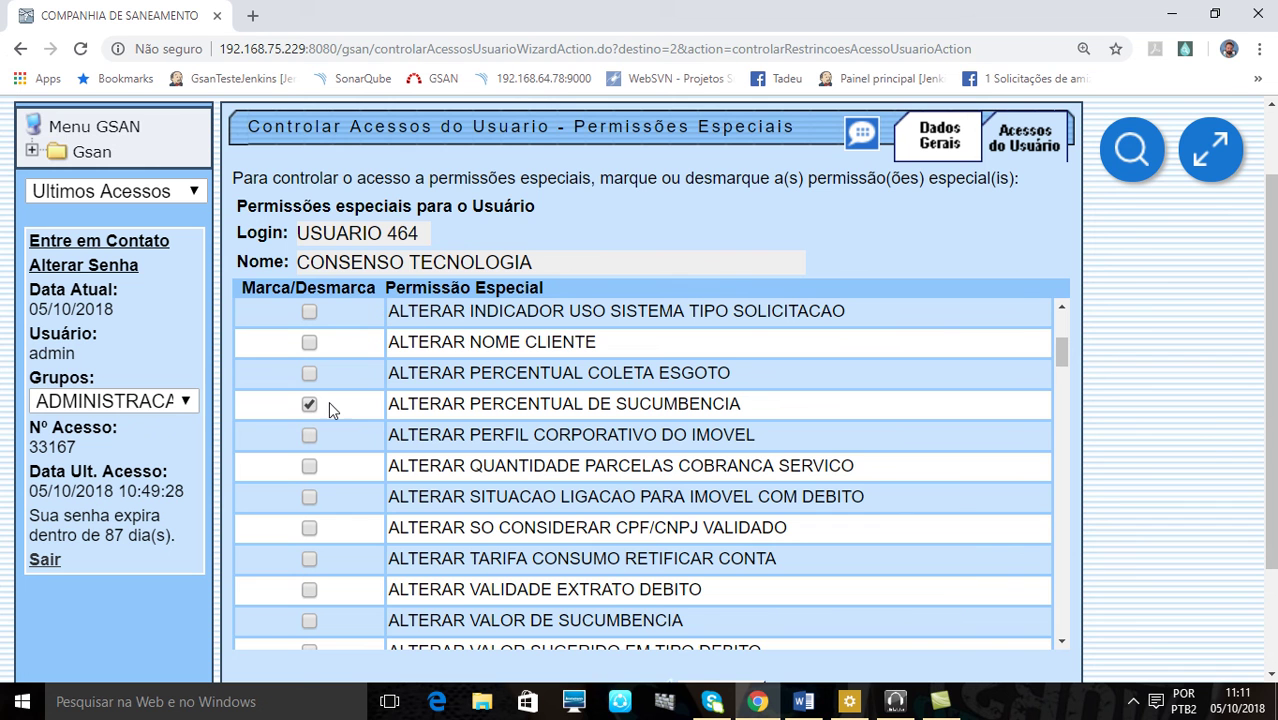
pyautogui.scroll(-2, 1231, 450)
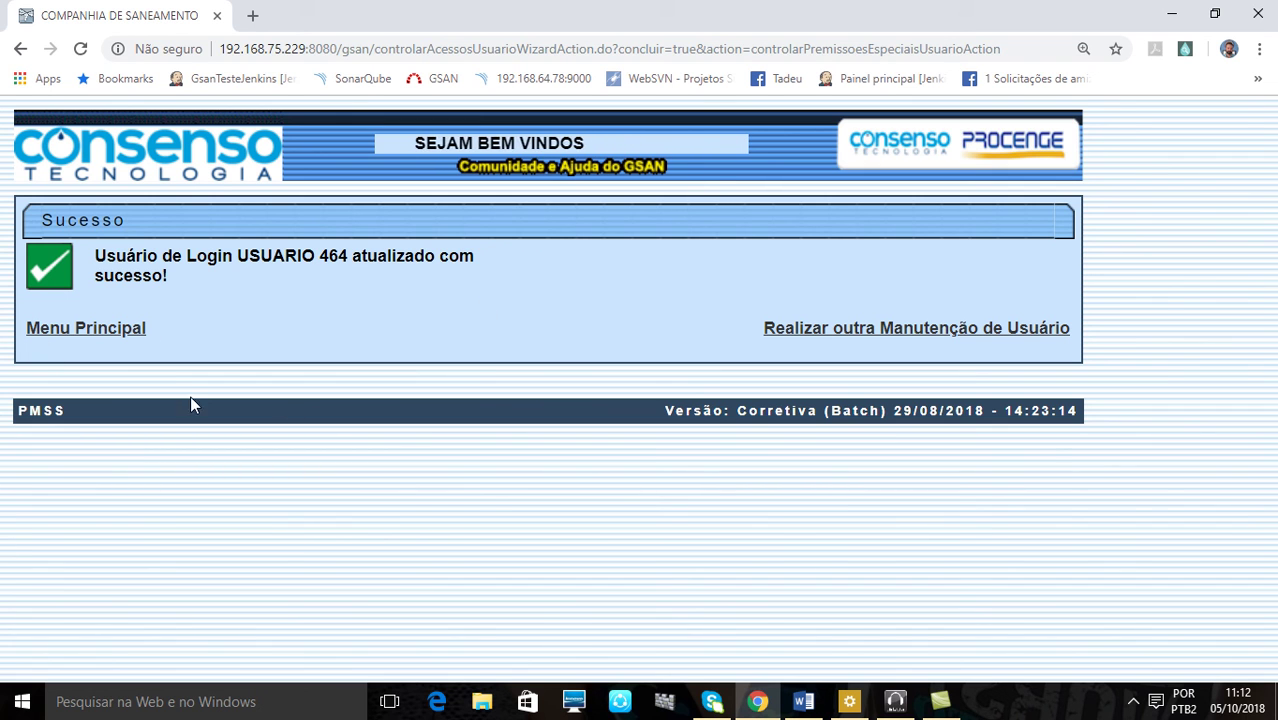
# Step: Return to the main menu and open Filtrar Processo Juridico from the Processo Juridico section of Divida Ativa
pyautogui.click(127, 333)
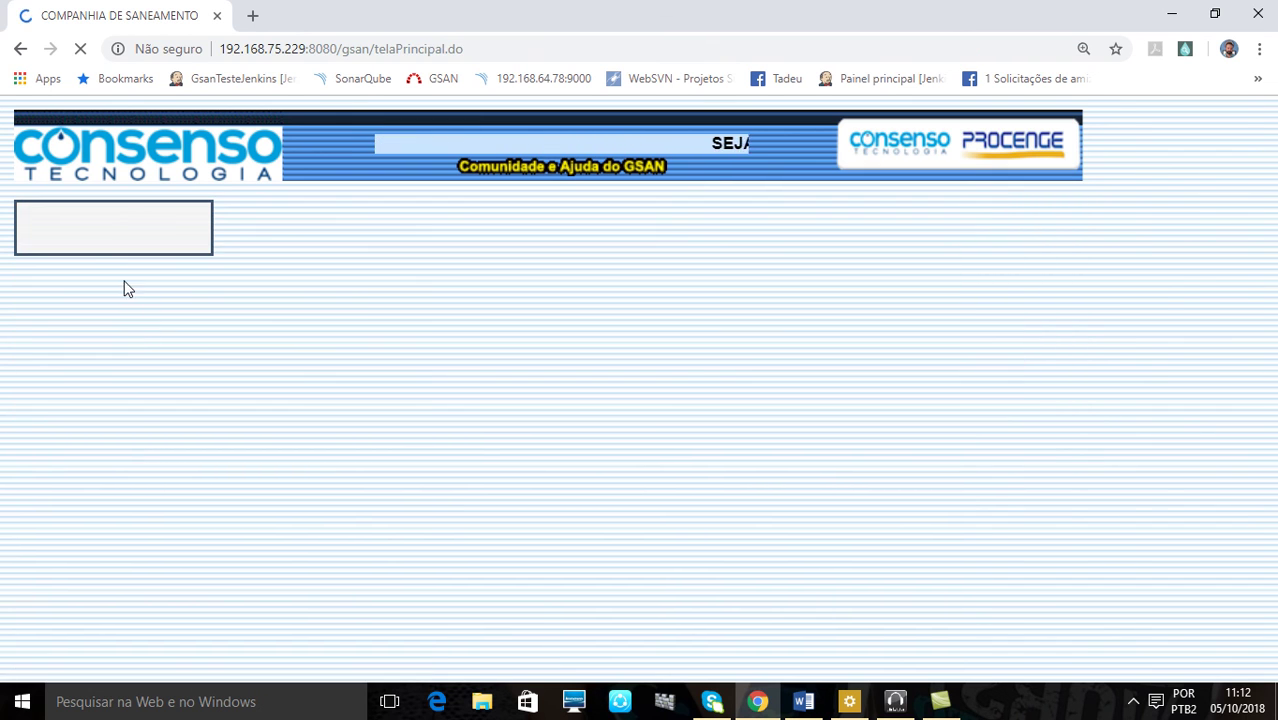
pyautogui.click(83, 257)
pyautogui.scroll(-1, 165, 530)
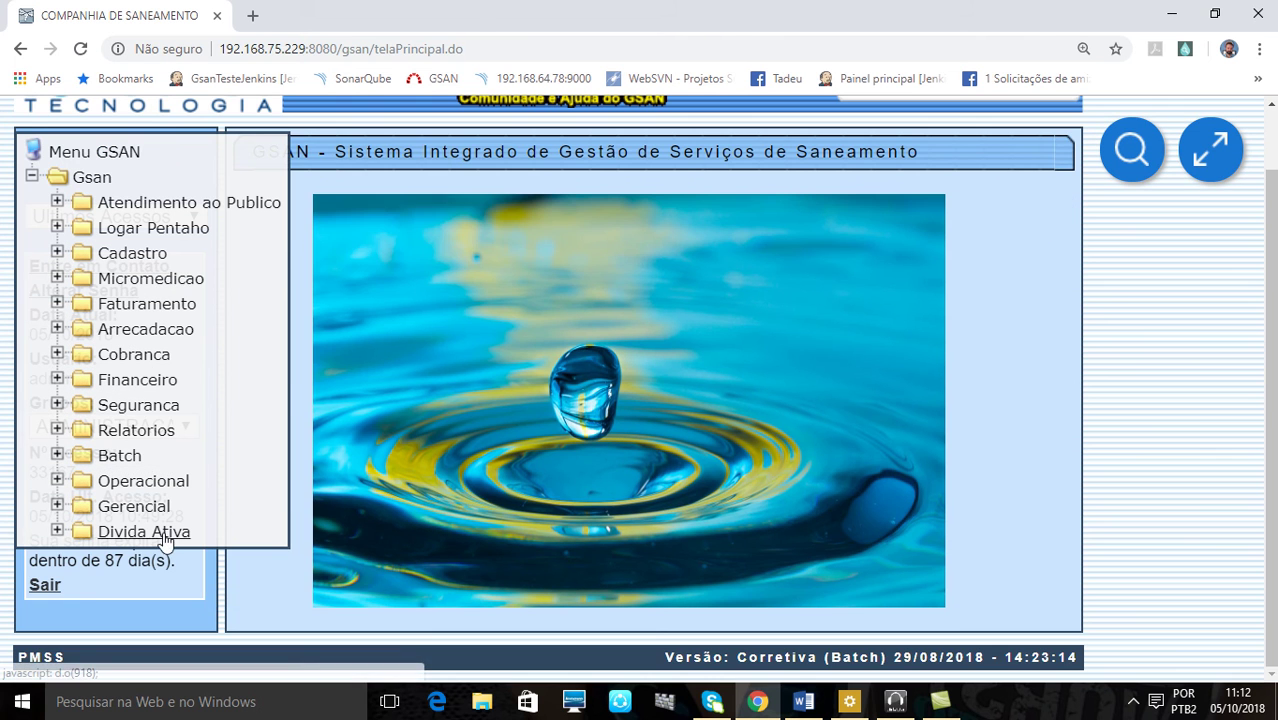
pyautogui.click(178, 532)
pyautogui.scroll(-1, 178, 532)
pyautogui.click(195, 516)
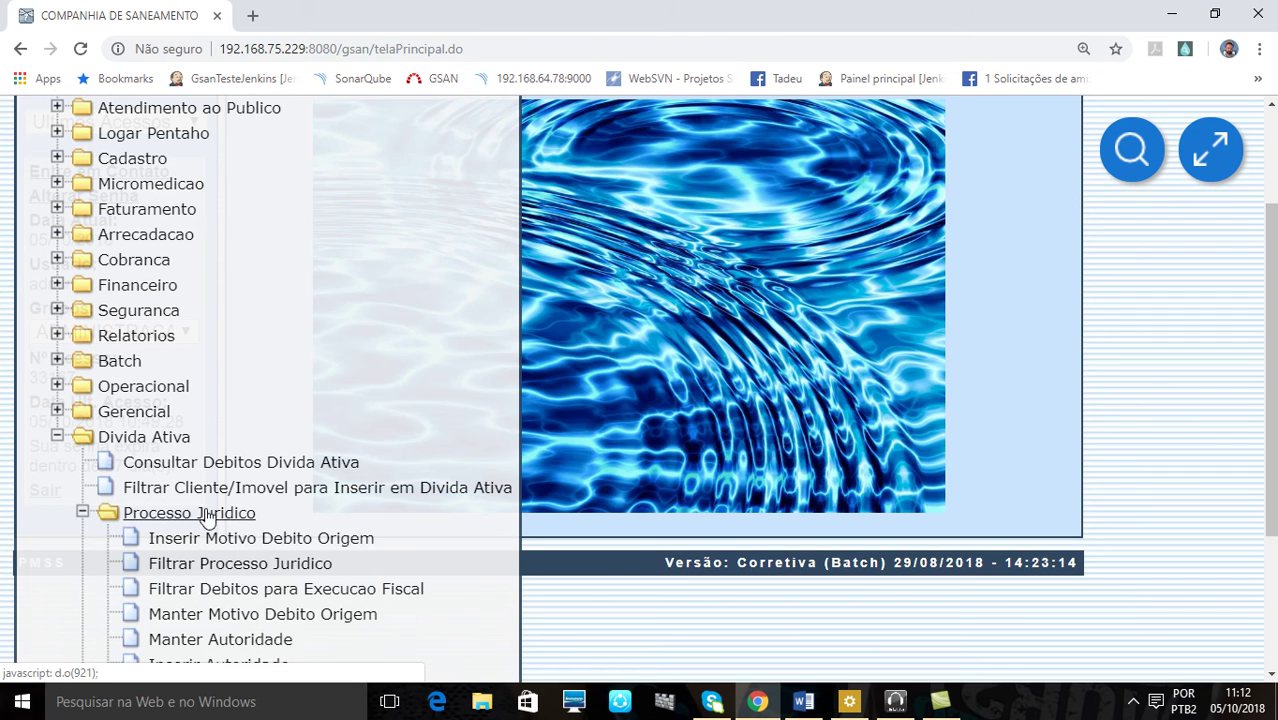
pyautogui.scroll(-2, 340, 530)
pyautogui.scroll(-1, 340, 530)
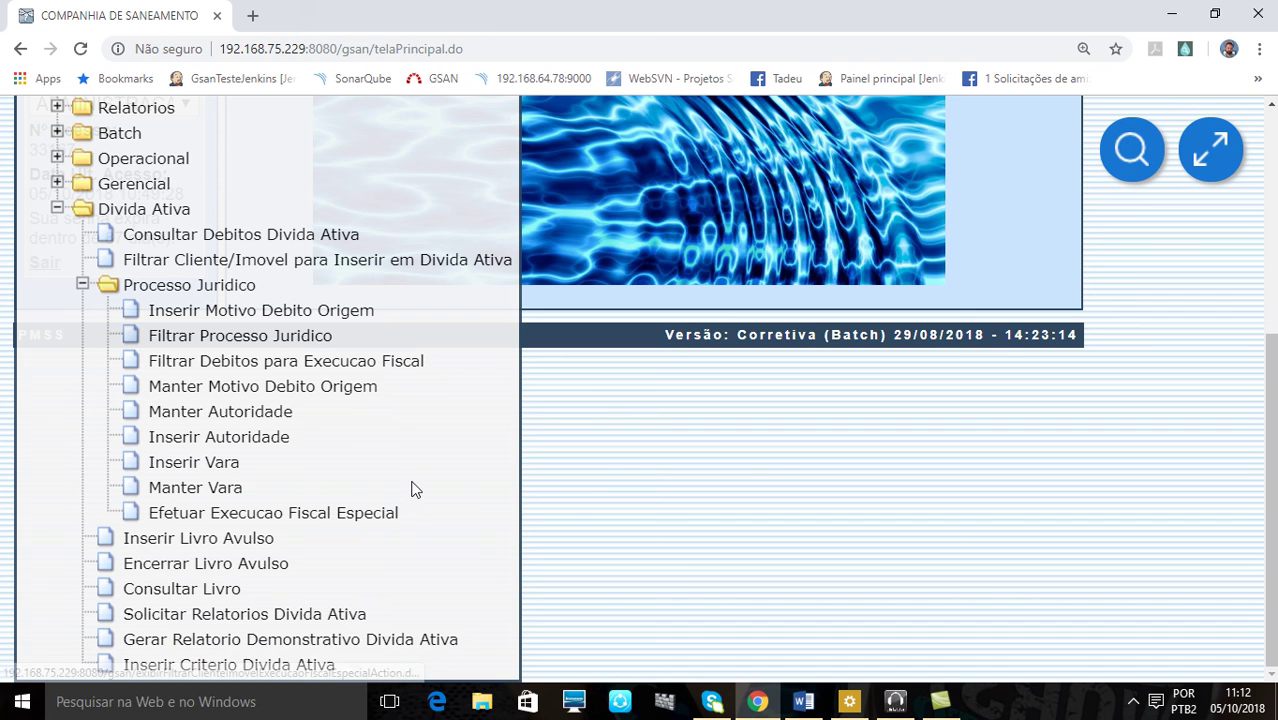
pyautogui.click(263, 345)
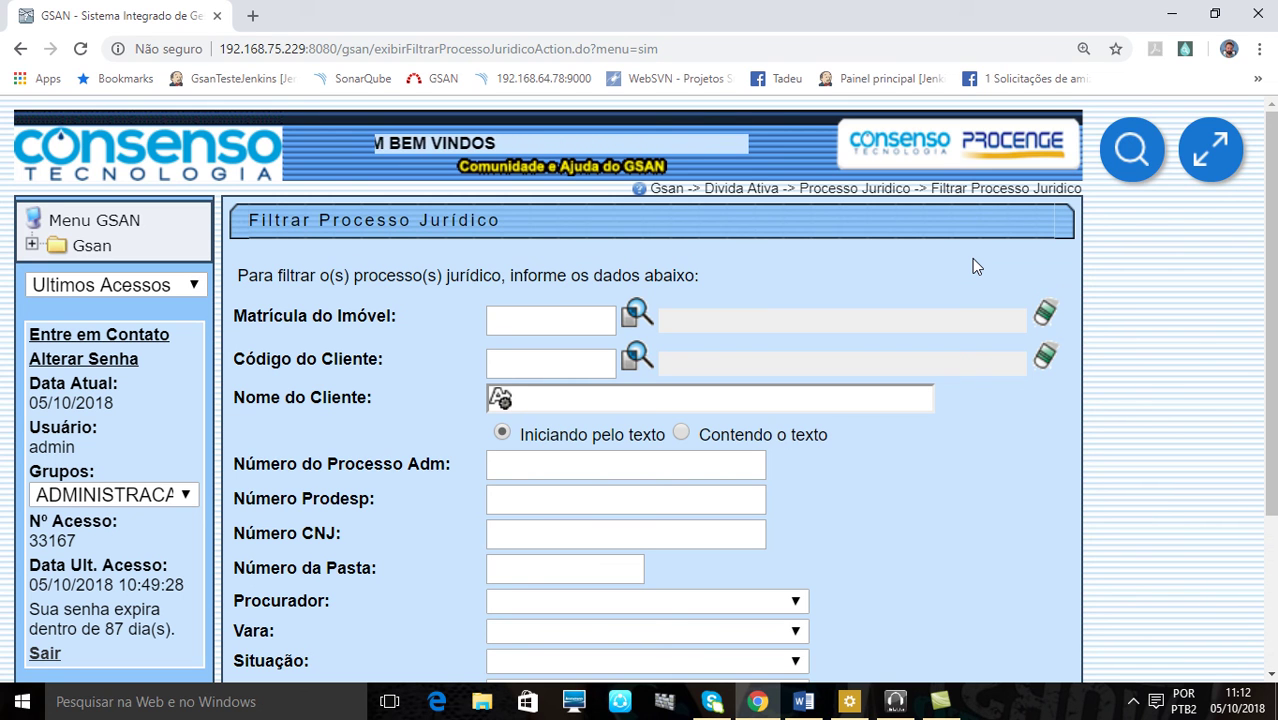
# Step: Open the online GSAN knowledge base from the filter form and compare its module map with the system's module menu
pyautogui.click(869, 193)
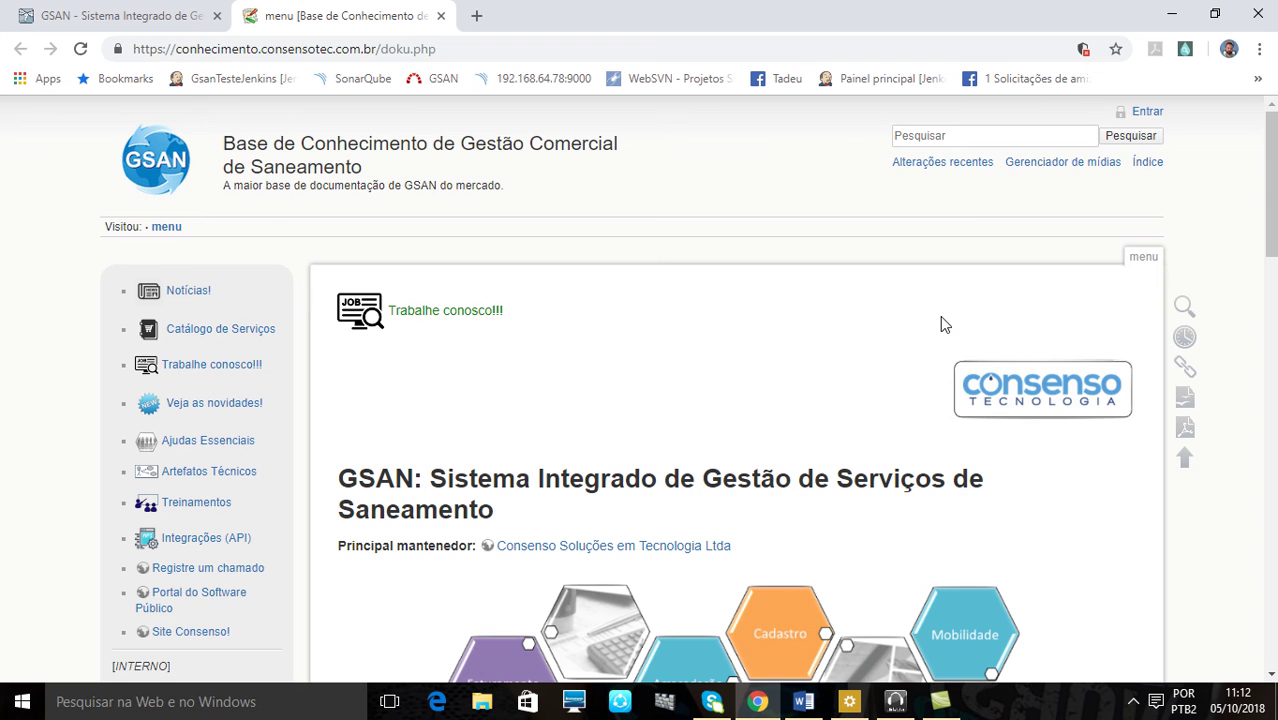
pyautogui.scroll(-3, 933, 365)
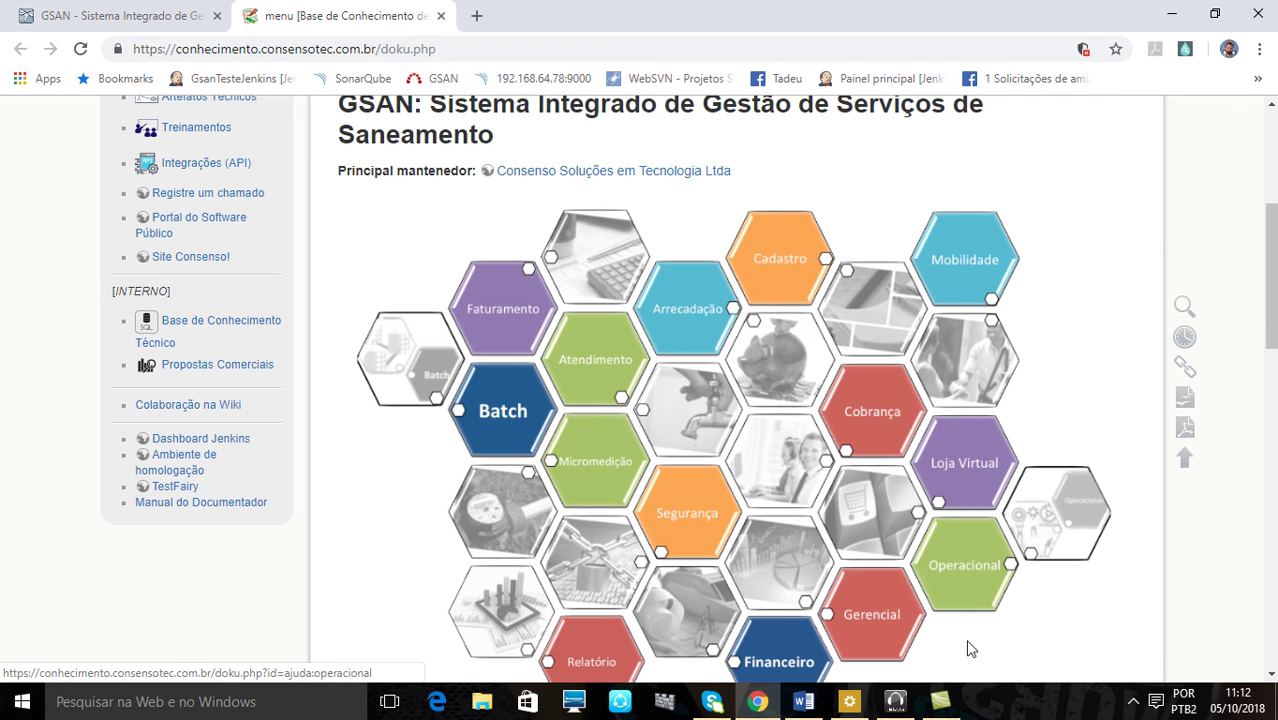
pyautogui.click(147, 18)
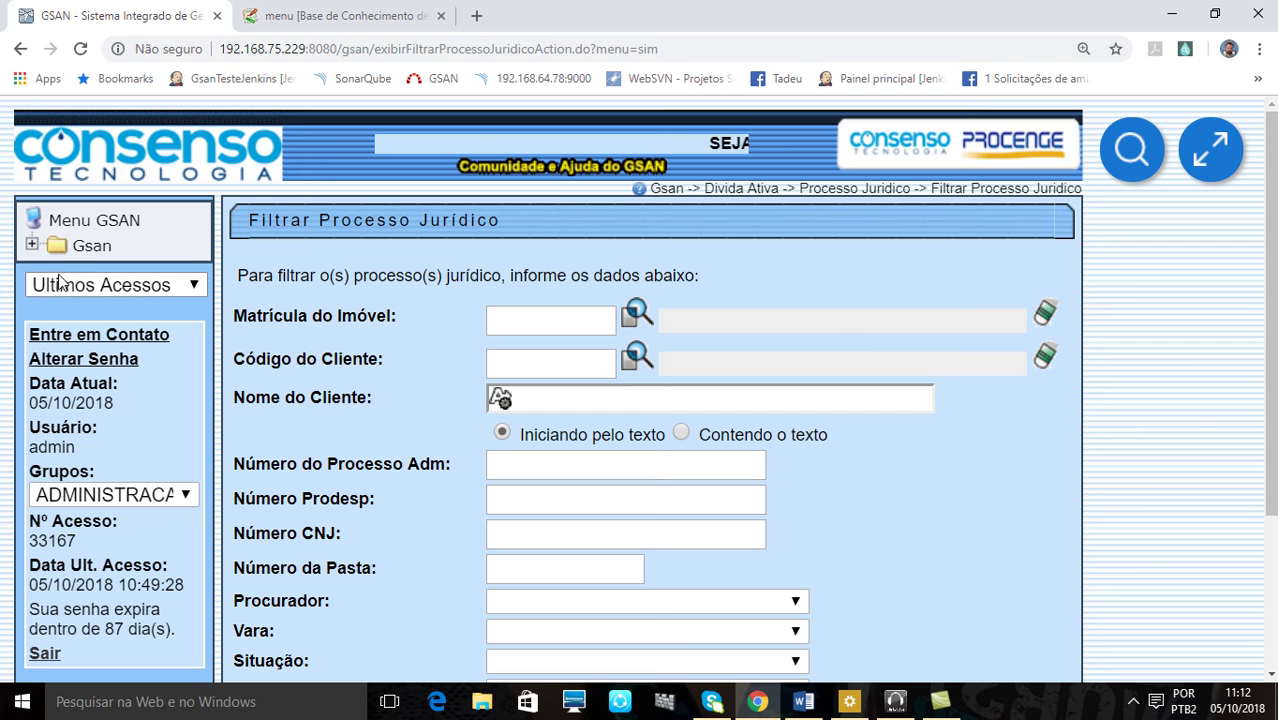
pyautogui.click(92, 245)
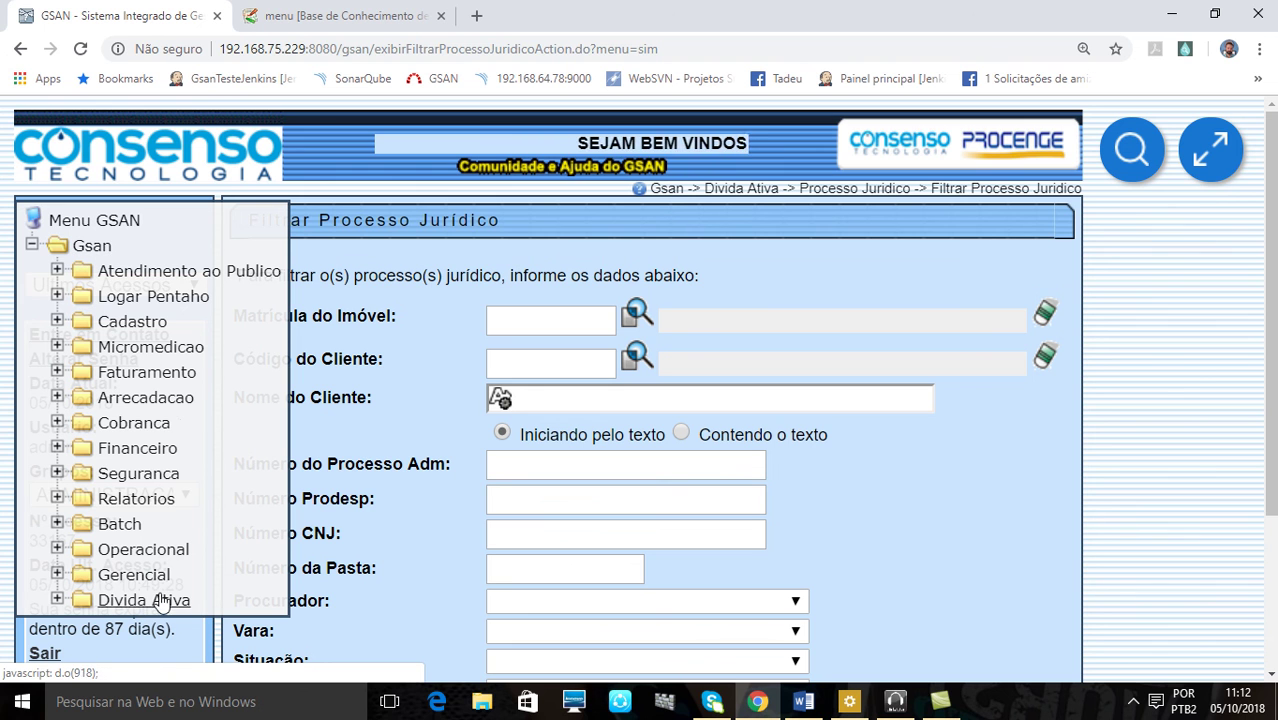
# Step: Go to the Cobrança help in the knowledge base and open its Dívida Ativa page to view the Processo Jurídico topics
pyautogui.click(366, 12)
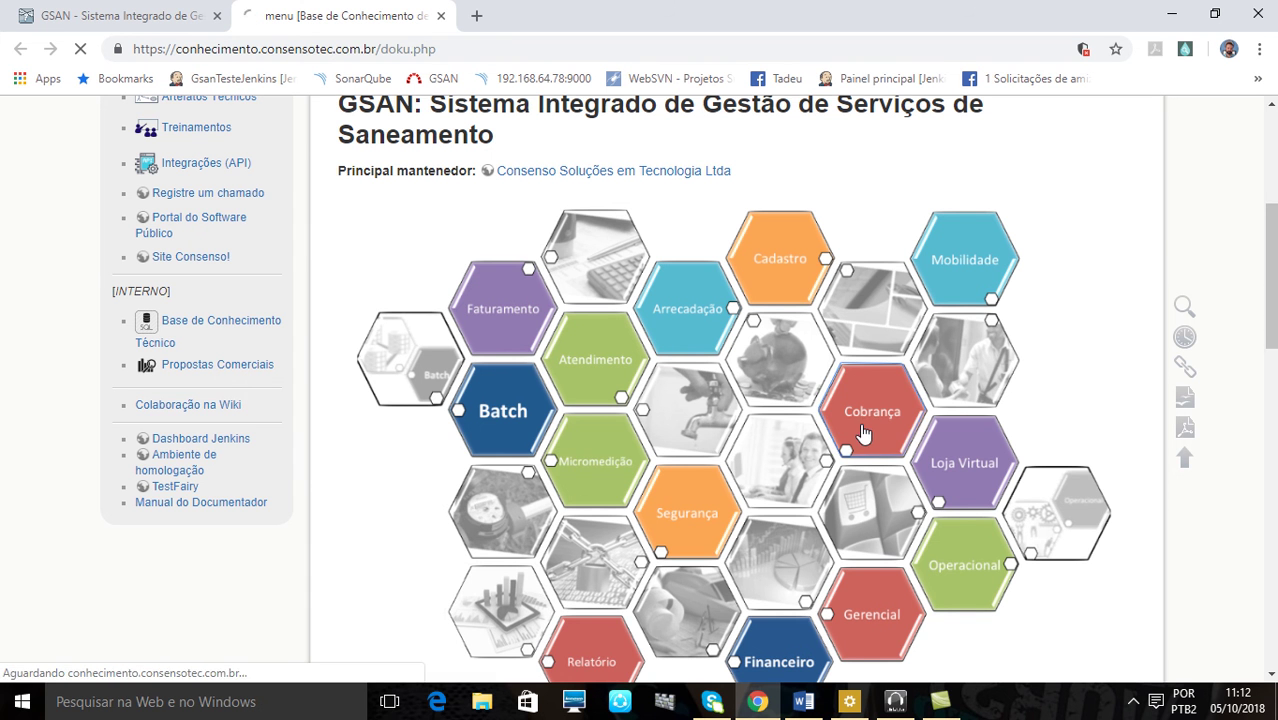
pyautogui.scroll(-10, 866, 441)
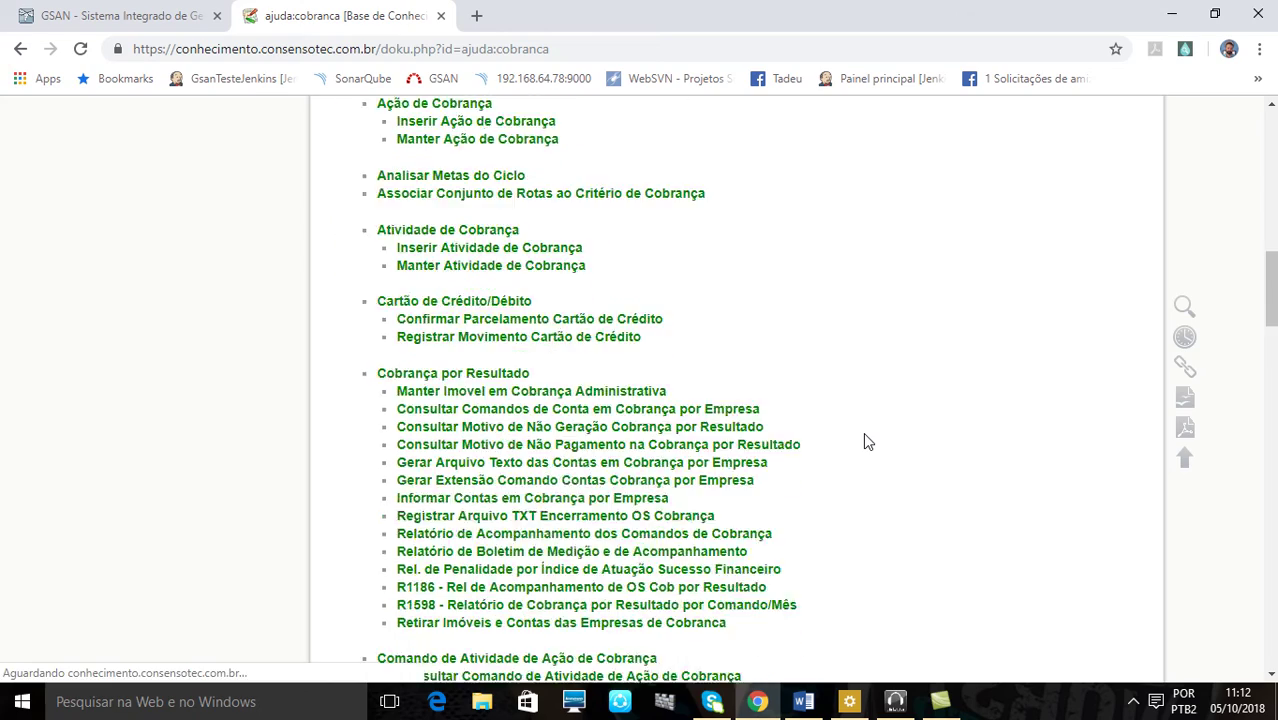
pyautogui.scroll(-10, 867, 441)
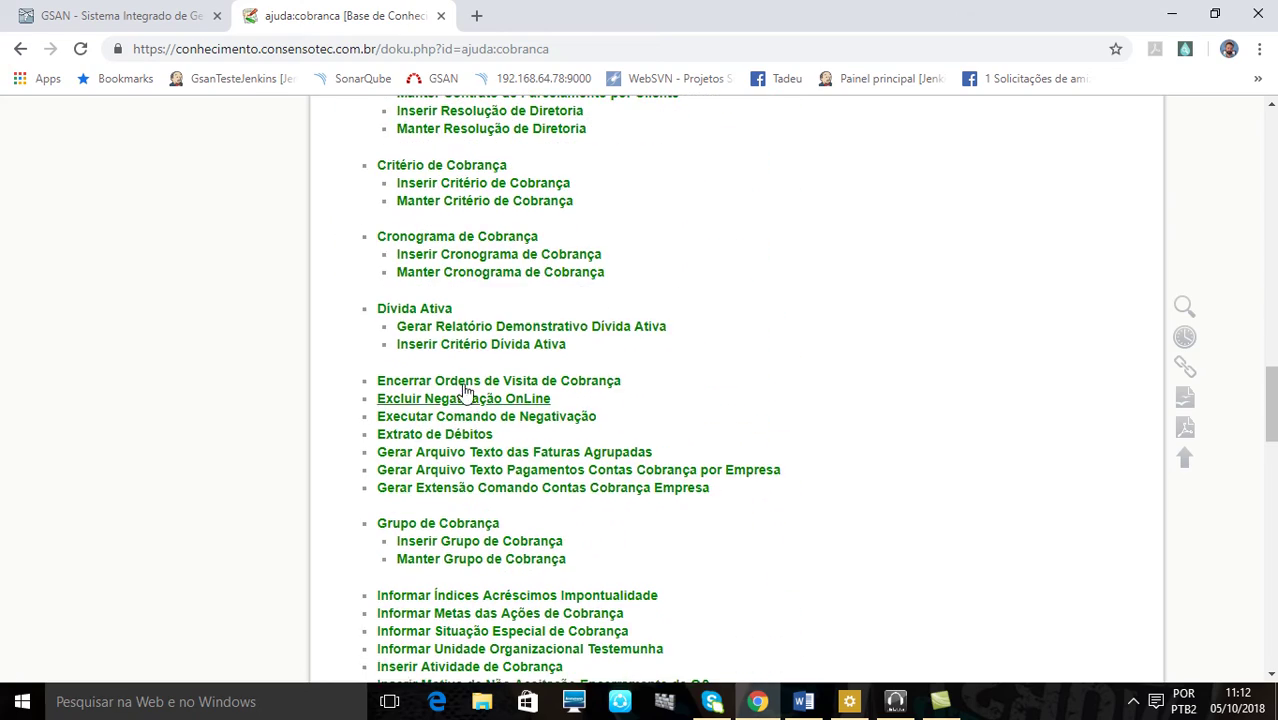
pyautogui.click(431, 312)
pyautogui.scroll(-5, 784, 430)
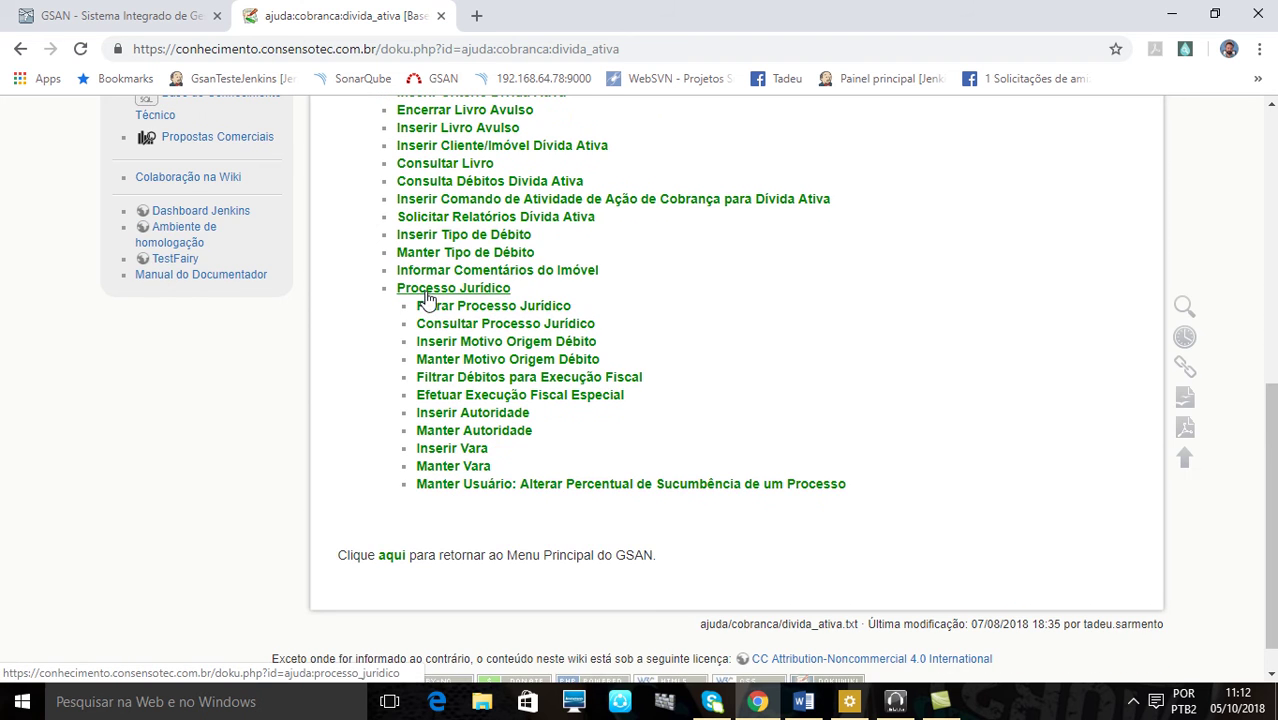
# Step: Check the Processo Jurídico help page, return to the Dívida Ativa topics and open the Filtrar Processo Jurídico help
pyautogui.scroll(-1, 451, 379)
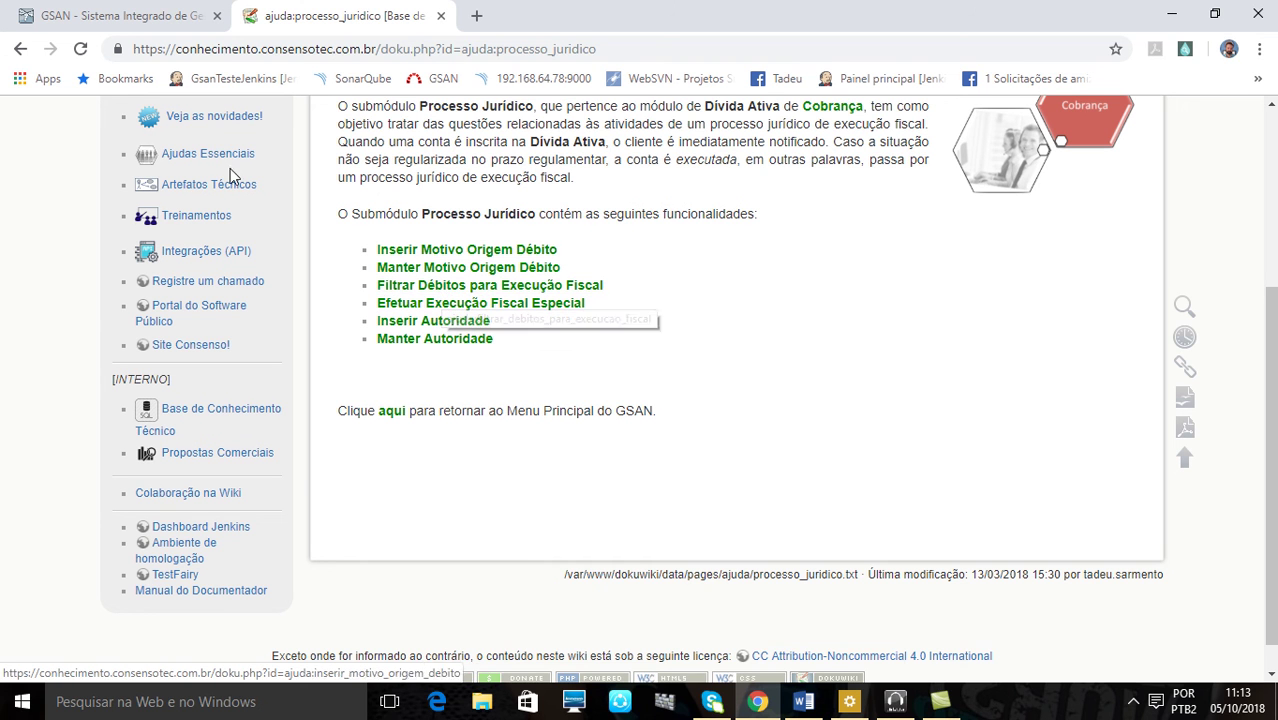
pyautogui.click(21, 49)
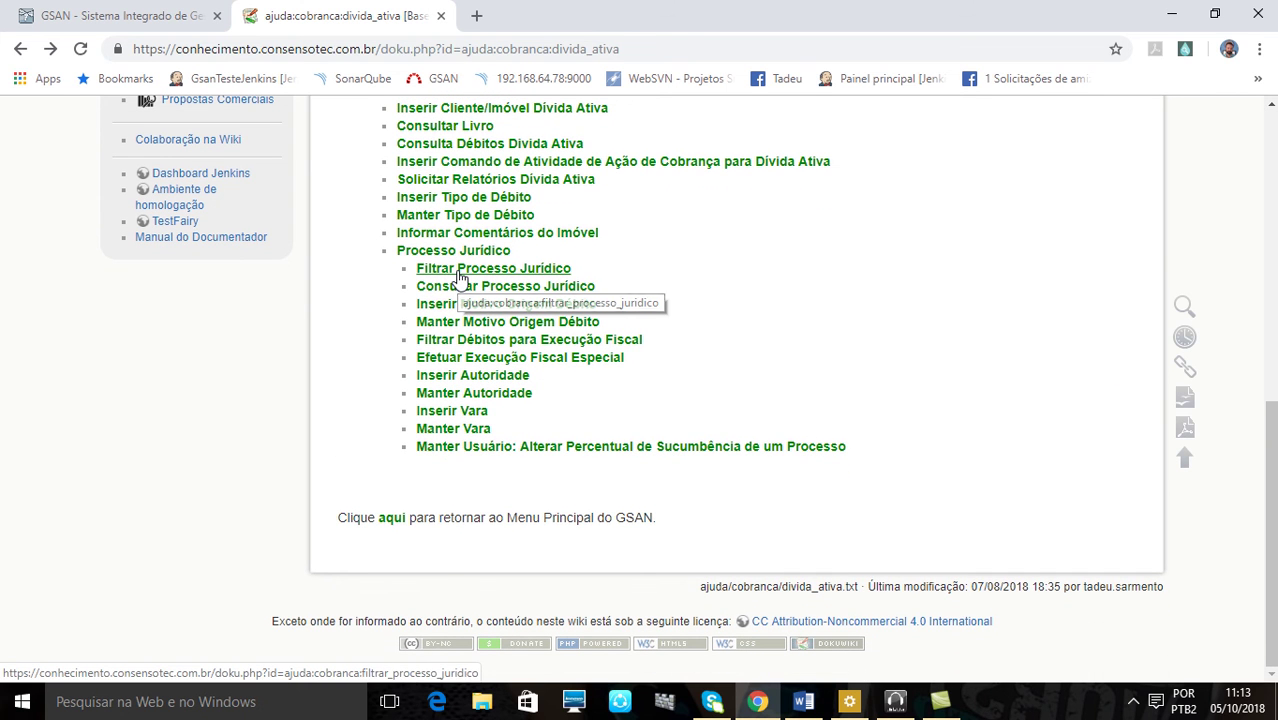
pyautogui.click(460, 274)
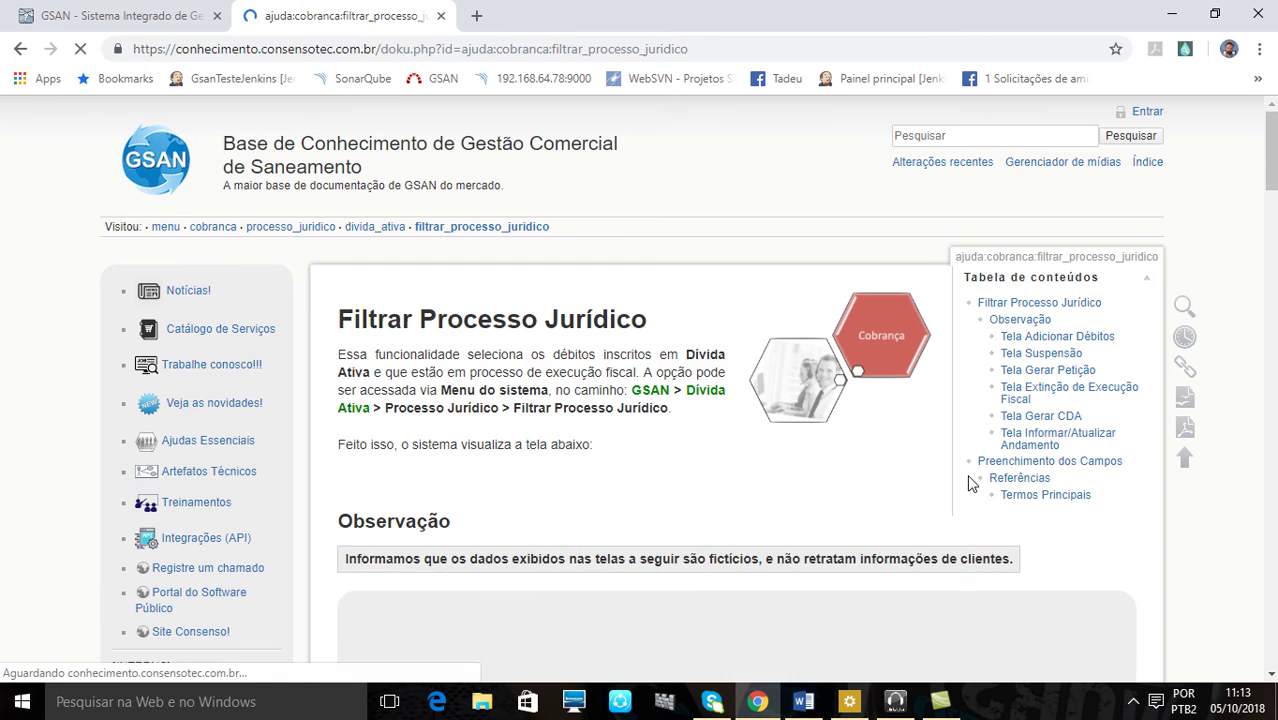
# Step: Read through the Filtrar Processo Jurídico help, from the filter form and process actions down to the references
pyautogui.scroll(-5, 966, 483)
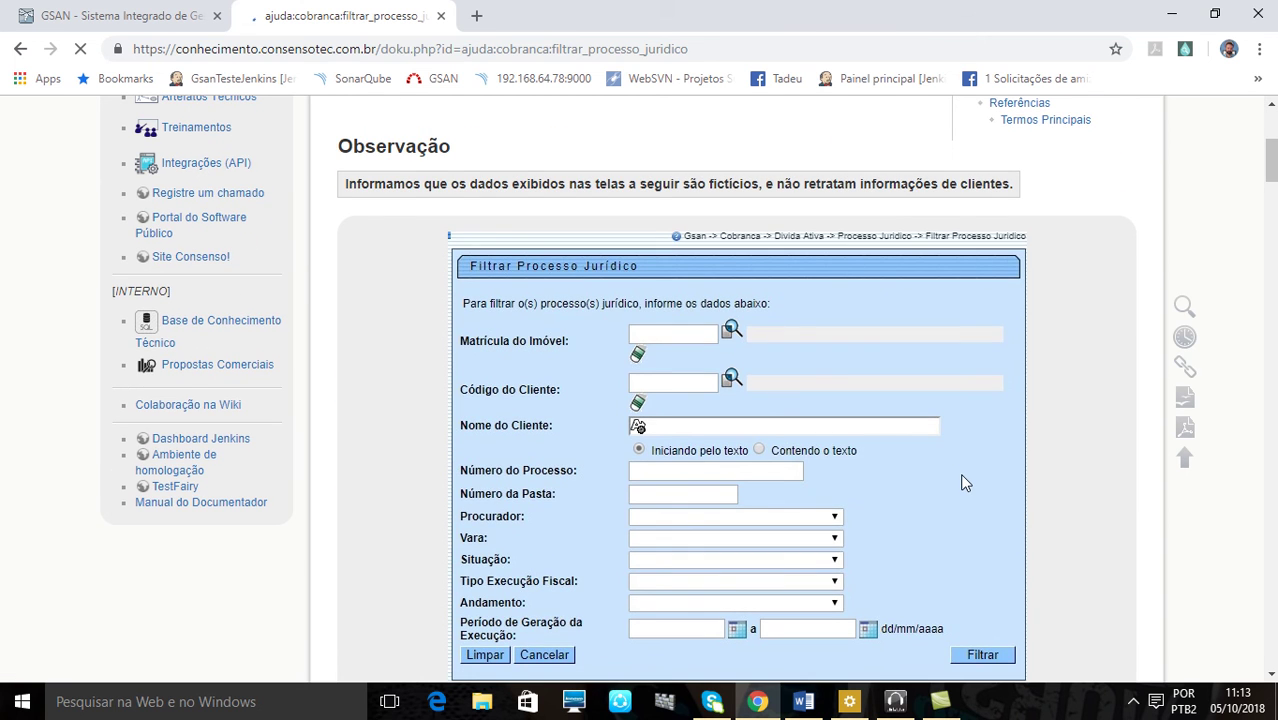
pyautogui.scroll(-8, 955, 468)
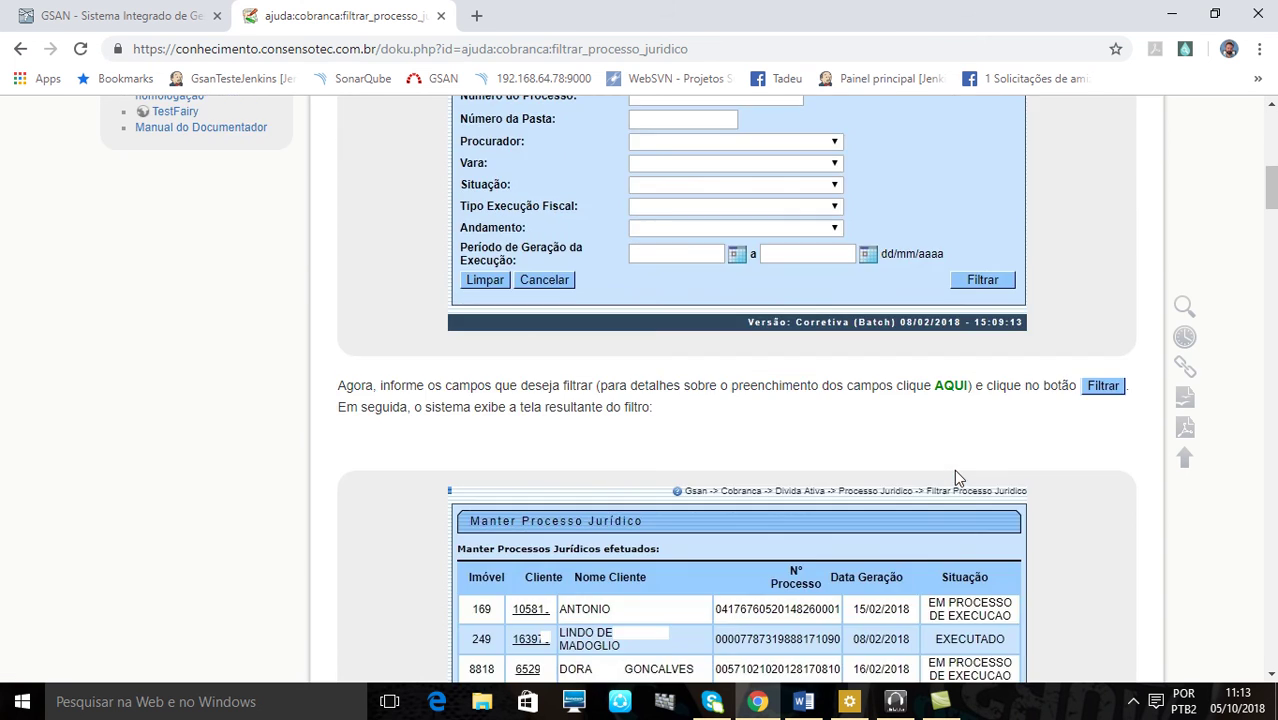
pyautogui.scroll(-20, 953, 472)
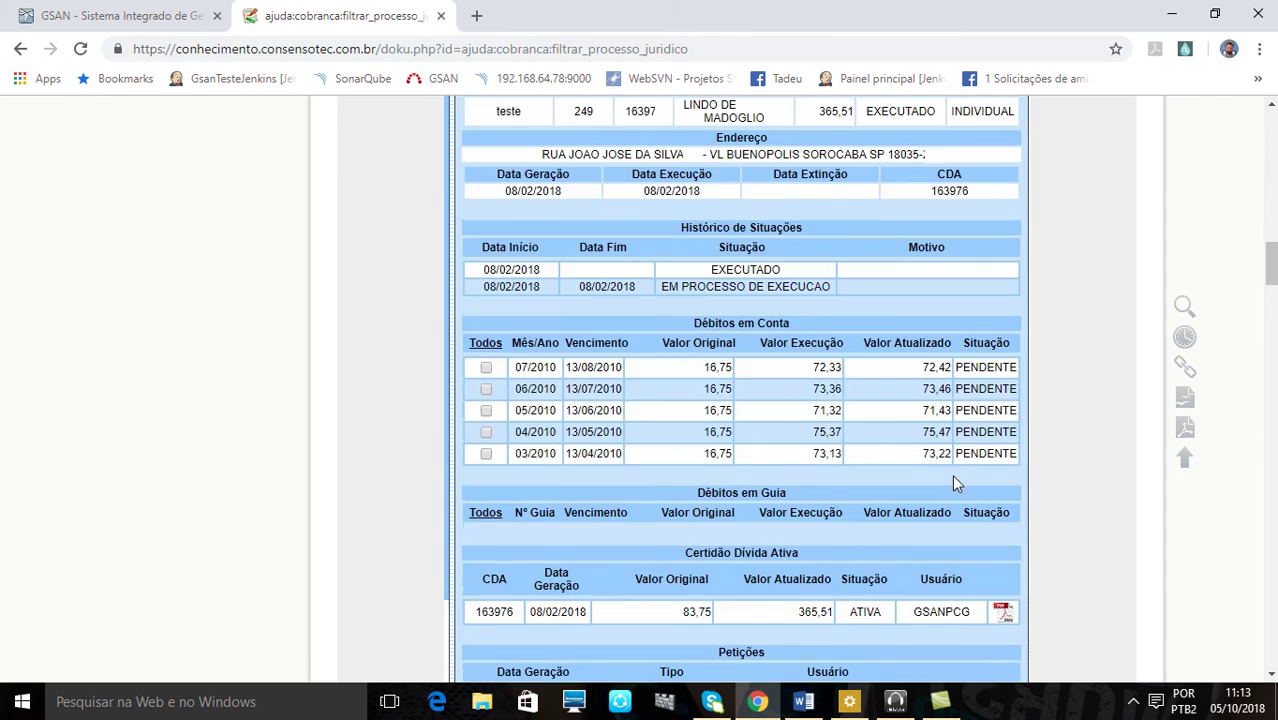
pyautogui.scroll(-8, 948, 488)
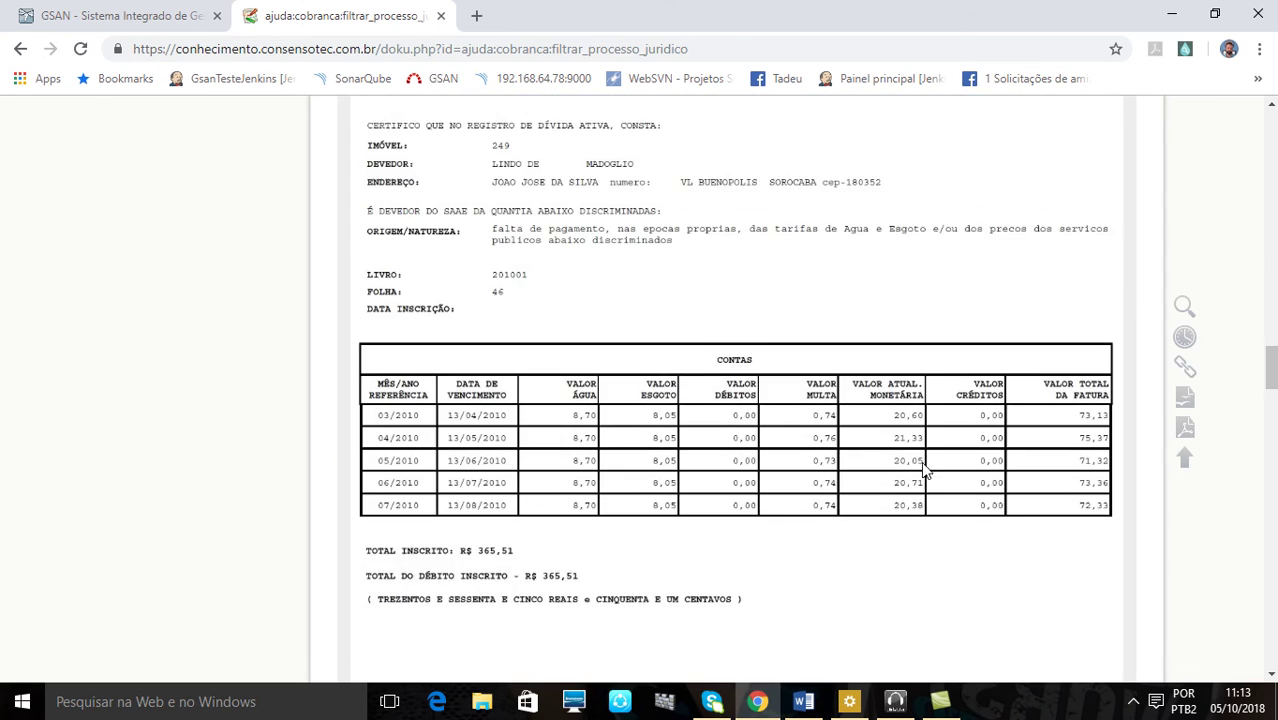
pyautogui.scroll(-8, 828, 318)
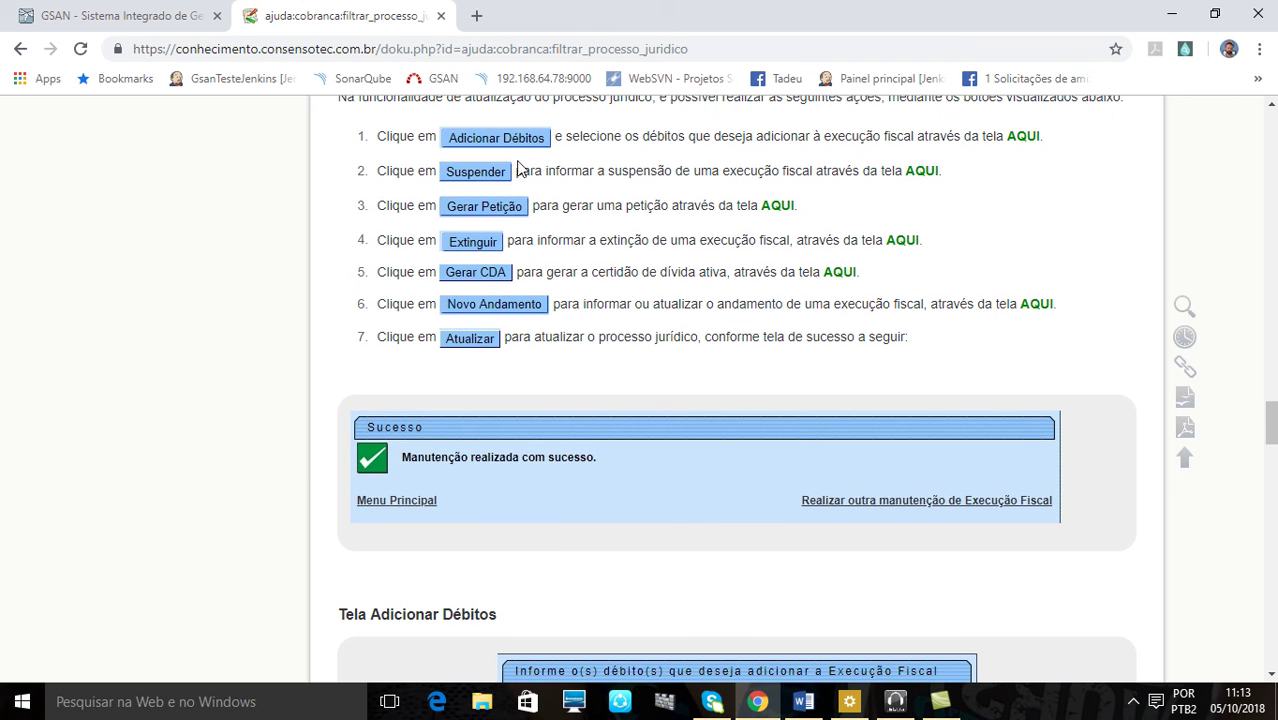
pyautogui.scroll(-12, 690, 243)
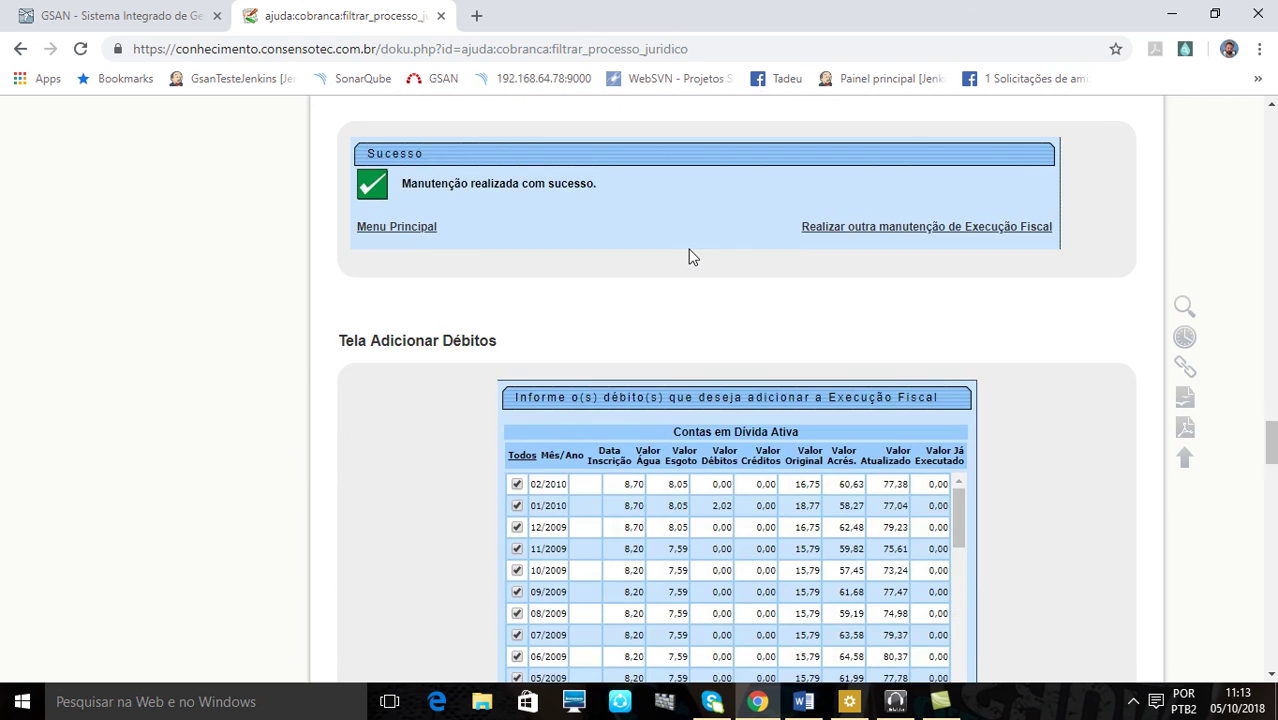
pyautogui.scroll(-15, 690, 259)
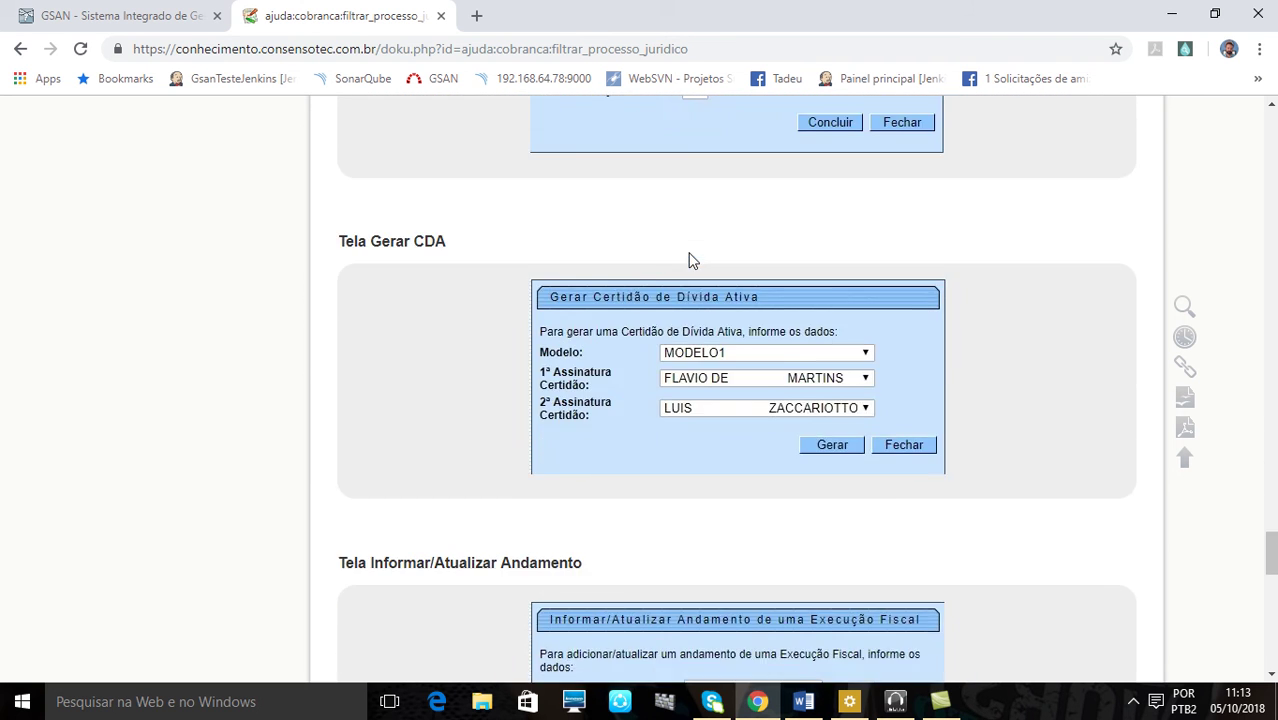
pyautogui.scroll(-7, 652, 317)
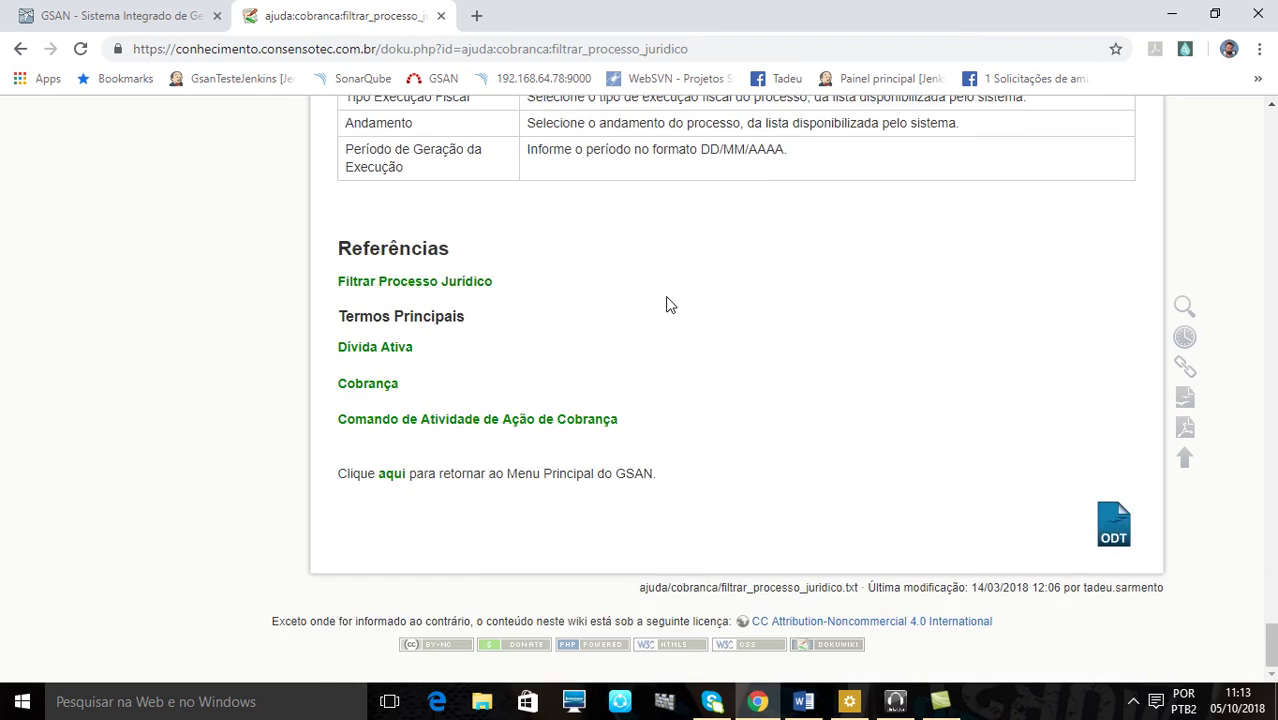
# Step: Find the Percentual Sucumbência explanation and examine its linked help page on the Manter Usuário special permission
pyautogui.scroll(20, 670, 305)
pyautogui.scroll(10, 678, 298)
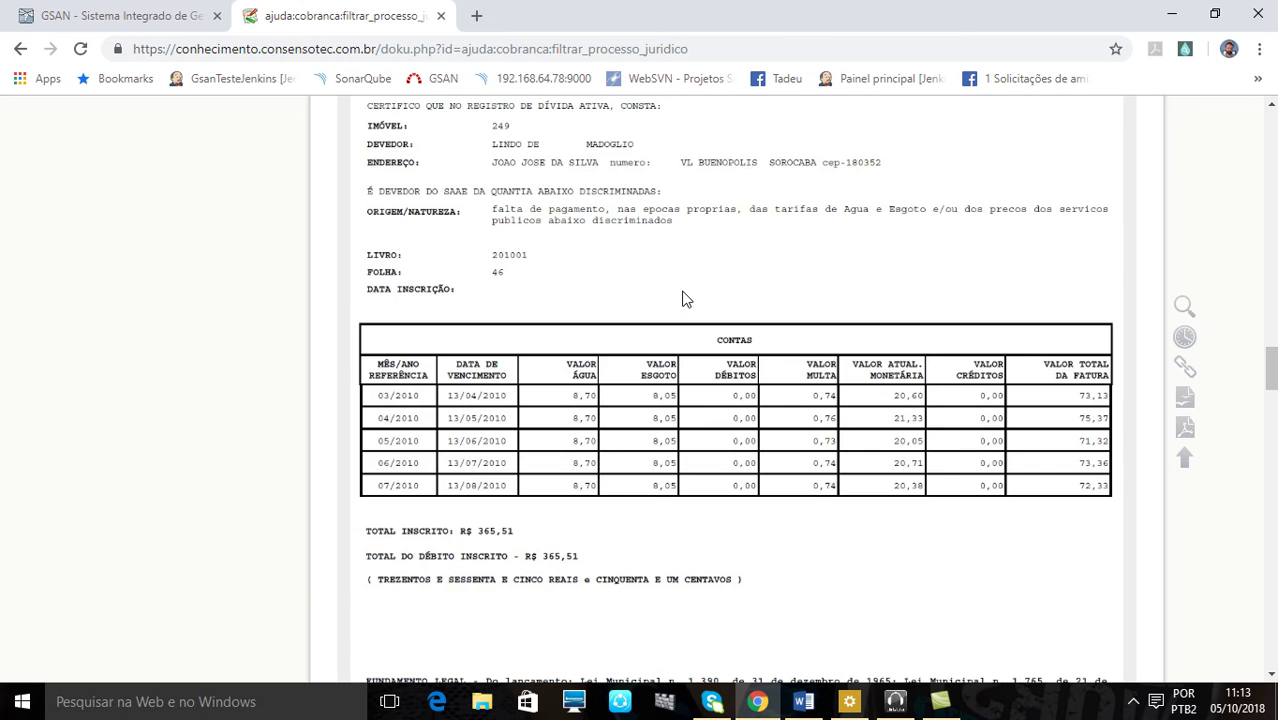
pyautogui.scroll(5, 683, 298)
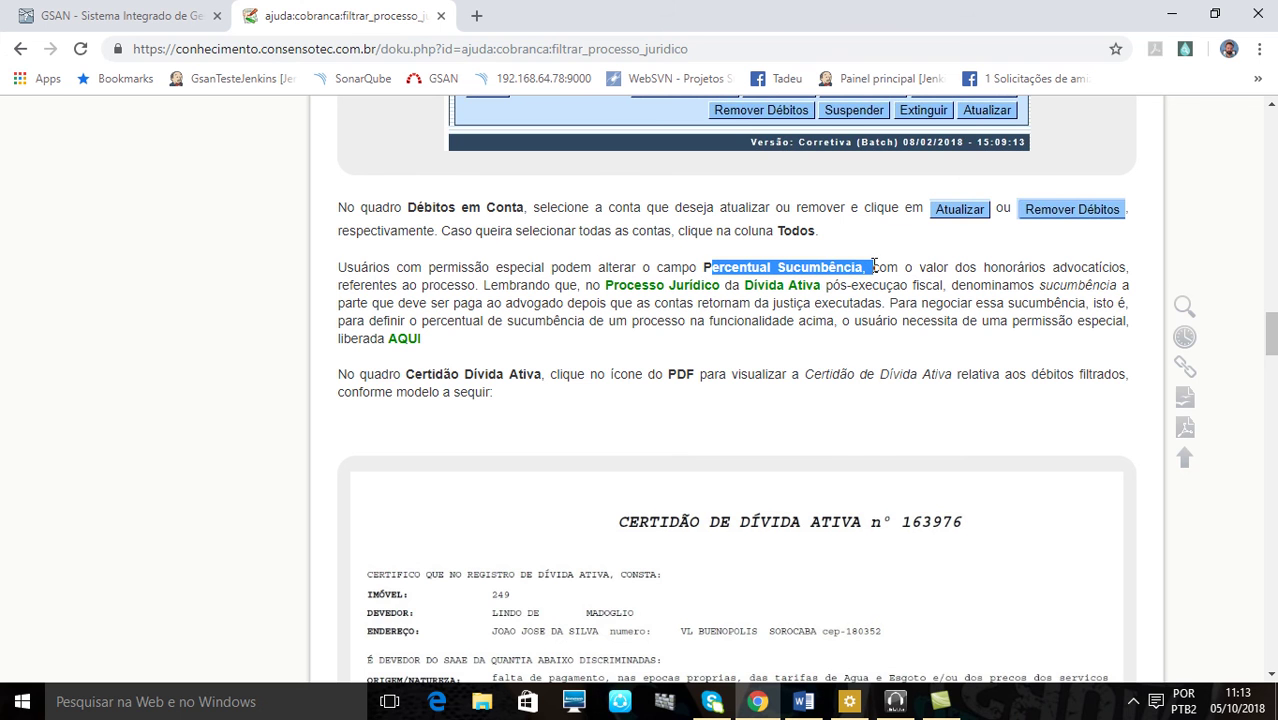
pyautogui.click(403, 340)
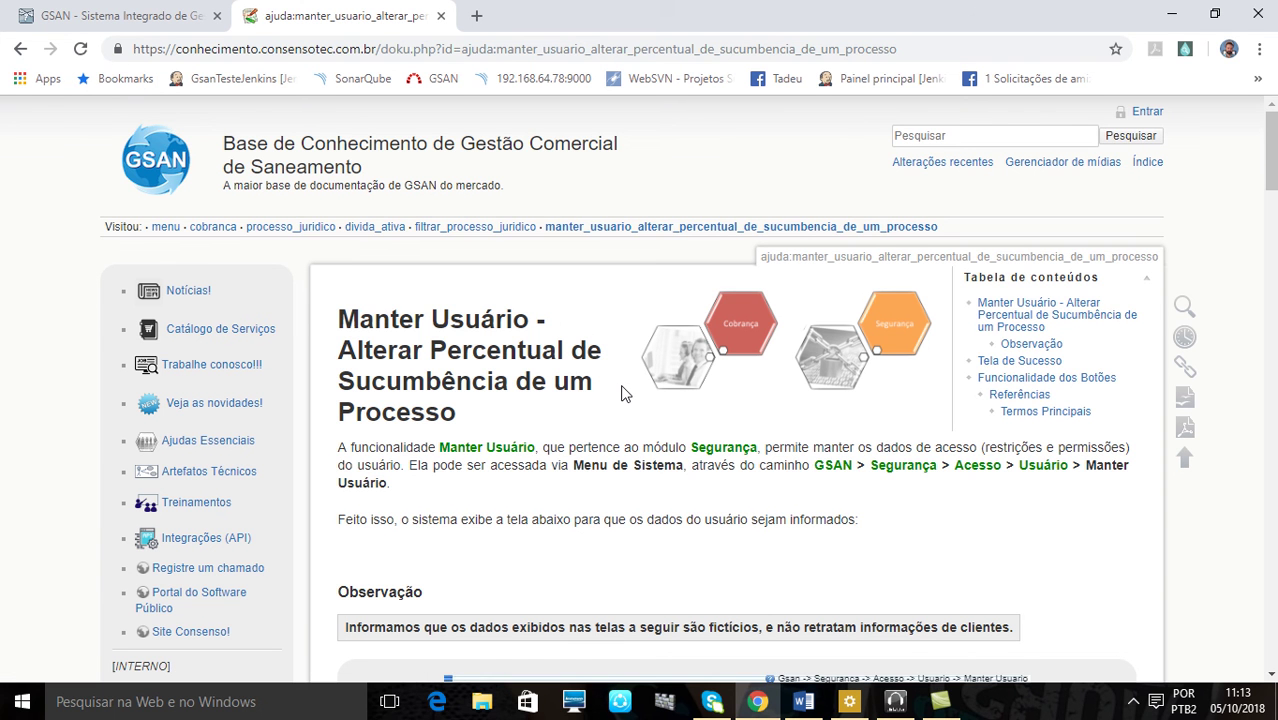
pyautogui.scroll(-20, 620, 393)
pyautogui.scroll(-5, 620, 397)
pyautogui.scroll(20, 622, 396)
pyautogui.scroll(3, 622, 396)
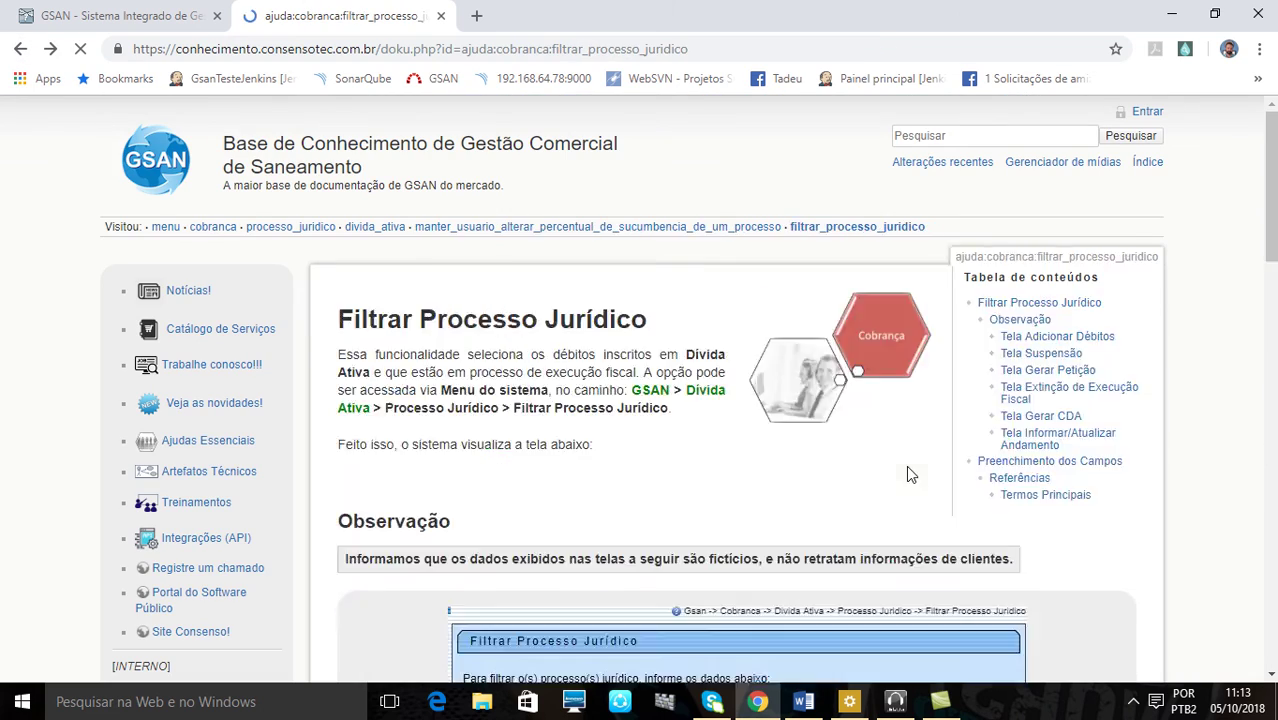
# Step: Review the screen examples in the Filtrar Processo Jurídico help again and return to the GSAN filter form
pyautogui.scroll(-20, 906, 465)
pyautogui.scroll(-20, 860, 465)
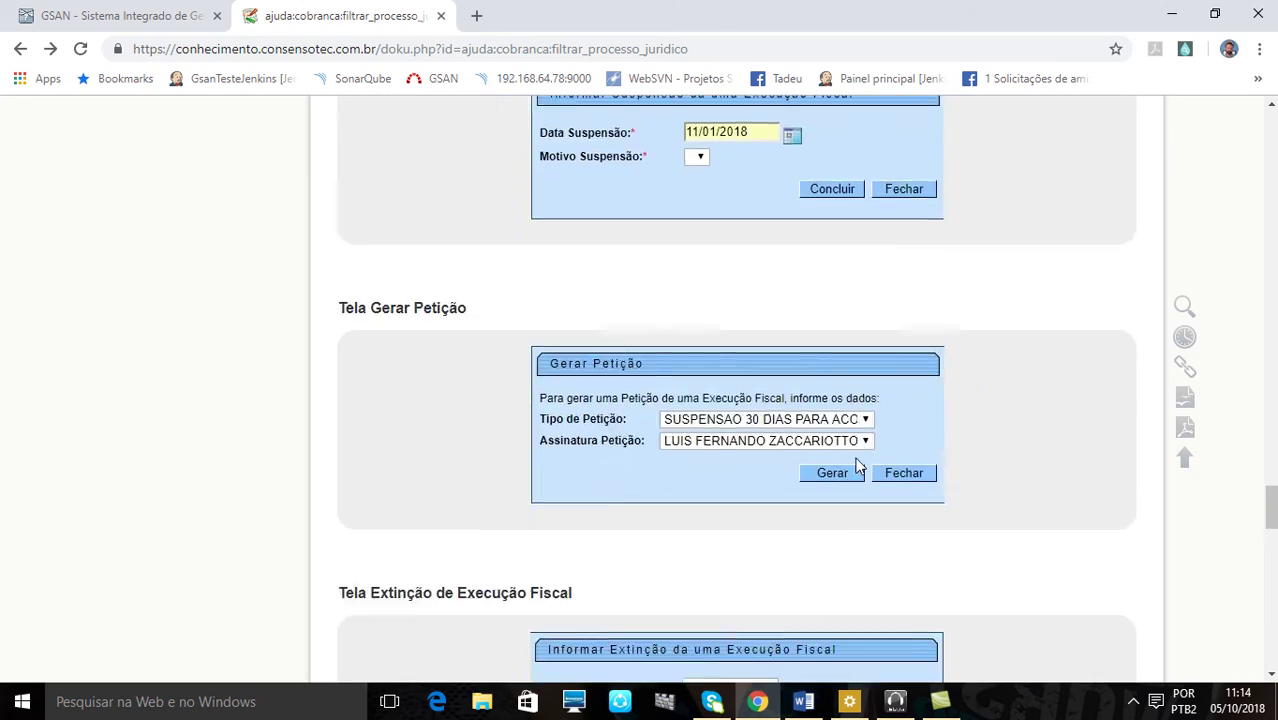
pyautogui.scroll(15, 860, 465)
pyautogui.scroll(20, 858, 465)
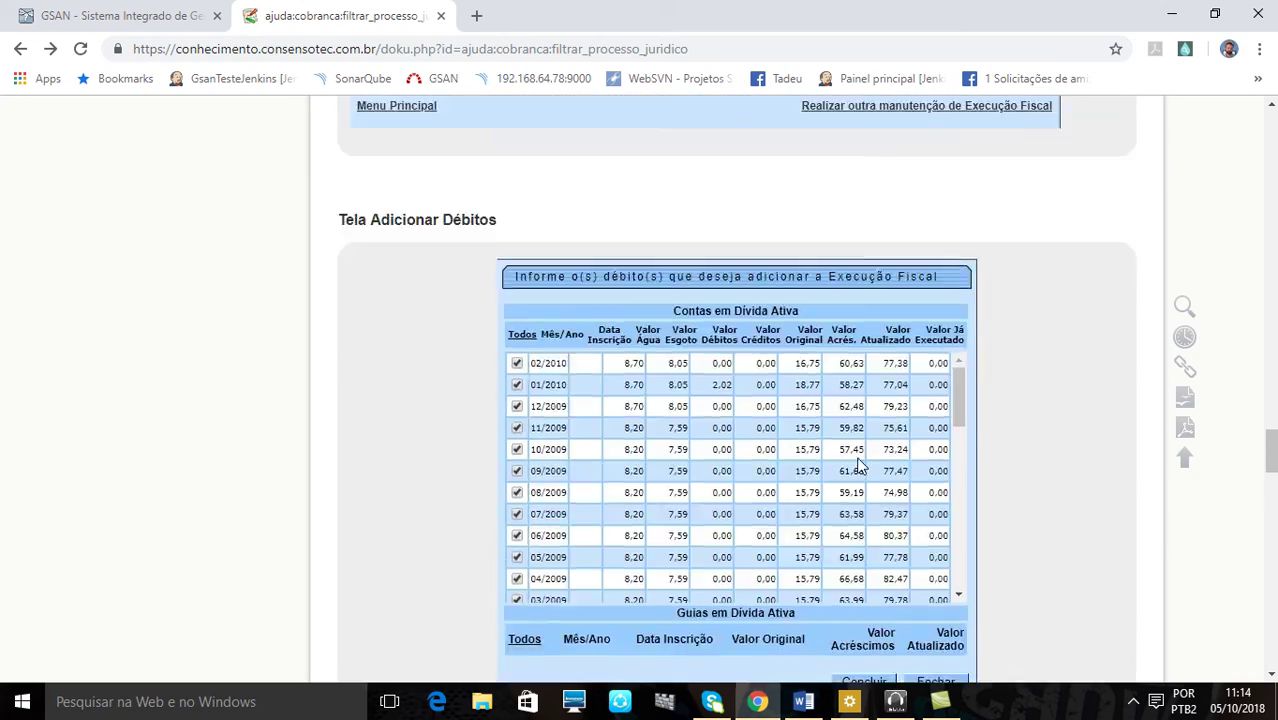
pyautogui.scroll(15, 858, 465)
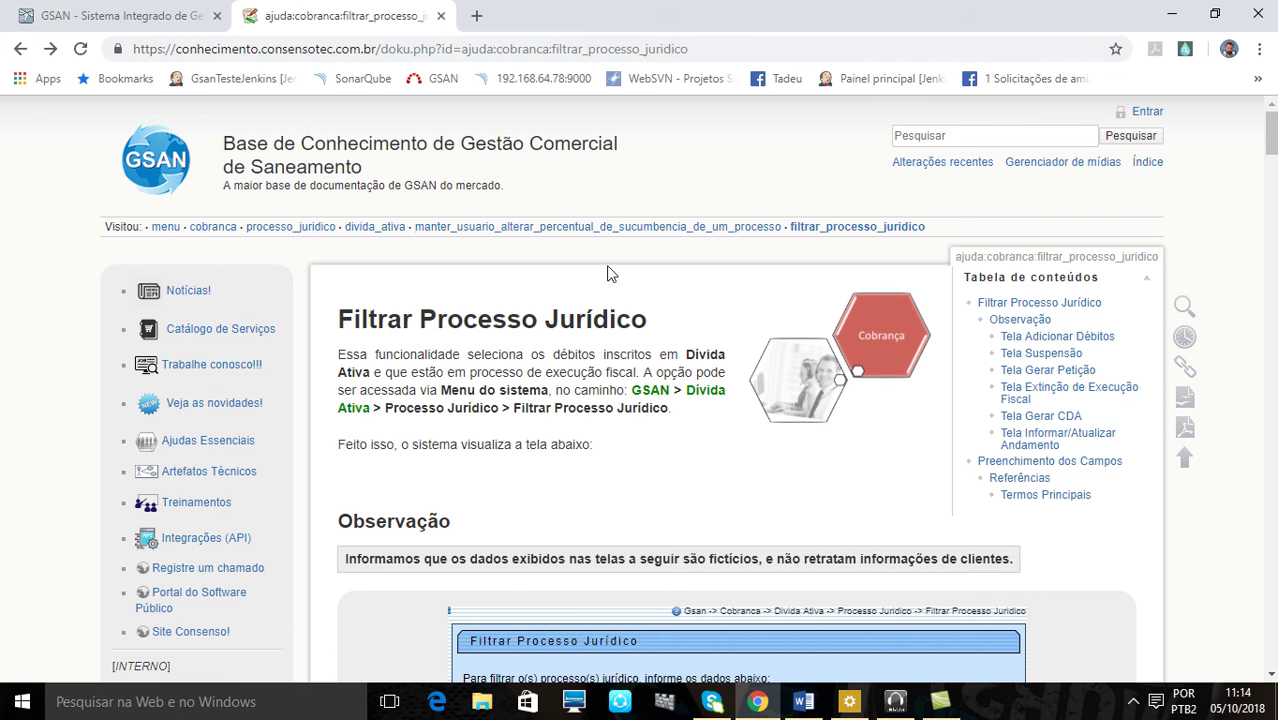
pyautogui.click(90, 16)
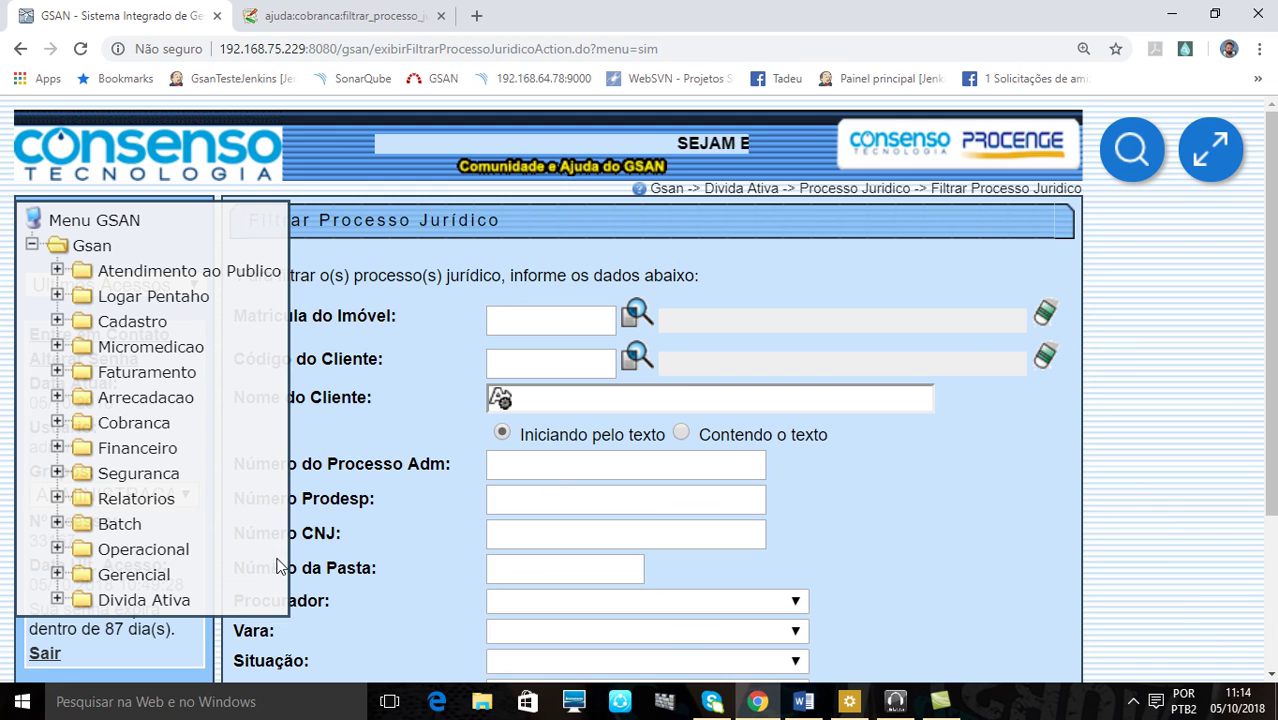
pyautogui.click(1131, 705)
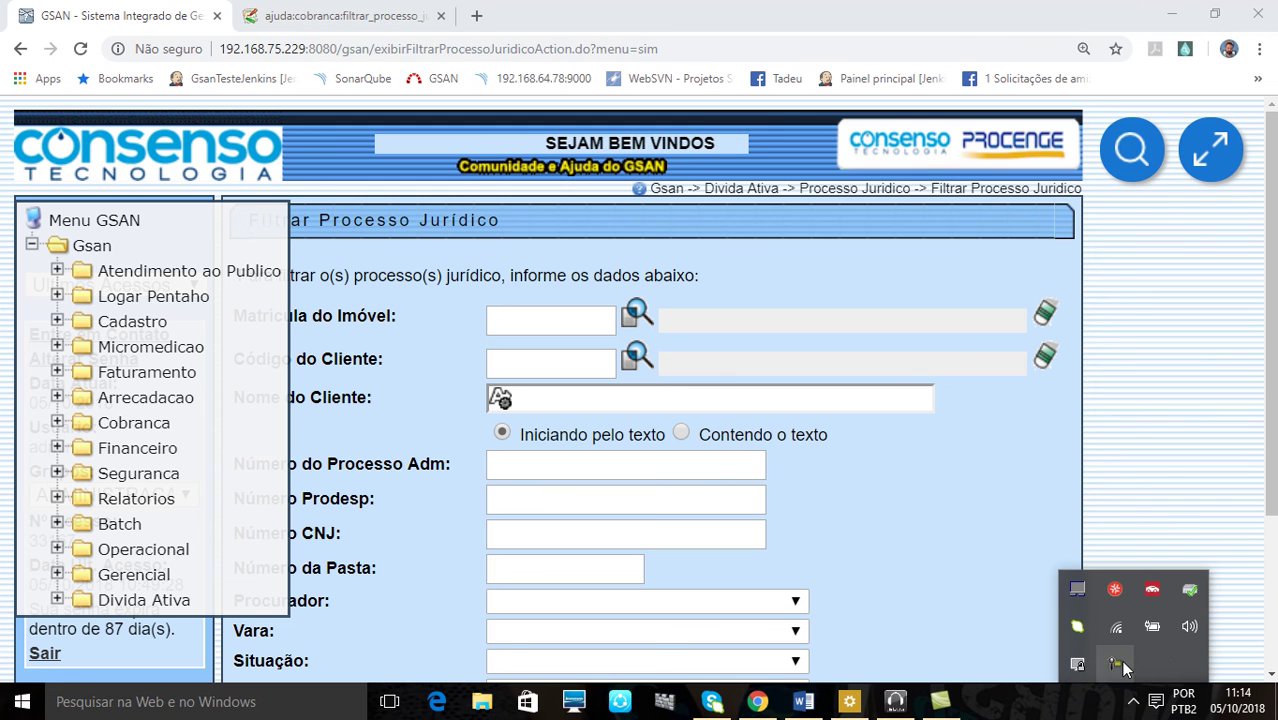